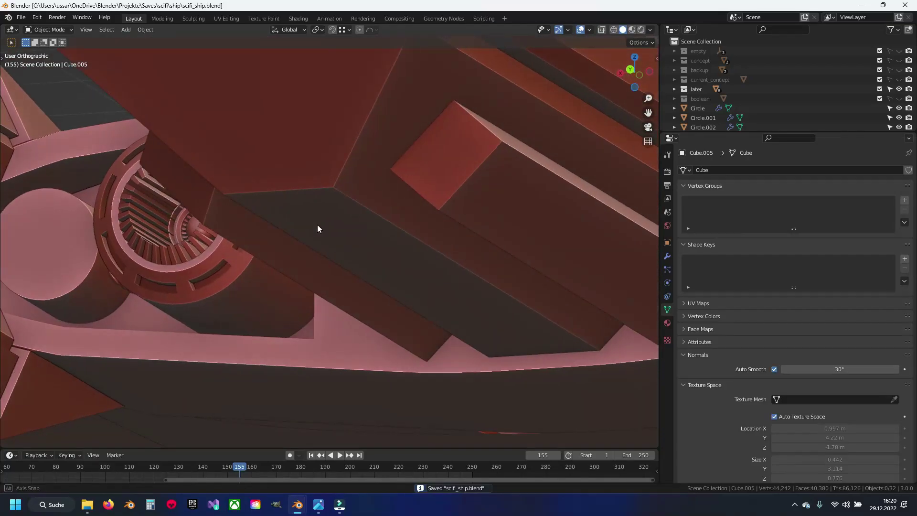
# Step: Bevel the edges of the long box panel on Cube.005 for chamfered corners
pyautogui.click(349, 206)
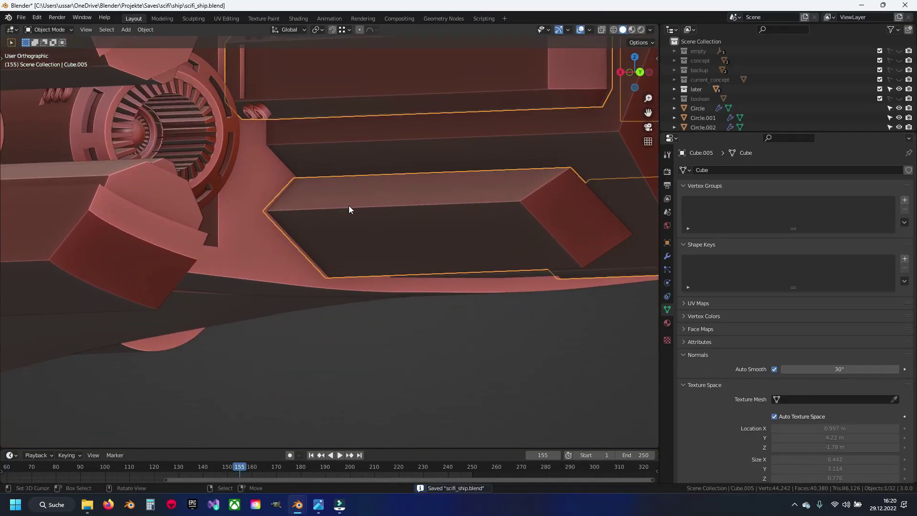
pyautogui.press('Tab')
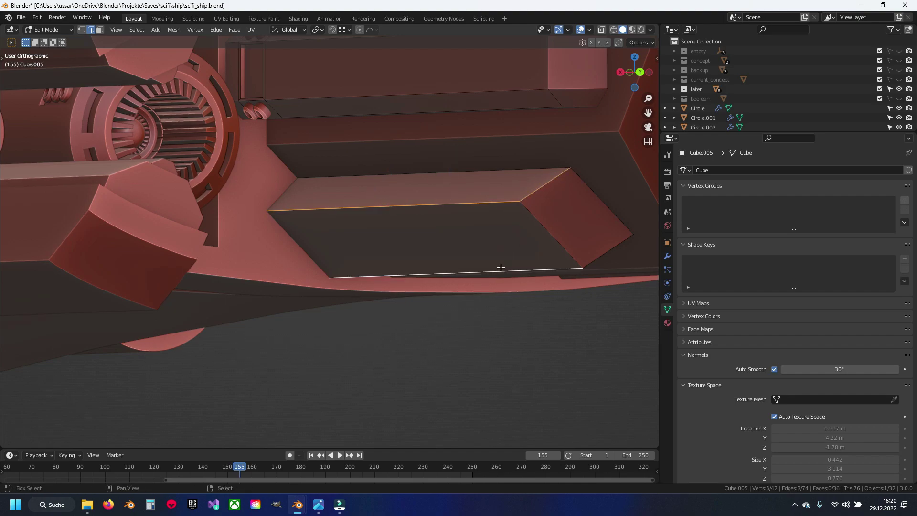
pyautogui.hotkey('ctrl', 'b')
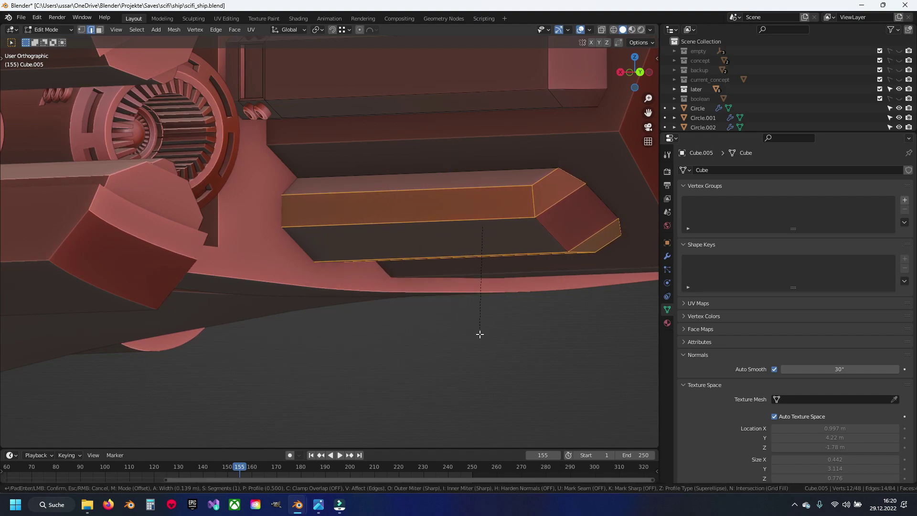
pyautogui.click(480, 334)
pyautogui.press('Tab')
# Step: Save scifi_ship.blend and switch the viewport to wireframe shading
pyautogui.moveTo(466, 308)
pyautogui.mouseDown(button='middle')
pyautogui.moveTo(392, 198)
pyautogui.moveTo(391, 265)
pyautogui.moveTo(354, 253)
pyautogui.moveTo(429, 253)
pyautogui.moveTo(256, 165)
pyautogui.moveTo(357, 250)
pyautogui.moveTo(335, 248)
pyautogui.moveTo(360, 270)
pyautogui.moveTo(300, 250)
pyautogui.mouseUp(button='middle')
pyautogui.hotkey('ctrl', 's')
pyautogui.scroll(3, 335, 248)
pyautogui.scroll(2, 361, 271)
pyautogui.hotkey('shift', 'z')
pyautogui.moveTo(277, 328); pyautogui.dragTo(256, 293, button='middle')
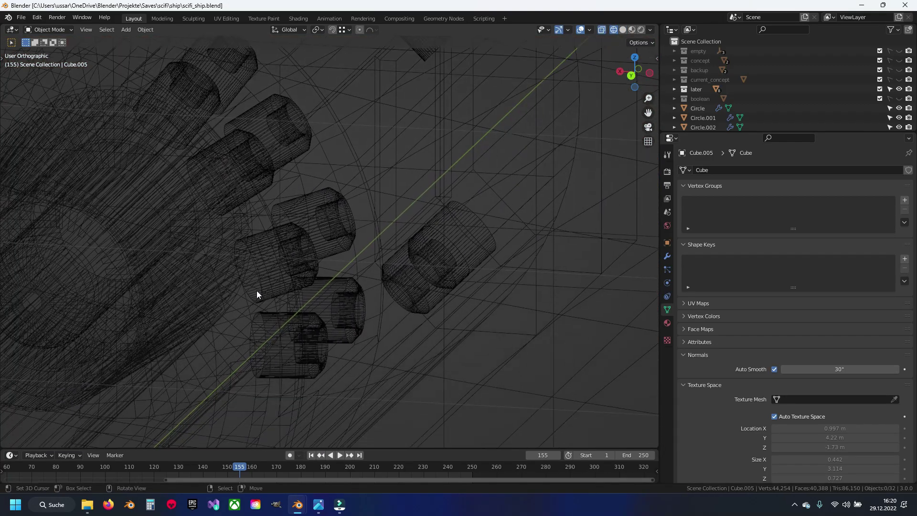
pyautogui.scroll(-3, 268, 201)
pyautogui.hotkey('shift', 'z')
pyautogui.scroll(4, 337, 241)
pyautogui.moveTo(338, 242); pyautogui.dragTo(404, 245, button='middle')
pyautogui.scroll(2, 411, 237)
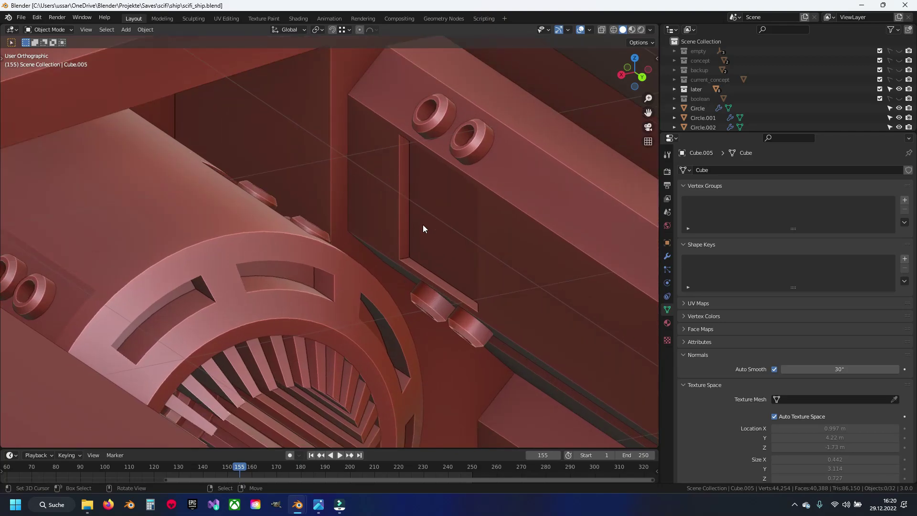
pyautogui.moveTo(458, 254); pyautogui.dragTo(405, 275, button='middle')
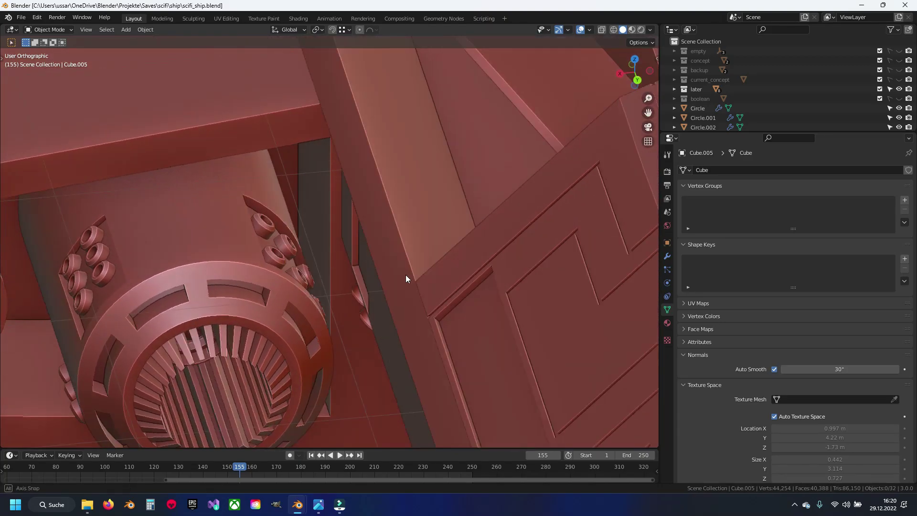
pyautogui.scroll(2, 425, 271)
pyautogui.moveTo(405, 312)
pyautogui.mouseDown(button='middle')
pyautogui.moveTo(396, 255)
pyautogui.moveTo(373, 250)
pyautogui.moveTo(400, 269)
pyautogui.moveTo(418, 309)
pyautogui.moveTo(437, 312)
pyautogui.moveTo(393, 228)
pyautogui.moveTo(366, 222)
pyautogui.moveTo(403, 299)
pyautogui.moveTo(434, 317)
pyautogui.moveTo(421, 246)
pyautogui.moveTo(387, 276)
pyautogui.moveTo(408, 239)
pyautogui.mouseUp(button='middle')
pyautogui.scroll(2, 402, 219)
pyautogui.click(383, 248)
pyautogui.hotkey('ctrl', 's')
pyautogui.scroll(-3, 383, 248)
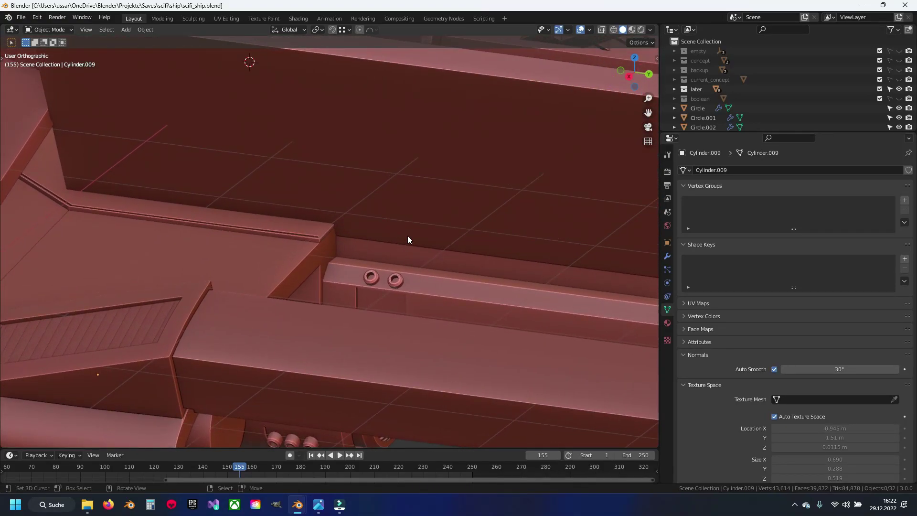
# Step: Add a loop cut across the Plane.002 hull wall panel
pyautogui.click(406, 236)
pyautogui.press('Tab')
pyautogui.moveTo(387, 205); pyautogui.dragTo(359, 224, button='middle')
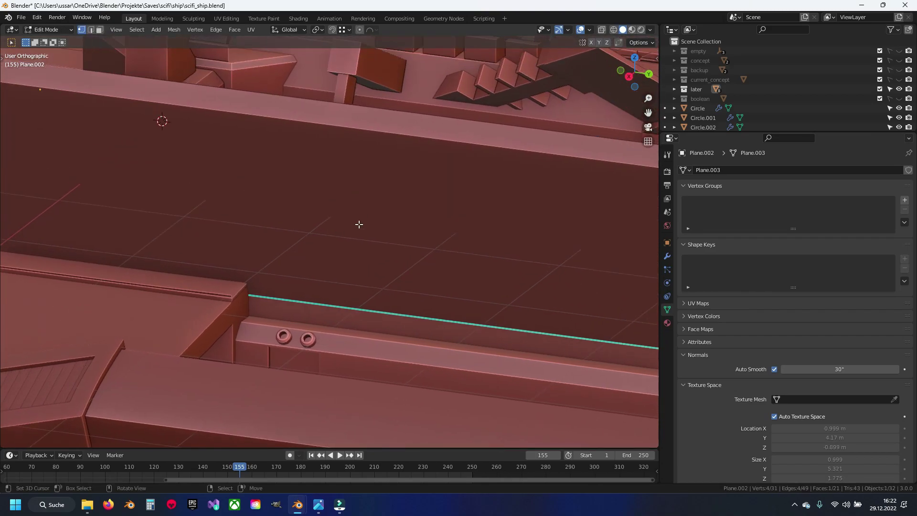
pyautogui.click(314, 124)
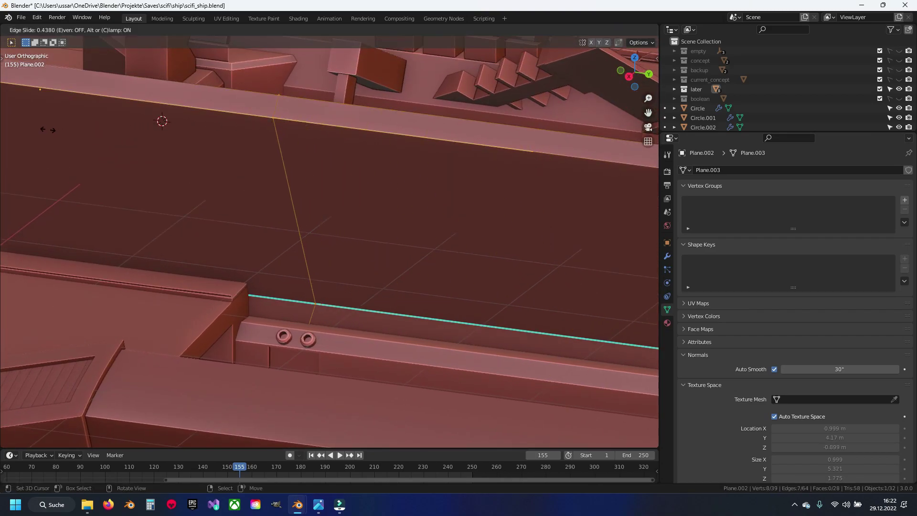
pyautogui.click(38, 147)
# Step: Bevel the new loop into a diagonal band and save the file
pyautogui.hotkey('ctrl', 'b')
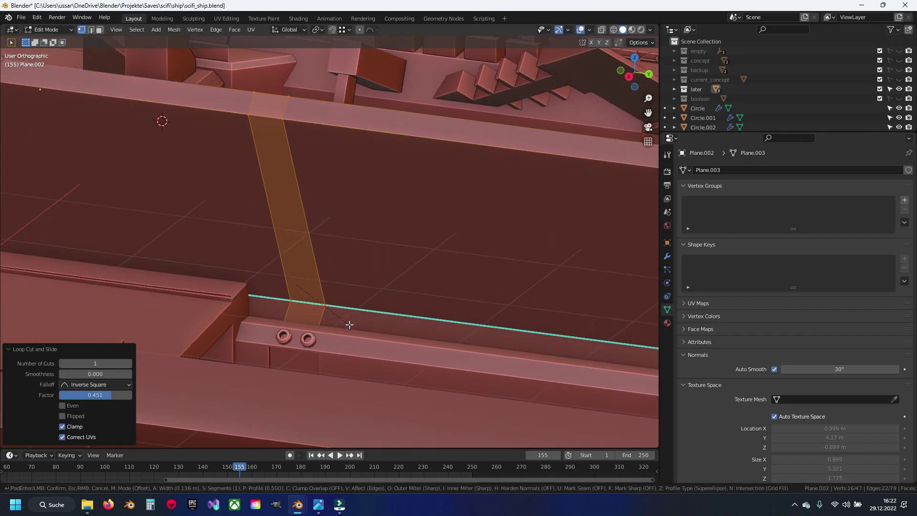
pyautogui.click(377, 341)
pyautogui.click(318, 262)
pyautogui.moveTo(318, 262)
pyautogui.mouseDown(button='middle')
pyautogui.moveTo(311, 289)
pyautogui.moveTo(341, 262)
pyautogui.mouseUp(button='middle')
pyautogui.hotkey('ctrl', 's')
# Step: Select the long band face and the small face beside it, then extrude them
pyautogui.press('3')
pyautogui.click(324, 287)
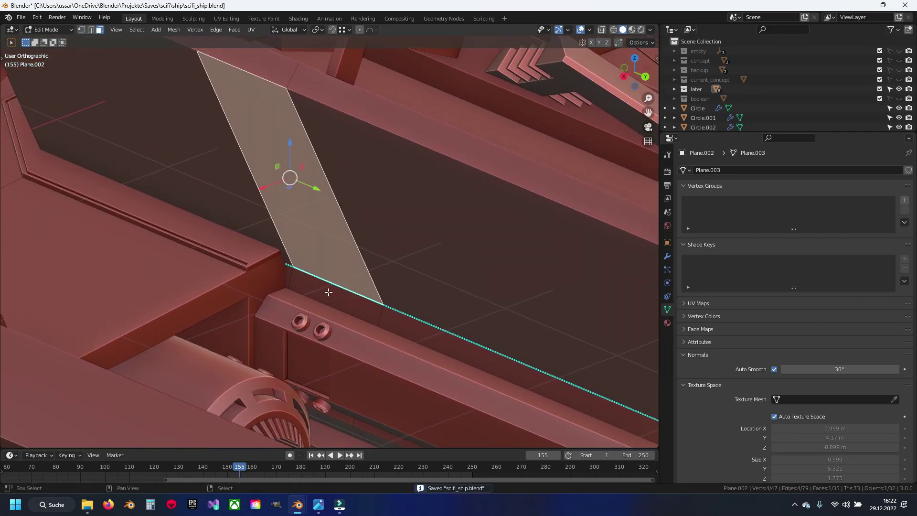
pyautogui.keyDown('shift'); pyautogui.click(352, 287); pyautogui.keyUp('shift')
pyautogui.moveTo(344, 323)
pyautogui.keyDown('shift'); pyautogui.mouseDown(button='middle')
pyautogui.moveTo(352, 286)
pyautogui.moveTo(305, 219)
pyautogui.moveTo(247, 225)
pyautogui.mouseUp(button='middle'); pyautogui.keyUp('shift')
pyautogui.press('e')
pyautogui.click(288, 207)
# Step: Flatten the extruded faces to zero scale along X
pyautogui.press('s')
pyautogui.press('x')
pyautogui.press('0')
pyautogui.press('Return')
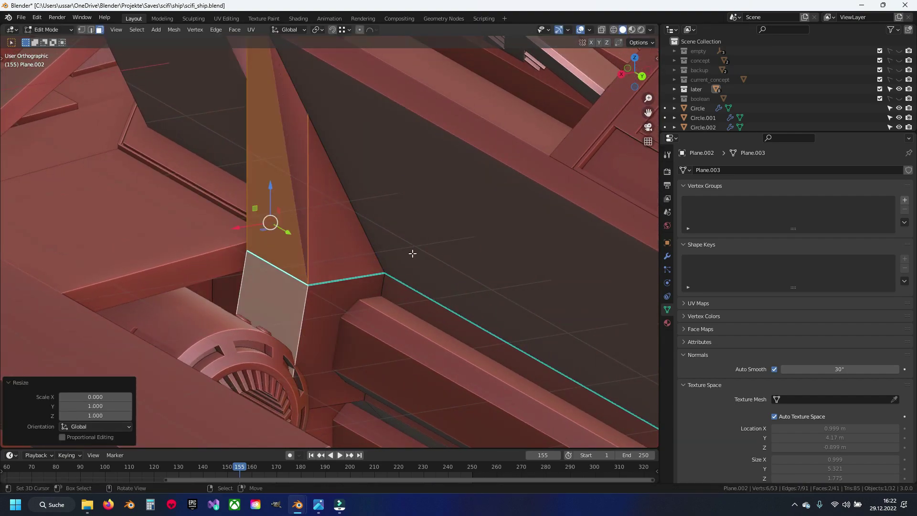
pyautogui.scroll(-3, 254, 241)
pyautogui.scroll(3, 275, 236)
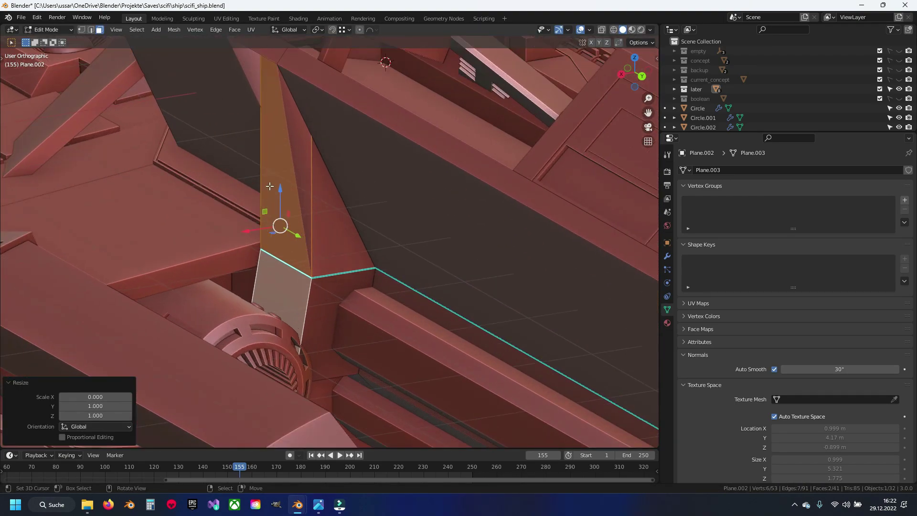
pyautogui.moveTo(258, 228)
pyautogui.keyDown('shift'); pyautogui.mouseDown(button='middle')
pyautogui.moveTo(197, 238)
pyautogui.moveTo(230, 323)
pyautogui.mouseUp(button='middle'); pyautogui.keyUp('shift')
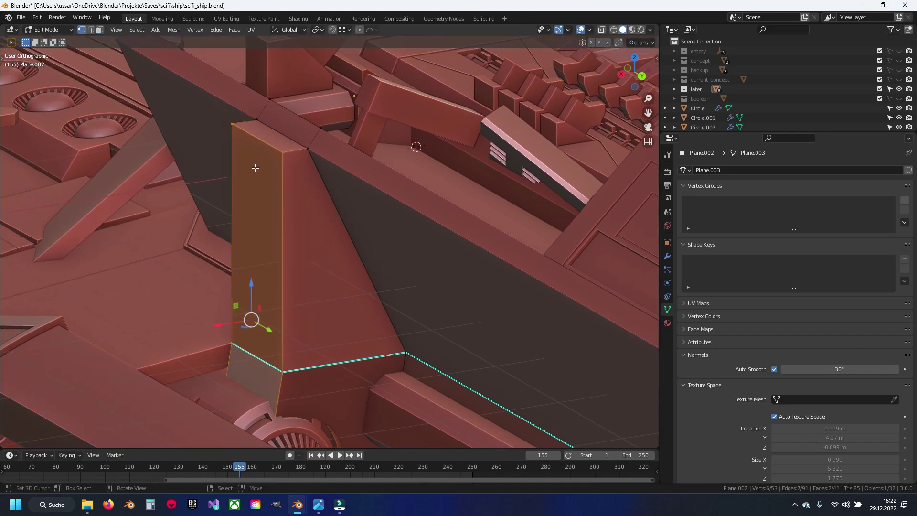
# Step: Set the pivot to Active Element and move the fin face -0.20733 m along X
pyautogui.press('1')
pyautogui.click(315, 29)
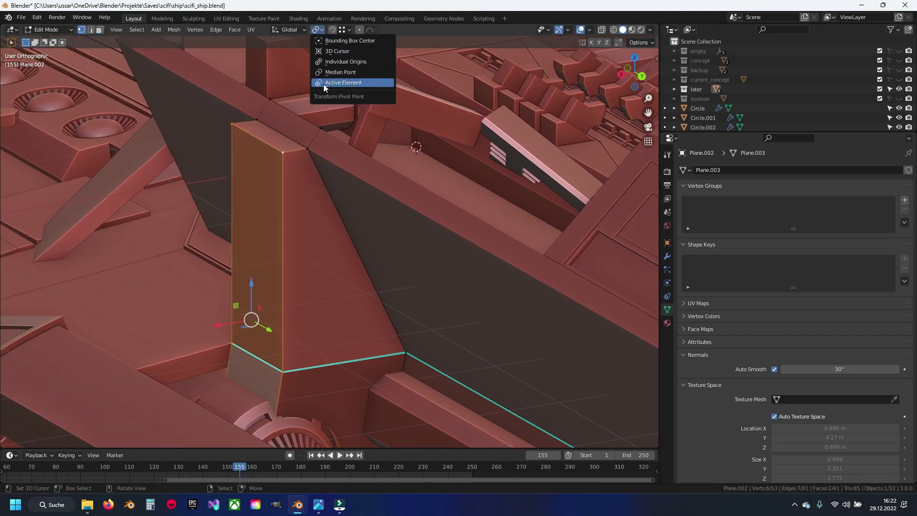
pyautogui.click(323, 84)
pyautogui.keyDown('ctrl'); pyautogui.moveTo(285, 151); pyautogui.dragTo(310, 152); pyautogui.keyUp('ctrl')
pyautogui.moveTo(309, 152)
pyautogui.keyDown('shift'); pyautogui.mouseDown(button='middle')
pyautogui.moveTo(323, 169)
pyautogui.moveTo(285, 223)
pyautogui.moveTo(301, 188)
pyautogui.moveTo(352, 223)
pyautogui.mouseUp(button='middle'); pyautogui.keyUp('shift')
pyautogui.scroll(-1, 285, 223)
# Step: Deselect the upper fin face and move the lower face -0.68856 m along X
pyautogui.hotkey('alt', 'z')
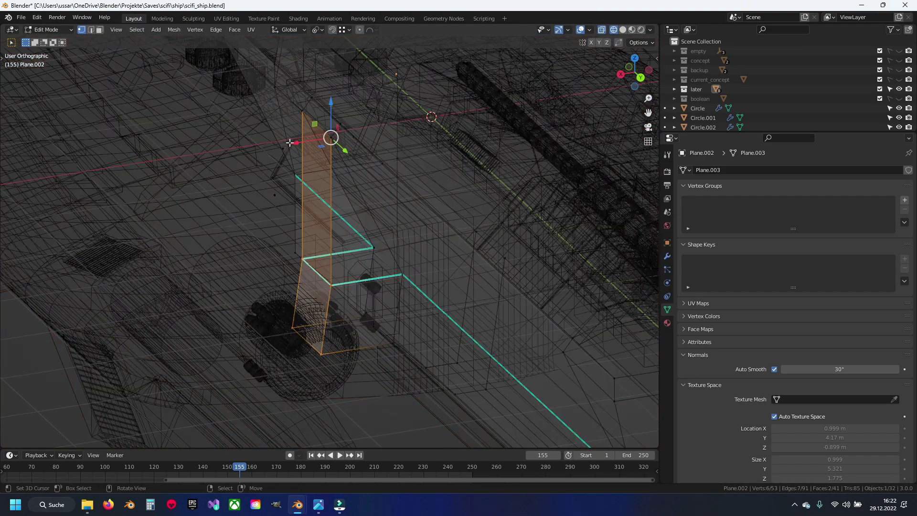
pyautogui.keyDown('shift'); pyautogui.click(290, 119); pyautogui.keyUp('shift')
pyautogui.hotkey('alt', 'z')
pyautogui.scroll(2, 304, 338)
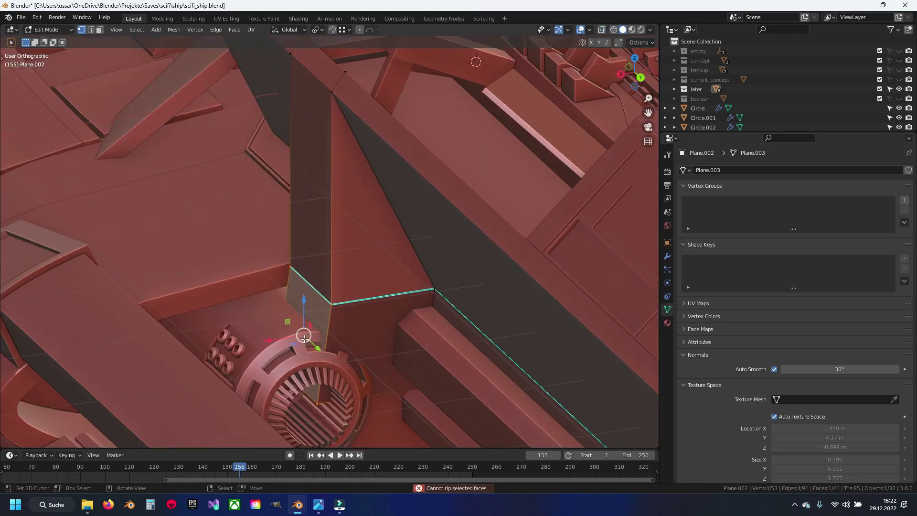
pyautogui.press('g')
pyautogui.press('x')
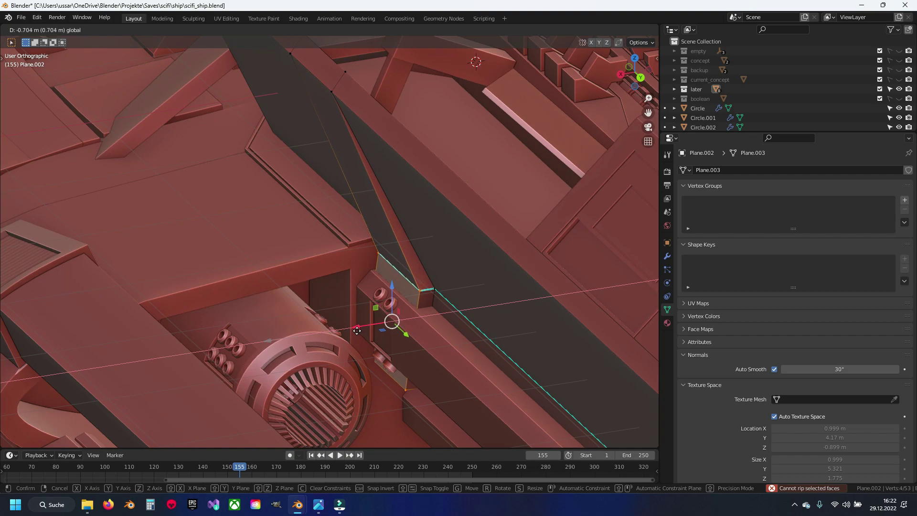
pyautogui.click(355, 330)
pyautogui.moveTo(356, 330); pyautogui.dragTo(397, 310, button='middle')
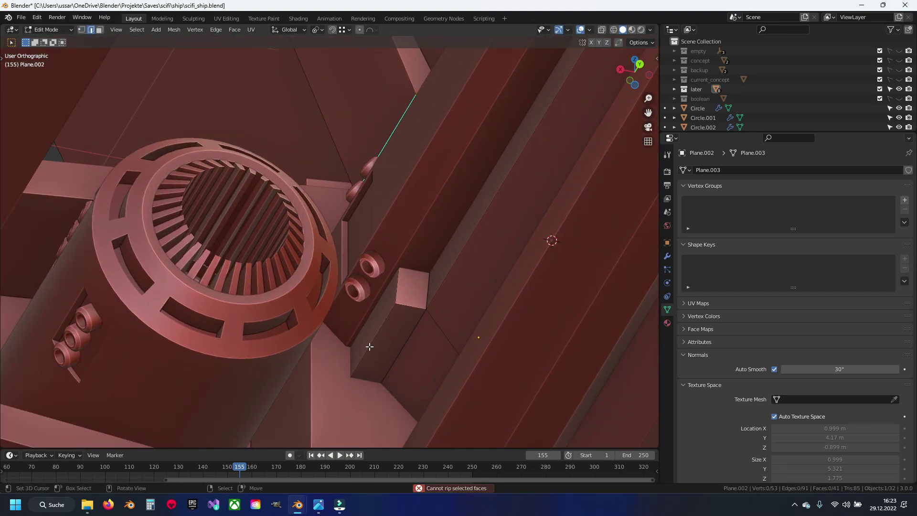
pyautogui.keyDown('shift'); pyautogui.moveTo(373, 378); pyautogui.dragTo(351, 327, button='middle'); pyautogui.keyUp('shift')
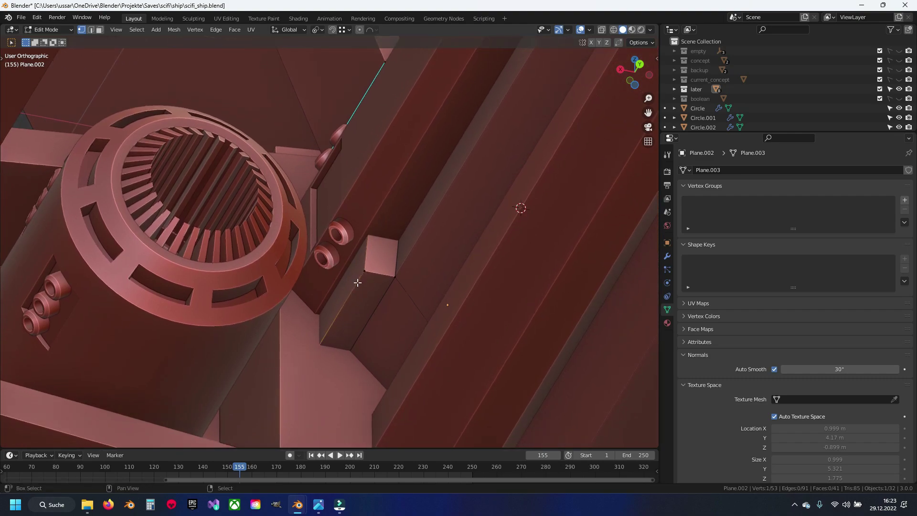
# Step: Select the whole panel mesh and merge by distance, removing 8 duplicate vertices
pyautogui.press('a')
pyautogui.moveTo(383, 268)
pyautogui.mouseDown(button='middle')
pyautogui.moveTo(382, 213)
pyautogui.moveTo(309, 272)
pyautogui.moveTo(344, 258)
pyautogui.mouseUp(button='middle')
pyautogui.press('q')
pyautogui.click(383, 214)
# Step: Zoom in on the panel edge and open the edge context menu
pyautogui.press('Tab')
pyautogui.scroll(5, 348, 260)
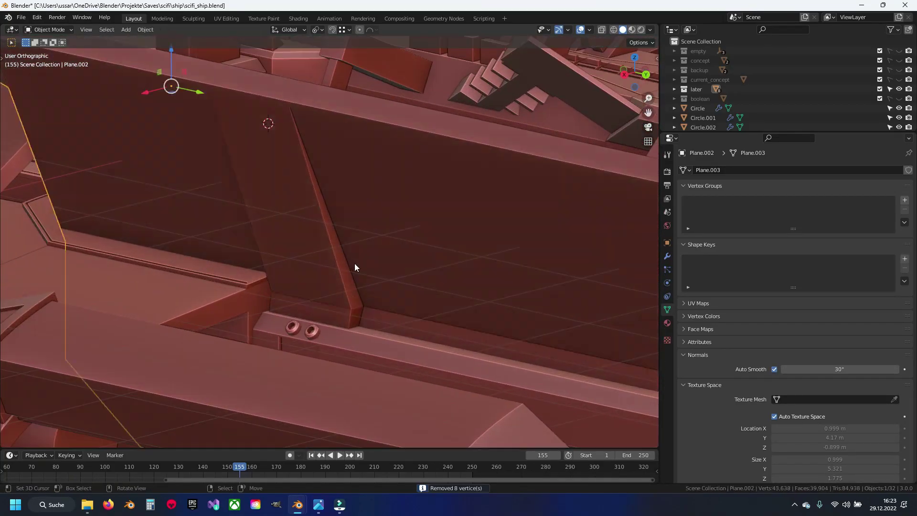
pyautogui.moveTo(371, 291)
pyautogui.mouseDown(button='middle')
pyautogui.moveTo(362, 260)
pyautogui.moveTo(379, 306)
pyautogui.mouseUp(button='middle')
pyautogui.press('Tab')
pyautogui.scroll(4, 393, 366)
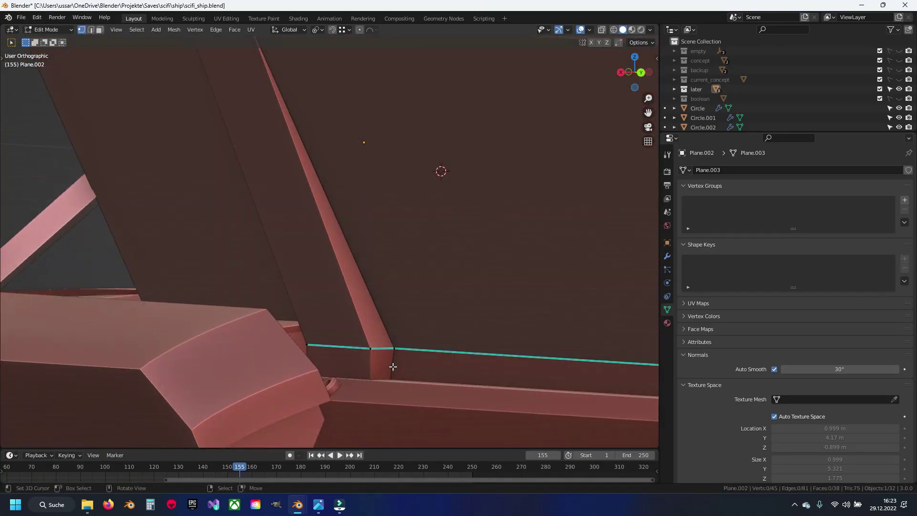
pyautogui.rightClick(388, 348)
pyautogui.press('Escape')
# Step: Mark the edge loop along the fin's base on Plane.002 as sharp
pyautogui.press('Tab')
pyautogui.moveTo(388, 349)
pyautogui.mouseDown(button='middle')
pyautogui.moveTo(304, 323)
pyautogui.moveTo(364, 345)
pyautogui.moveTo(422, 346)
pyautogui.mouseUp(button='middle')
pyautogui.press('Tab')
pyautogui.scroll(2, 367, 310)
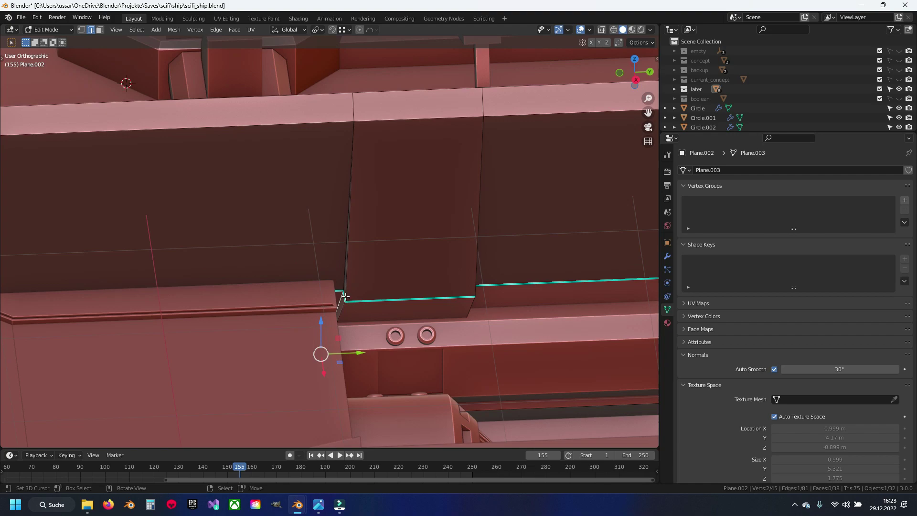
pyautogui.click(435, 297)
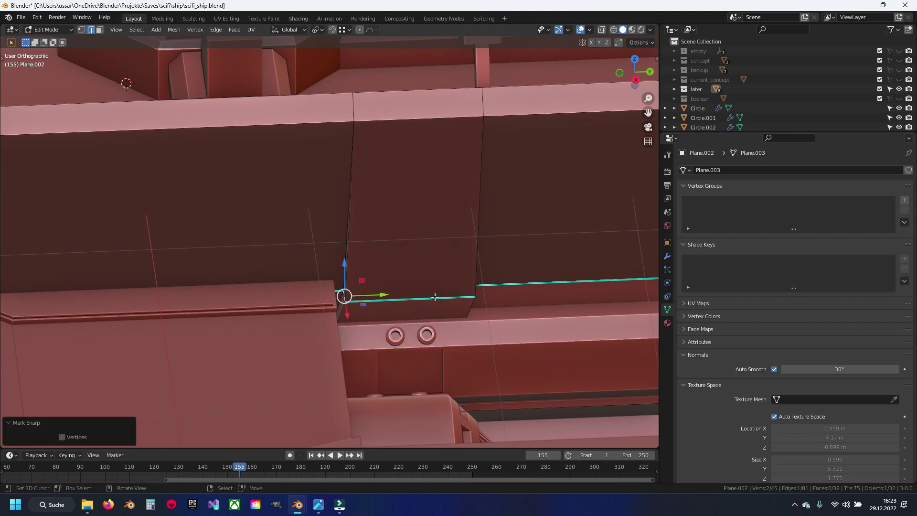
pyautogui.press('Tab')
# Step: Show the whole ship from the right side in wireframe shading
pyautogui.scroll(-8, 434, 297)
pyautogui.moveTo(435, 297); pyautogui.dragTo(367, 266, button='middle')
pyautogui.scroll(3, 352, 258)
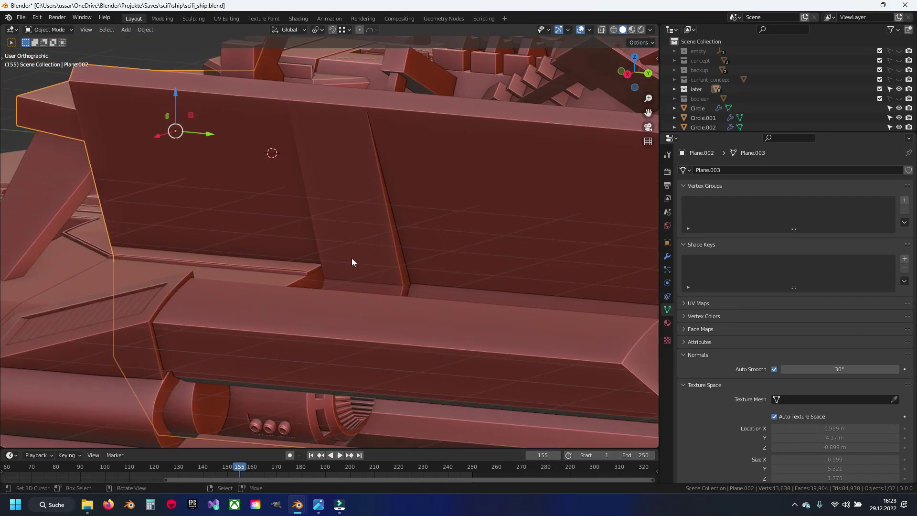
pyautogui.press('KP_3')
pyautogui.hotkey('shift', 'z')
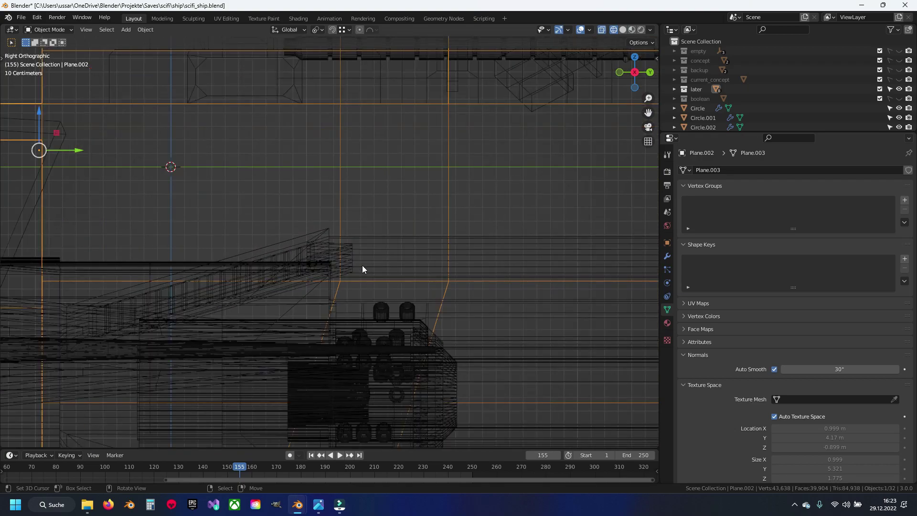
# Step: Enter Edit Mode on the hull plate and box-select faces near the lower hull
pyautogui.keyDown('shift'); pyautogui.moveTo(362, 265); pyautogui.dragTo(293, 157, button='middle'); pyautogui.keyUp('shift')
pyautogui.press('Tab')
pyautogui.scroll(1, 356, 135)
pyautogui.hotkey('shift', 'z')
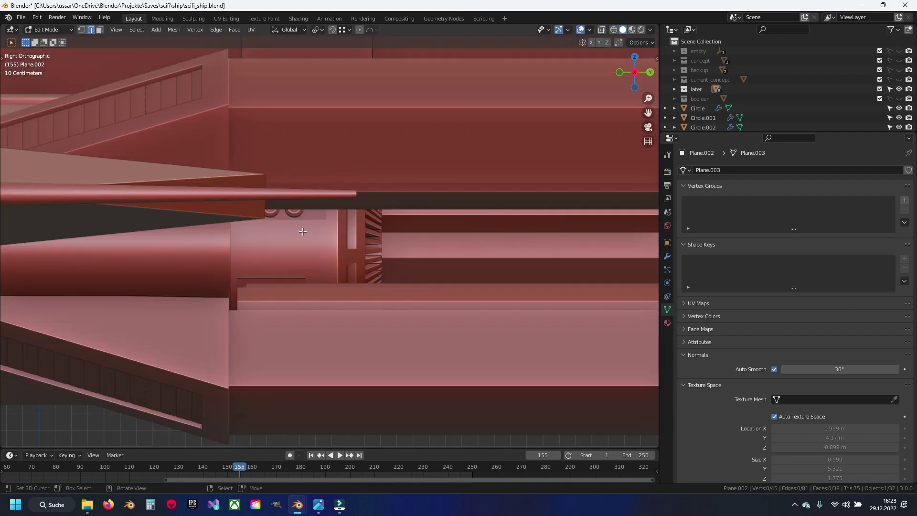
pyautogui.hotkey('shift', 'z')
pyautogui.hotkey('shift', 'z')
pyautogui.hotkey('shift', 'z')
pyautogui.moveTo(270, 368); pyautogui.dragTo(136, 404)
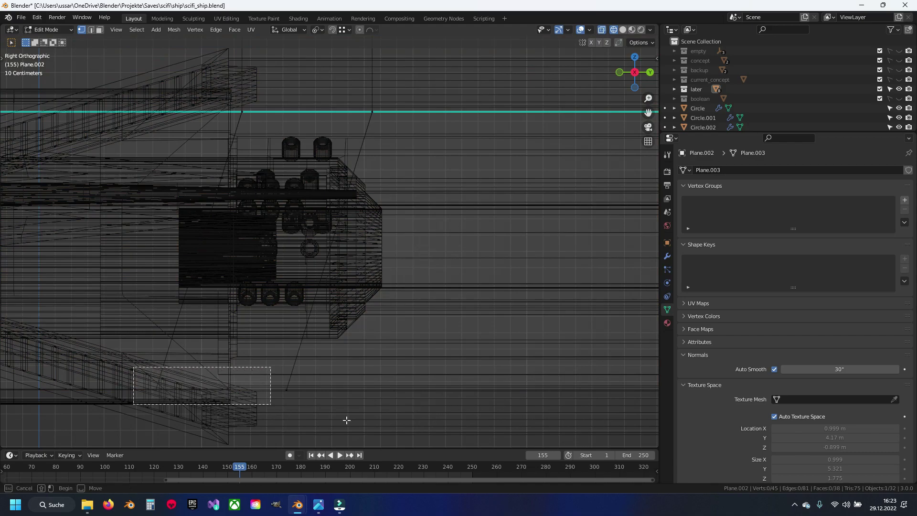
pyautogui.hotkey('shift', 'z')
pyautogui.moveTo(286, 401)
pyautogui.mouseDown(button='middle')
pyautogui.moveTo(296, 269)
pyautogui.moveTo(313, 369)
pyautogui.mouseUp(button='middle')
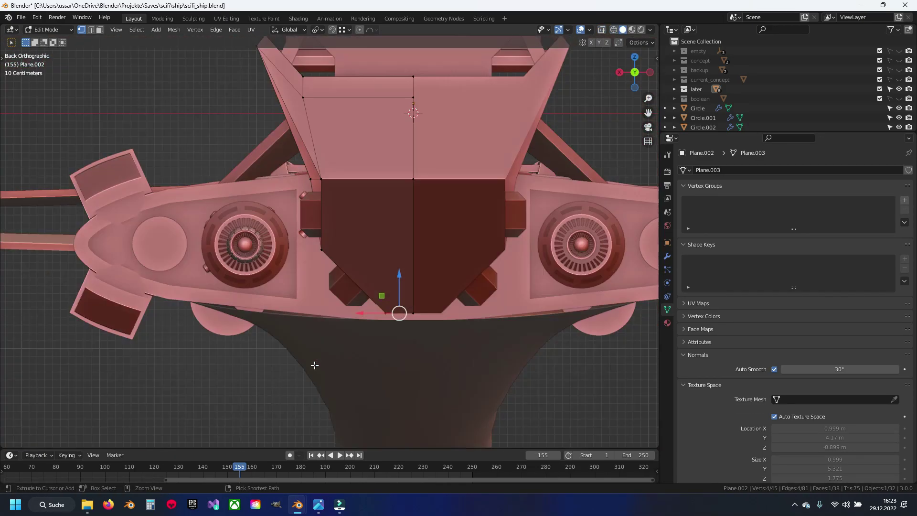
# Step: In Right Ortho wireframe view, box-select the slanted strut's vertices
pyautogui.press('KP_3')
pyautogui.hotkey('shift', 'z')
pyautogui.scroll(-2, 315, 365)
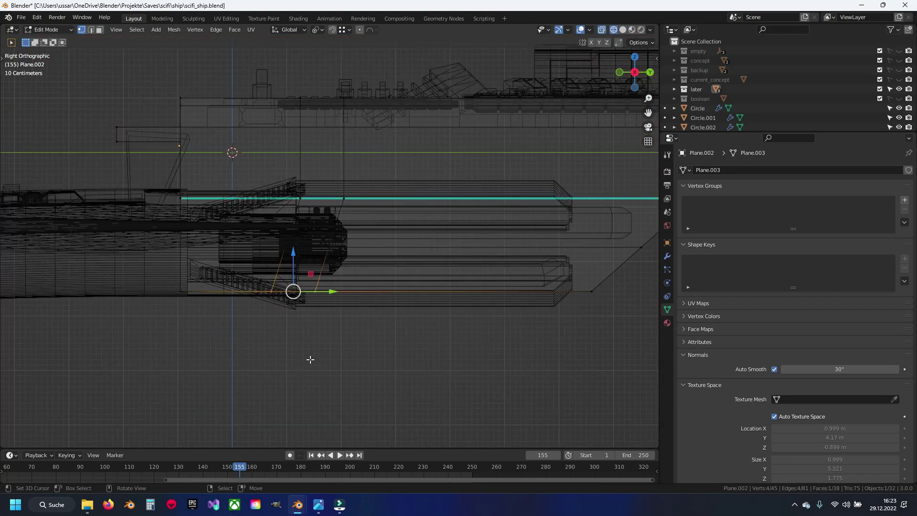
pyautogui.moveTo(279, 87); pyautogui.dragTo(350, 217)
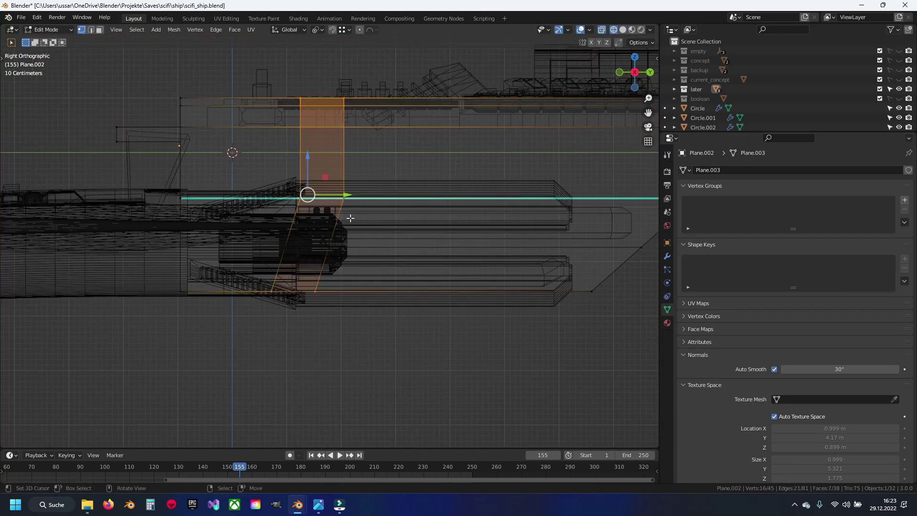
pyautogui.scroll(2, 350, 217)
pyautogui.scroll(2, 392, 239)
pyautogui.scroll(-2, 404, 260)
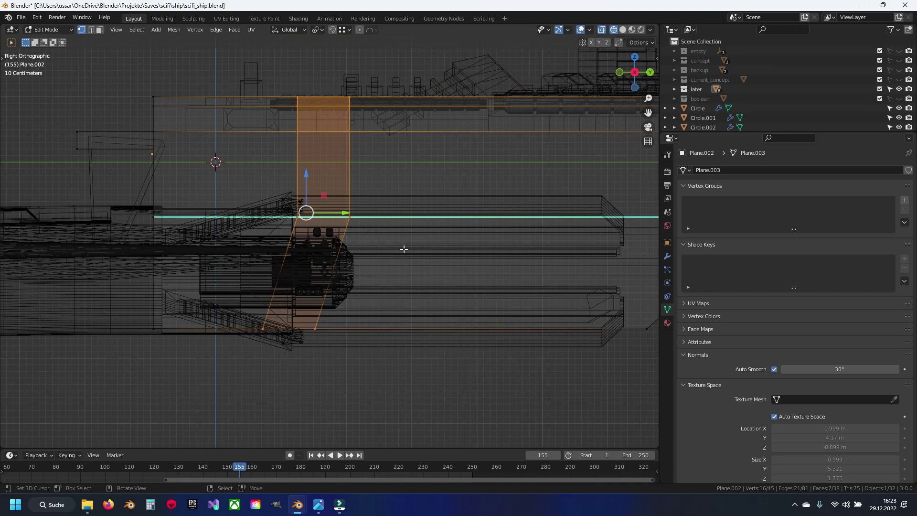
# Step: Scale the vertices along the strut's edge into a vertical line
pyautogui.hotkey('alt', 'a')
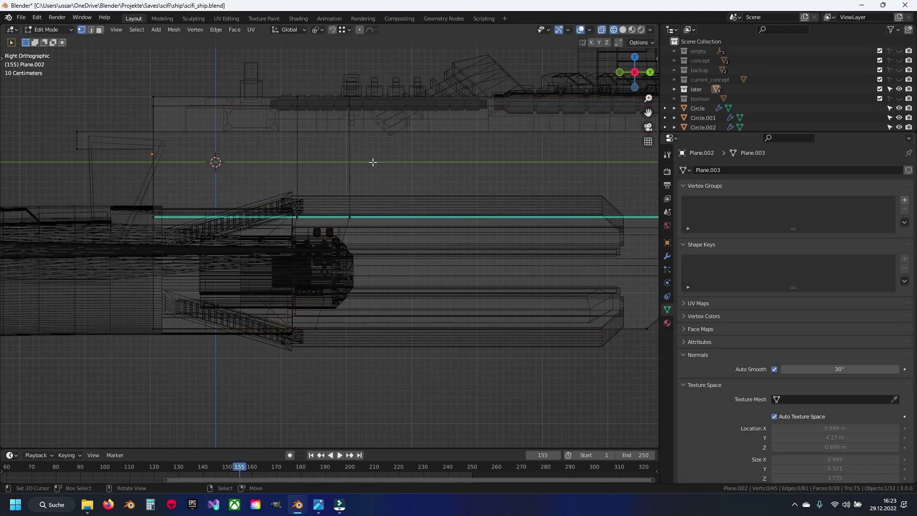
pyautogui.moveTo(338, 78); pyautogui.dragTo(393, 235)
pyautogui.press('s')
pyautogui.write('0')
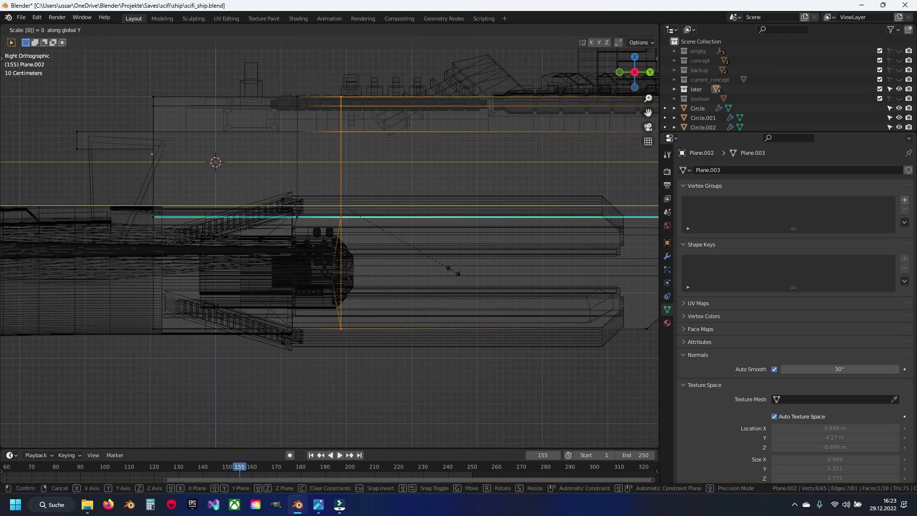
pyautogui.press('Return')
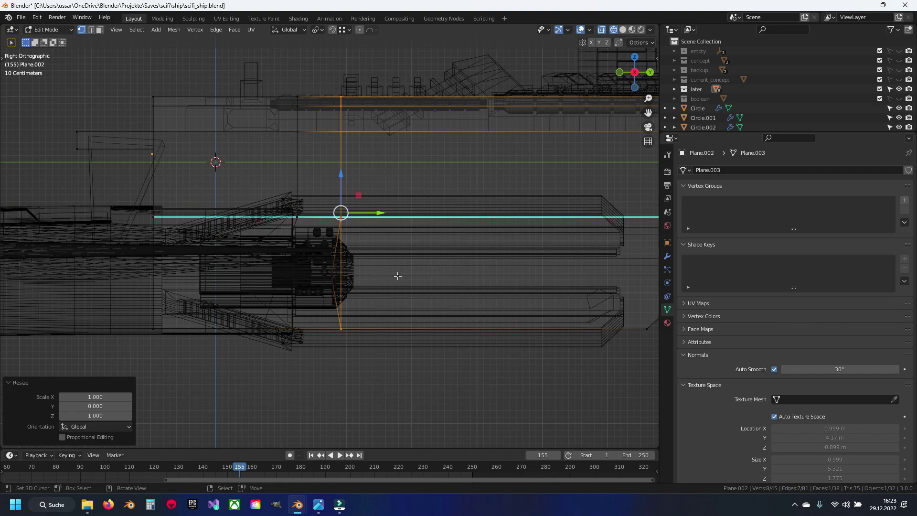
pyautogui.moveTo(309, 236); pyautogui.dragTo(388, 322)
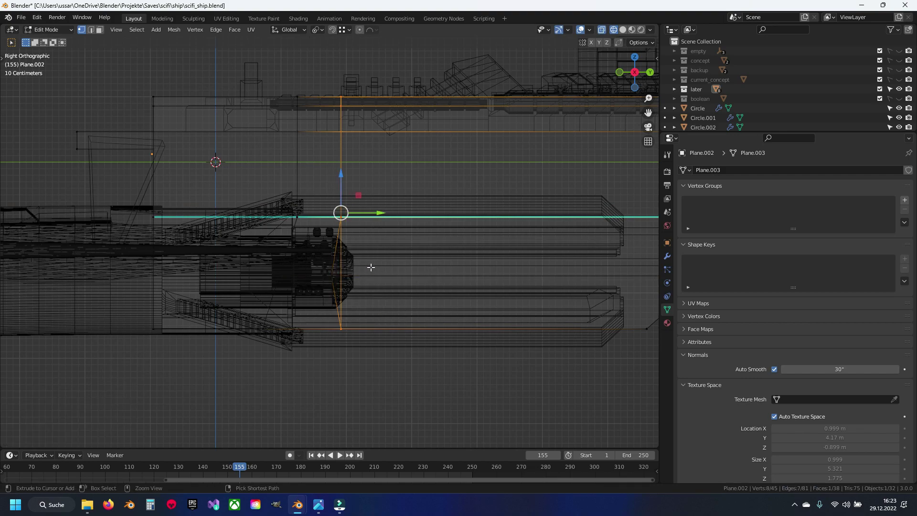
pyautogui.press('s')
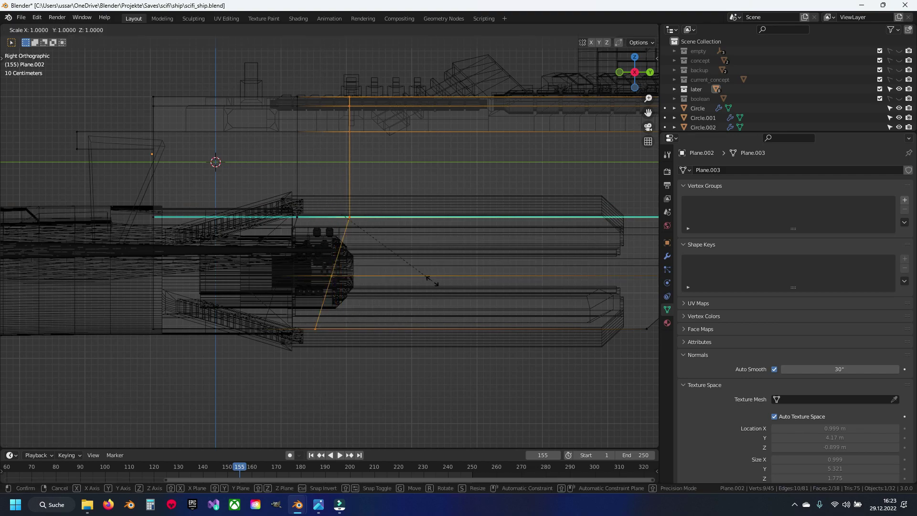
pyautogui.write('0')
pyautogui.press('Return')
# Step: Flatten the strut's other edge vertices to zero Y scale
pyautogui.hotkey('alt', 'a')
pyautogui.moveTo(182, 66); pyautogui.dragTo(301, 341)
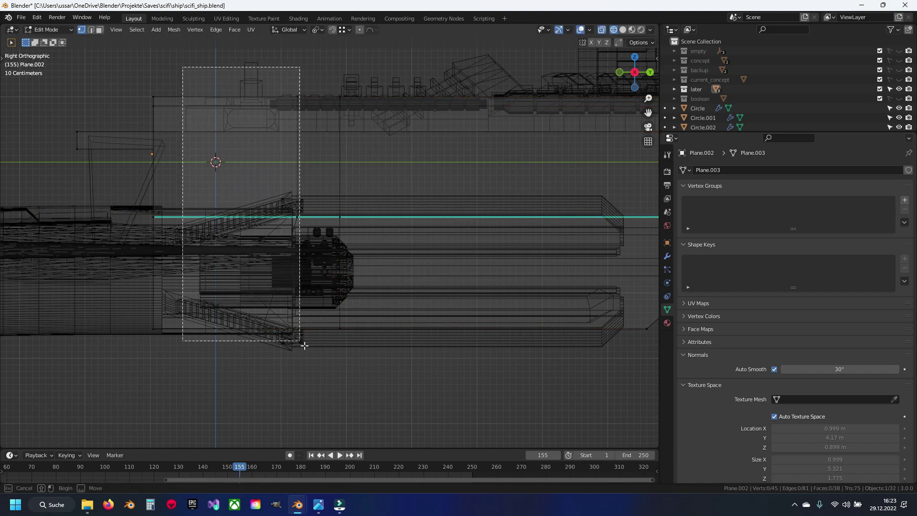
pyautogui.press('s')
pyautogui.press('y')
pyautogui.press('Return')
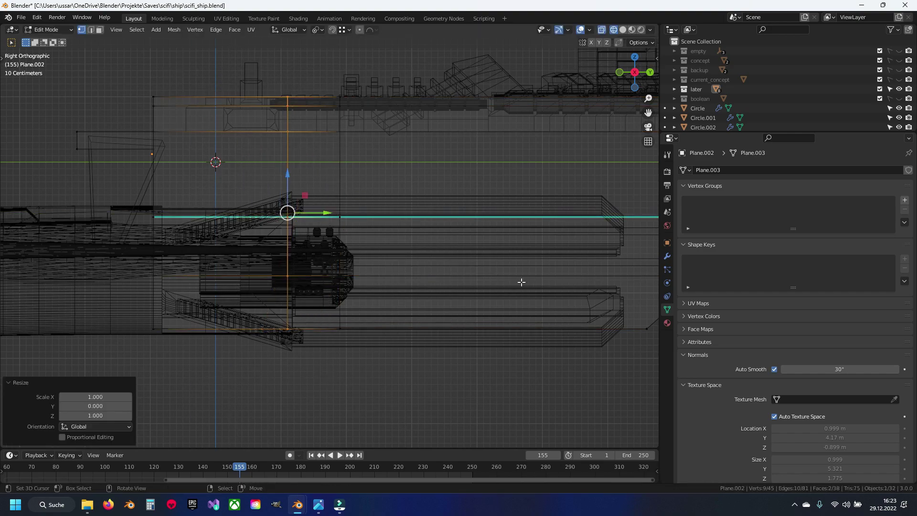
# Step: Return to solid shading, leave Edit Mode and save scifi_ship.blend
pyautogui.hotkey('shift', 'z')
pyautogui.moveTo(446, 225)
pyautogui.mouseDown(button='middle')
pyautogui.moveTo(325, 232)
pyautogui.moveTo(386, 259)
pyautogui.mouseUp(button='middle')
pyautogui.scroll(3, 325, 232)
pyautogui.press('Tab')
pyautogui.hotkey('ctrl', 's')
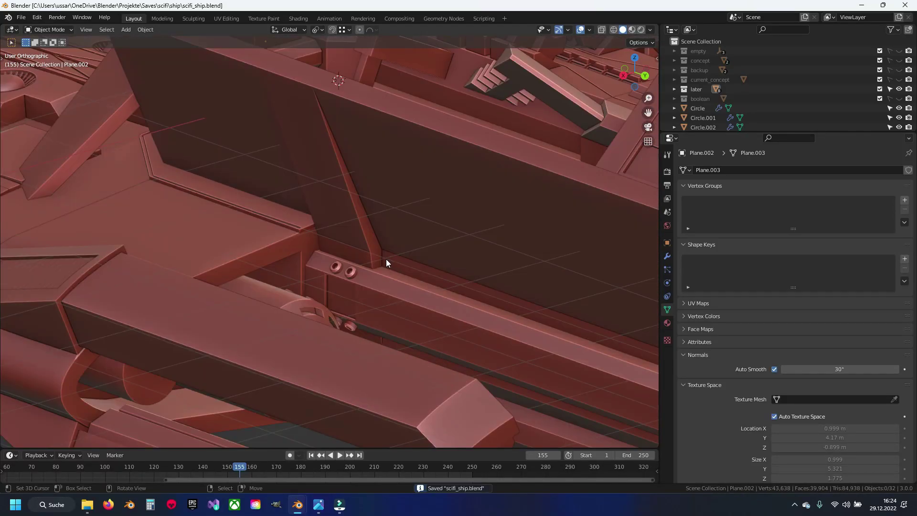
# Step: Add an edge loop across the Cube.005 beam near the round sockets
pyautogui.scroll(1, 386, 259)
pyautogui.click(417, 286)
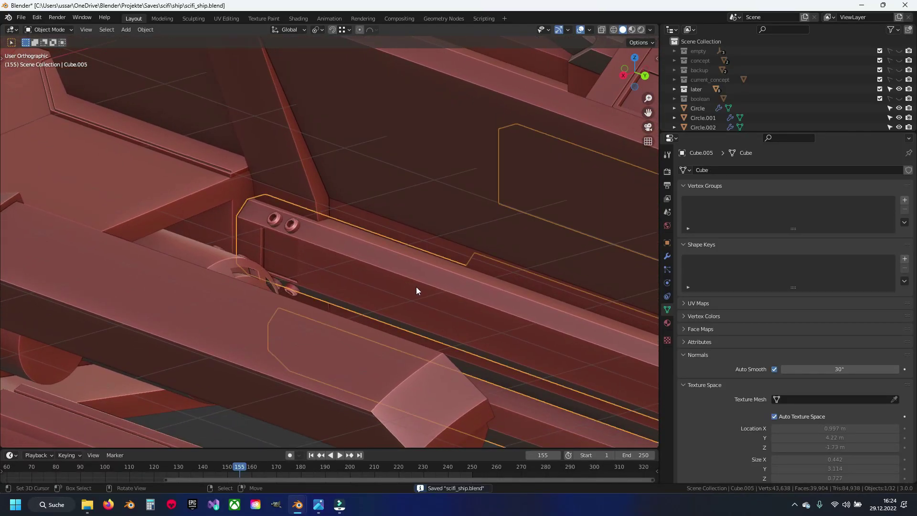
pyautogui.press('Tab')
pyautogui.scroll(1, 374, 282)
pyautogui.hotkey('ctrl', 'r')
pyautogui.click(409, 255)
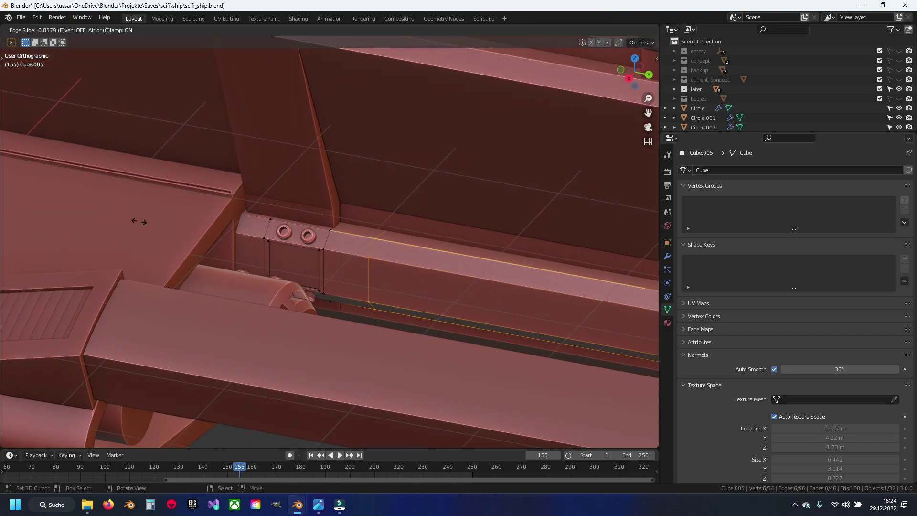
pyautogui.click(138, 221)
# Step: Bevel the new loop into a band and extrude it in place
pyautogui.click(436, 307)
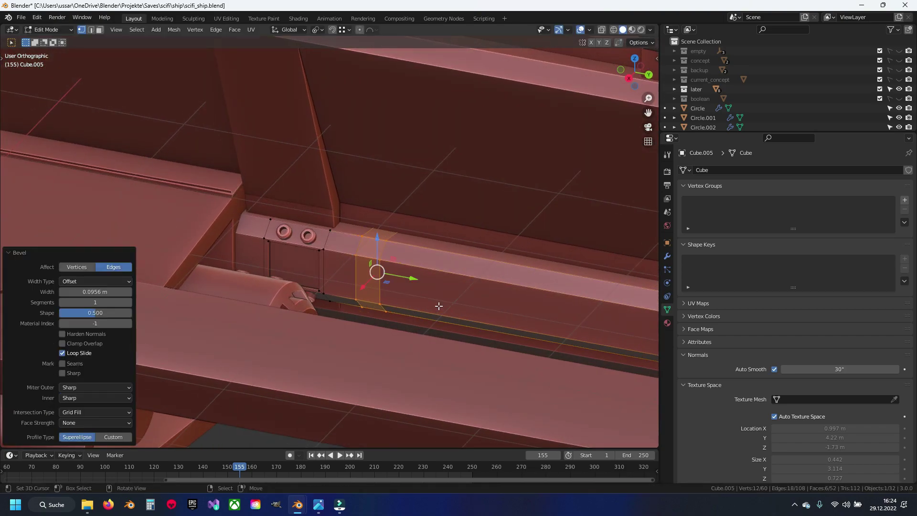
pyautogui.moveTo(391, 276); pyautogui.dragTo(381, 274)
pyautogui.rightClick(385, 275)
pyautogui.scroll(3, 387, 273)
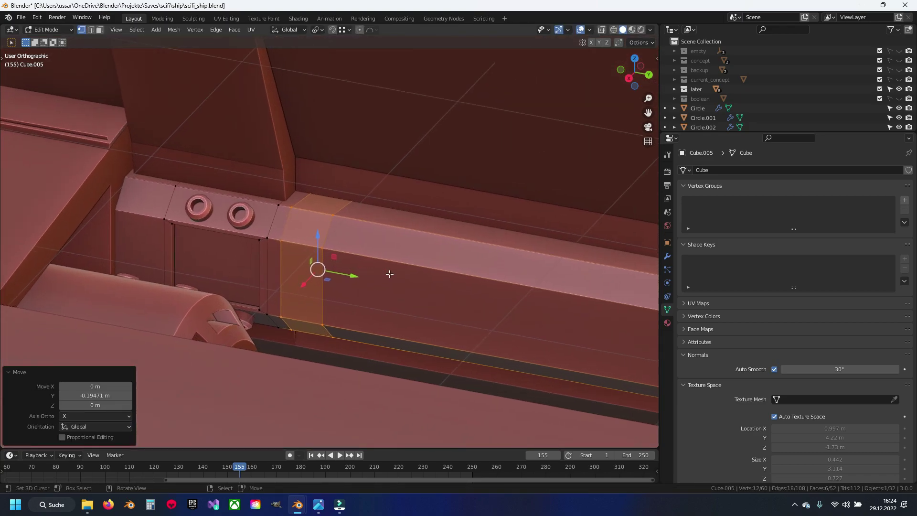
pyautogui.scroll(2, 388, 274)
# Step: Scale the extruded band to 0.861 and save the ship file
pyautogui.press('s')
pyautogui.click(338, 280)
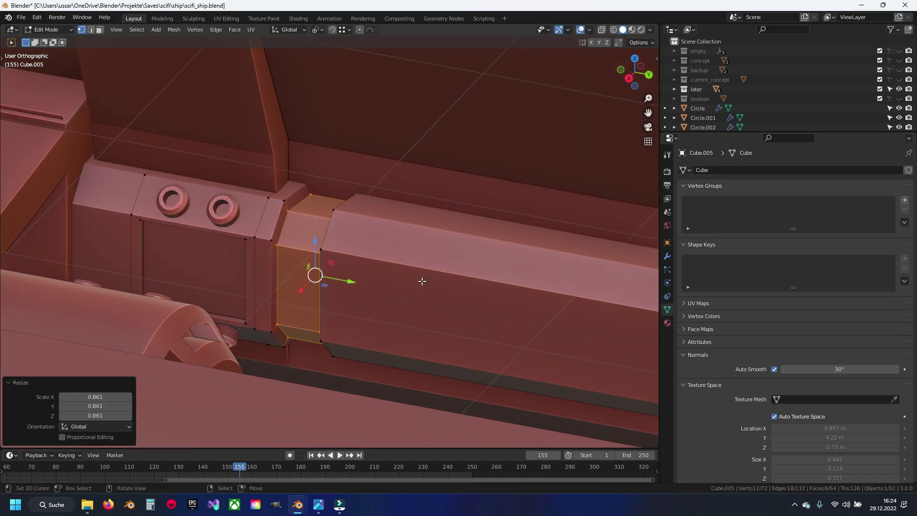
pyautogui.press('Tab')
pyautogui.scroll(-4, 363, 280)
pyautogui.hotkey('ctrl', 's')
pyautogui.moveTo(363, 280)
pyautogui.mouseDown(button='middle')
pyautogui.moveTo(340, 308)
pyautogui.moveTo(348, 279)
pyautogui.mouseUp(button='middle')
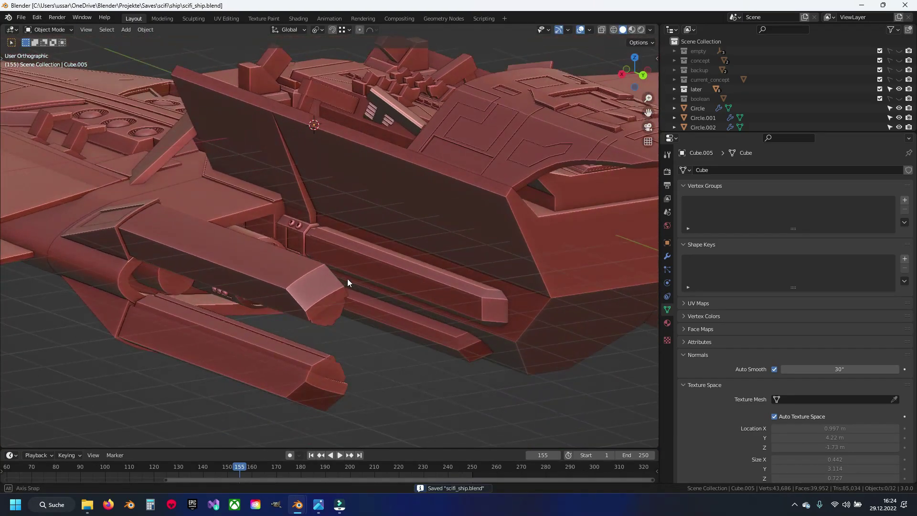
pyautogui.scroll(3, 367, 237)
# Step: Inset the slanted strut face on the hull plate Plane.002
pyautogui.scroll(3, 368, 237)
pyautogui.moveTo(327, 222)
pyautogui.mouseDown(button='middle')
pyautogui.moveTo(343, 244)
pyautogui.moveTo(343, 274)
pyautogui.moveTo(506, 245)
pyautogui.mouseUp(button='middle')
pyautogui.scroll(-2, 343, 244)
pyautogui.click(343, 275)
pyautogui.press('Tab')
pyautogui.scroll(3, 352, 269)
pyautogui.press('3')
pyautogui.click(353, 270)
pyautogui.press('i')
pyautogui.click(467, 258)
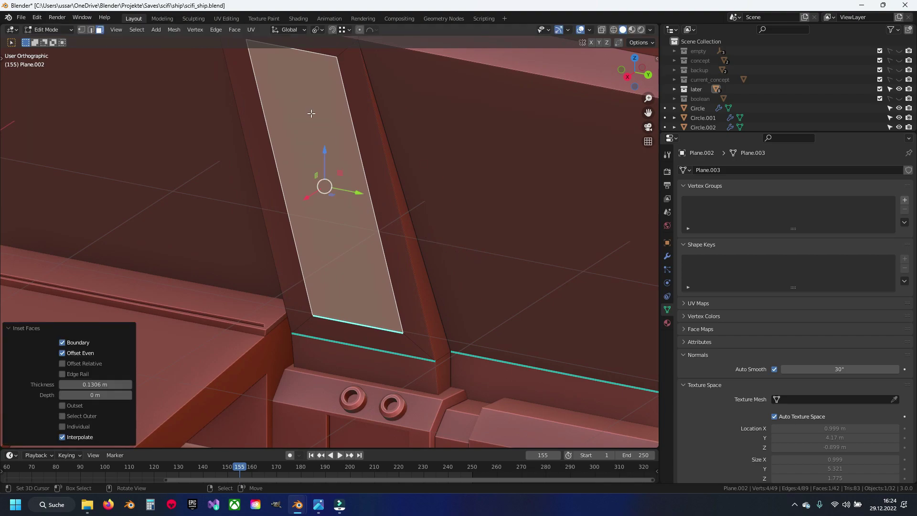
# Step: Loop-cut across the inset face and extrude its inner face into a block
pyautogui.hotkey('alt', 'a')
pyautogui.hotkey('ctrl', 'r')
pyautogui.click(341, 124)
pyautogui.click(343, 149)
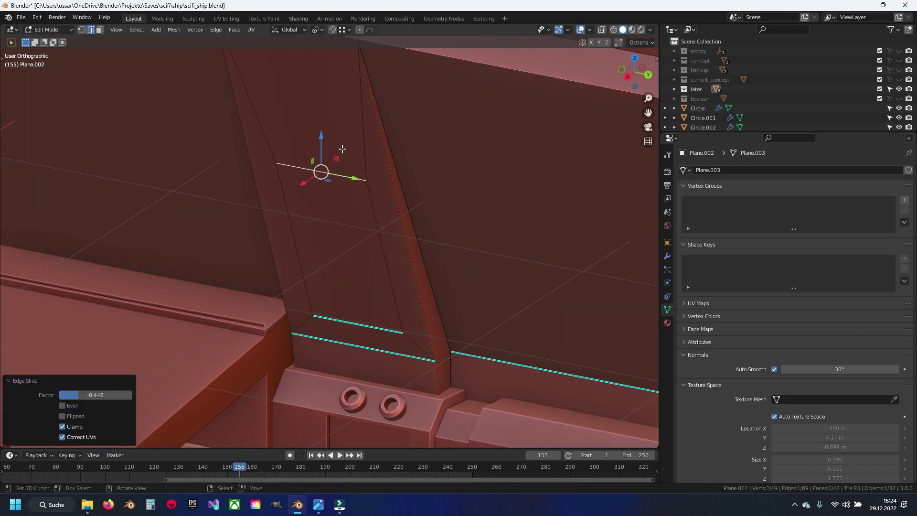
pyautogui.press('3')
pyautogui.click(332, 237)
pyautogui.moveTo(332, 237); pyautogui.dragTo(328, 202, button='middle')
pyautogui.press('e')
pyautogui.click(306, 220)
# Step: Mark the selected block edge as sharp
pyautogui.press('2')
pyautogui.hotkey('alt', 'a')
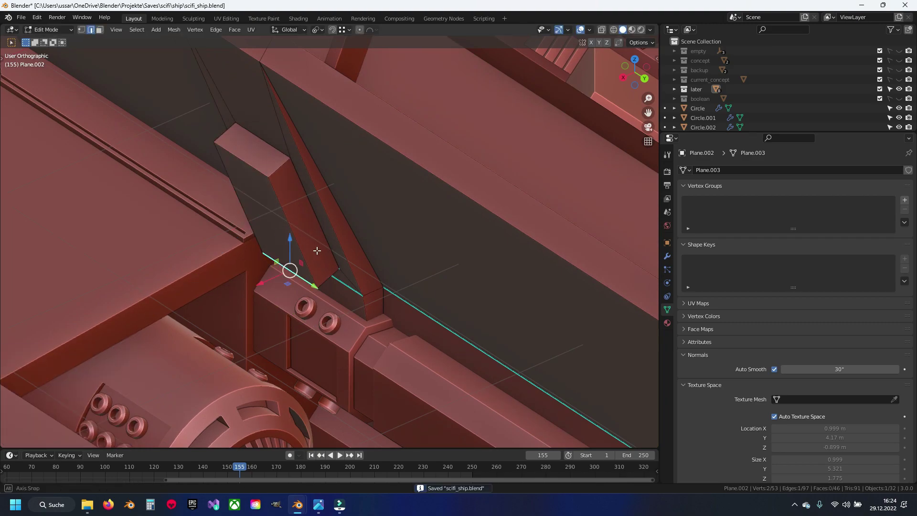
pyautogui.hotkey('ctrl', 'e')
pyautogui.click(351, 232)
pyautogui.hotkey('alt', 'a')
pyautogui.moveTo(351, 231)
pyautogui.mouseDown(button='middle')
pyautogui.moveTo(404, 187)
pyautogui.moveTo(321, 229)
pyautogui.mouseUp(button='middle')
# Step: Slide the block's top edge to the end to taper the brace
pyautogui.click(307, 144)
pyautogui.moveTo(307, 143)
pyautogui.mouseDown(button='middle')
pyautogui.moveTo(270, 190)
pyautogui.moveTo(332, 200)
pyautogui.moveTo(334, 225)
pyautogui.moveTo(310, 251)
pyautogui.mouseUp(button='middle')
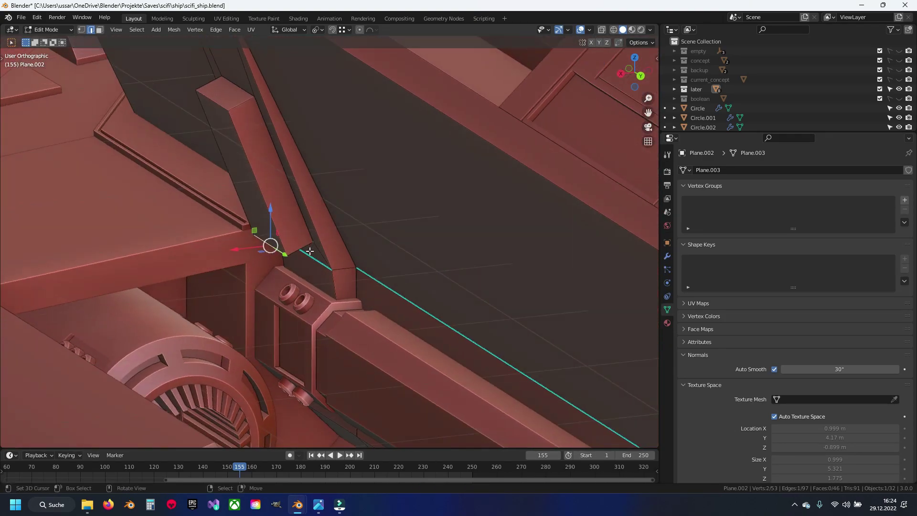
pyautogui.press('g')
pyautogui.press('g')
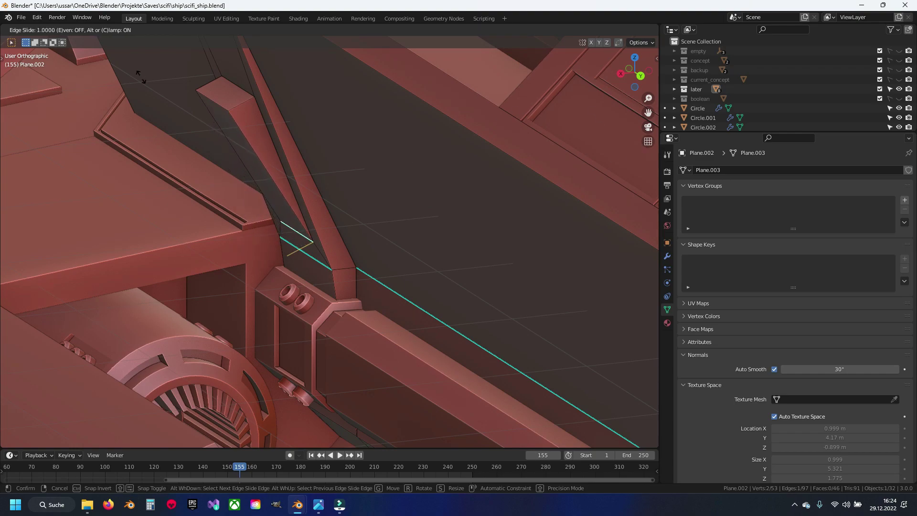
pyautogui.click(141, 76)
# Step: Merge overlapping vertices by distance, removing 2 vertices
pyautogui.press('a')
pyautogui.press('m')
pyautogui.click(411, 190)
pyautogui.hotkey('alt', 'a')
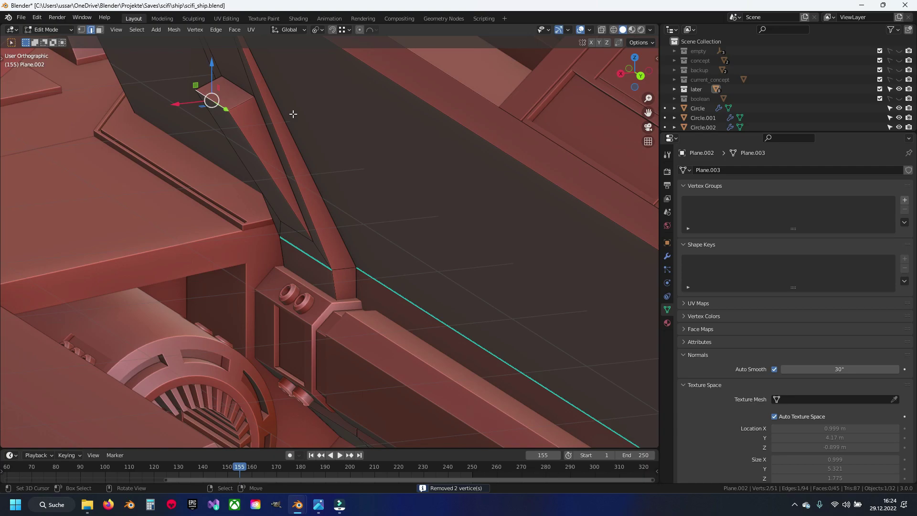
# Step: Leave Edit Mode and save scifi_ship.blend
pyautogui.moveTo(292, 113); pyautogui.dragTo(335, 168, button='middle')
pyautogui.press('Tab')
pyautogui.hotkey('ctrl', 's')
pyautogui.moveTo(367, 207)
pyautogui.mouseDown(button='middle')
pyautogui.moveTo(397, 214)
pyautogui.moveTo(449, 200)
pyautogui.moveTo(471, 203)
pyautogui.moveTo(340, 210)
pyautogui.mouseUp(button='middle')
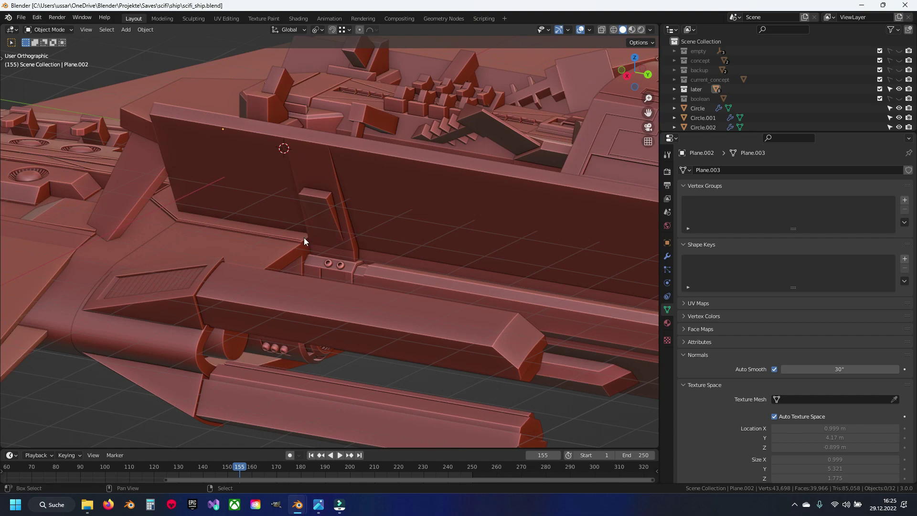
# Step: In back orthographic view, edit the bolt cylinder and select the whole bolt
pyautogui.moveTo(304, 237)
pyautogui.keyDown('shift'); pyautogui.mouseDown(button='middle')
pyautogui.moveTo(388, 239)
pyautogui.moveTo(294, 246)
pyautogui.mouseUp(button='middle'); pyautogui.keyUp('shift')
pyautogui.scroll(3, 387, 239)
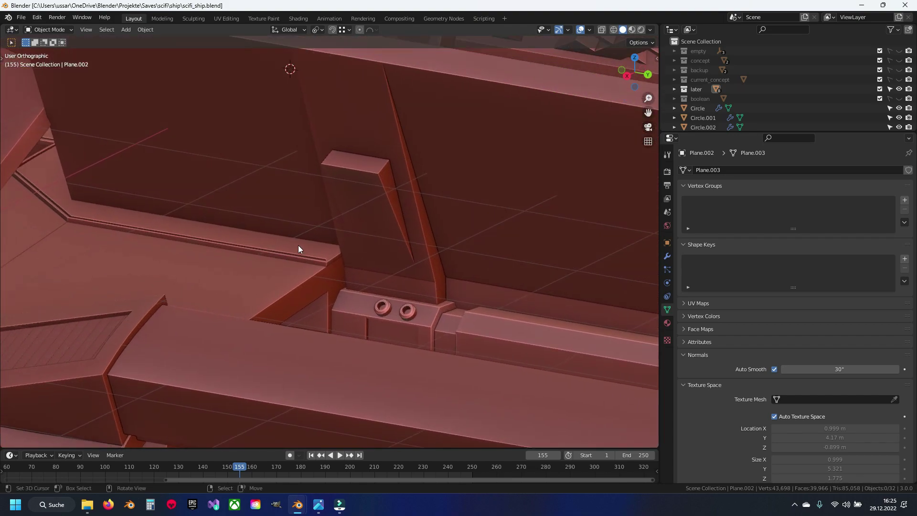
pyautogui.scroll(1, 320, 241)
pyautogui.moveTo(387, 325); pyautogui.dragTo(312, 300, button='middle')
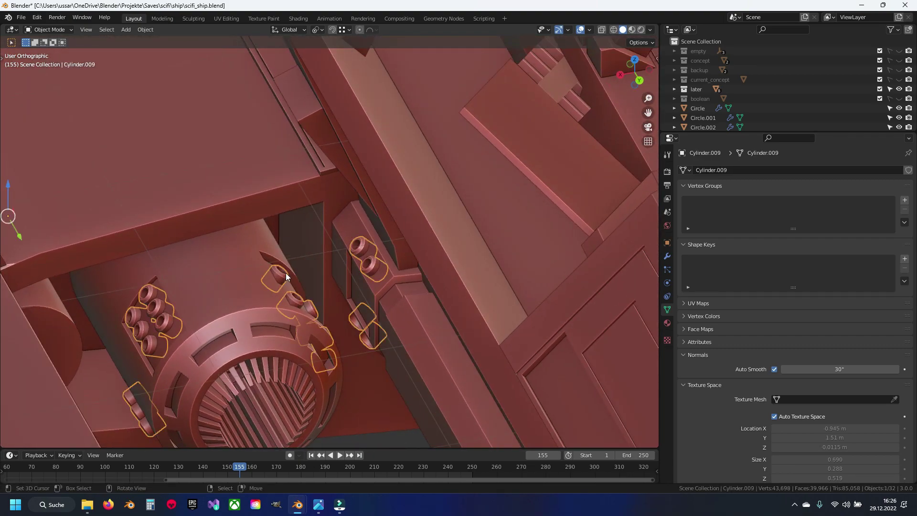
pyautogui.press('ctrl+KP_1')
pyautogui.press('Tab')
pyautogui.scroll(3, 329, 243)
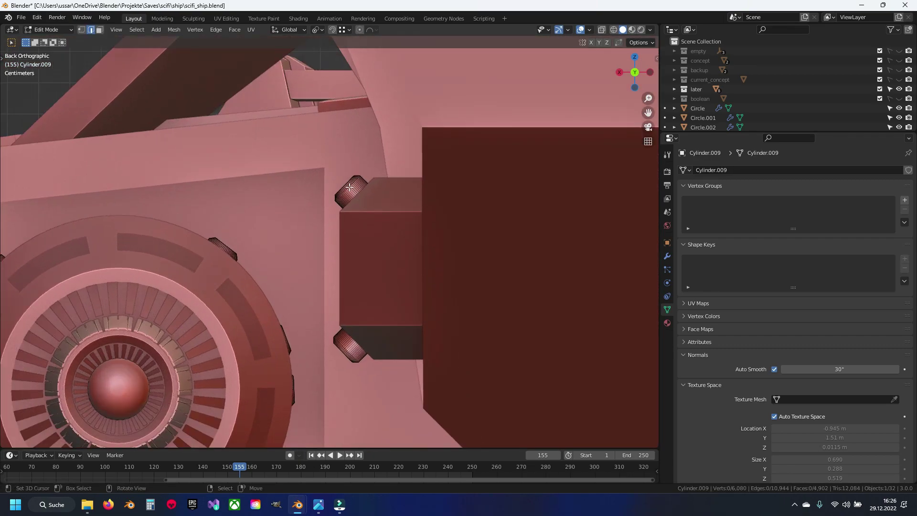
pyautogui.hotkey('ctrl', 'l')
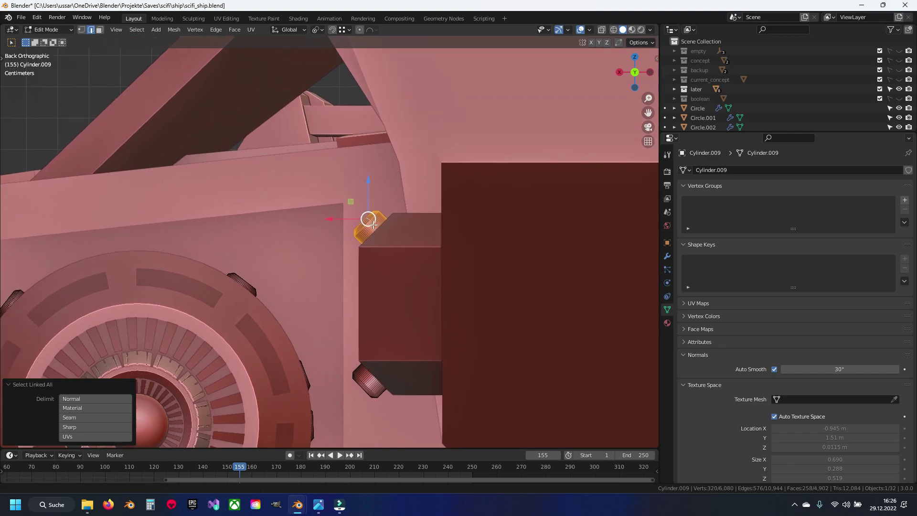
pyautogui.keyDown('shift'); pyautogui.moveTo(349, 184); pyautogui.dragTo(374, 245, button='middle'); pyautogui.keyUp('shift')
# Step: Duplicate the bolt and move the copy up along the beam
pyautogui.hotkey('shift', 'd')
pyautogui.click(297, 96)
pyautogui.moveTo(297, 96)
pyautogui.keyDown('shift'); pyautogui.mouseDown(button='middle')
pyautogui.moveTo(377, 258)
pyautogui.moveTo(383, 336)
pyautogui.mouseUp(button='middle'); pyautogui.keyUp('shift')
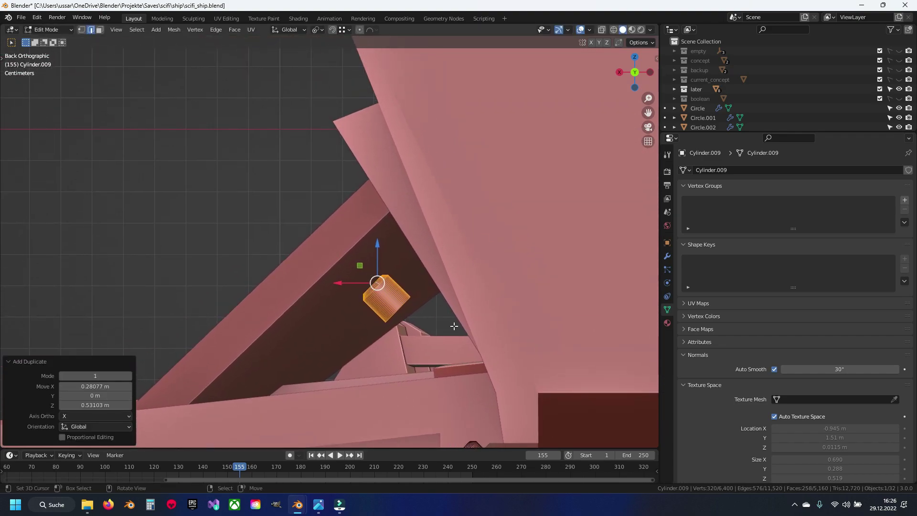
pyautogui.press('g')
pyautogui.click(368, 191)
pyautogui.keyDown('shift'); pyautogui.moveTo(368, 191); pyautogui.dragTo(365, 176, button='middle'); pyautogui.keyUp('shift')
pyautogui.scroll(5, 353, 211)
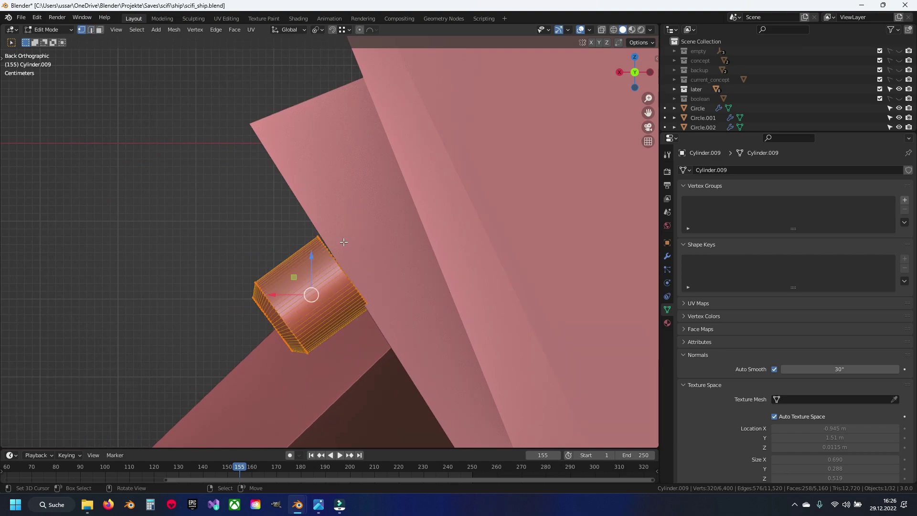
# Step: Set pivot to Active Element, then move and slightly rotate Cylinder.009
pyautogui.click(316, 30)
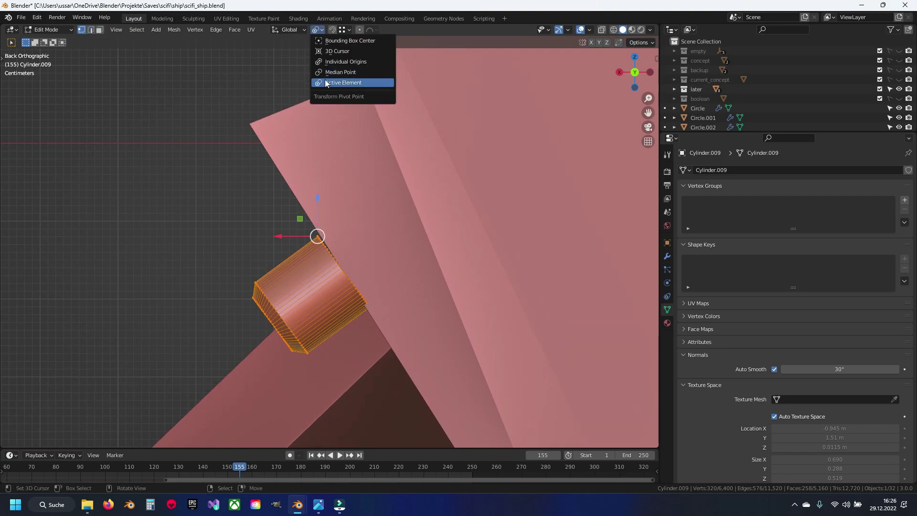
pyautogui.click(334, 81)
pyautogui.scroll(3, 363, 210)
pyautogui.press('g')
pyautogui.click(392, 211)
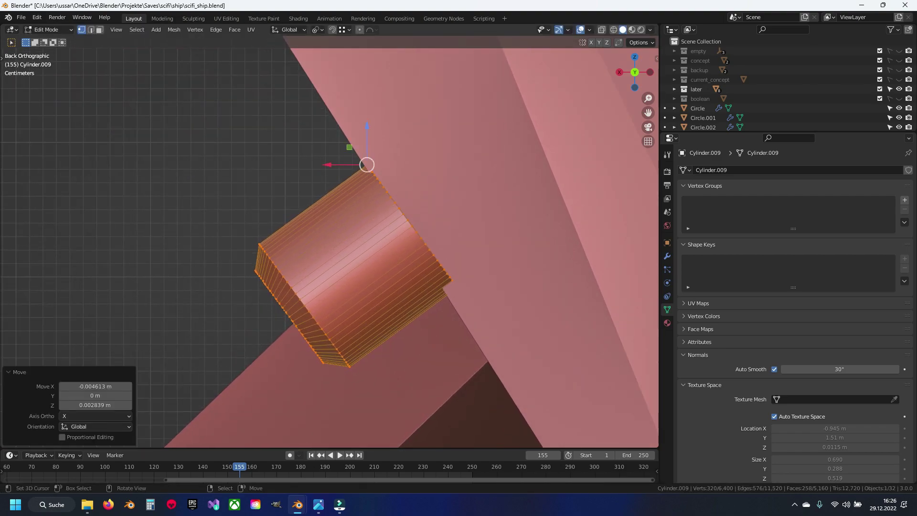
pyautogui.press('r')
pyautogui.click(319, 236)
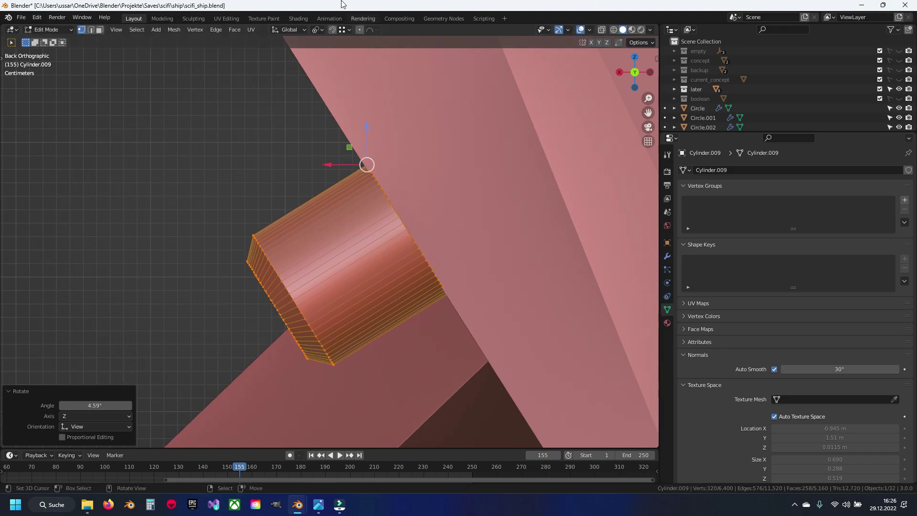
# Step: Move Cylinder.009 along the Y axis toward the housing
pyautogui.click(315, 30)
pyautogui.click(321, 72)
pyautogui.moveTo(321, 71)
pyautogui.mouseDown(button='middle')
pyautogui.moveTo(282, 150)
pyautogui.moveTo(450, 245)
pyautogui.mouseUp(button='middle')
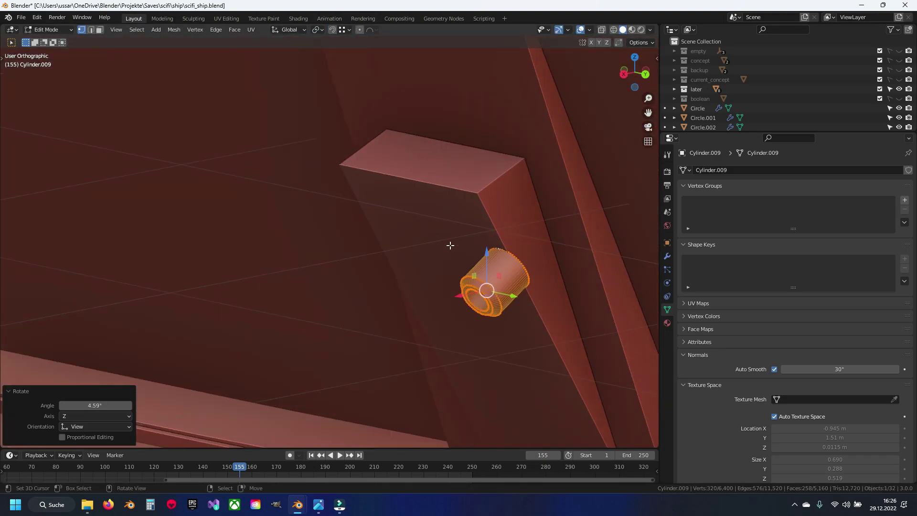
pyautogui.press('g')
pyautogui.press('y')
pyautogui.click(454, 281)
# Step: With Normal orientation, push the cylinder along its normal flush against the housing wall
pyautogui.click(289, 30)
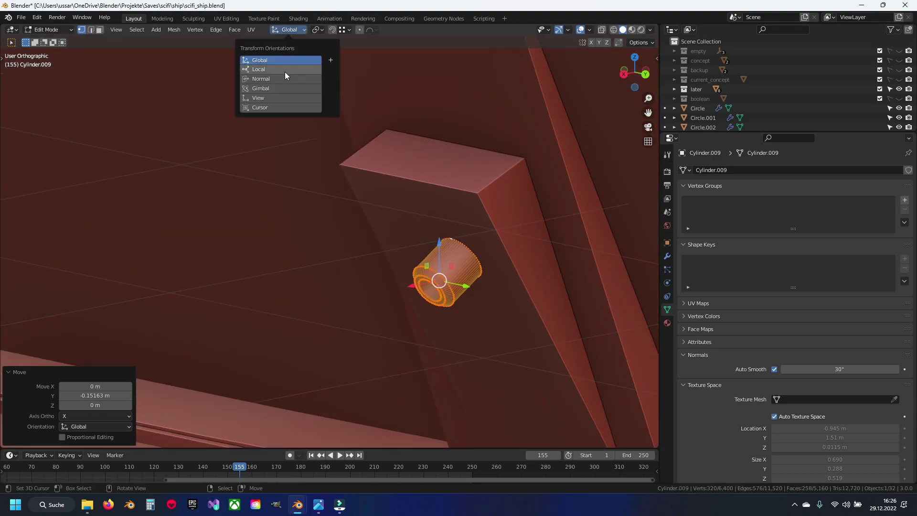
pyautogui.click(285, 69)
pyautogui.moveTo(416, 305); pyautogui.dragTo(440, 290)
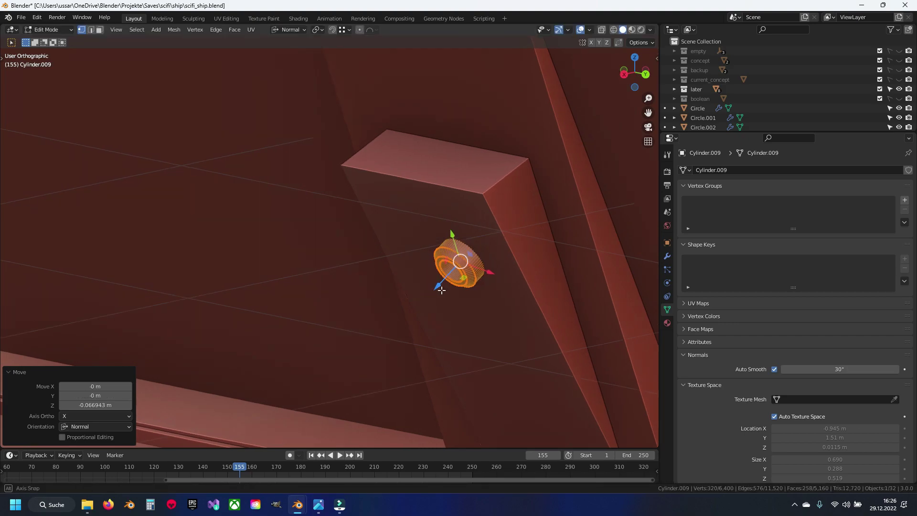
pyautogui.moveTo(440, 289); pyautogui.dragTo(483, 279, button='middle')
pyautogui.moveTo(524, 252); pyautogui.dragTo(554, 258)
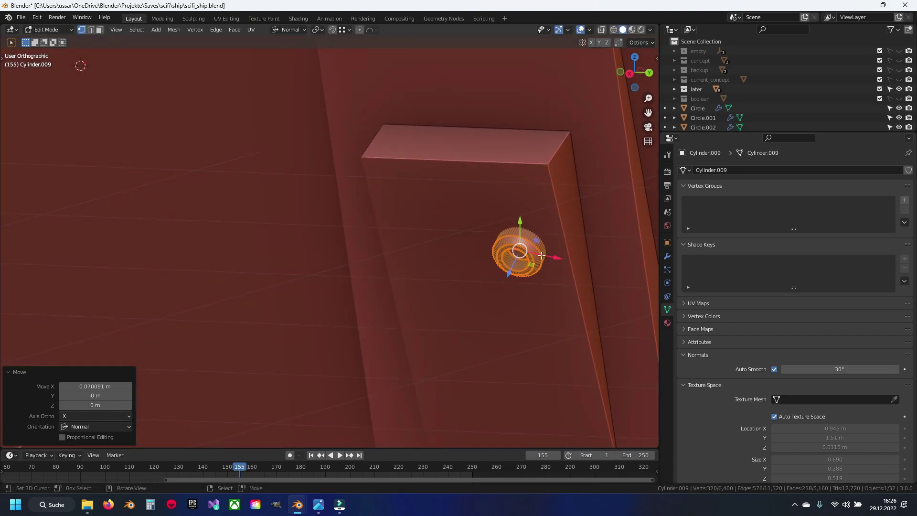
pyautogui.hotkey('ctrl', 'z')
# Step: Place the duplicate socket ring -0.21442 m along Y beside the original
pyautogui.click(291, 30)
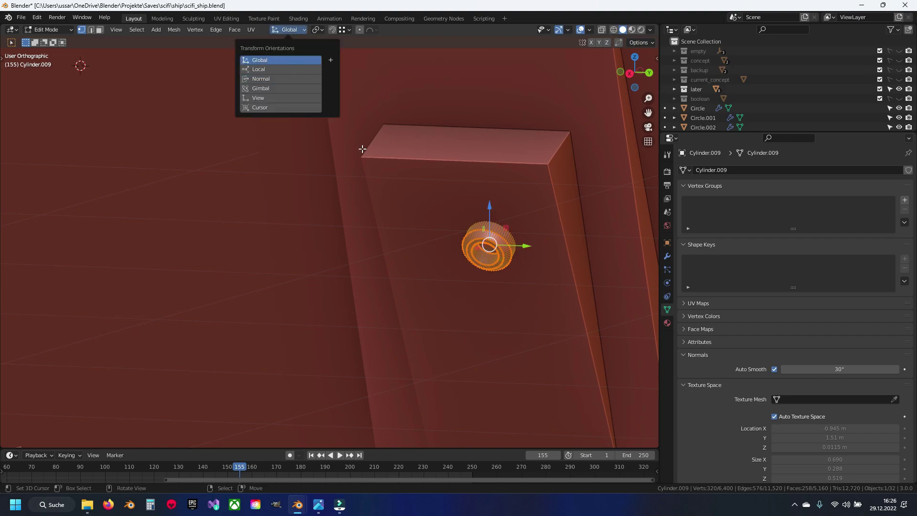
pyautogui.moveTo(525, 246); pyautogui.dragTo(560, 251)
pyautogui.click(550, 250)
pyautogui.scroll(-3, 551, 251)
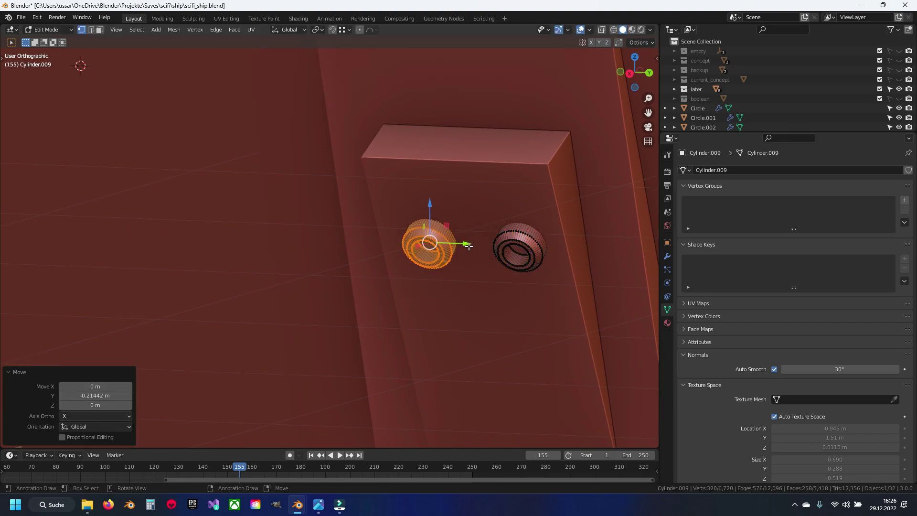
pyautogui.moveTo(240, 135)
pyautogui.mouseDown(button='middle')
pyautogui.moveTo(394, 204)
pyautogui.moveTo(408, 197)
pyautogui.moveTo(419, 209)
pyautogui.moveTo(415, 246)
pyautogui.moveTo(374, 211)
pyautogui.moveTo(352, 217)
pyautogui.moveTo(417, 270)
pyautogui.mouseUp(button='middle')
pyautogui.scroll(2, 387, 246)
# Step: Add a loop cut near Cube.005's beam end, viewed from the right in wireframe
pyautogui.scroll(2, 387, 248)
pyautogui.click(407, 251)
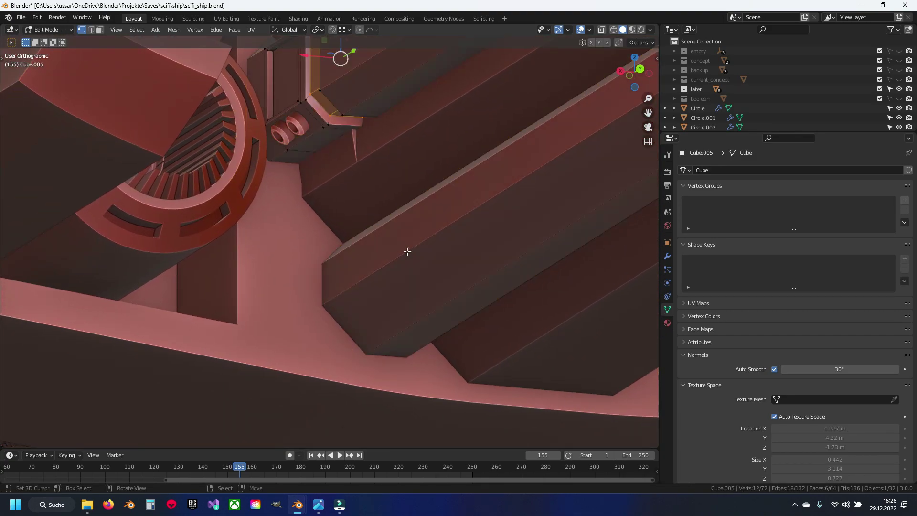
pyautogui.click(421, 229)
pyautogui.click(303, 277)
pyautogui.press('KP_3')
pyautogui.hotkey('shift', 'z')
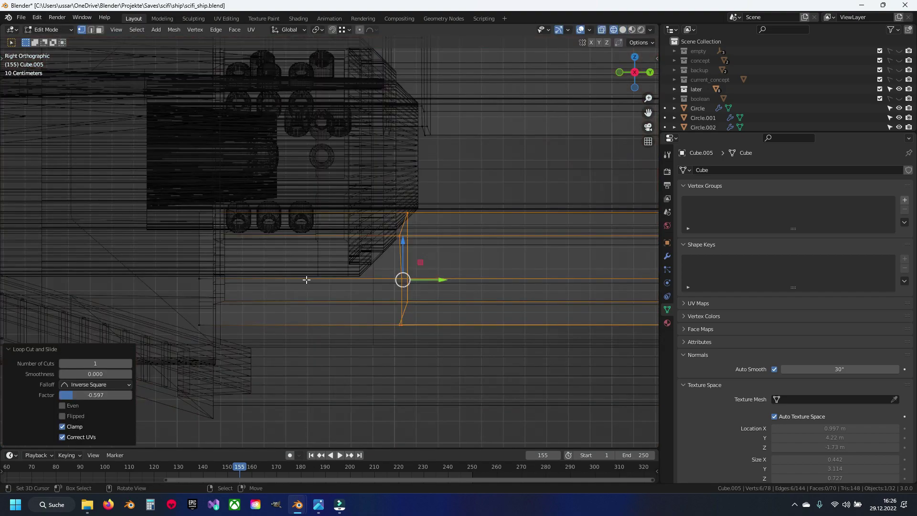
pyautogui.keyDown('shift'); pyautogui.moveTo(307, 280); pyautogui.dragTo(394, 276, button='middle'); pyautogui.keyUp('shift')
# Step: Flatten the new loop to zero scale along Y
pyautogui.press('s')
pyautogui.press('y')
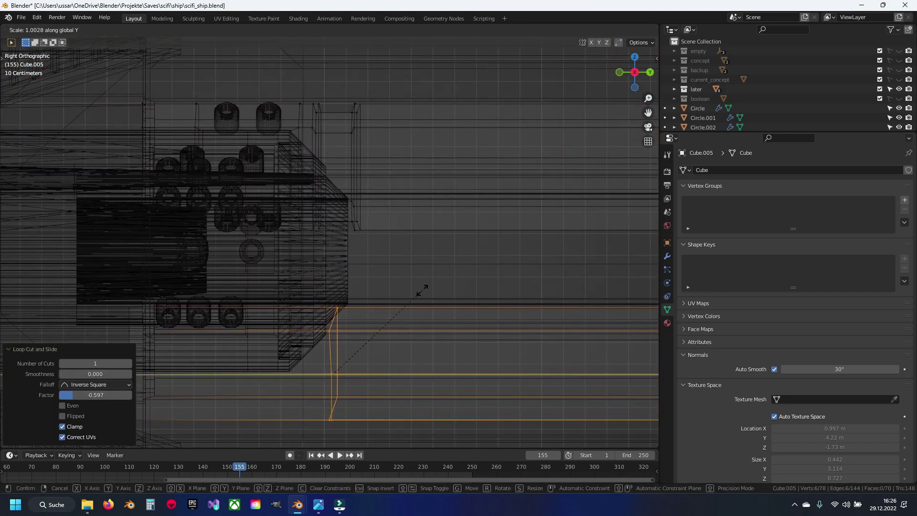
pyautogui.press('0')
pyautogui.press('Return')
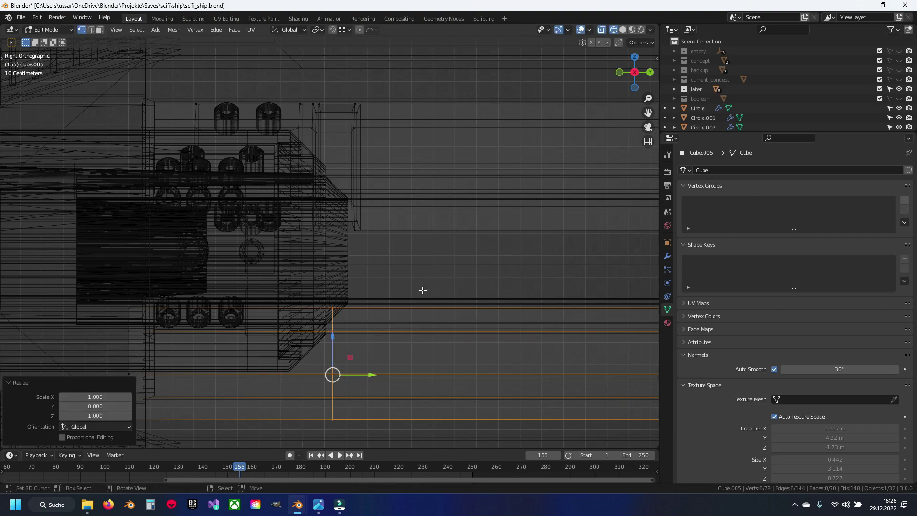
pyautogui.keyDown('shift'); pyautogui.moveTo(373, 282); pyautogui.dragTo(370, 255, button='middle'); pyautogui.keyUp('shift')
# Step: Extrude the flattened loop into a narrow band along the beam
pyautogui.hotkey('ctrl', 'z')
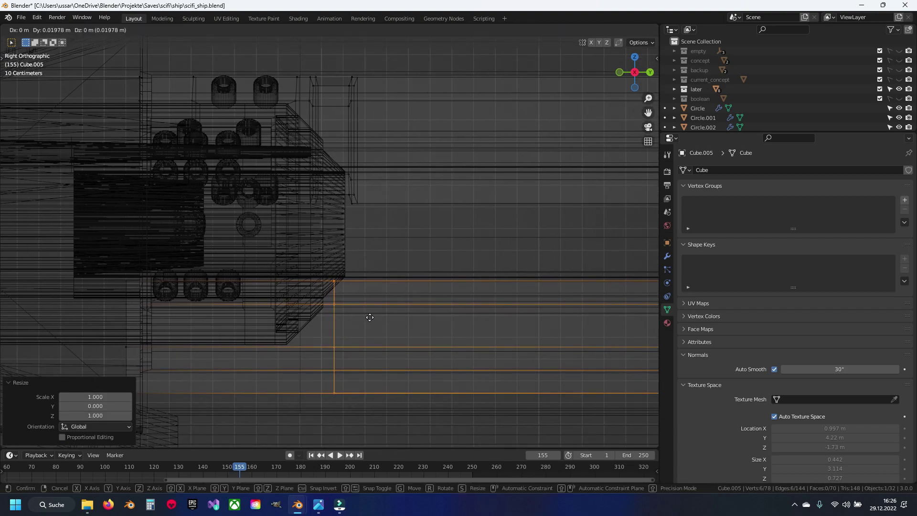
pyautogui.hotkey('ctrl', 'z')
pyautogui.press('2')
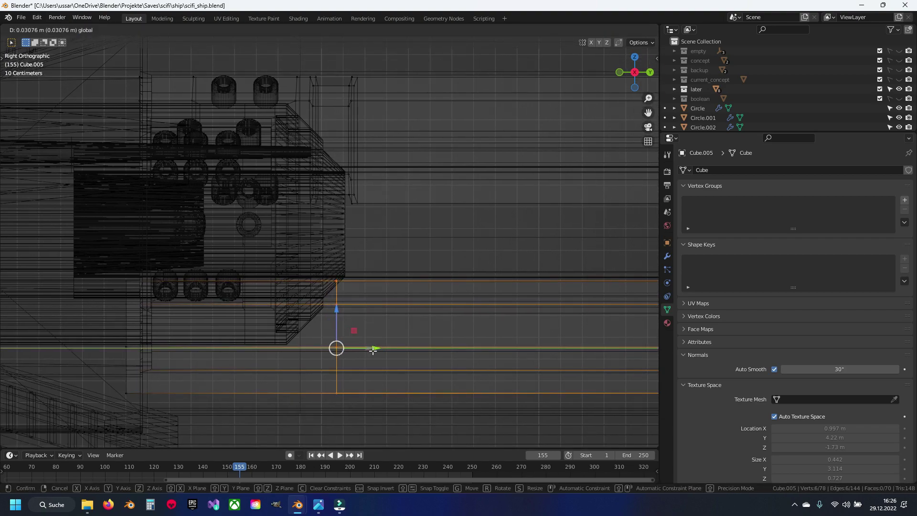
pyautogui.press('e')
pyautogui.click(312, 326)
pyautogui.keyDown('alt'); pyautogui.click(313, 326); pyautogui.keyUp('alt')
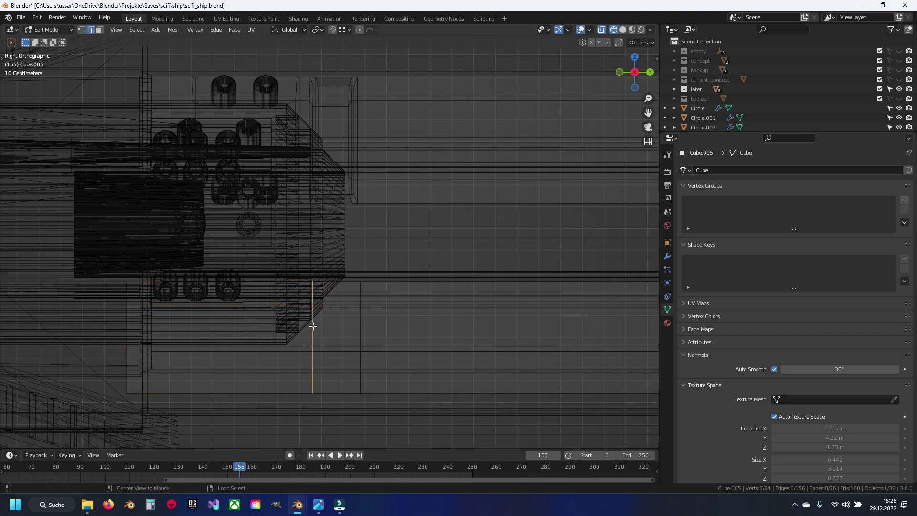
# Step: Shift one edge loop of the band -0.013762 m along Y
pyautogui.press('y')
pyautogui.click(317, 76)
pyautogui.click(355, 335)
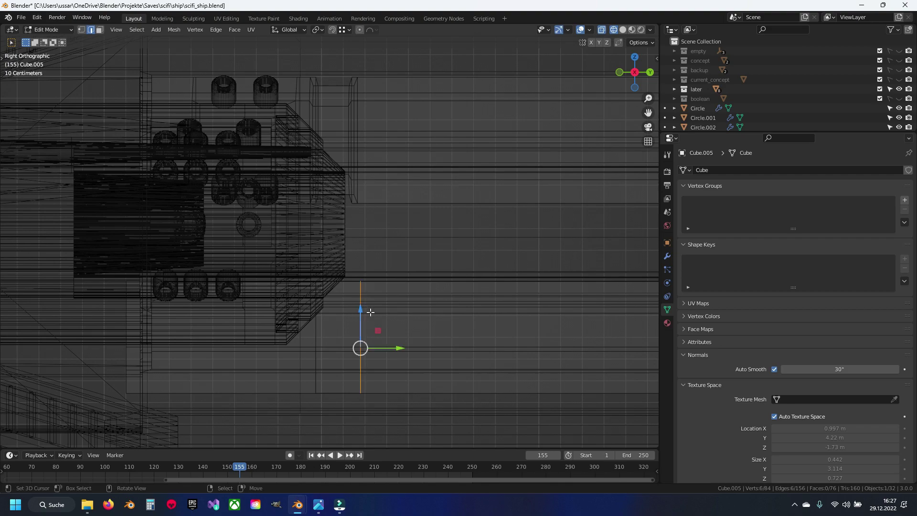
pyautogui.press('g')
pyautogui.press('y')
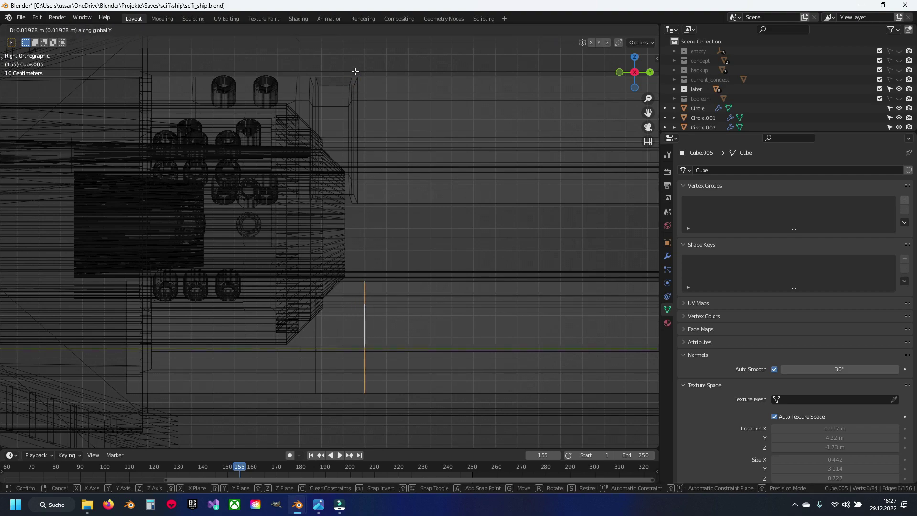
pyautogui.rightClick(355, 71)
pyautogui.press('g')
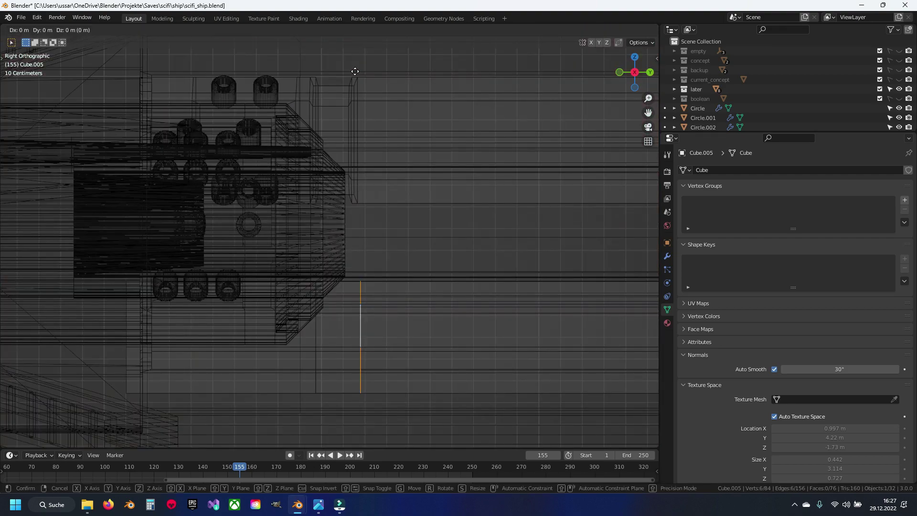
pyautogui.press('y')
pyautogui.click(354, 71)
# Step: Flatten the band's first vertical edge loop to zero scale along Y
pyautogui.moveTo(360, 131); pyautogui.dragTo(342, 149, button='middle')
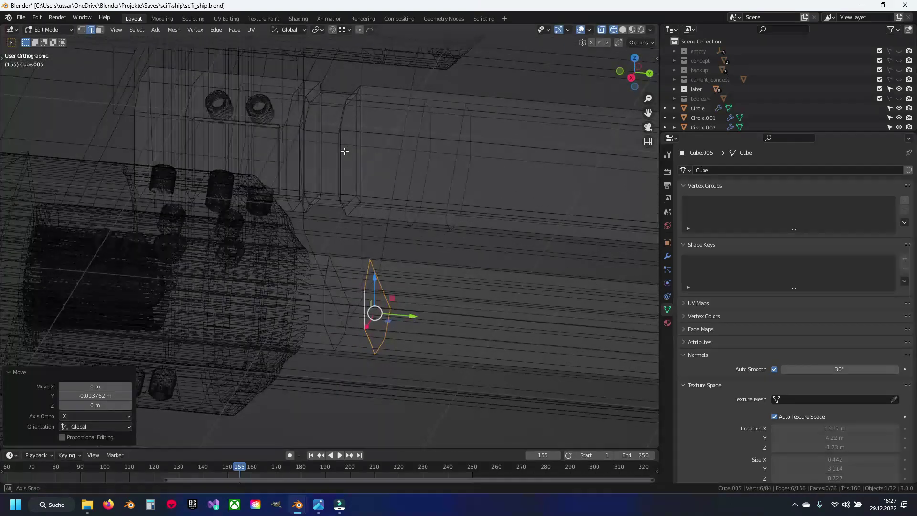
pyautogui.hotkey('shift', 'z')
pyautogui.scroll(3, 311, 136)
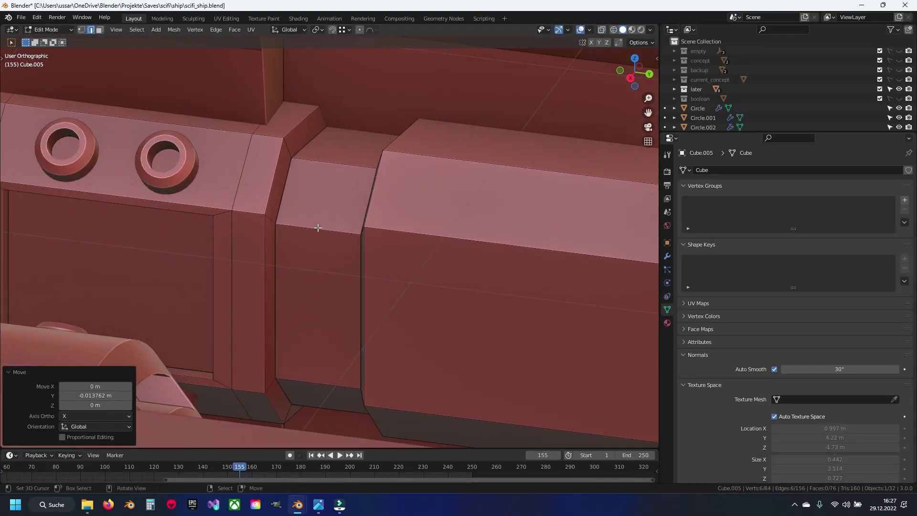
pyautogui.scroll(2, 296, 134)
pyautogui.keyDown('shift'); pyautogui.click(283, 131); pyautogui.keyUp('shift')
pyautogui.keyDown('alt'); pyautogui.click(275, 133); pyautogui.keyUp('alt')
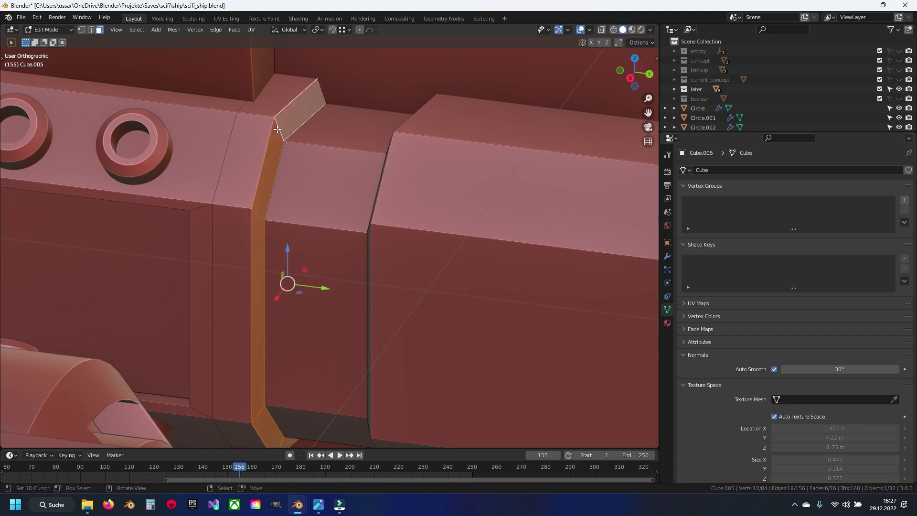
pyautogui.press('s')
pyautogui.press('y')
pyautogui.press('0')
pyautogui.press('Return')
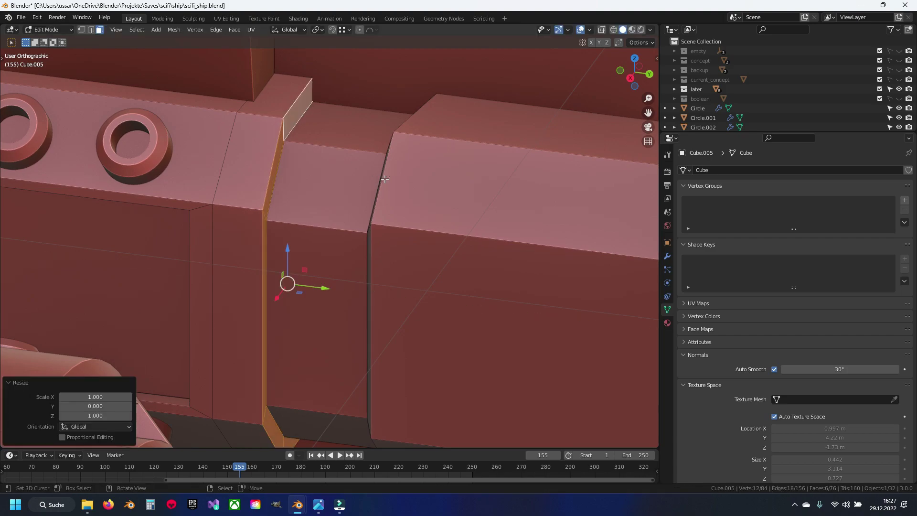
# Step: Flatten the band's other edge loop to zero along Y as well
pyautogui.moveTo(385, 179); pyautogui.dragTo(475, 140, button='middle')
pyautogui.keyDown('alt'); pyautogui.click(475, 140); pyautogui.keyUp('alt')
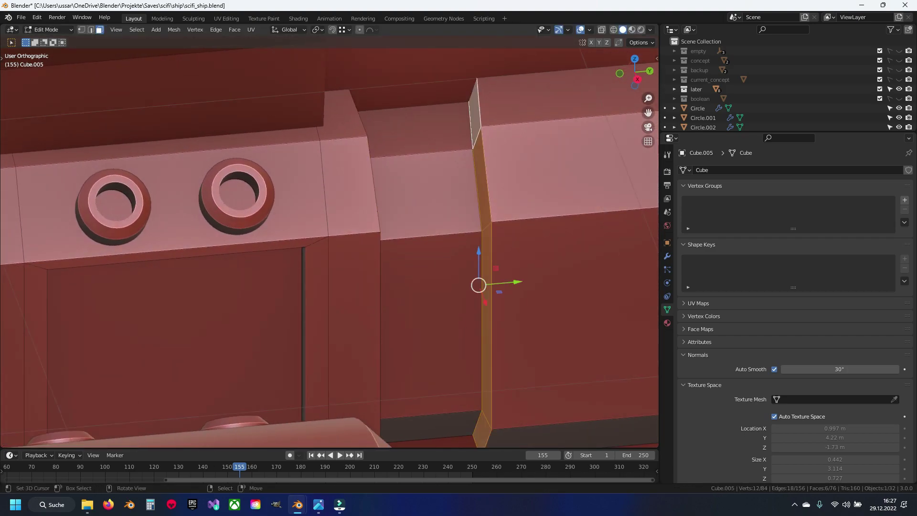
pyautogui.press('s')
pyautogui.press('y')
pyautogui.press('0')
pyautogui.press('Return')
pyautogui.hotkey('alt', 'a')
# Step: Extrude the band's face loop in place and shrink it to 0.816 to form a groove
pyautogui.moveTo(475, 139)
pyautogui.mouseDown(button='middle')
pyautogui.moveTo(354, 159)
pyautogui.moveTo(352, 180)
pyautogui.moveTo(352, 156)
pyautogui.moveTo(326, 254)
pyautogui.mouseUp(button='middle')
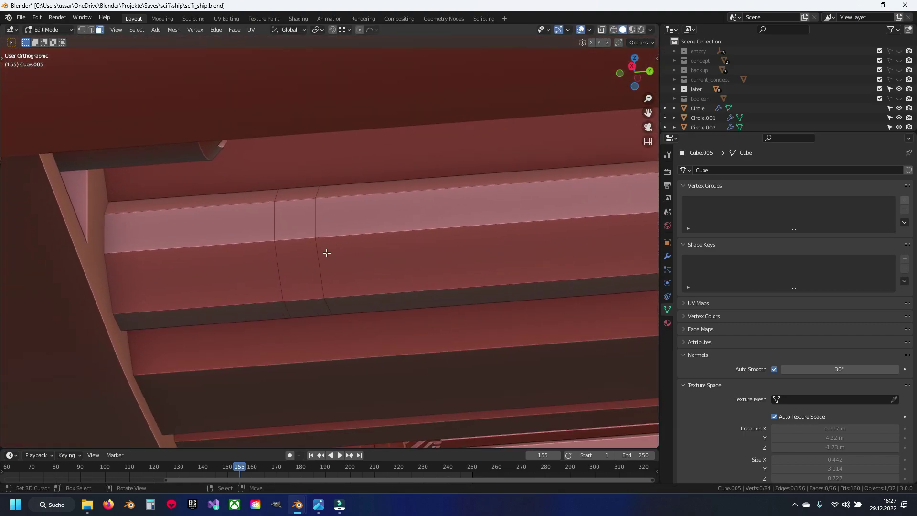
pyautogui.keyDown('alt'); pyautogui.click(302, 240); pyautogui.keyUp('alt')
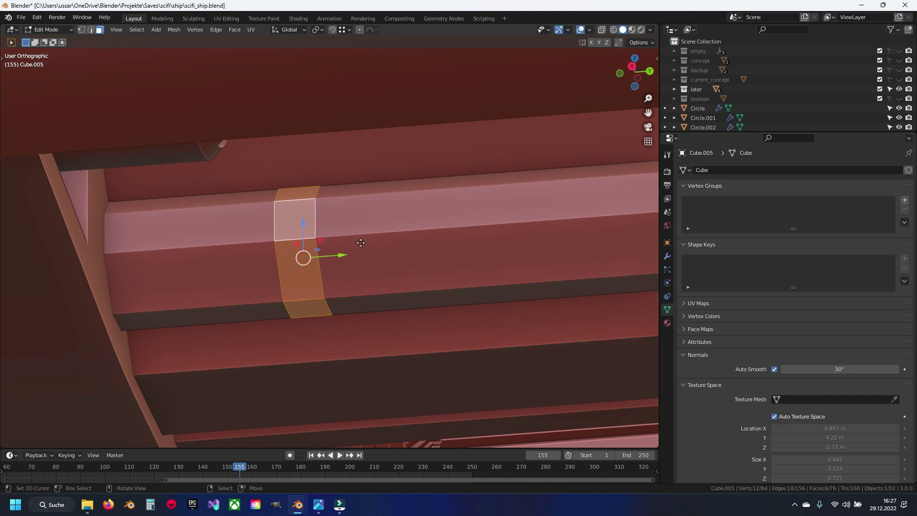
pyautogui.press('e')
pyautogui.press('Escape')
pyautogui.press('s')
pyautogui.click(382, 251)
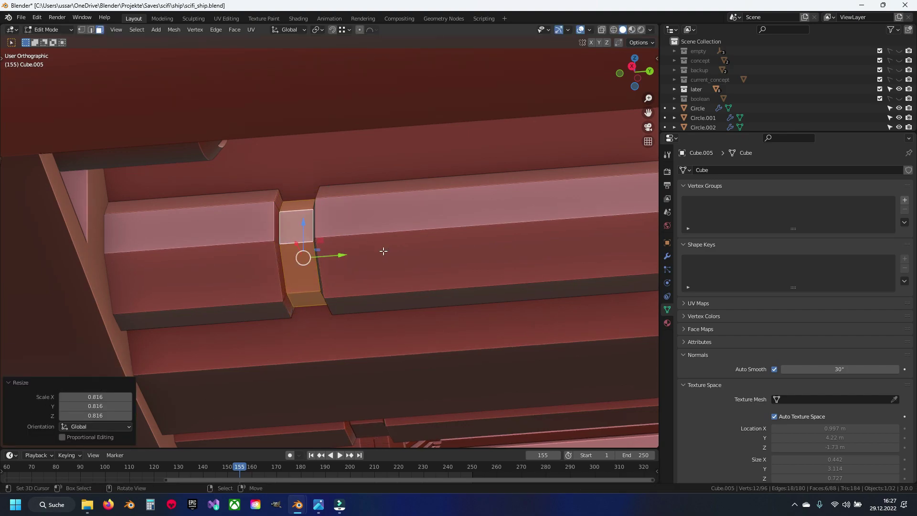
pyautogui.moveTo(382, 251); pyautogui.dragTo(311, 245, button='middle')
# Step: Flatten one groove wall loop to zero along Y
pyautogui.keyDown('alt'); pyautogui.click(308, 246); pyautogui.keyUp('alt')
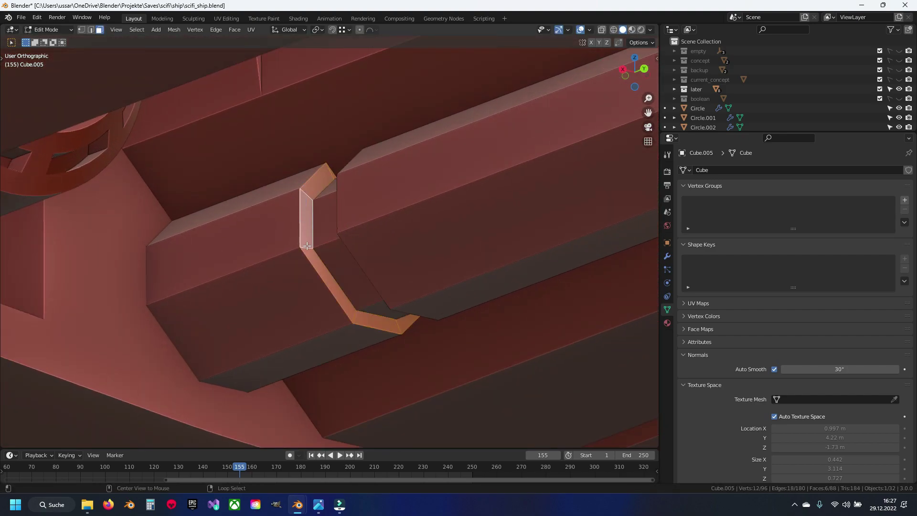
pyautogui.press('s')
pyautogui.press('y')
pyautogui.press('0')
pyautogui.press('Return')
# Step: Flatten the opposite groove wall along Y and save scifi_ship.blend
pyautogui.moveTo(379, 253)
pyautogui.mouseDown(button='middle')
pyautogui.moveTo(409, 252)
pyautogui.moveTo(386, 236)
pyautogui.mouseUp(button='middle')
pyautogui.keyDown('alt'); pyautogui.click(296, 238); pyautogui.keyUp('alt')
pyautogui.press('s')
pyautogui.press('y')
pyautogui.press('0')
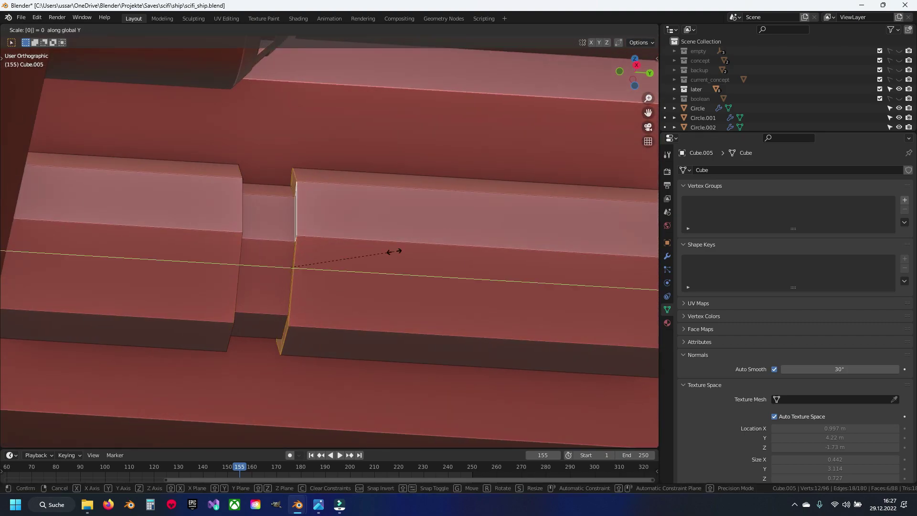
pyautogui.press('Return')
pyautogui.hotkey('alt', 'a')
pyautogui.moveTo(400, 240); pyautogui.dragTo(398, 254, button='middle')
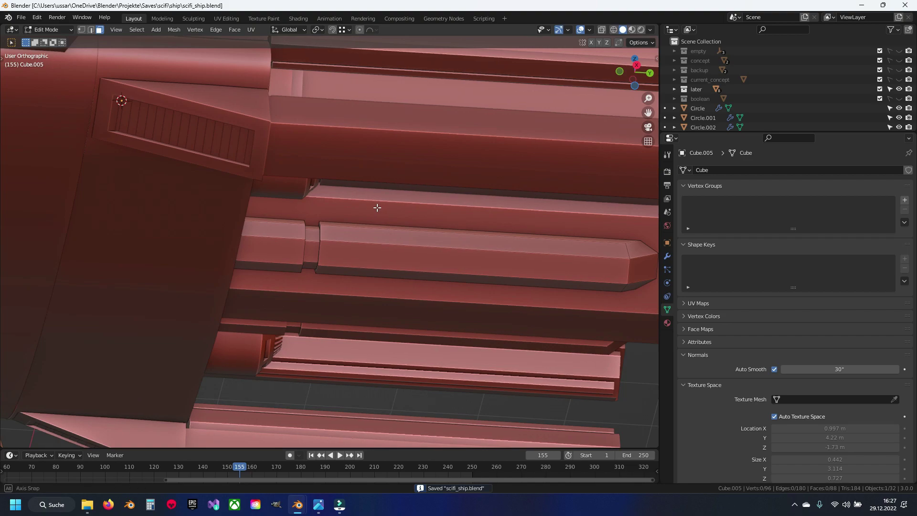
# Step: Inset the end face of the bracket block
pyautogui.moveTo(377, 207)
pyautogui.mouseDown(button='middle')
pyautogui.moveTo(303, 254)
pyautogui.moveTo(321, 301)
pyautogui.moveTo(523, 252)
pyautogui.mouseUp(button='middle')
pyautogui.click(329, 294)
pyautogui.press('Tab')
pyautogui.press('Tab')
pyautogui.press('i')
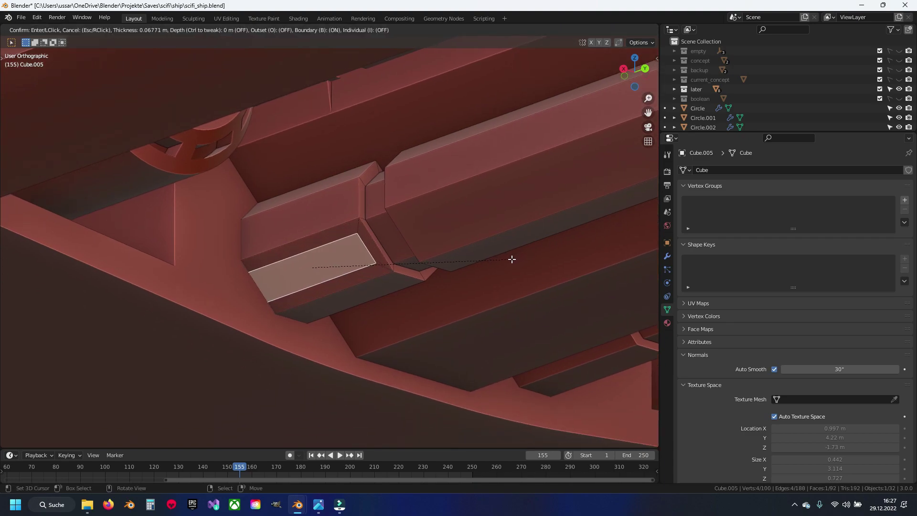
pyautogui.click(512, 259)
# Step: Edge-slide the inset's inner edge along the face
pyautogui.press('2')
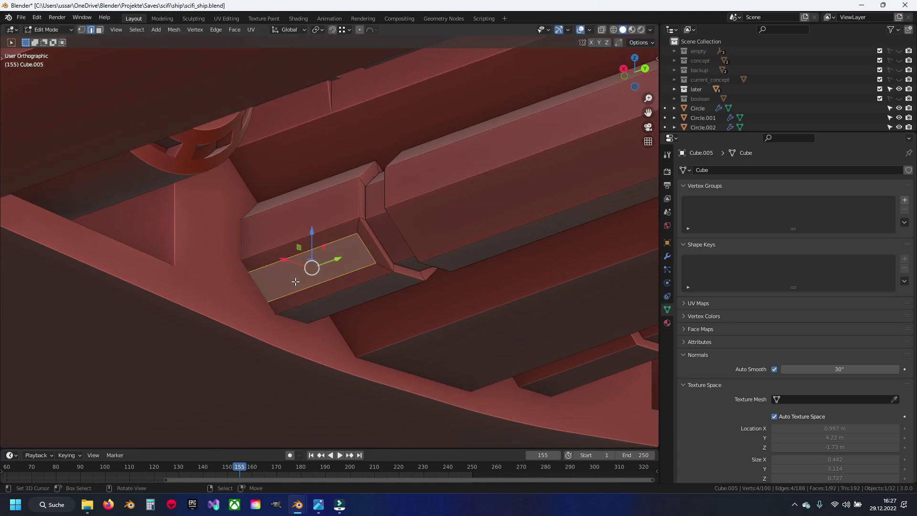
pyautogui.hotkey('alt', 'z')
pyautogui.click(256, 287)
pyautogui.hotkey('alt', 'z')
pyautogui.press('g')
pyautogui.press('g')
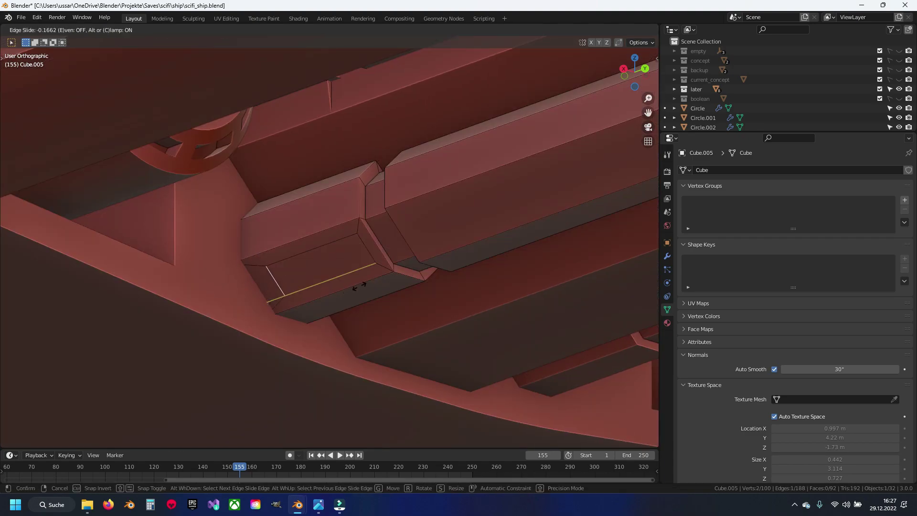
pyautogui.click(355, 287)
# Step: Extrude the inset face inward, return to Object Mode, and save scifi_ship.blend
pyautogui.press('3')
pyautogui.click(310, 263)
pyautogui.moveTo(376, 278)
pyautogui.mouseDown(button='middle')
pyautogui.moveTo(365, 288)
pyautogui.moveTo(359, 271)
pyautogui.moveTo(308, 252)
pyautogui.mouseUp(button='middle')
pyautogui.press('e')
pyautogui.click(375, 282)
pyautogui.press('Tab')
pyautogui.hotkey('alt', 'a')
pyautogui.hotkey('ctrl', 's')
# Step: Select the whole Cylinder.009 socket mesh in Edit Mode, viewed from the back in wireframe
pyautogui.scroll(2, 318, 261)
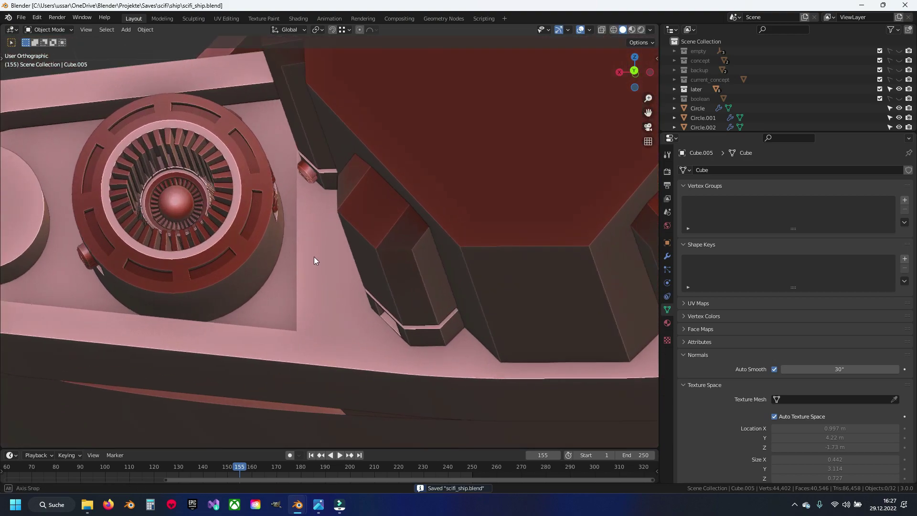
pyautogui.scroll(2, 314, 256)
pyautogui.click(310, 174)
pyautogui.press('Tab')
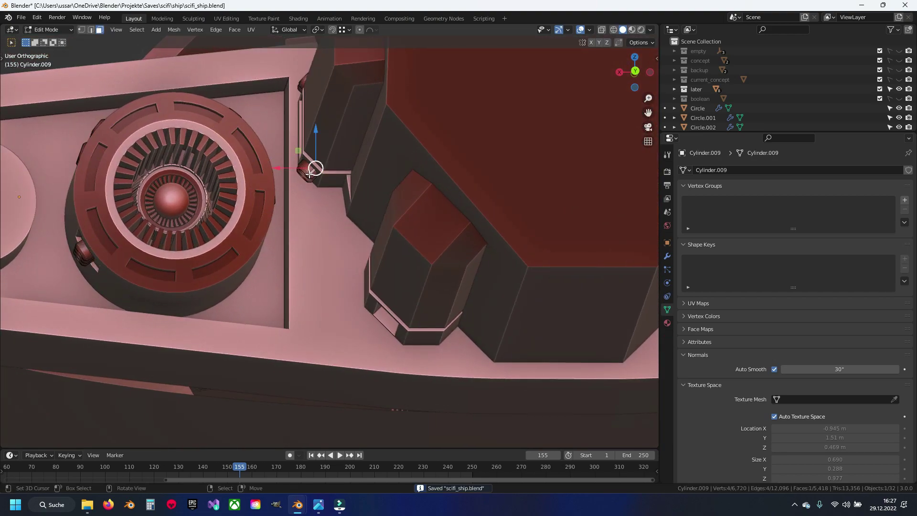
pyautogui.moveTo(309, 175)
pyautogui.mouseDown(button='middle')
pyautogui.moveTo(319, 168)
pyautogui.moveTo(313, 180)
pyautogui.mouseUp(button='middle')
pyautogui.hotkey('ctrl', 'l')
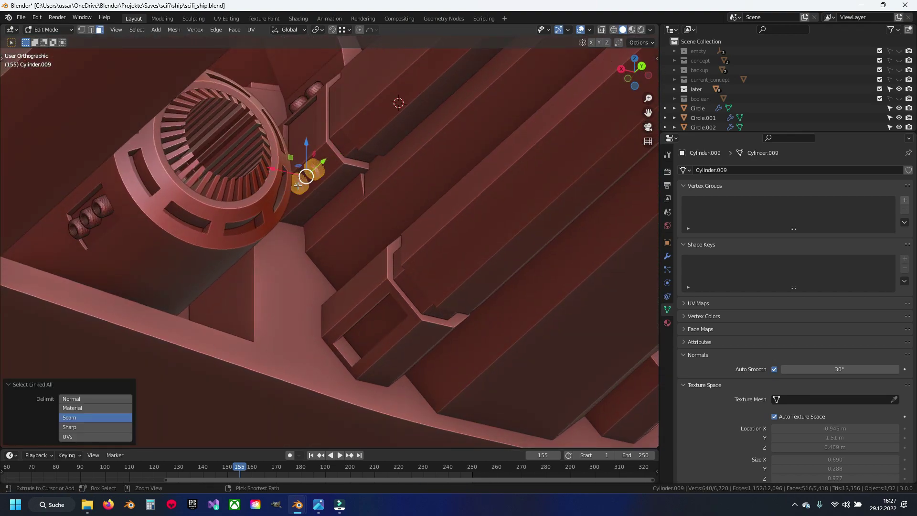
pyautogui.press('ctrl+KP_1')
pyautogui.hotkey('shift', 'z')
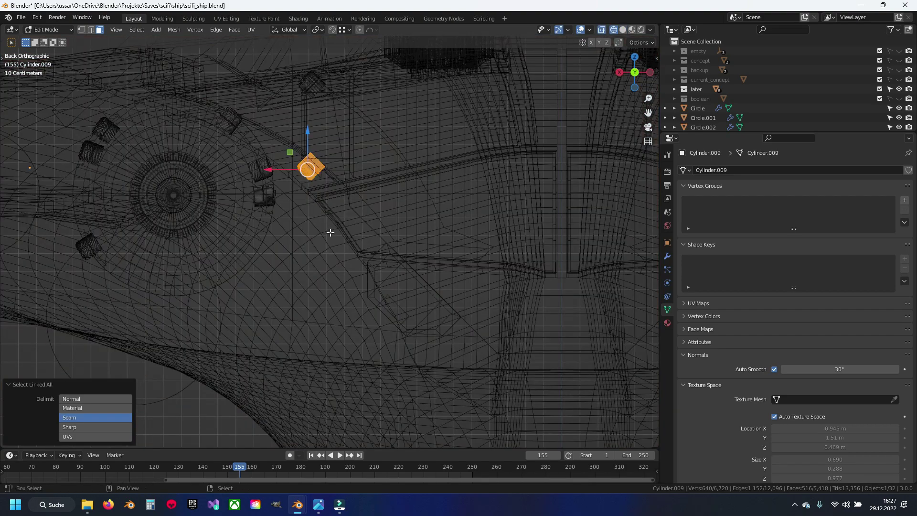
pyautogui.keyDown('shift'); pyautogui.moveTo(330, 232); pyautogui.dragTo(260, 145, button='middle'); pyautogui.keyUp('shift')
# Step: Duplicate the socket cylinder and move the copy sideways along X
pyautogui.hotkey('shift', 'd')
pyautogui.click(297, 246)
pyautogui.scroll(3, 344, 227)
pyautogui.scroll(2, 335, 220)
pyautogui.press('1')
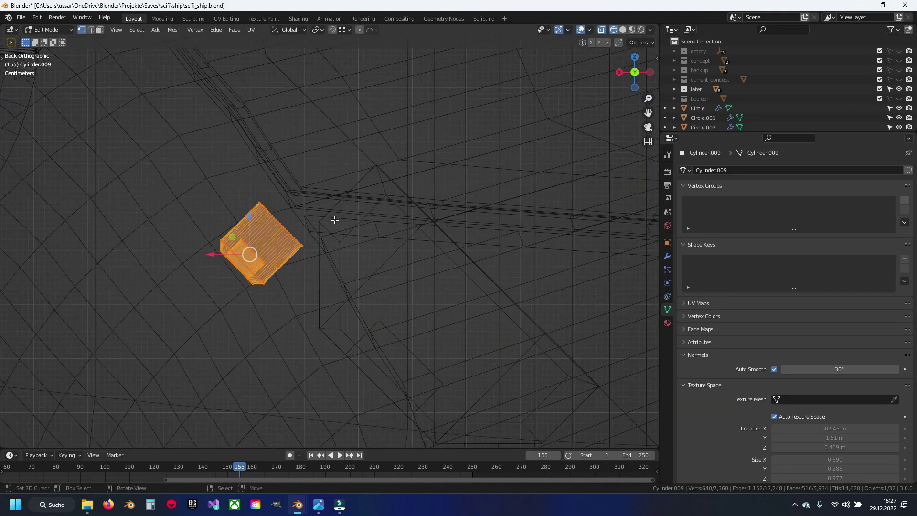
pyautogui.scroll(2, 334, 219)
pyautogui.hotkey('ctrl', 'z')
pyautogui.press('g')
pyautogui.click(344, 296)
pyautogui.scroll(2, 333, 236)
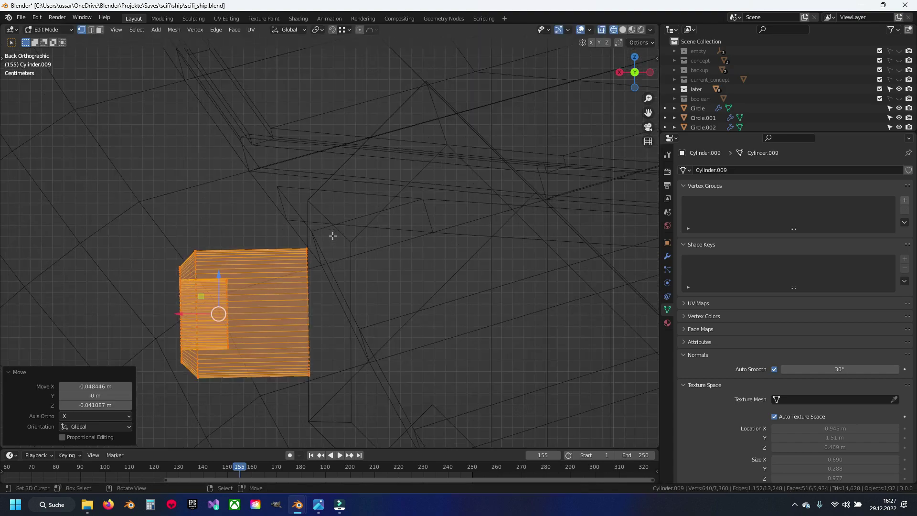
pyautogui.scroll(1, 333, 236)
# Step: Set the pivot to Active Element and rotate the copy slightly into place
pyautogui.click(325, 29)
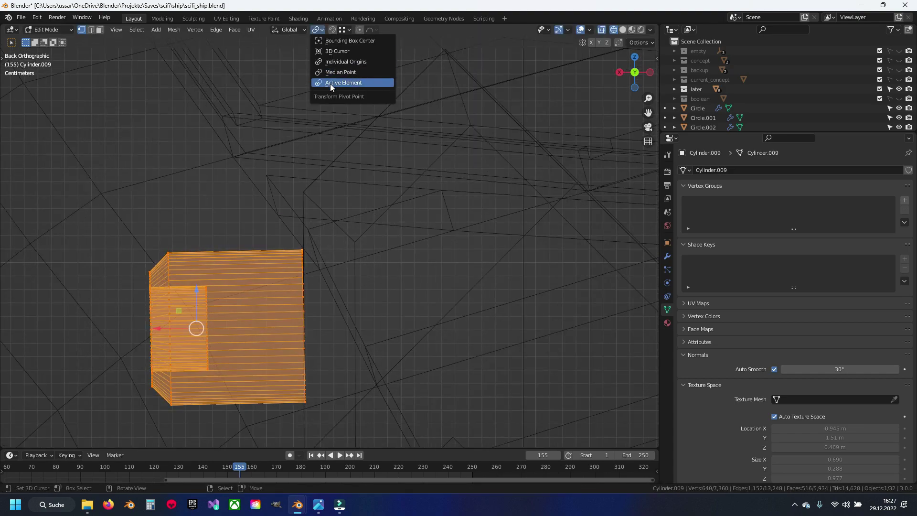
pyautogui.click(330, 84)
pyautogui.keyDown('shift'); pyautogui.moveTo(331, 84); pyautogui.dragTo(345, 57, button='middle'); pyautogui.keyUp('shift')
pyautogui.press('g')
pyautogui.click(403, 186)
pyautogui.press('r')
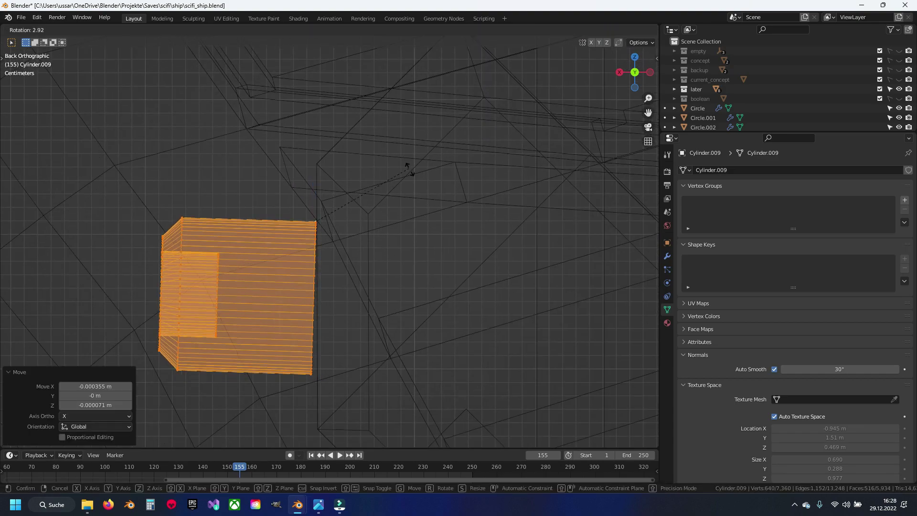
pyautogui.click(182, 137)
pyautogui.hotkey('shift', 'z')
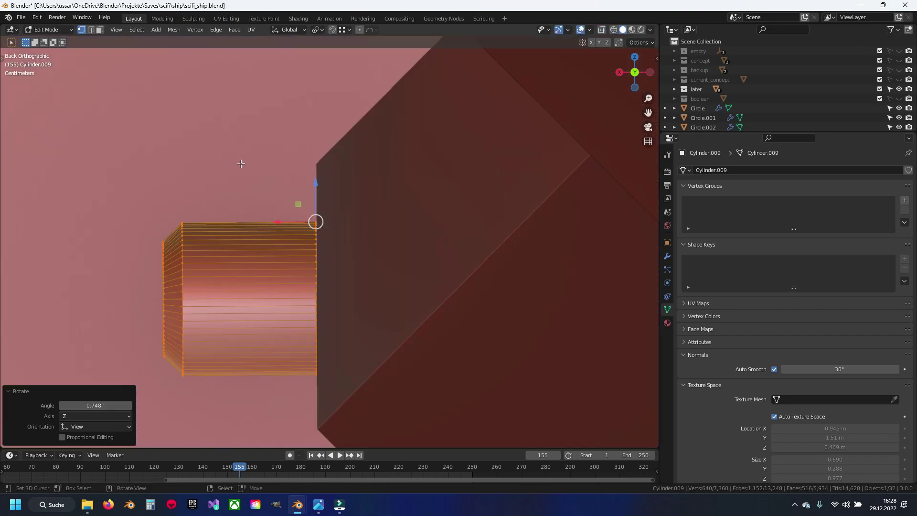
# Step: Recalculate the cylinder's normals outside, exit to Object Mode, and save
pyautogui.scroll(-3, 290, 233)
pyautogui.press('a')
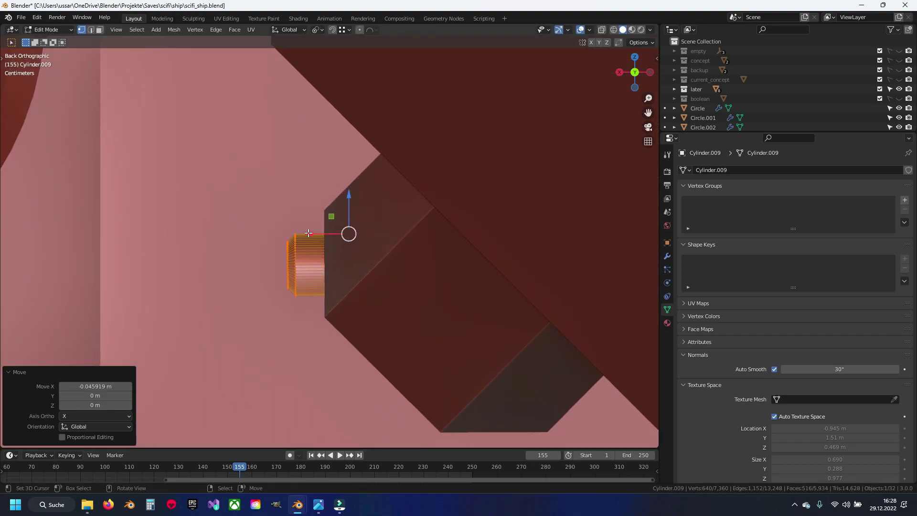
pyautogui.moveTo(290, 234); pyautogui.dragTo(310, 196, button='middle')
pyautogui.press('F3')
pyautogui.write('reca')
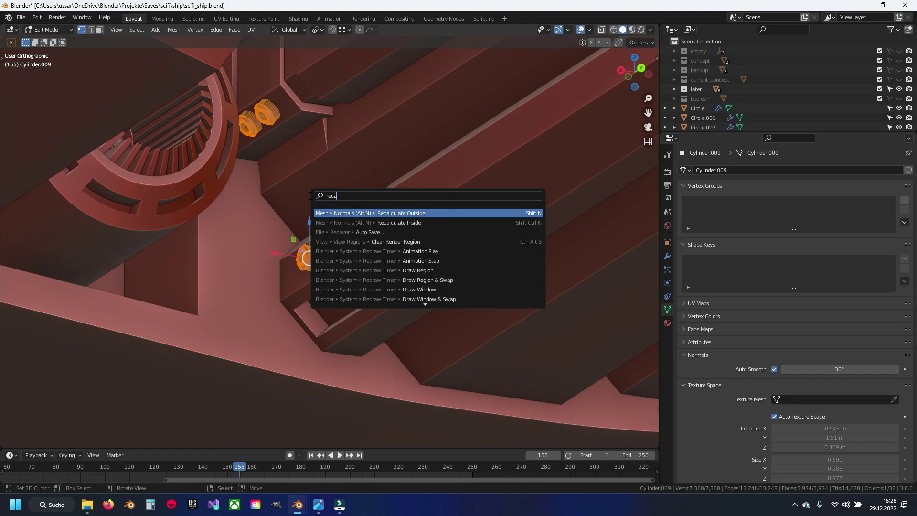
pyautogui.press('Return')
pyautogui.press('Tab')
pyautogui.hotkey('ctrl', 's')
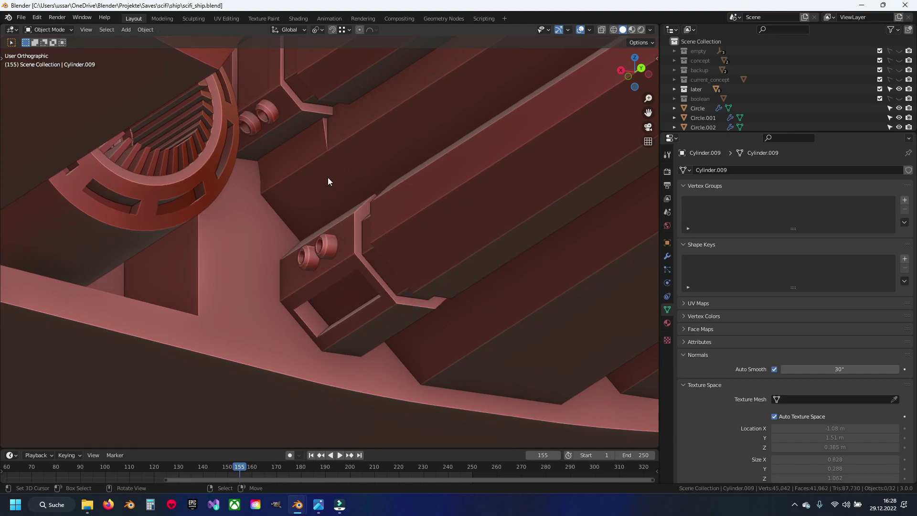
# Step: Add an edge loop across the Cube.005 bracket beside the sockets
pyautogui.moveTo(310, 195)
pyautogui.mouseDown(button='middle')
pyautogui.moveTo(360, 279)
pyautogui.moveTo(395, 233)
pyautogui.moveTo(306, 258)
pyautogui.mouseUp(button='middle')
pyautogui.scroll(3, 395, 234)
pyautogui.click(306, 254)
pyautogui.press('Tab')
pyautogui.scroll(3, 306, 256)
pyautogui.press('3')
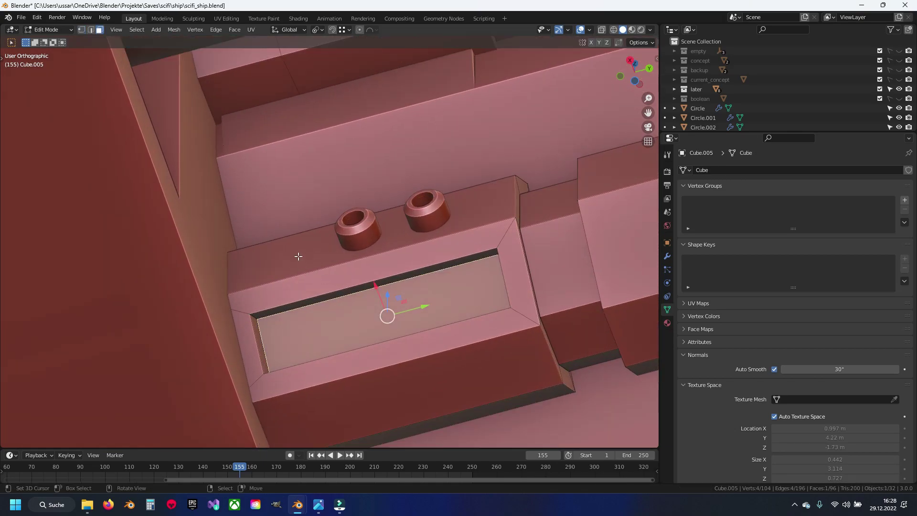
pyautogui.click(309, 250)
pyautogui.click(358, 238)
pyautogui.click(334, 267)
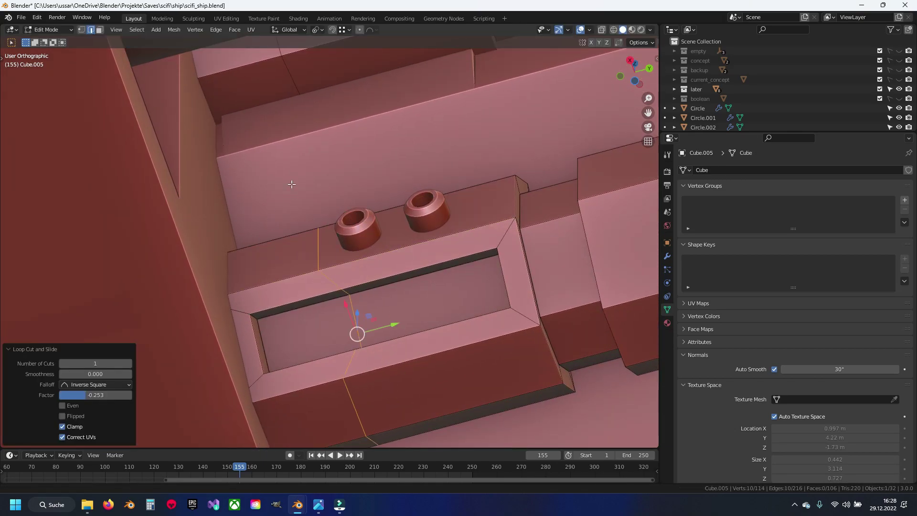
# Step: Flatten the new loop to zero along Y and inset the end face
pyautogui.keyDown('shift'); pyautogui.moveTo(334, 268); pyautogui.dragTo(335, 373, button='middle'); pyautogui.keyUp('shift')
pyautogui.press('s')
pyautogui.press('y')
pyautogui.press('Return')
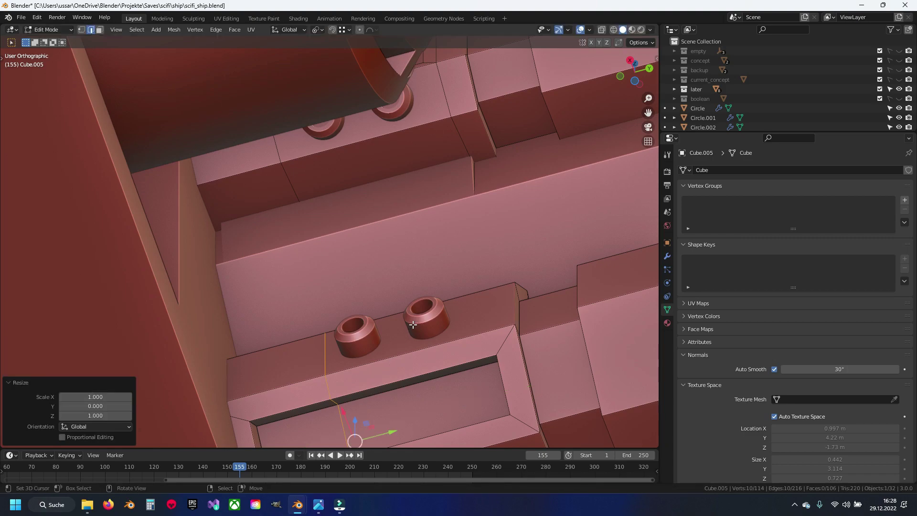
pyautogui.scroll(-3, 368, 303)
pyautogui.moveTo(368, 303)
pyautogui.mouseDown(button='middle')
pyautogui.moveTo(310, 284)
pyautogui.moveTo(336, 267)
pyautogui.moveTo(319, 301)
pyautogui.mouseUp(button='middle')
pyautogui.press('3')
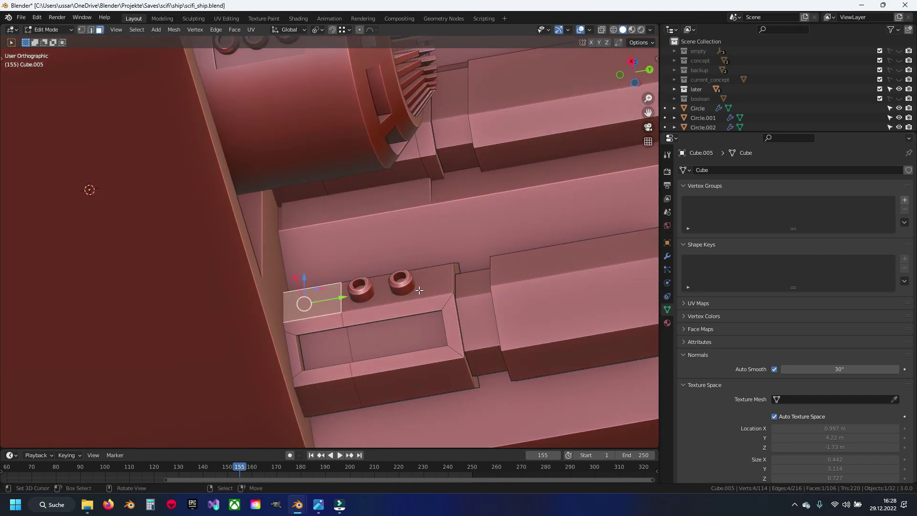
pyautogui.click(462, 300)
# Step: Edge-slide an inset edge along the face, adjusting its position twice
pyautogui.hotkey('shift', 'z')
pyautogui.keyDown('shift'); pyautogui.moveTo(278, 310); pyautogui.dragTo(309, 295, button='middle'); pyautogui.keyUp('shift')
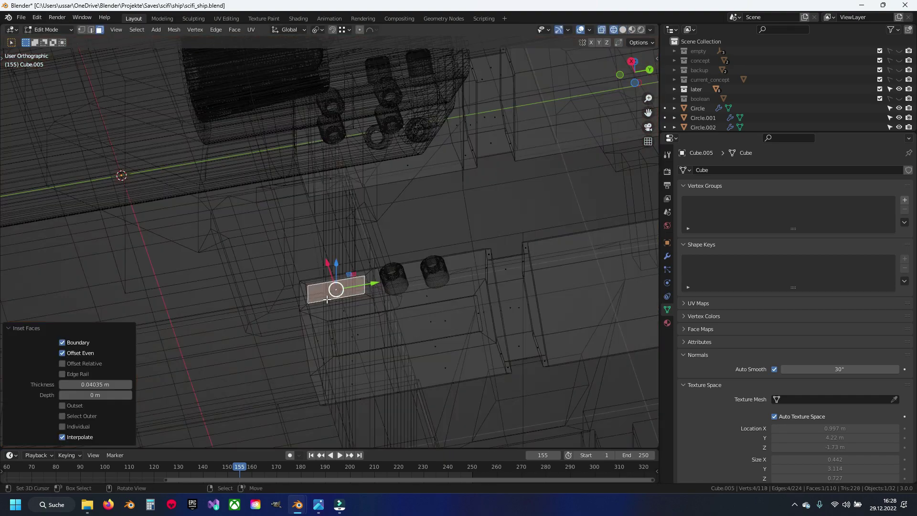
pyautogui.press('2')
pyautogui.click(309, 295)
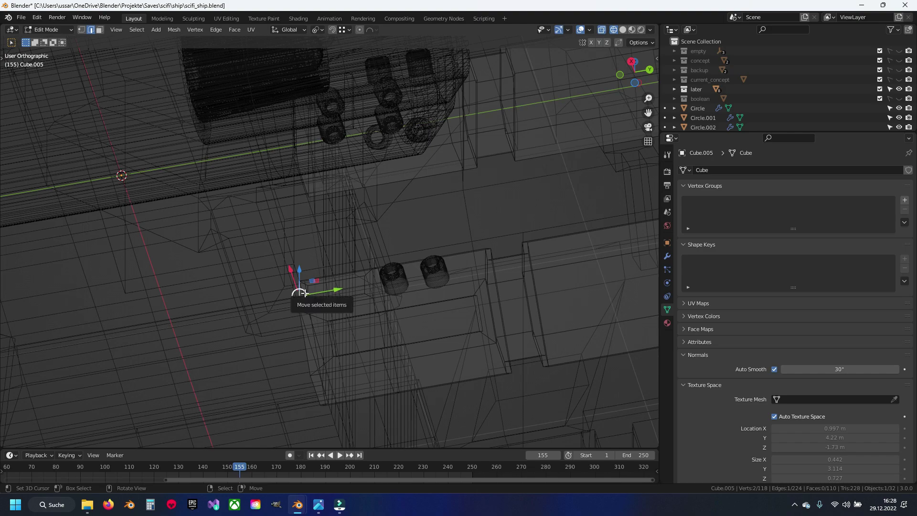
pyautogui.hotkey('shift', 'z')
pyautogui.press('g')
pyautogui.press('g')
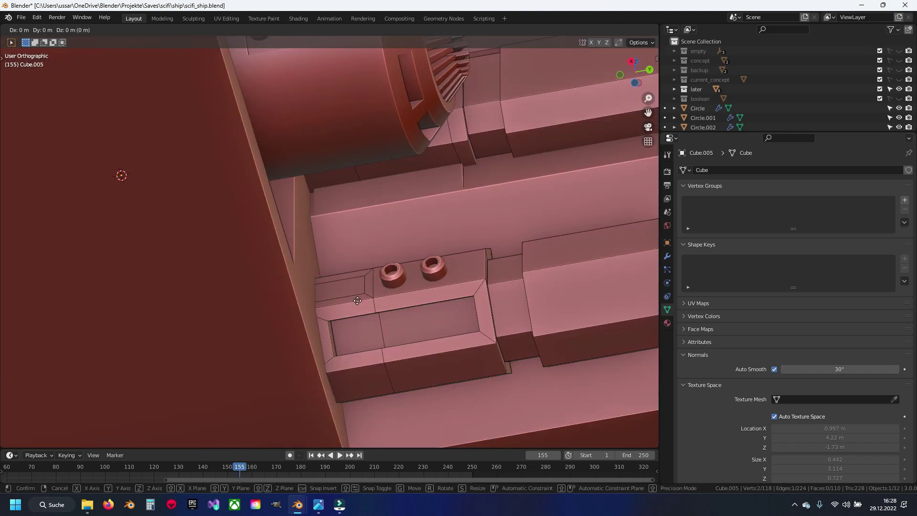
pyautogui.click(366, 301)
pyautogui.scroll(2, 337, 296)
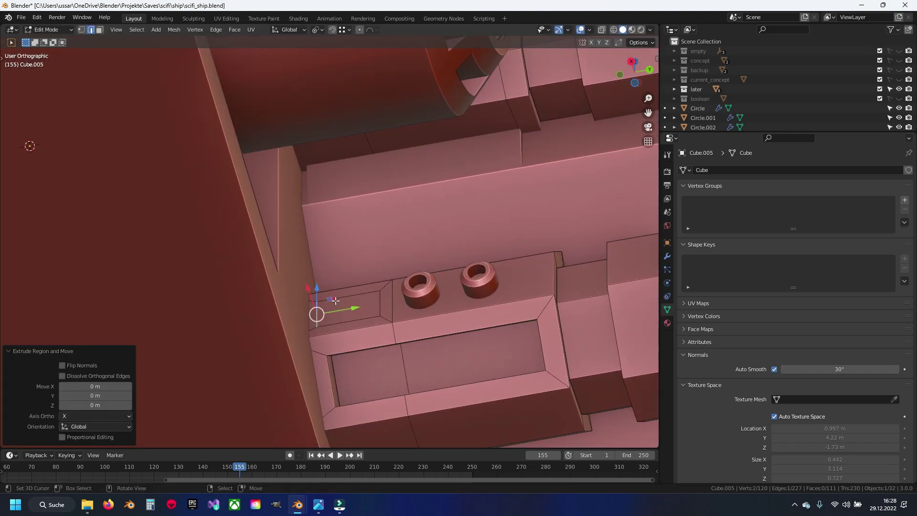
pyautogui.moveTo(357, 314)
pyautogui.keyDown('shift'); pyautogui.mouseDown(button='middle')
pyautogui.moveTo(355, 306)
pyautogui.moveTo(397, 309)
pyautogui.mouseUp(button='middle'); pyautogui.keyUp('shift')
pyautogui.press('g')
pyautogui.press('g')
pyautogui.click(352, 309)
# Step: Extrude the small end face into a raised block and bevel its edges
pyautogui.press('3')
pyautogui.click(344, 301)
pyautogui.press('e')
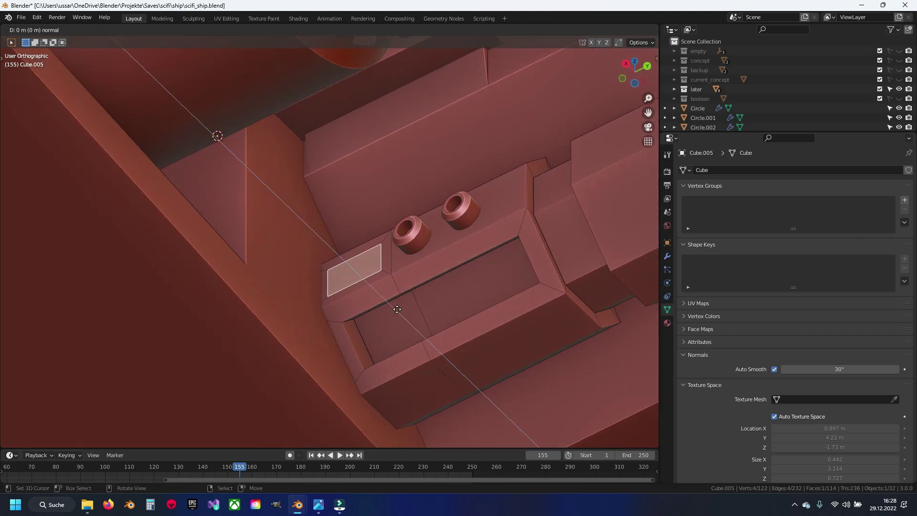
pyautogui.click(367, 298)
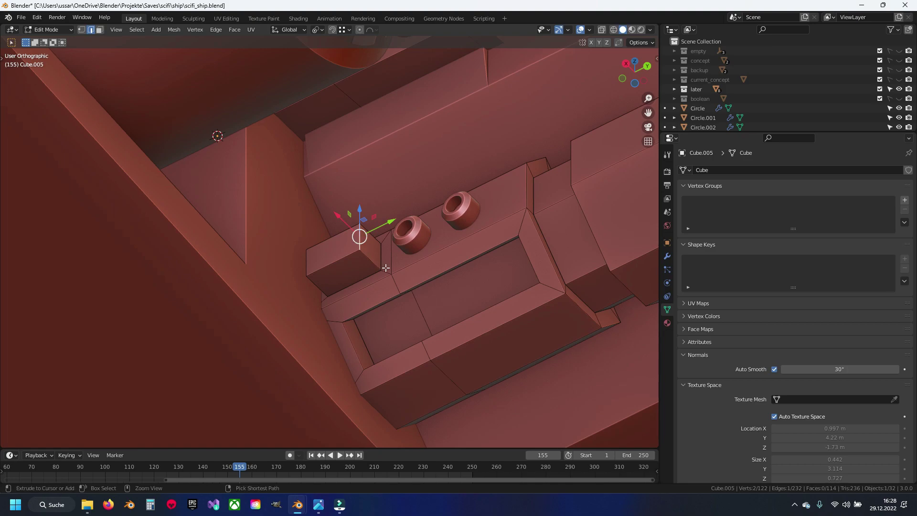
pyautogui.click(416, 304)
# Step: Merge by distance across the bracket, removing 2 duplicate vertices
pyautogui.press('a')
pyautogui.moveTo(417, 303); pyautogui.dragTo(399, 268, button='middle')
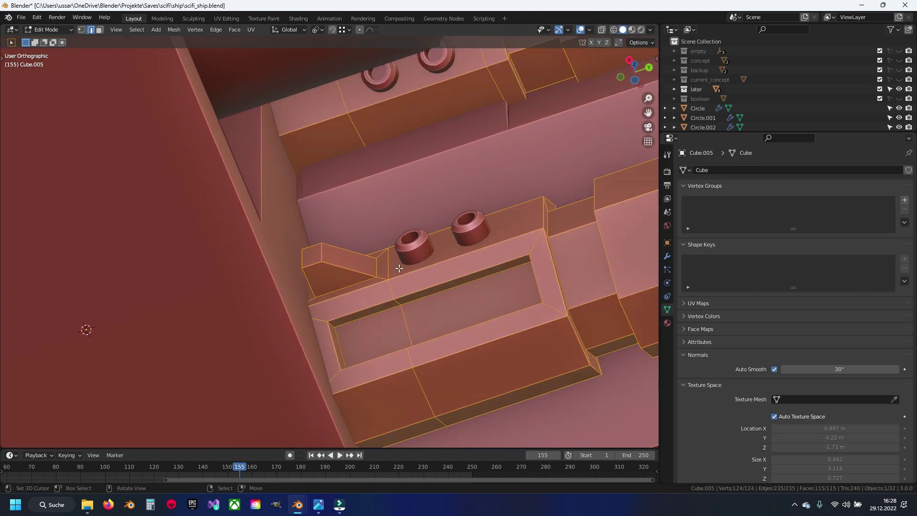
pyautogui.press('m')
pyautogui.click(399, 269)
pyautogui.hotkey('alt', 'a')
pyautogui.keyDown('shift'); pyautogui.scroll(-5, 397, 258); pyautogui.keyUp('shift')
# Step: Undo the extruded block and select the bracket's end faces for insetting
pyautogui.press('a')
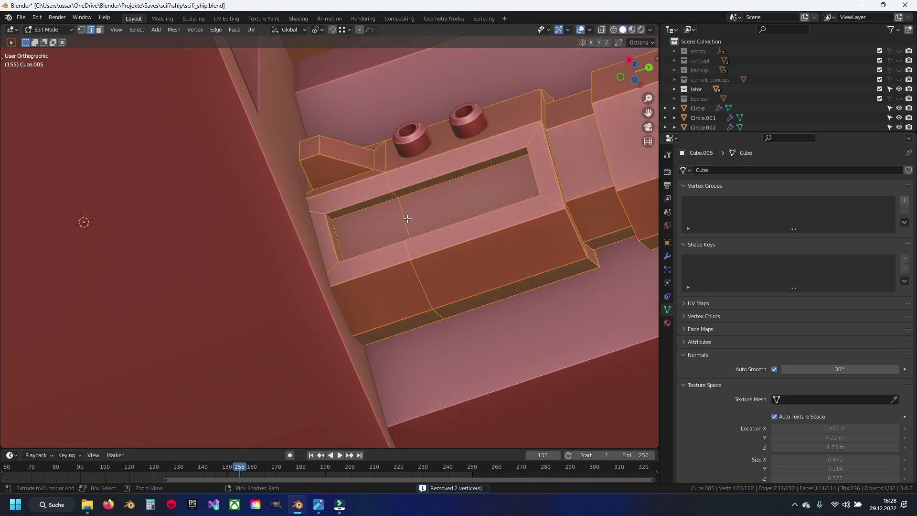
pyautogui.hotkey('ctrl', 'z')
pyautogui.hotkey('ctrl', 'z')
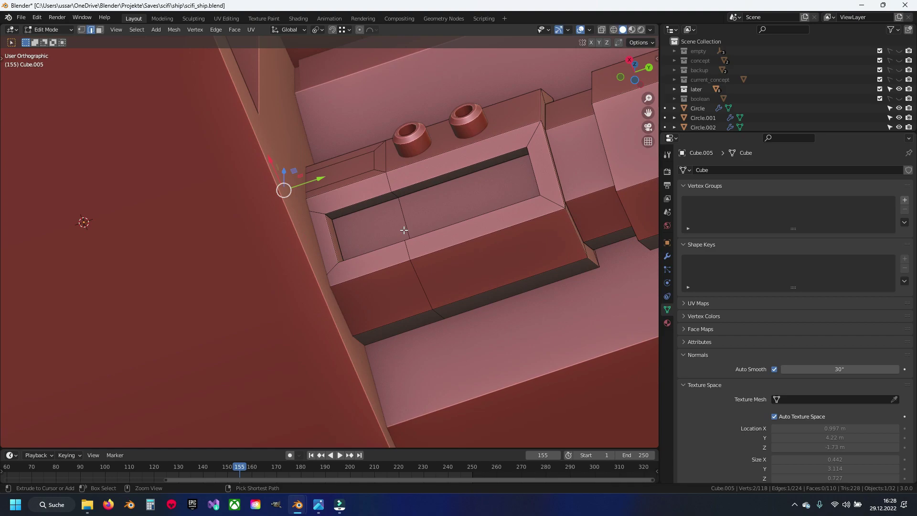
pyautogui.hotkey('ctrl', 'z')
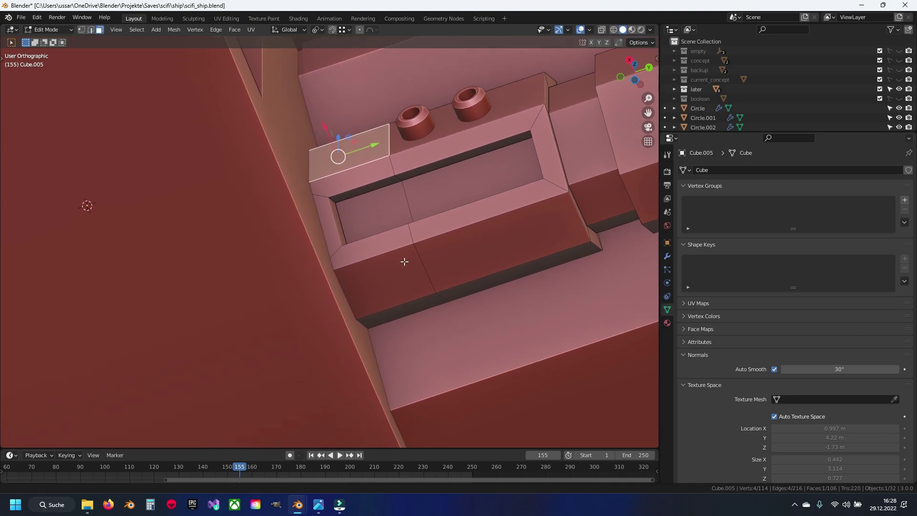
pyautogui.keyDown('shift'); pyautogui.scroll(-2, 403, 262); pyautogui.keyUp('shift')
pyautogui.keyDown('shift'); pyautogui.click(395, 278); pyautogui.keyUp('shift')
pyautogui.moveTo(395, 278)
pyautogui.mouseDown(button='middle')
pyautogui.moveTo(344, 158)
pyautogui.moveTo(315, 218)
pyautogui.moveTo(337, 174)
pyautogui.mouseUp(button='middle')
pyautogui.keyDown('shift'); pyautogui.click(315, 218); pyautogui.keyUp('shift')
# Step: Inset the selected end faces of the two-ring box
pyautogui.moveTo(380, 279); pyautogui.dragTo(380, 287, button='middle')
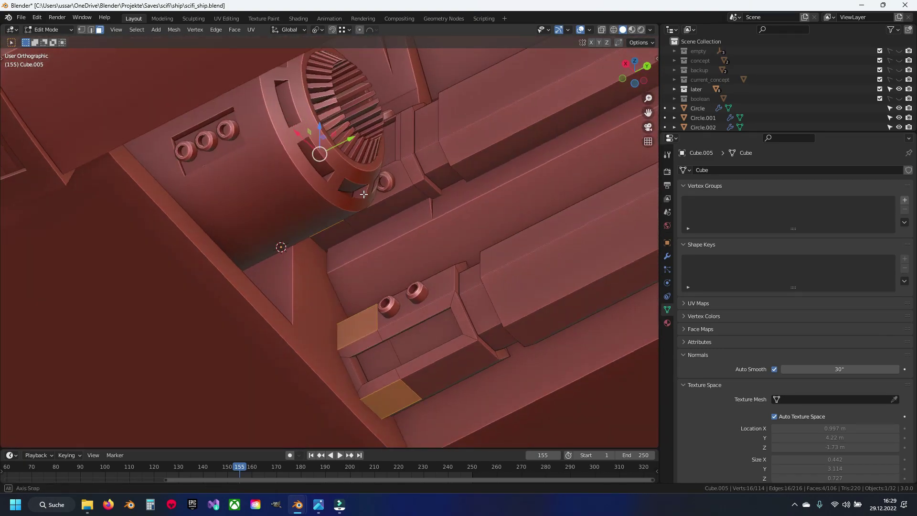
pyautogui.press('i')
pyautogui.click(472, 286)
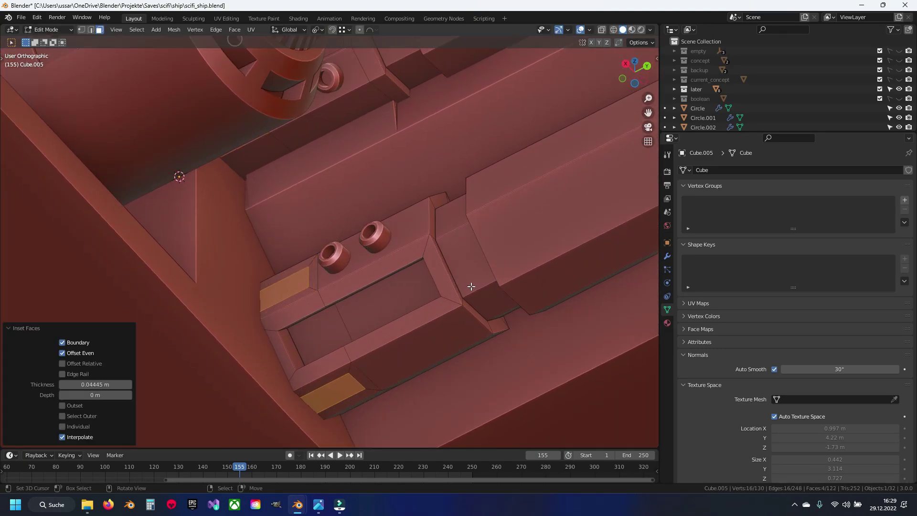
# Step: Circle-select the edge loop, excluding the lower inset face, and edge-slide it along the box
pyautogui.press('2')
pyautogui.keyDown('shift'); pyautogui.moveTo(325, 404); pyautogui.dragTo(348, 362, button='middle'); pyautogui.keyUp('shift')
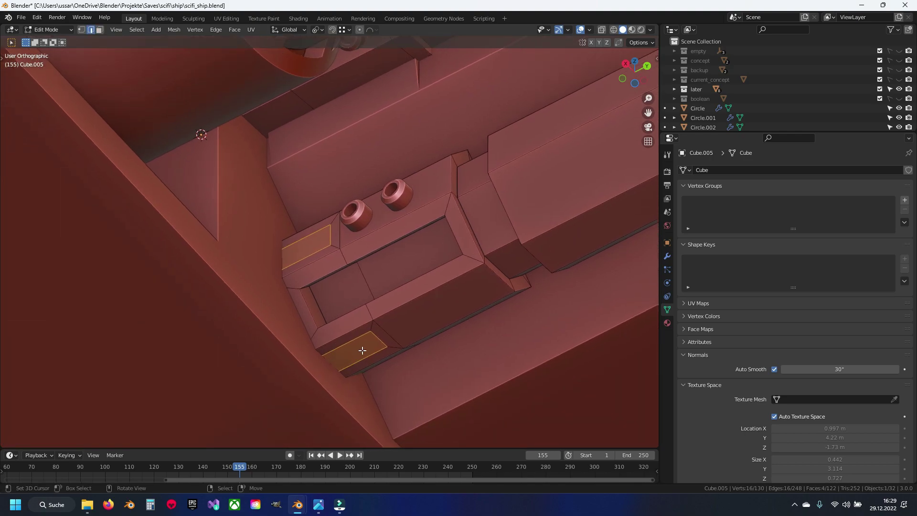
pyautogui.press('c')
pyautogui.moveTo(404, 339)
pyautogui.mouseDown(button='middle')
pyautogui.moveTo(338, 225)
pyautogui.moveTo(343, 301)
pyautogui.moveTo(332, 278)
pyautogui.moveTo(331, 164)
pyautogui.moveTo(326, 269)
pyautogui.moveTo(317, 272)
pyautogui.moveTo(330, 302)
pyautogui.moveTo(319, 191)
pyautogui.mouseUp(button='middle')
pyautogui.press('Return')
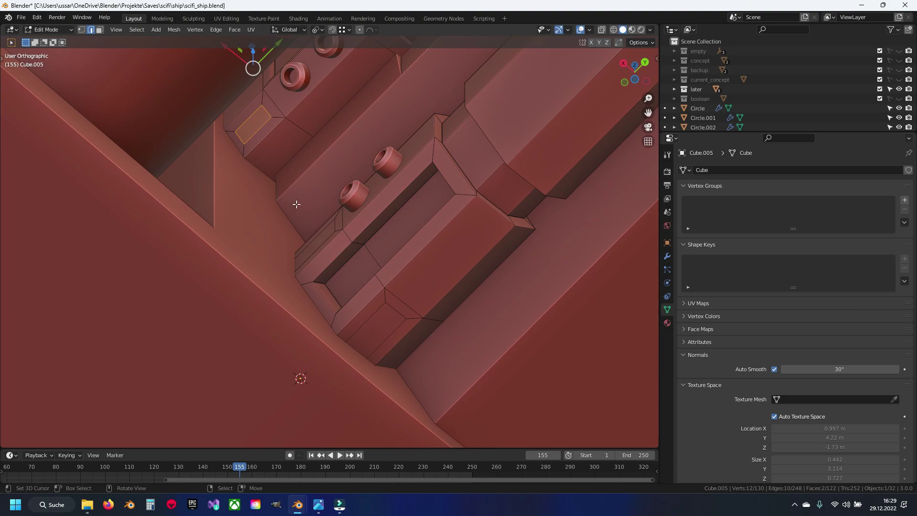
pyautogui.press('Escape')
pyautogui.moveTo(272, 151)
pyautogui.mouseDown(button='middle')
pyautogui.moveTo(311, 211)
pyautogui.moveTo(318, 302)
pyautogui.moveTo(248, 144)
pyautogui.mouseUp(button='middle')
pyautogui.press('g')
pyautogui.press('g')
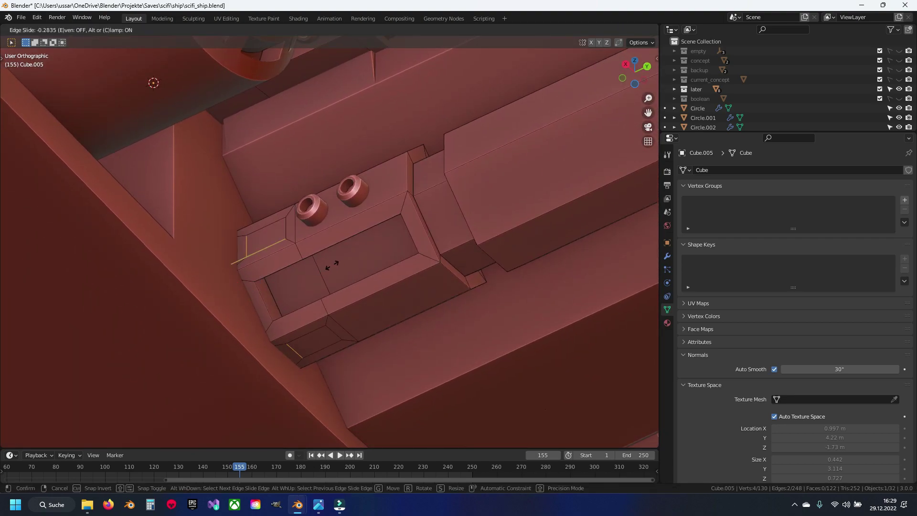
pyautogui.click(331, 266)
# Step: Select both inset end faces of the box
pyautogui.press('3')
pyautogui.click(275, 238)
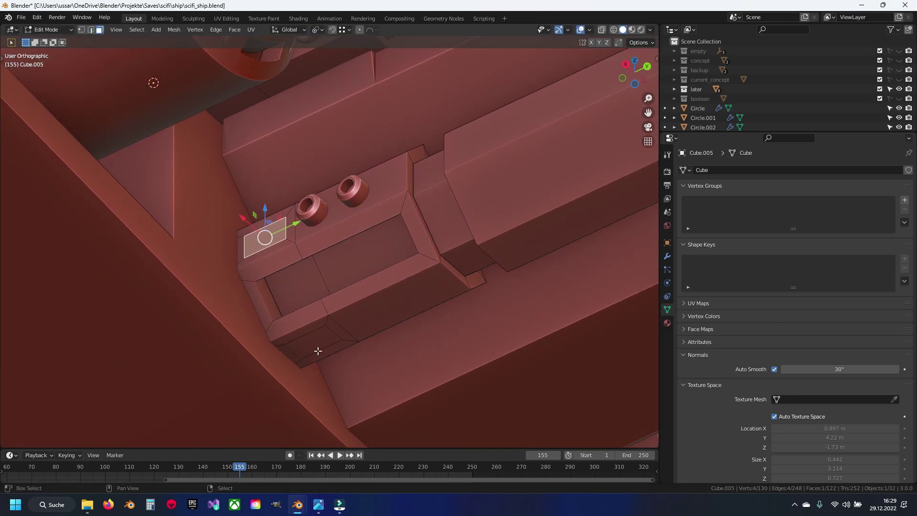
pyautogui.moveTo(317, 349)
pyautogui.mouseDown(button='middle')
pyautogui.moveTo(292, 260)
pyautogui.moveTo(287, 268)
pyautogui.moveTo(287, 223)
pyautogui.mouseUp(button='middle')
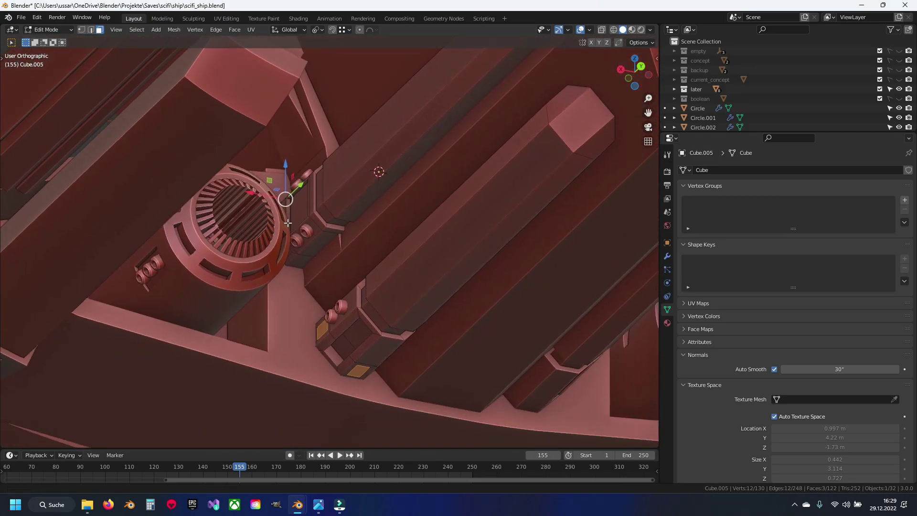
pyautogui.scroll(3, 288, 222)
pyautogui.keyDown('shift'); pyautogui.click(257, 222); pyautogui.keyUp('shift')
pyautogui.scroll(2, 335, 210)
pyautogui.scroll(2, 364, 203)
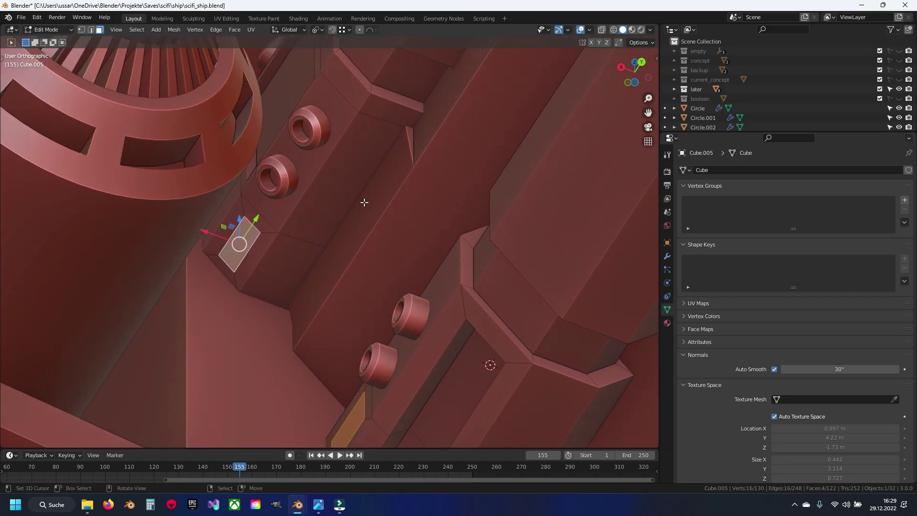
# Step: Set pivot to Individual Origins and extrude the end faces about 0.08274 m into raised blocks
pyautogui.press('e')
pyautogui.press('Escape')
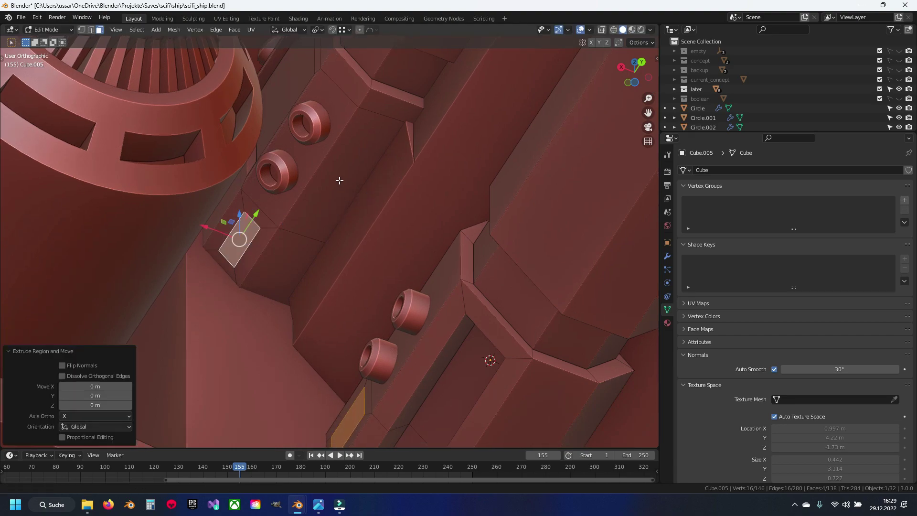
pyautogui.keyDown('shift'); pyautogui.moveTo(344, 222); pyautogui.dragTo(345, 121, button='middle'); pyautogui.keyUp('shift')
pyautogui.hotkey('ctrl', 'z')
pyautogui.click(319, 29)
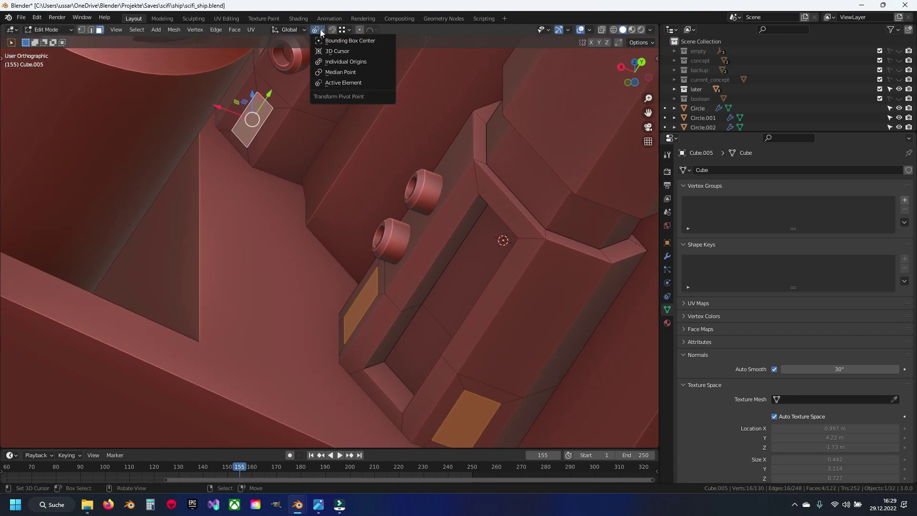
pyautogui.click(334, 62)
pyautogui.press('e')
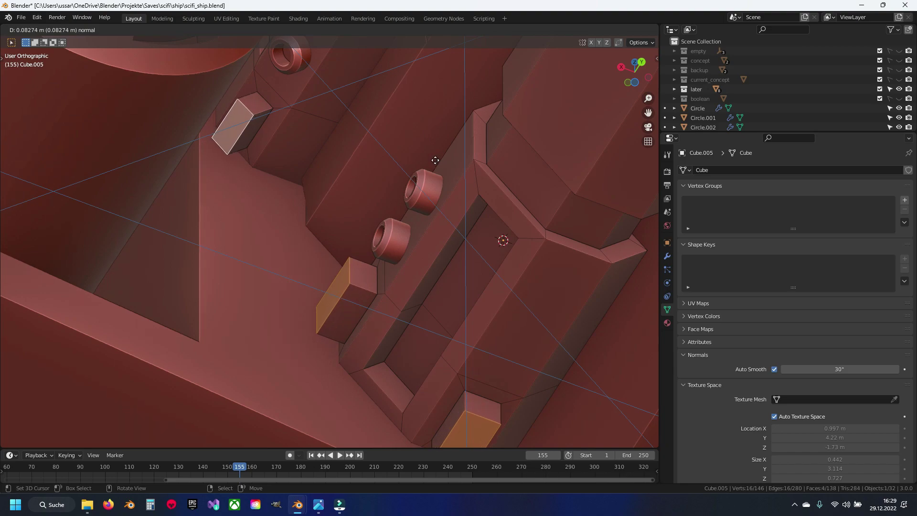
pyautogui.click(435, 160)
# Step: Select edges on both new blocks for beveling
pyautogui.press('2')
pyautogui.click(350, 270)
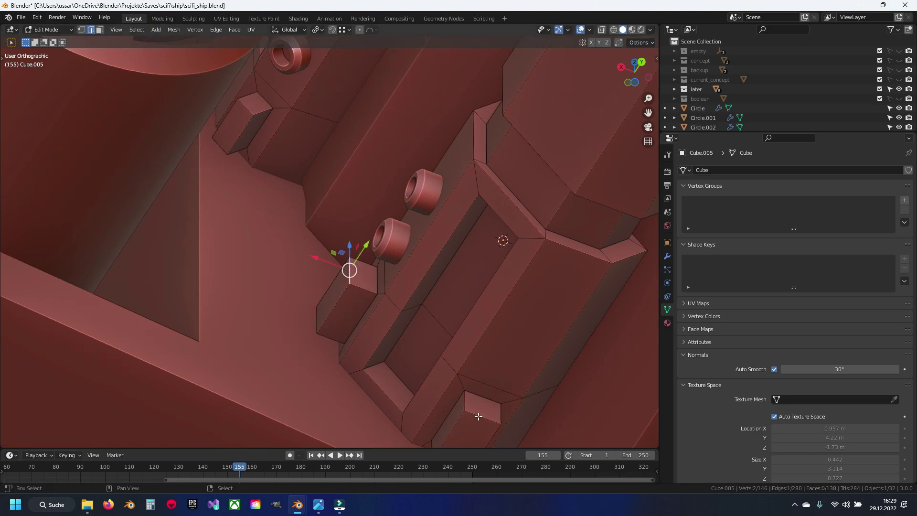
pyautogui.moveTo(282, 135); pyautogui.dragTo(319, 258, button='middle')
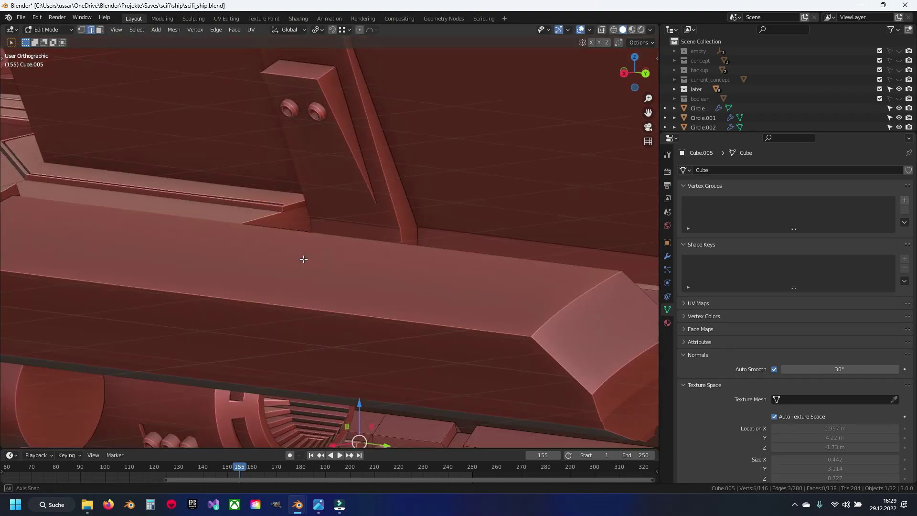
pyautogui.keyDown('shift'); pyautogui.click(318, 258); pyautogui.keyUp('shift')
pyautogui.scroll(4, 316, 262)
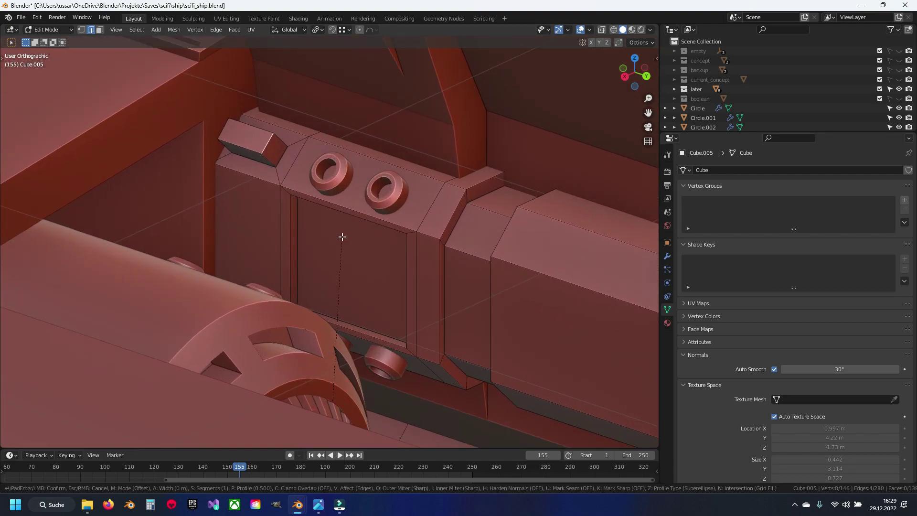
# Step: Bevel the block edges and delete the stray eight-vertex piece
pyautogui.click(430, 223)
pyautogui.moveTo(429, 223); pyautogui.dragTo(376, 214, button='middle')
pyautogui.hotkey('alt', 'a')
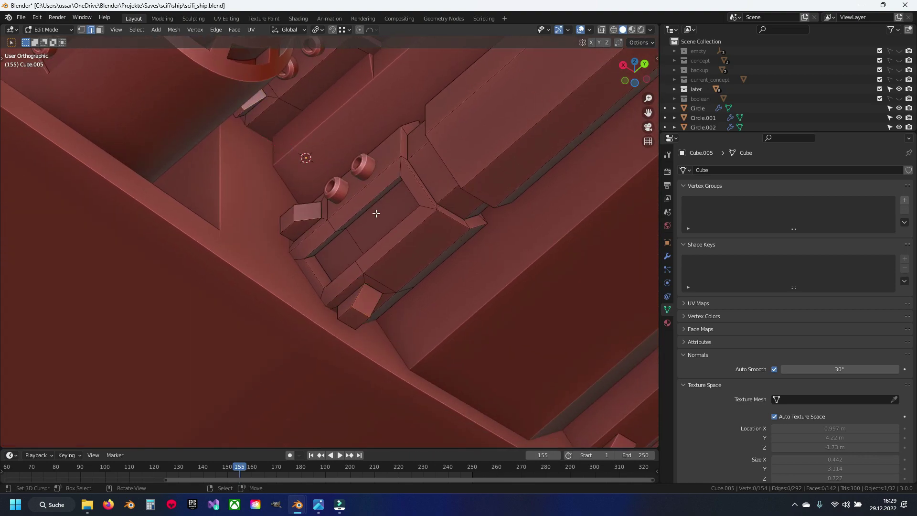
pyautogui.press('l')
pyautogui.press('x')
pyautogui.click(366, 205)
# Step: Box-select the small blocks' vertices in Right wireframe view
pyautogui.press('KP_3')
pyautogui.press('1')
pyautogui.hotkey('shift', 'z')
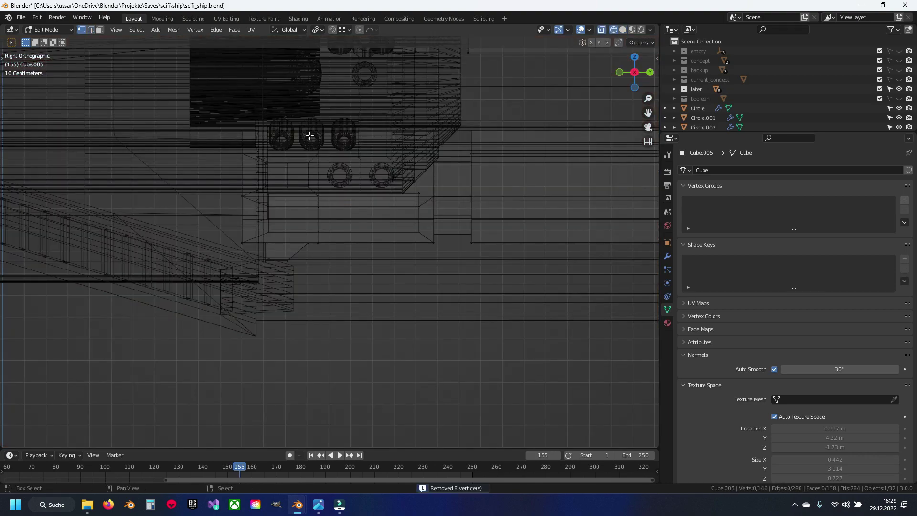
pyautogui.keyDown('shift'); pyautogui.moveTo(310, 135); pyautogui.dragTo(315, 262, button='middle'); pyautogui.keyUp('shift')
pyautogui.scroll(-2, 315, 262)
pyautogui.moveTo(316, 186); pyautogui.dragTo(318, 396)
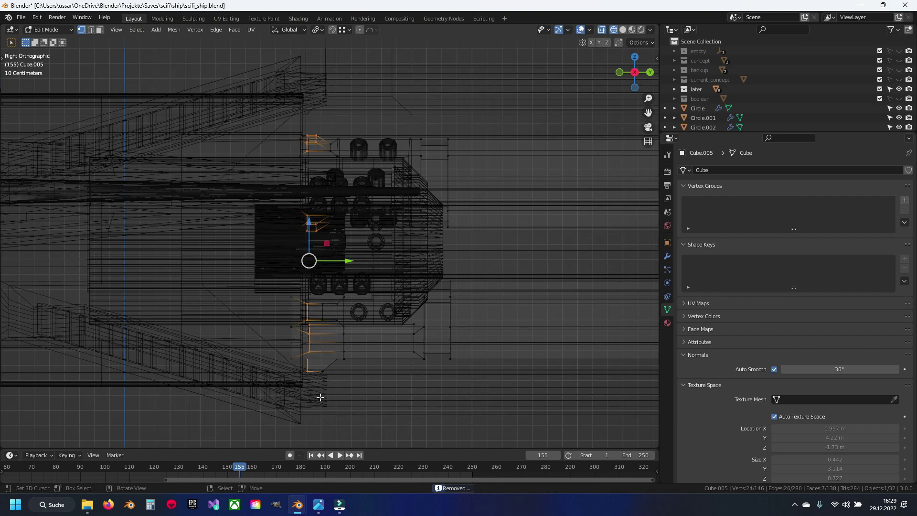
pyautogui.hotkey('shift', 'z')
# Step: Slide the selected blocks along the Y axis about 0.02355 m into position
pyautogui.moveTo(318, 396); pyautogui.dragTo(300, 196, button='middle')
pyautogui.scroll(3, 300, 195)
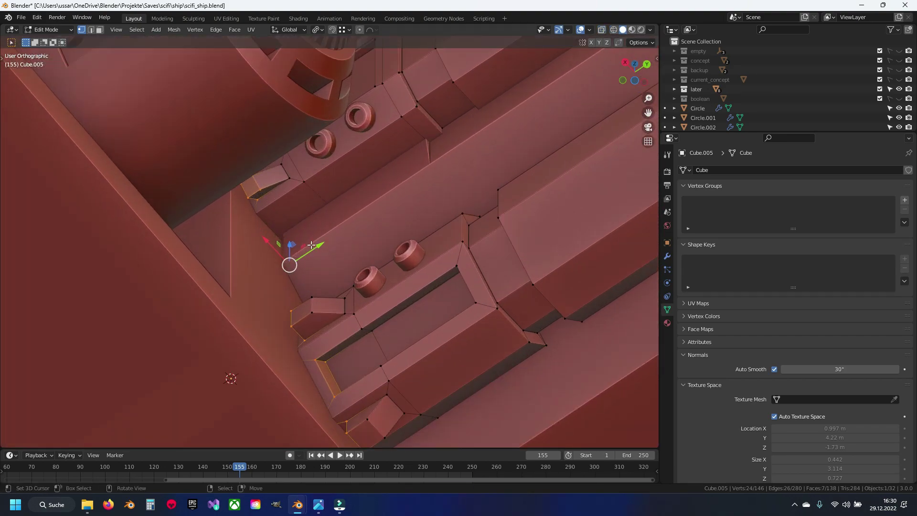
pyautogui.moveTo(313, 249); pyautogui.dragTo(305, 257)
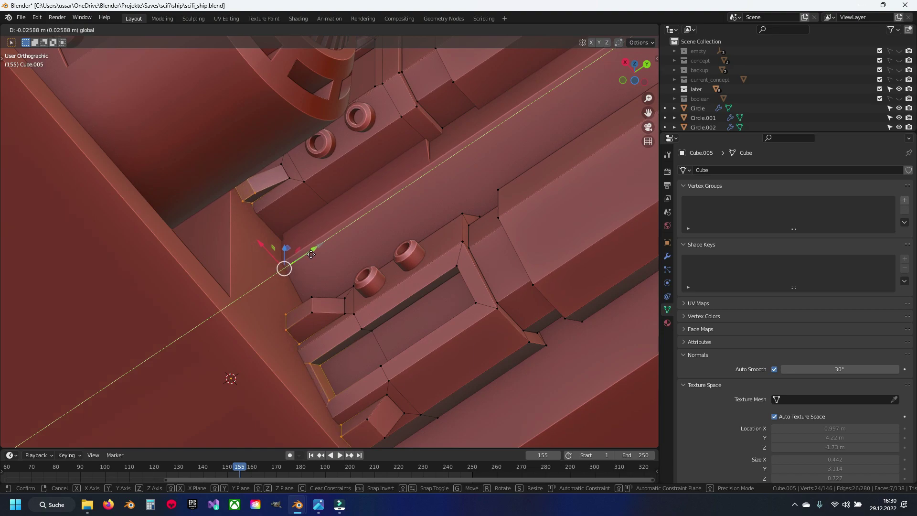
pyautogui.click(311, 255)
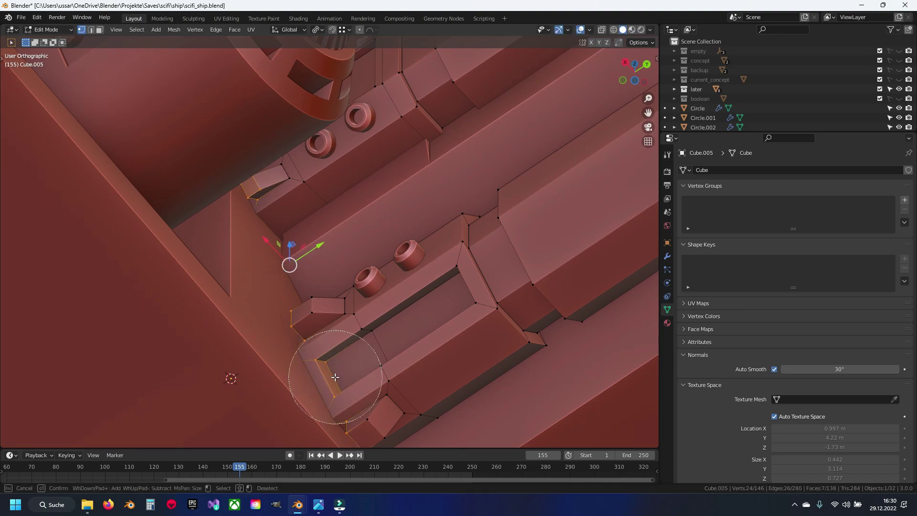
pyautogui.hotkey('shift', 'z')
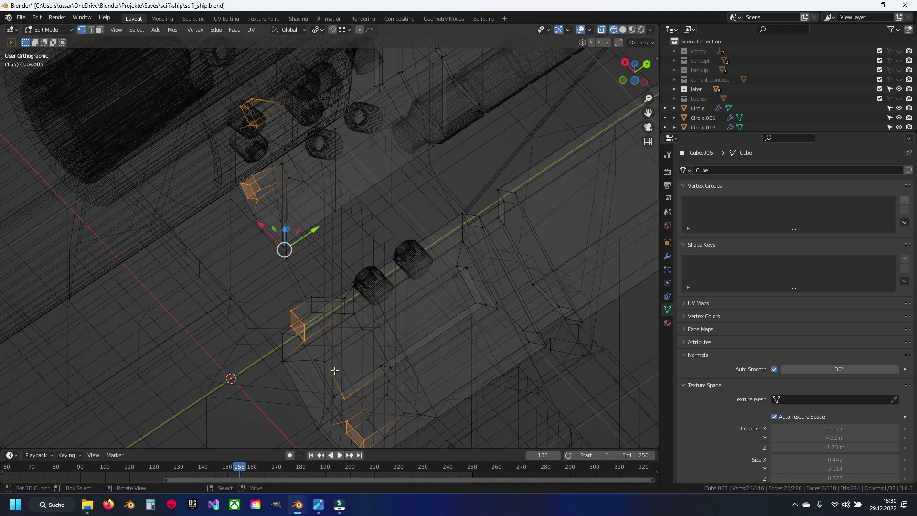
pyautogui.press('x')
pyautogui.press('Escape')
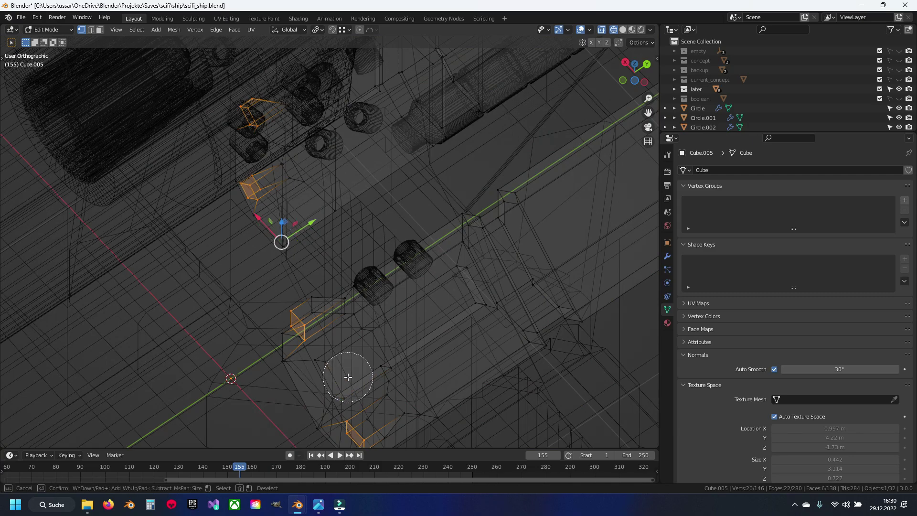
pyautogui.hotkey('shift', 'z')
pyautogui.moveTo(362, 361)
pyautogui.mouseDown(button='middle')
pyautogui.moveTo(248, 354)
pyautogui.moveTo(304, 375)
pyautogui.moveTo(359, 379)
pyautogui.moveTo(329, 293)
pyautogui.mouseUp(button='middle')
pyautogui.moveTo(318, 265); pyautogui.dragTo(303, 255)
pyautogui.moveTo(290, 220)
pyautogui.mouseDown(button='middle')
pyautogui.moveTo(256, 205)
pyautogui.moveTo(274, 283)
pyautogui.moveTo(236, 260)
pyautogui.mouseUp(button='middle')
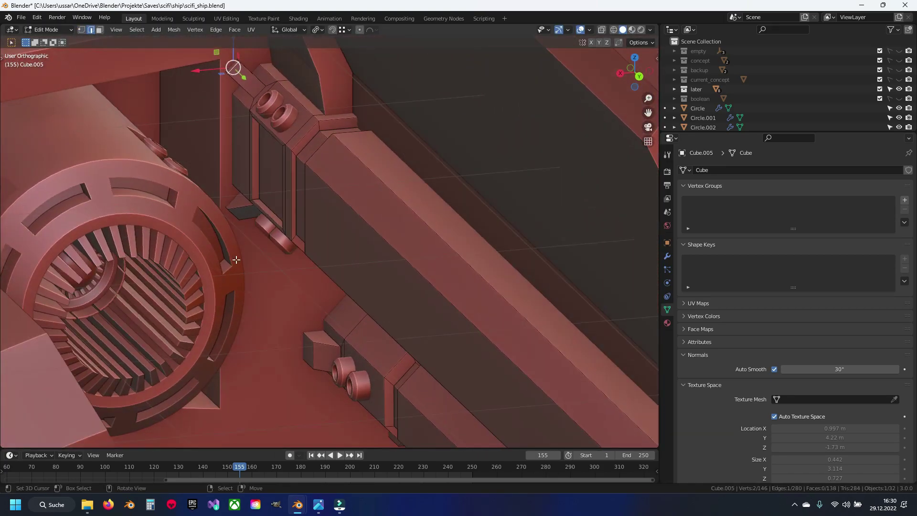
pyautogui.moveTo(234, 215); pyautogui.dragTo(283, 242, button='middle')
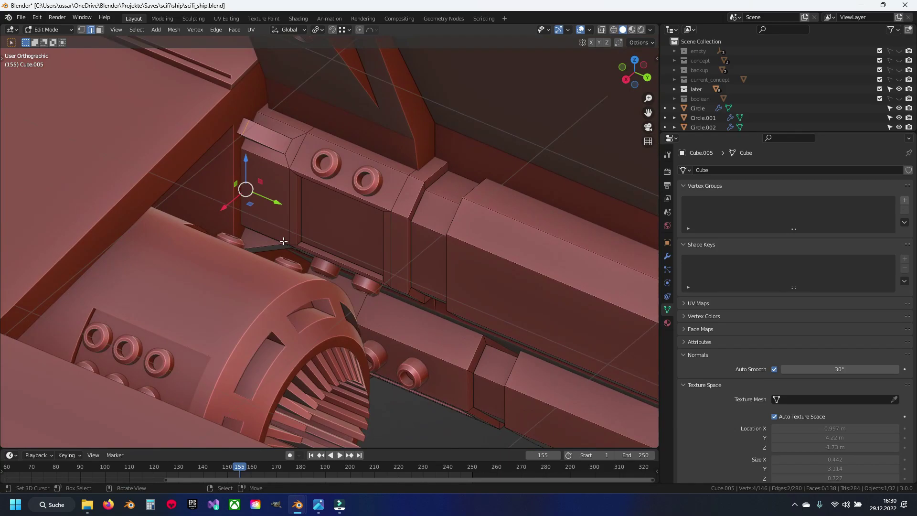
pyautogui.click(277, 205)
# Step: Exit mesh editing on Cube.005 and orbit to a side view of the hull
pyautogui.press('Tab')
pyautogui.moveTo(276, 205)
pyautogui.mouseDown(button='middle')
pyautogui.moveTo(364, 355)
pyautogui.moveTo(342, 267)
pyautogui.mouseUp(button='middle')
pyautogui.moveTo(371, 331)
pyautogui.mouseDown(button='middle')
pyautogui.moveTo(323, 304)
pyautogui.moveTo(390, 311)
pyautogui.moveTo(414, 348)
pyautogui.moveTo(394, 256)
pyautogui.moveTo(443, 297)
pyautogui.moveTo(470, 365)
pyautogui.moveTo(380, 289)
pyautogui.mouseUp(button='middle')
pyautogui.scroll(-2, 404, 331)
pyautogui.scroll(4, 434, 254)
pyautogui.moveTo(434, 254)
pyautogui.mouseDown(button='middle')
pyautogui.moveTo(345, 279)
pyautogui.moveTo(328, 297)
pyautogui.moveTo(399, 271)
pyautogui.moveTo(357, 270)
pyautogui.moveTo(386, 234)
pyautogui.moveTo(441, 245)
pyautogui.moveTo(374, 259)
pyautogui.moveTo(390, 253)
pyautogui.mouseUp(button='middle')
# Step: Save scifi_ship.blend and select a bolt, the bracket piece and the thruster cylinder
pyautogui.hotkey('ctrl', 's')
pyautogui.click(390, 253)
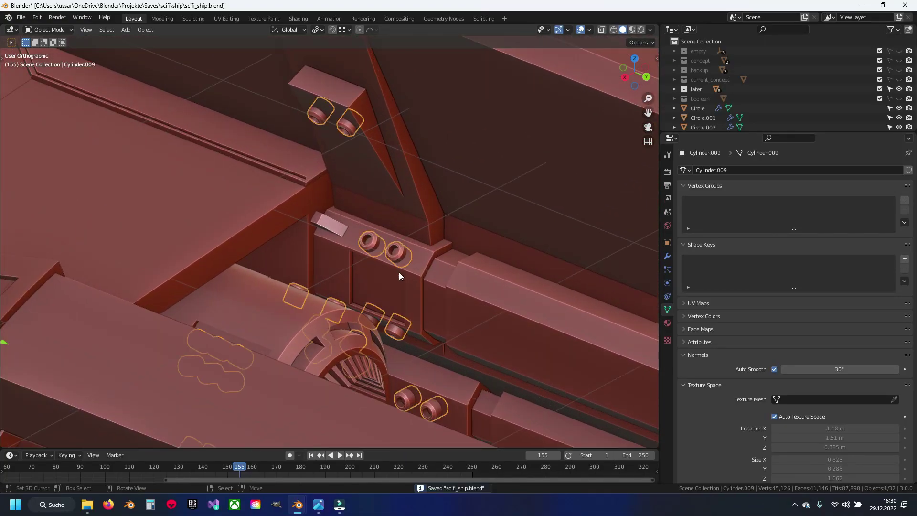
pyautogui.keyDown('shift'); pyautogui.click(435, 281); pyautogui.keyUp('shift')
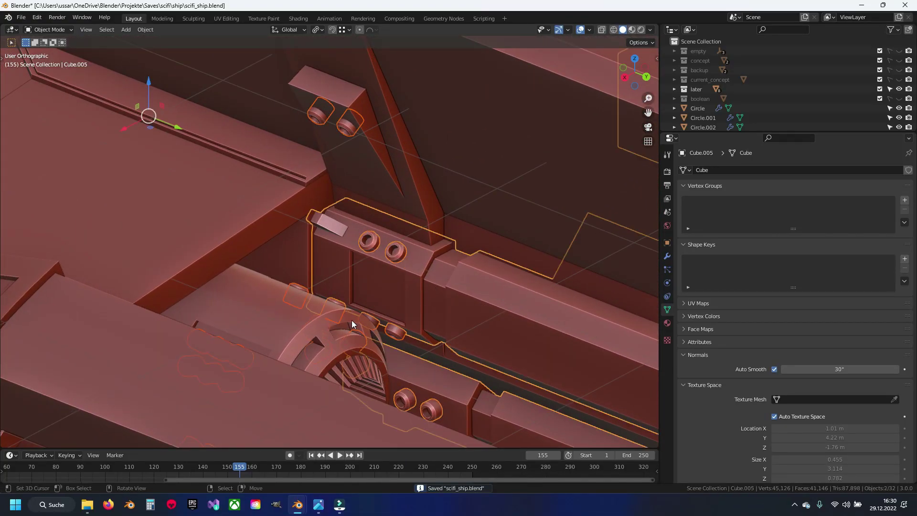
pyautogui.moveTo(352, 323)
pyautogui.mouseDown(button='middle')
pyautogui.moveTo(327, 337)
pyautogui.moveTo(278, 327)
pyautogui.mouseUp(button='middle')
pyautogui.keyDown('shift'); pyautogui.click(277, 327); pyautogui.keyUp('shift')
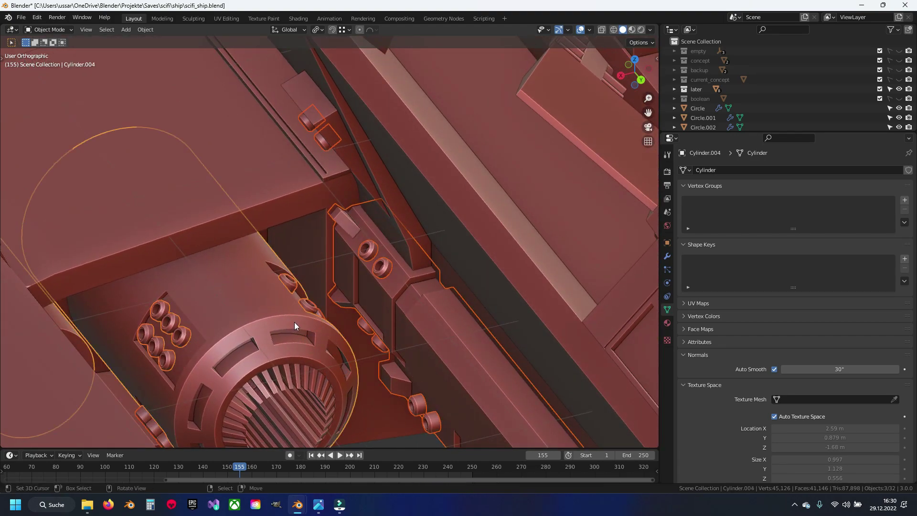
# Step: Isolate the selected parts in Local view, save, switch to Back view and bring up the Add menu
pyautogui.press('KP_Divide')
pyautogui.hotkey('ctrl', 's')
pyautogui.scroll(3, 355, 207)
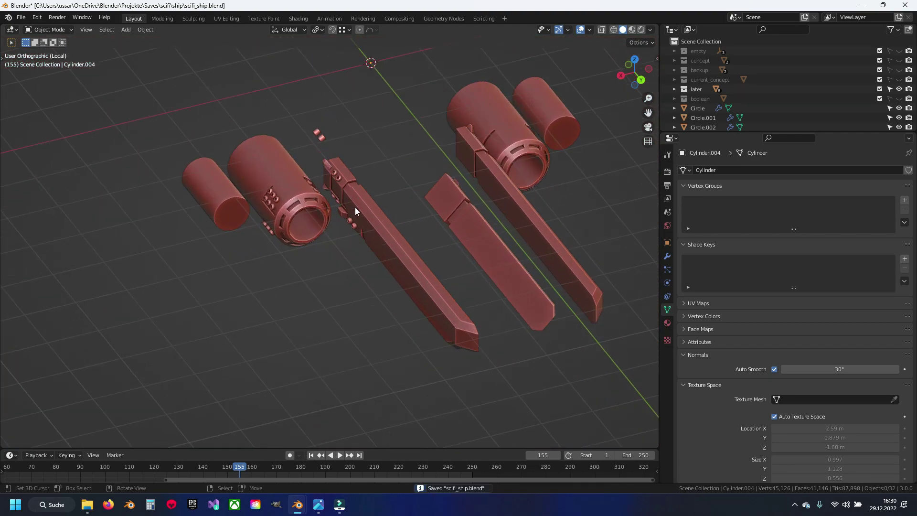
pyautogui.scroll(3, 354, 207)
pyautogui.moveTo(355, 306)
pyautogui.mouseDown(button='middle')
pyautogui.moveTo(275, 267)
pyautogui.moveTo(285, 279)
pyautogui.moveTo(319, 268)
pyautogui.mouseUp(button='middle')
pyautogui.press('ctrl+KP_1')
pyautogui.hotkey('shift', 'a')
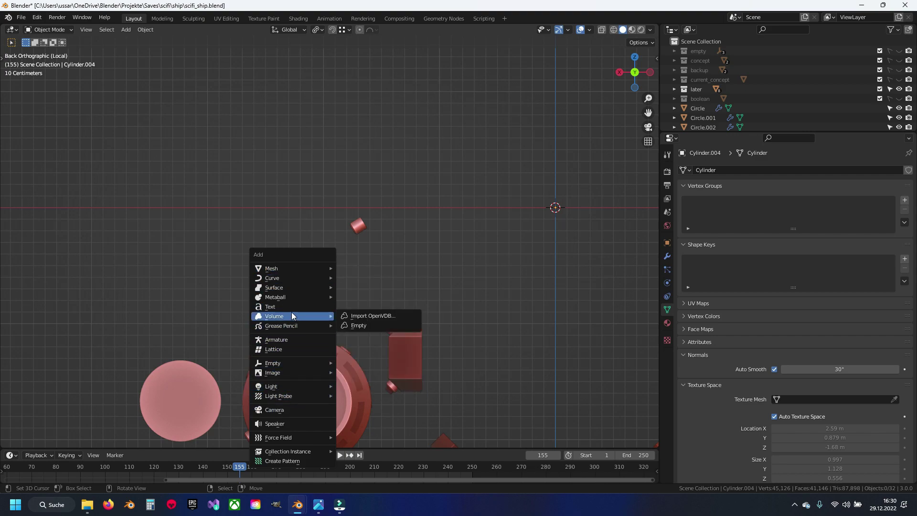
pyautogui.moveTo(274, 278)
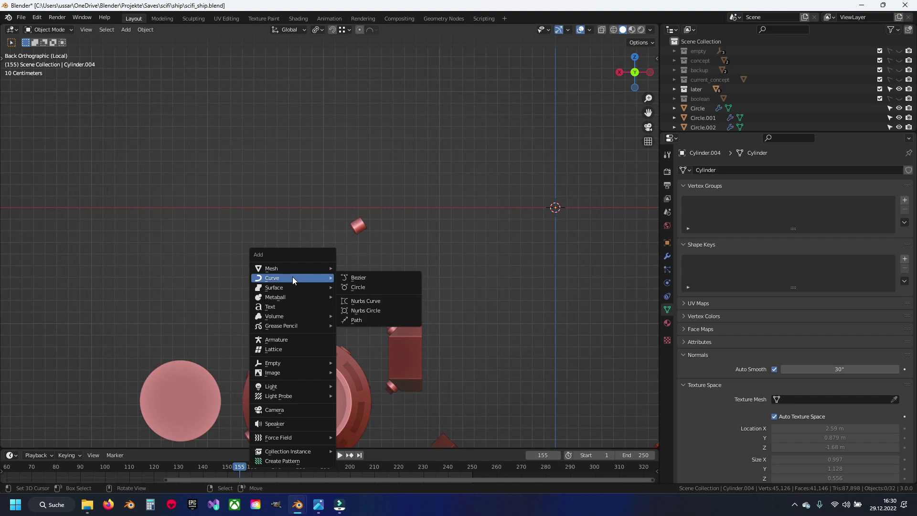
# Step: Add a Bezier curve at the 3D cursor and shift its points sideways in Edit Mode
pyautogui.click(368, 280)
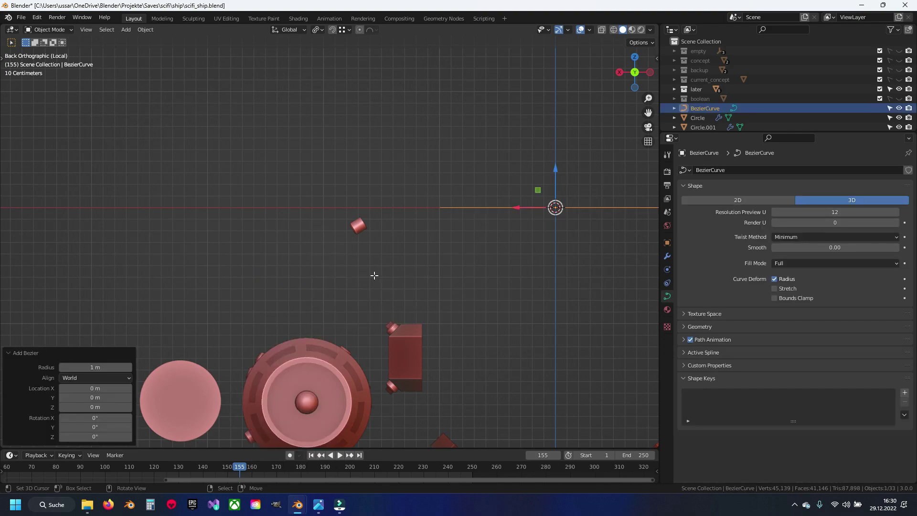
pyautogui.press('Tab')
pyautogui.scroll(-1, 473, 276)
pyautogui.keyDown('shift'); pyautogui.moveTo(472, 276); pyautogui.dragTo(394, 273, button='middle'); pyautogui.keyUp('shift')
pyautogui.press('g')
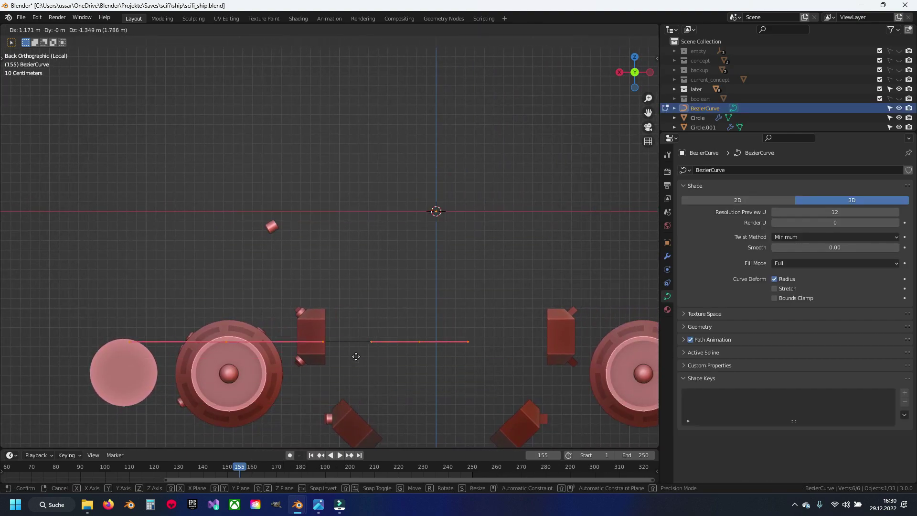
pyautogui.click(356, 356)
pyautogui.keyDown('shift'); pyautogui.moveTo(354, 352); pyautogui.dragTo(372, 297, button='middle'); pyautogui.keyUp('shift')
pyautogui.scroll(2, 372, 301)
# Step: From top view, select a curve end point and rotate the points
pyautogui.press('KP_7')
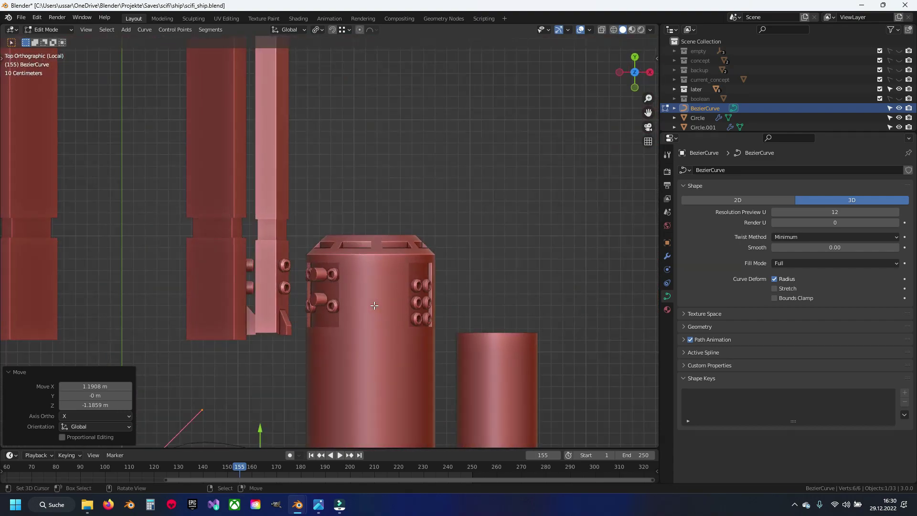
pyautogui.scroll(-2, 374, 306)
pyautogui.keyDown('shift'); pyautogui.moveTo(287, 391); pyautogui.dragTo(306, 267, button='middle'); pyautogui.keyUp('shift')
pyautogui.click(256, 227)
pyautogui.scroll(2, 351, 171)
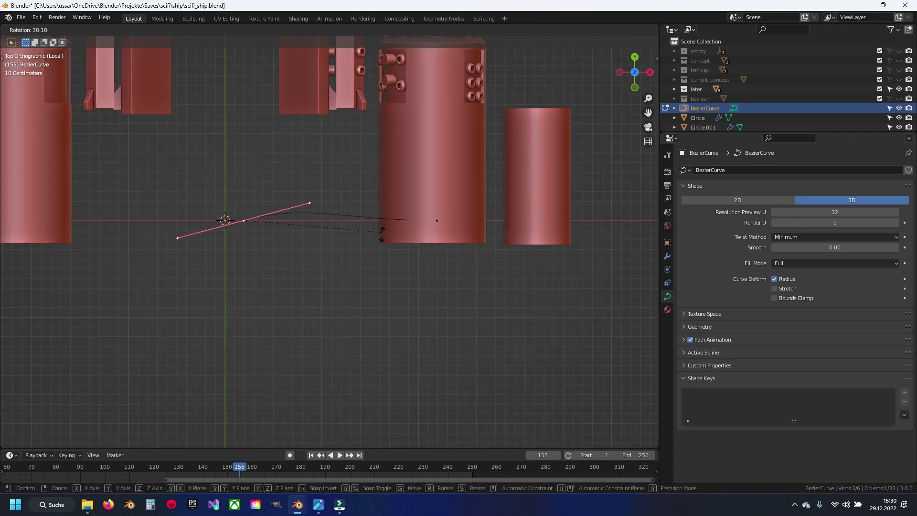
pyautogui.click(384, 268)
# Step: Scale and reposition the right-hand control point of the curve
pyautogui.click(437, 222)
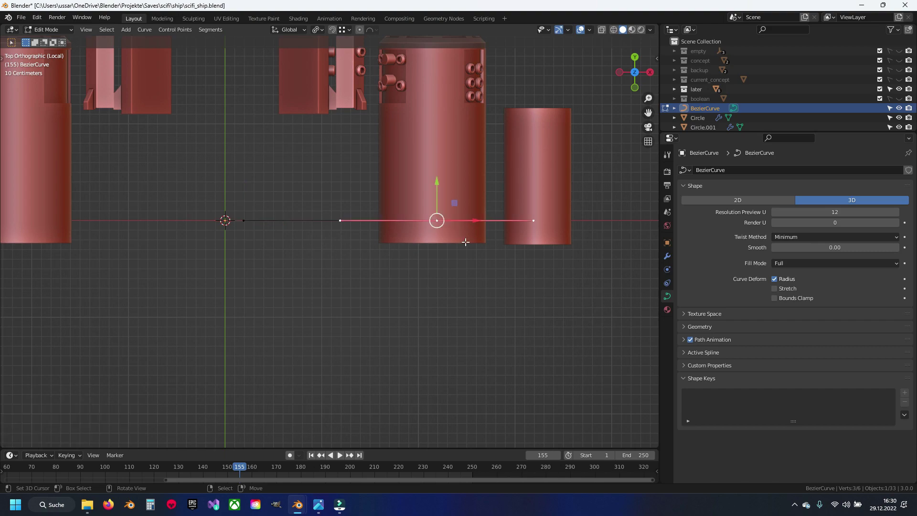
pyautogui.press('s')
pyautogui.click(349, 89)
pyautogui.keyDown('shift'); pyautogui.moveTo(349, 89); pyautogui.dragTo(303, 283, button='middle'); pyautogui.keyUp('shift')
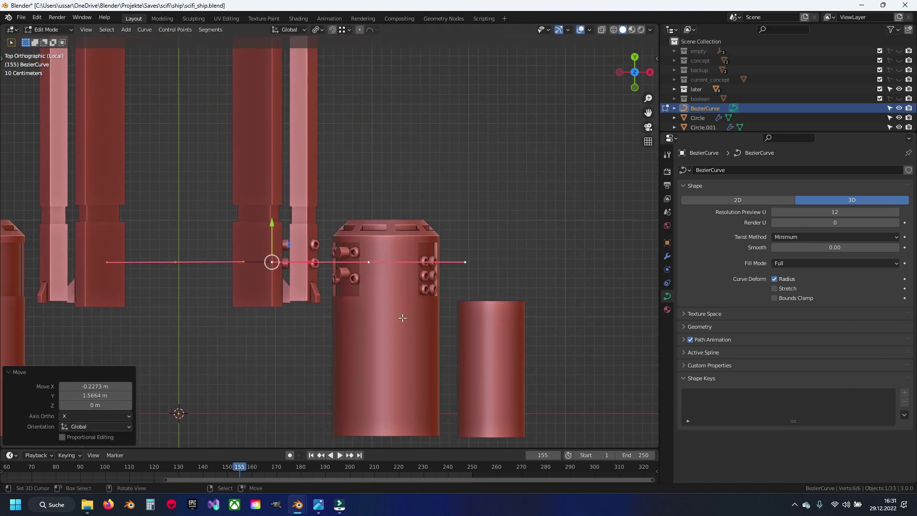
pyautogui.press('g')
pyautogui.click(400, 281)
# Step: Shrink the curve object to 0.461 scale and set the pivot to Individual Origins
pyautogui.press('Tab')
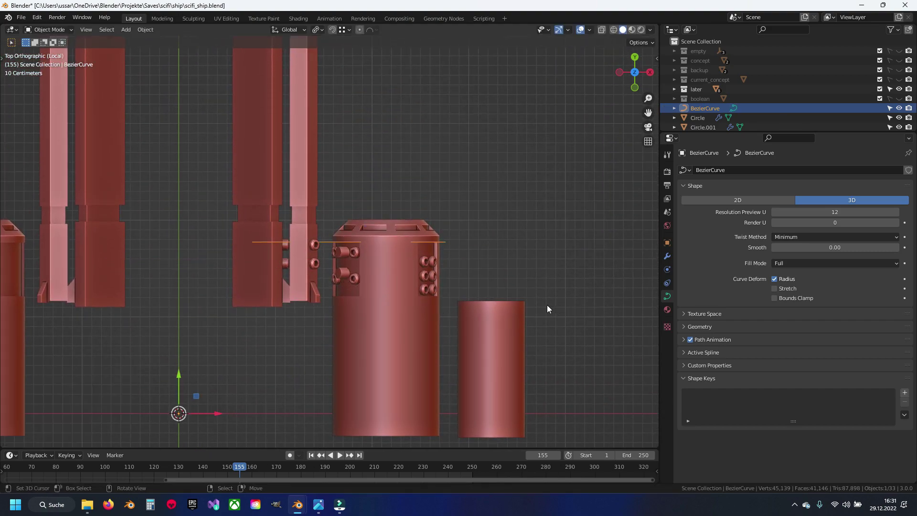
pyautogui.press('s')
pyautogui.click(324, 319)
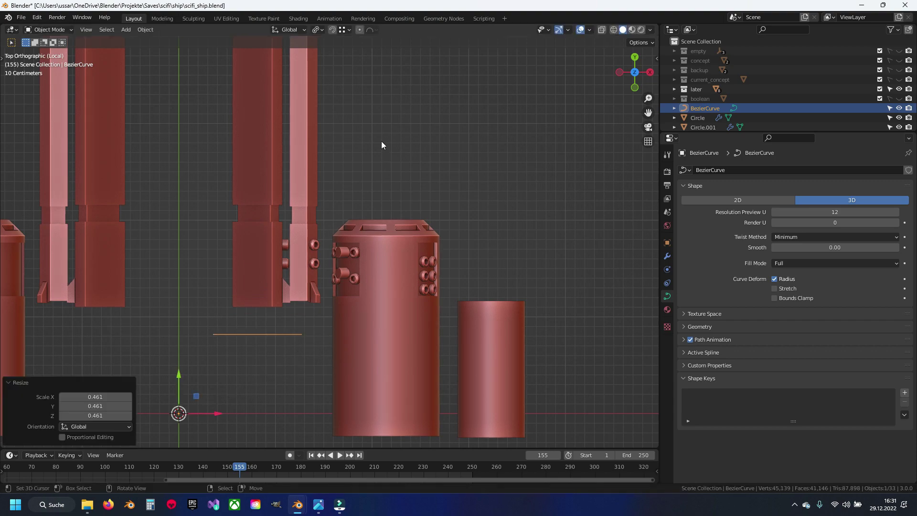
pyautogui.click(318, 30)
pyautogui.click(335, 75)
pyautogui.press('s')
pyautogui.press('Escape')
pyautogui.click(317, 30)
pyautogui.click(328, 67)
# Step: Move the curve and lower it 0.619 m along Z
pyautogui.press('g')
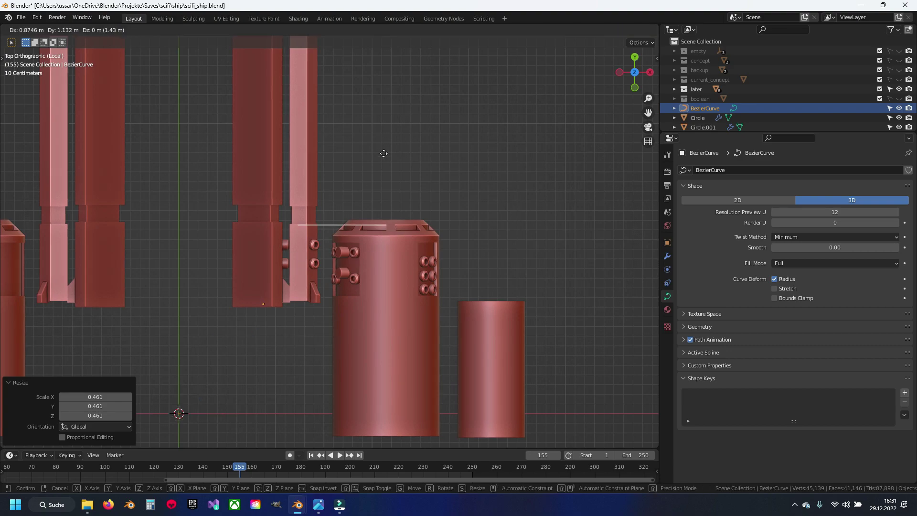
pyautogui.click(385, 153)
pyautogui.moveTo(385, 154)
pyautogui.mouseDown(button='middle')
pyautogui.moveTo(238, 196)
pyautogui.moveTo(317, 101)
pyautogui.mouseUp(button='middle')
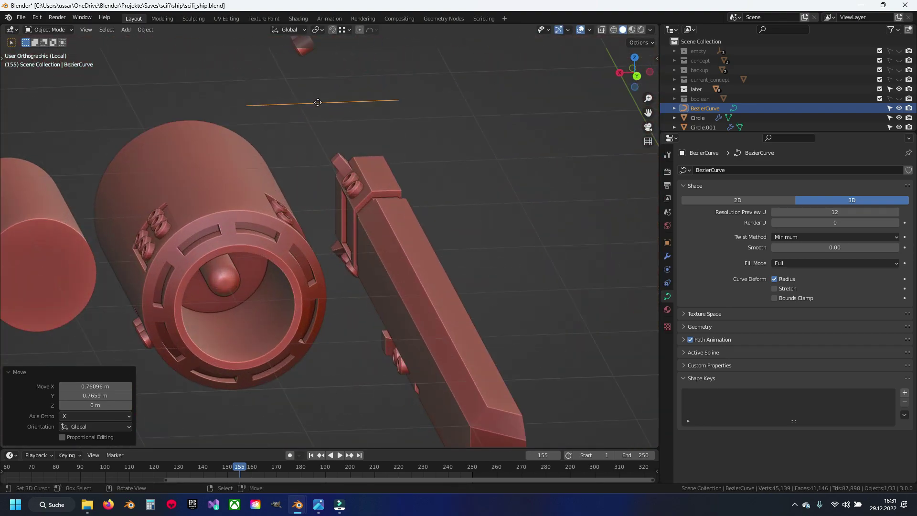
pyautogui.press('g')
pyautogui.press('z')
pyautogui.click(329, 209)
pyautogui.moveTo(331, 202); pyautogui.dragTo(350, 243, button='middle')
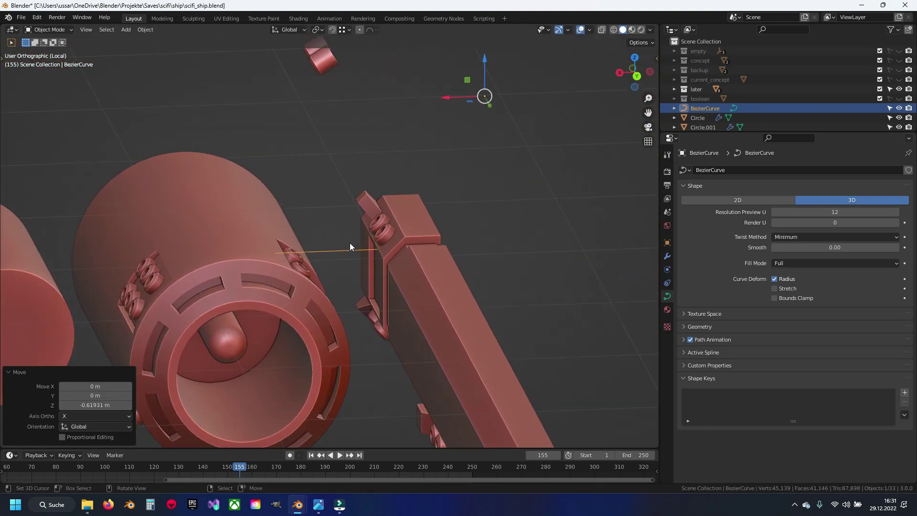
pyautogui.scroll(3, 355, 248)
pyautogui.scroll(3, 347, 277)
pyautogui.press('KP_7')
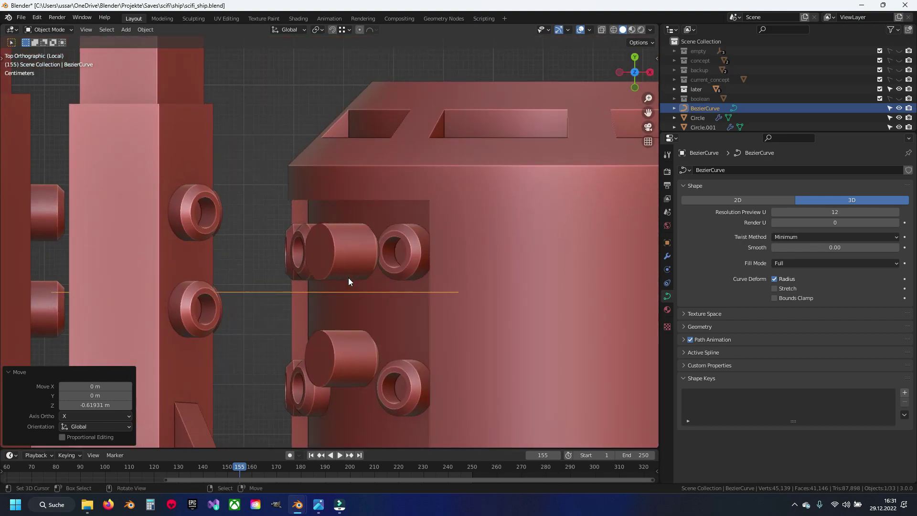
# Step: In Back view, lower the curve and tilt its points by -43.2°
pyautogui.press('g')
pyautogui.press('ctrl+KP_1')
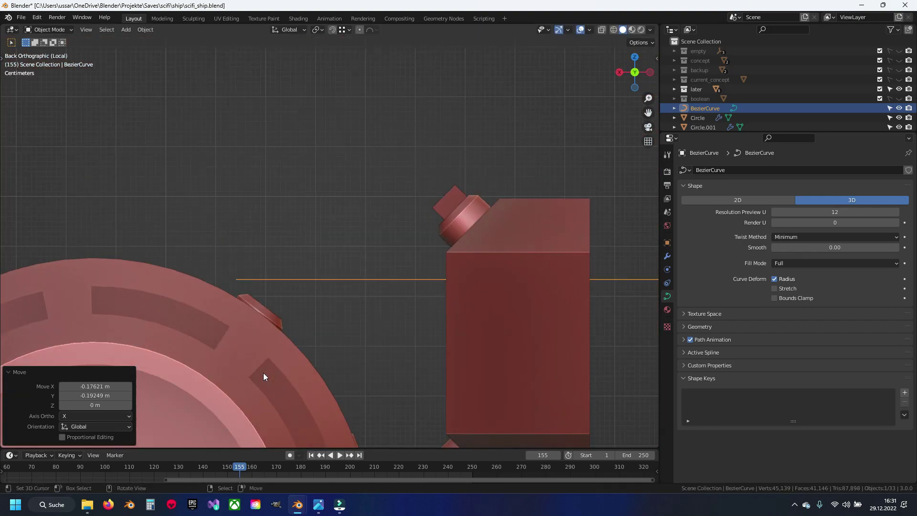
pyautogui.click(361, 354)
pyautogui.press('Tab')
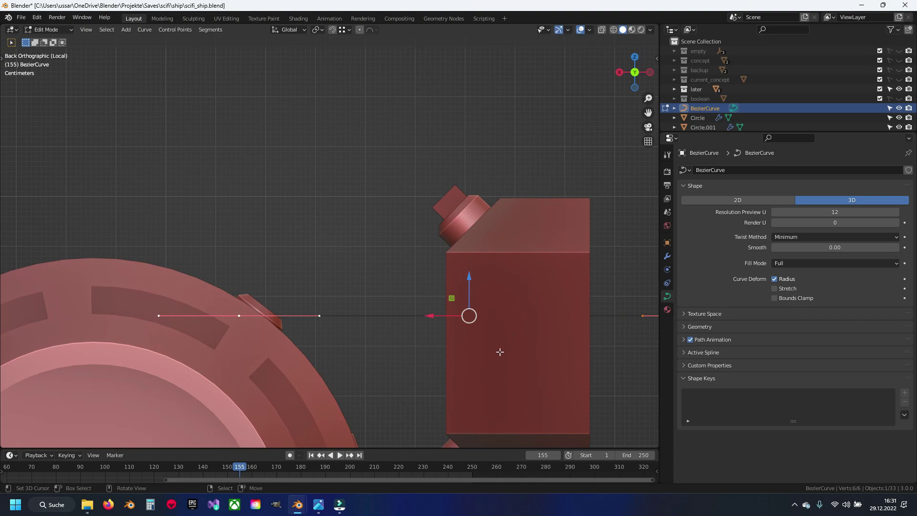
pyautogui.press('r')
pyautogui.click(499, 312)
# Step: Shorten the tilted curve and place it at the rim socket
pyautogui.press('g')
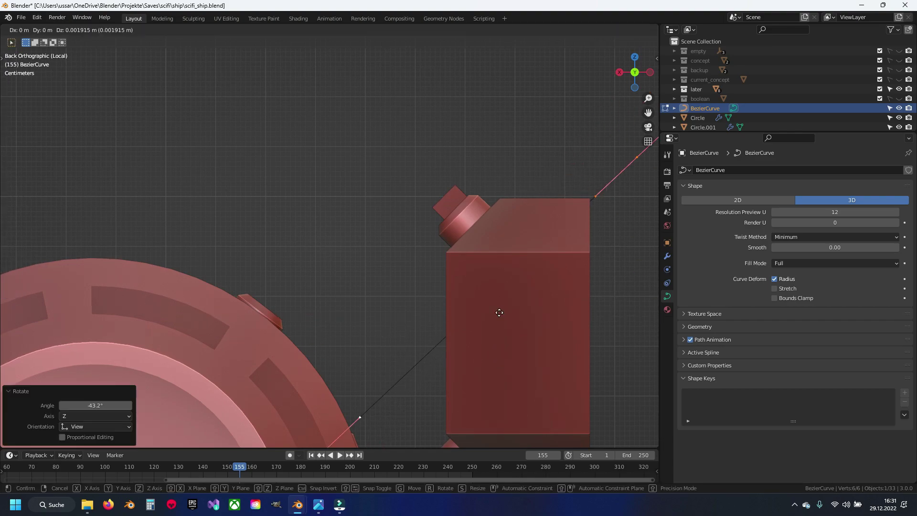
pyautogui.click(476, 141)
pyautogui.press('s')
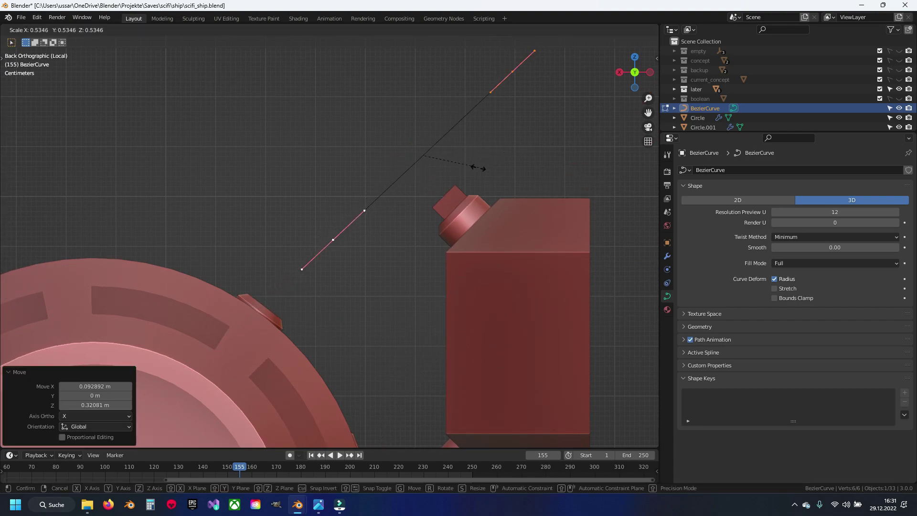
pyautogui.click(451, 187)
pyautogui.press('g')
pyautogui.click(344, 281)
# Step: Orbit close to the socket and nudge the curve slightly along Y
pyautogui.scroll(-3, 324, 246)
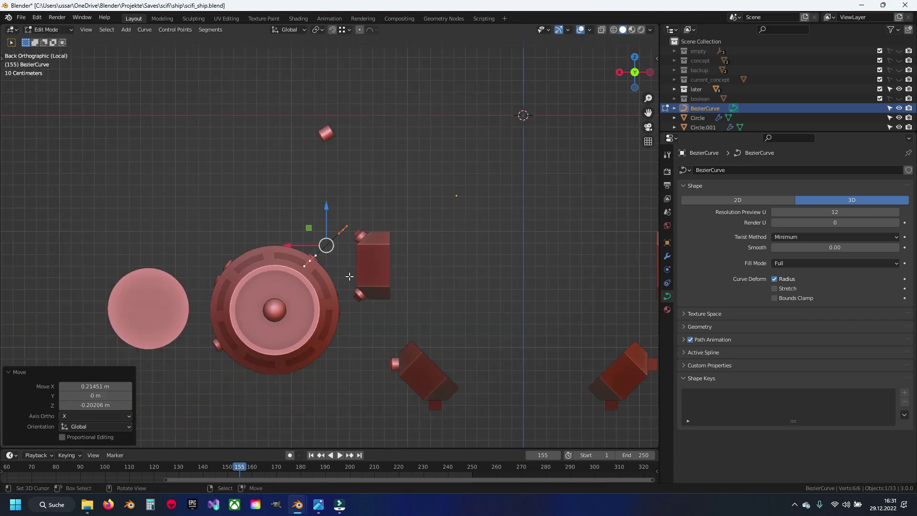
pyautogui.moveTo(324, 245); pyautogui.dragTo(250, 324, button='middle')
pyautogui.scroll(5, 341, 290)
pyautogui.moveTo(341, 290)
pyautogui.mouseDown(button='middle')
pyautogui.moveTo(410, 267)
pyautogui.moveTo(455, 292)
pyautogui.mouseUp(button='middle')
pyautogui.scroll(4, 376, 329)
pyautogui.press('g')
pyautogui.press('y')
pyautogui.click(430, 296)
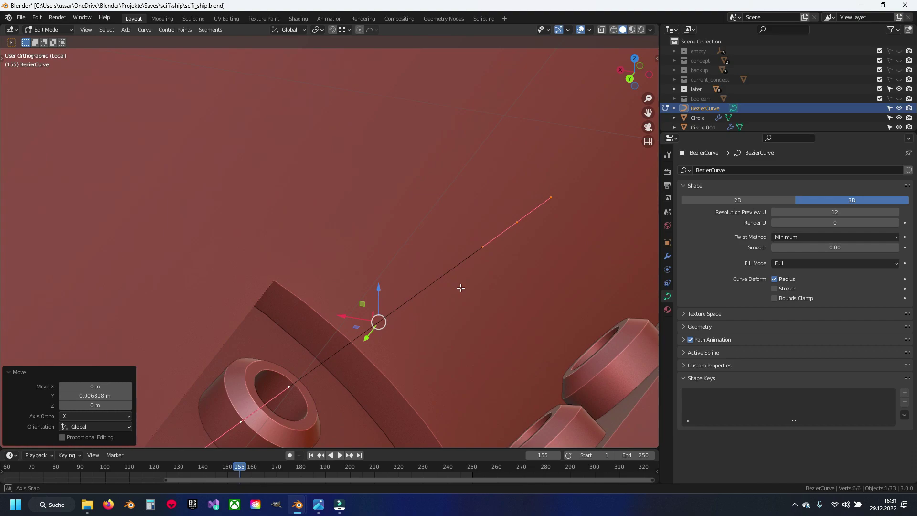
# Step: Undo the last point change in Back view and expand the curve's Geometry settings
pyautogui.press('ctrl+KP_1')
pyautogui.scroll(3, 405, 344)
pyautogui.keyDown('shift'); pyautogui.moveTo(405, 344); pyautogui.dragTo(405, 327, button='middle'); pyautogui.keyUp('shift')
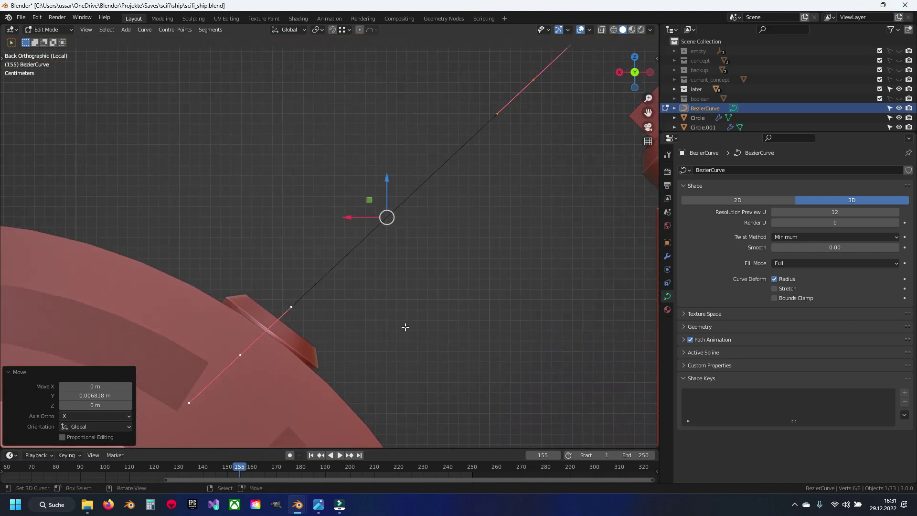
pyautogui.press('Escape')
pyautogui.hotkey('ctrl', 'z')
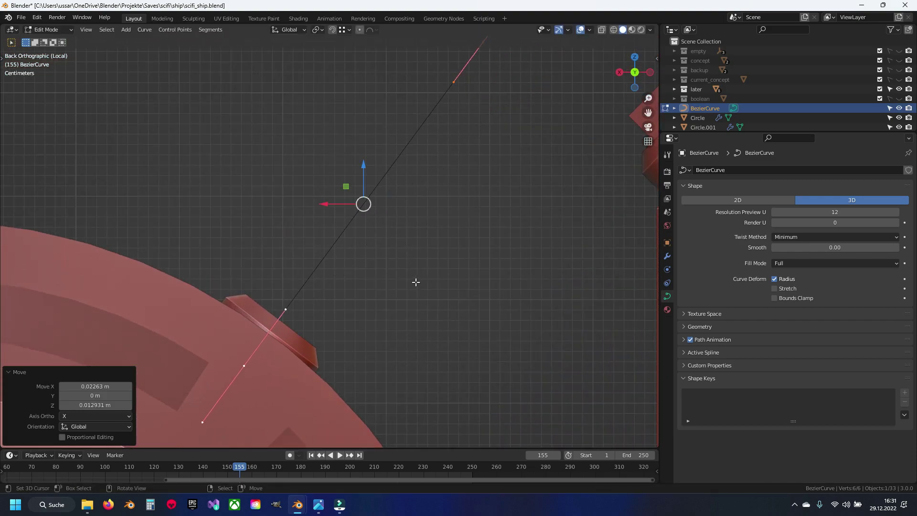
pyautogui.click(696, 377)
pyautogui.click(688, 327)
# Step: Give the curve a 0.29 m round bevel and raise its preview resolution to 14
pyautogui.scroll(-1, 765, 344)
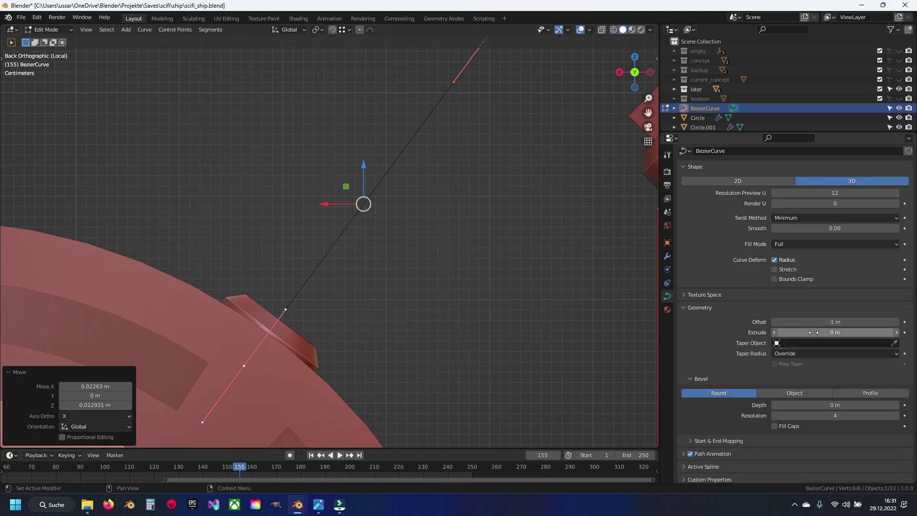
pyautogui.write('12')
pyautogui.press('Return')
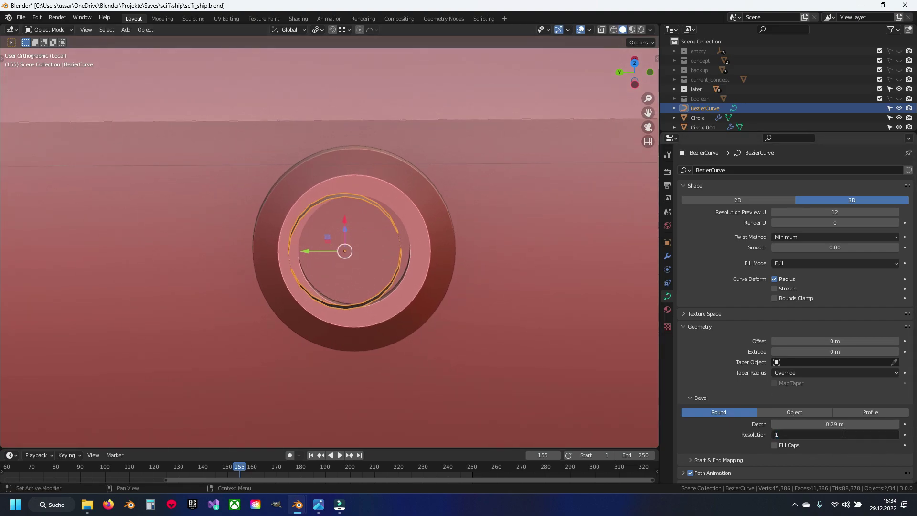
pyautogui.scroll(-3, 429, 277)
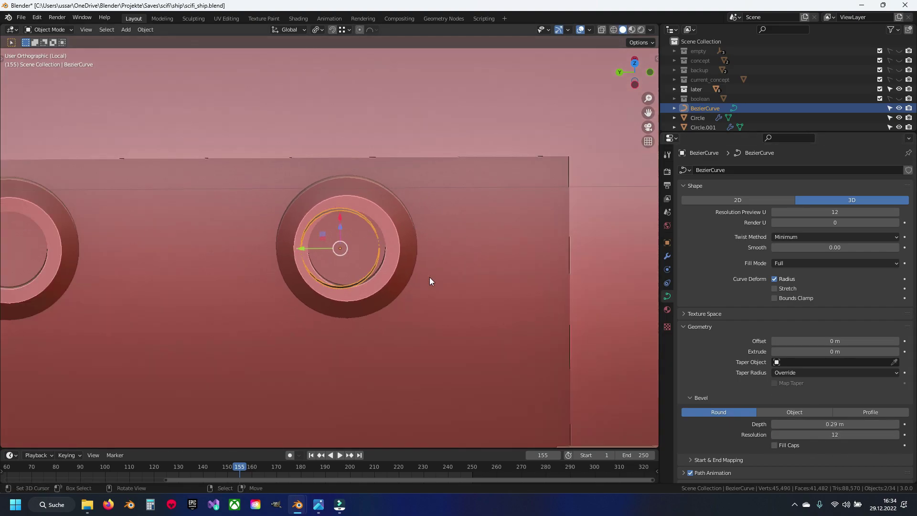
pyautogui.moveTo(429, 277)
pyautogui.mouseDown(button='middle')
pyautogui.moveTo(425, 270)
pyautogui.moveTo(400, 317)
pyautogui.moveTo(419, 228)
pyautogui.moveTo(371, 274)
pyautogui.moveTo(386, 259)
pyautogui.mouseUp(button='middle')
pyautogui.scroll(5, 419, 229)
pyautogui.hotkey('shift', 'z')
pyautogui.press('KP_Decimal')
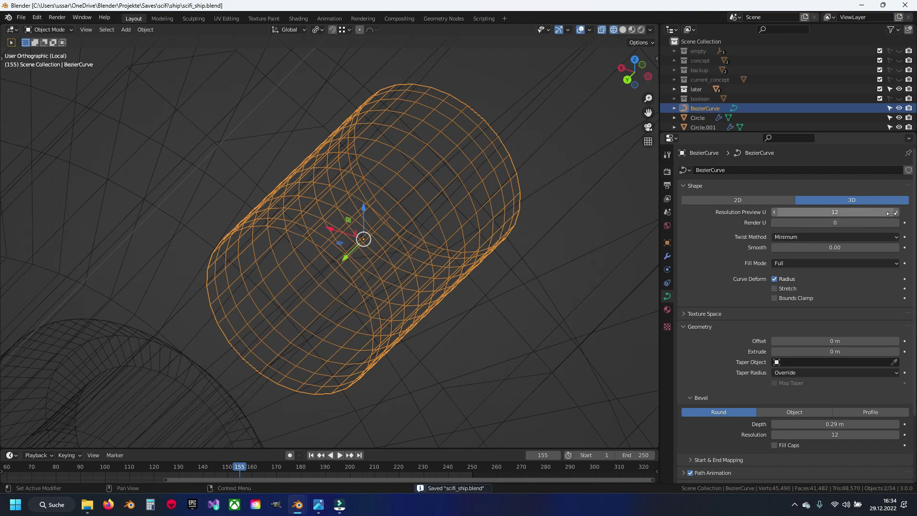
pyautogui.moveTo(892, 213); pyautogui.dragTo(898, 213)
pyautogui.hotkey('shift', 'z')
# Step: In Back view, move the beveled capsule's points toward the lower ring socket
pyautogui.scroll(-2, 351, 268)
pyautogui.press('Tab')
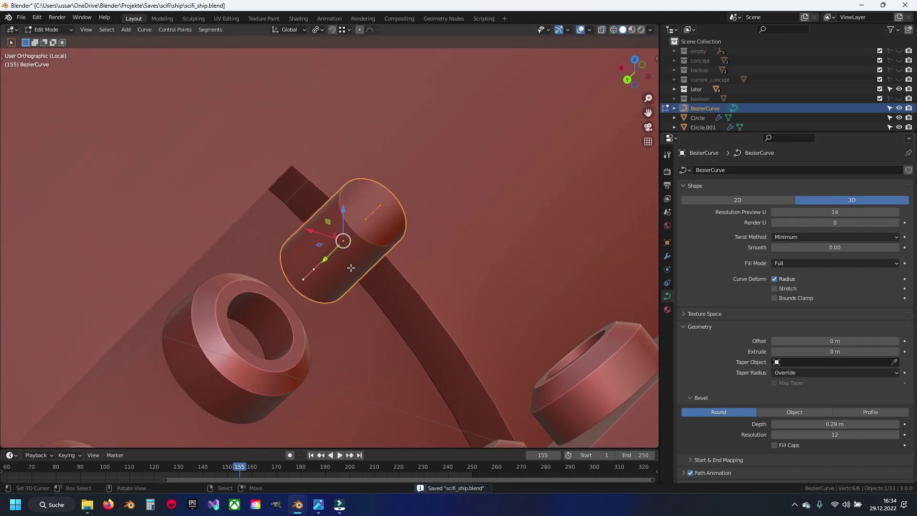
pyautogui.press('KP_1')
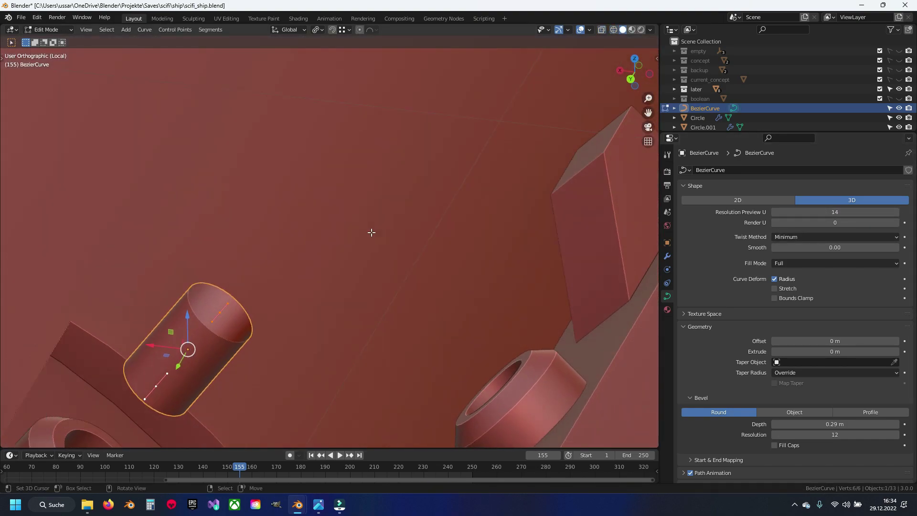
pyautogui.scroll(-2, 372, 232)
pyautogui.scroll(1, 488, 278)
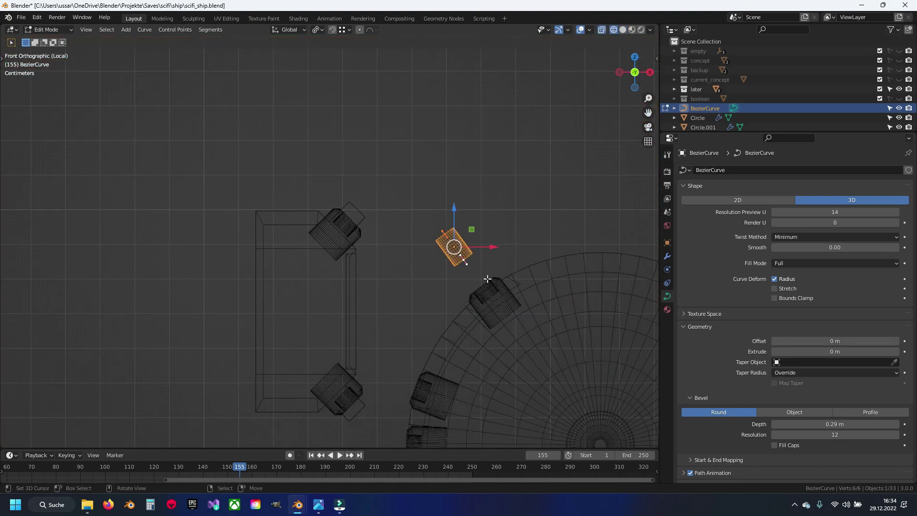
pyautogui.press('ctrl+KP_1')
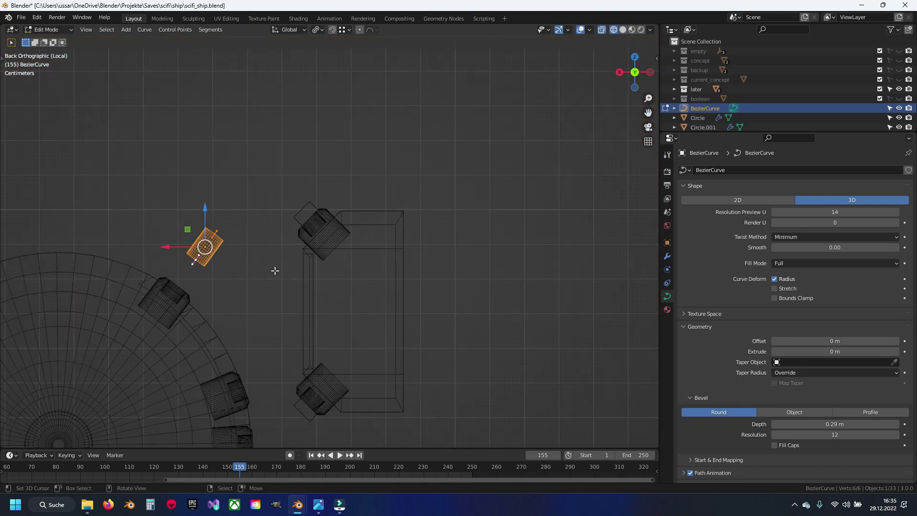
pyautogui.keyDown('shift'); pyautogui.moveTo(250, 287); pyautogui.dragTo(381, 254, button='middle'); pyautogui.keyUp('shift')
pyautogui.scroll(3, 363, 277)
pyautogui.press('g')
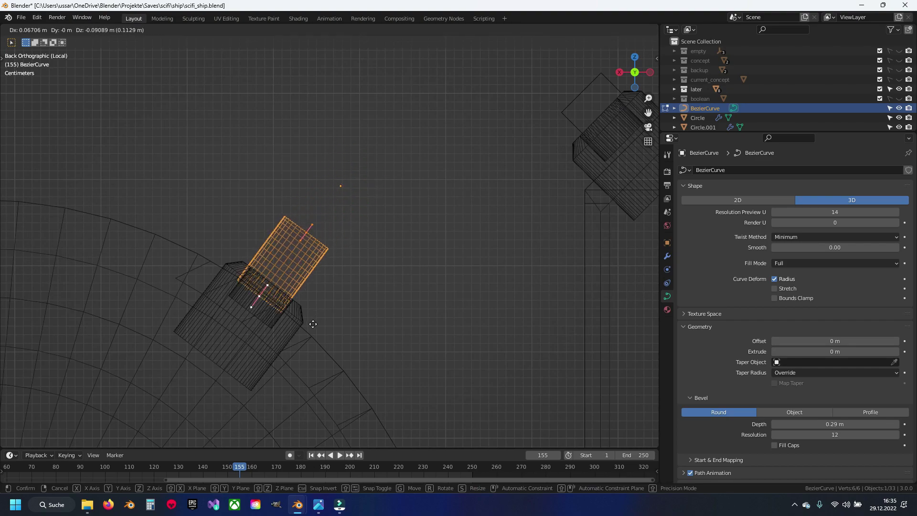
pyautogui.click(312, 324)
# Step: Seat the capsule in the socket, sliding it slightly along depth and checking the fit
pyautogui.scroll(4, 306, 234)
pyautogui.scroll(-2, 395, 201)
pyautogui.press('g')
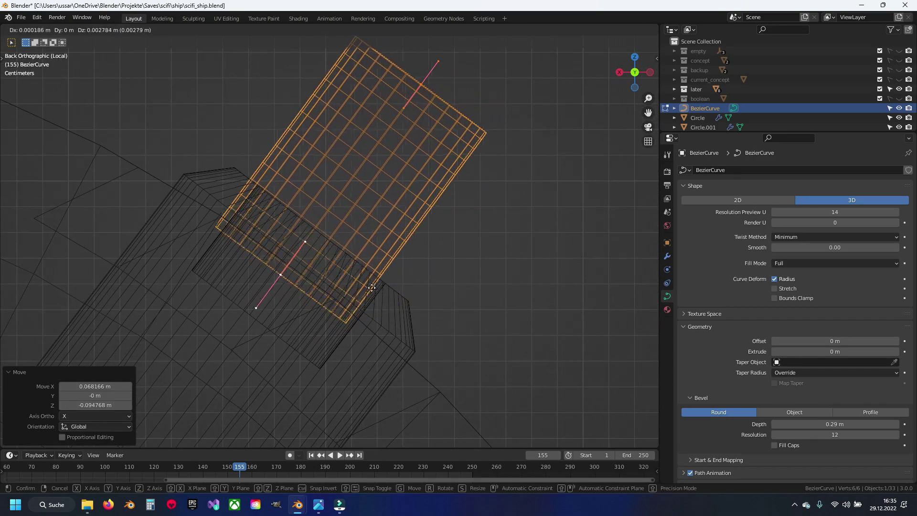
pyautogui.click(372, 287)
pyautogui.hotkey('shift', 'z')
pyautogui.scroll(-4, 343, 201)
pyautogui.scroll(5, 325, 298)
pyautogui.moveTo(395, 258)
pyautogui.mouseDown(button='middle')
pyautogui.moveTo(334, 287)
pyautogui.moveTo(352, 328)
pyautogui.moveTo(363, 310)
pyautogui.moveTo(327, 274)
pyautogui.mouseUp(button='middle')
pyautogui.scroll(3, 344, 311)
pyautogui.scroll(3, 383, 329)
pyautogui.moveTo(297, 245); pyautogui.dragTo(301, 248)
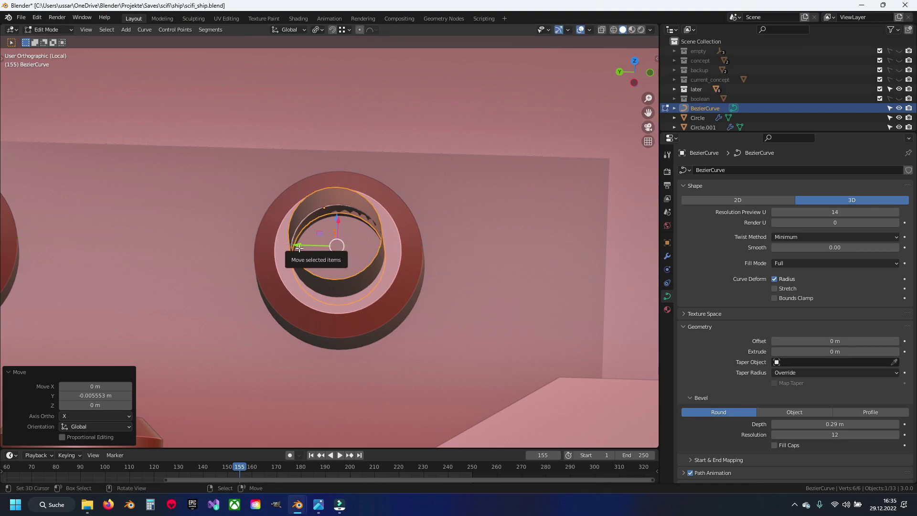
pyautogui.moveTo(301, 248)
pyautogui.mouseDown(button='middle')
pyautogui.moveTo(282, 240)
pyautogui.moveTo(385, 264)
pyautogui.moveTo(363, 260)
pyautogui.mouseUp(button='middle')
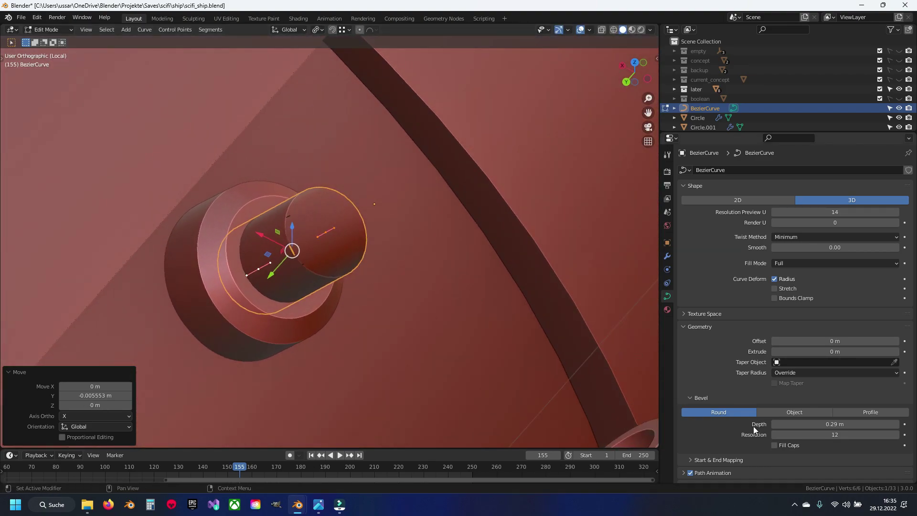
# Step: Exit Edit Mode, deselect the curve, and view the whole ring from Back Orthographic
pyautogui.press('Tab')
pyautogui.moveTo(296, 246)
pyautogui.mouseDown(button='middle')
pyautogui.moveTo(221, 268)
pyautogui.moveTo(292, 244)
pyautogui.moveTo(360, 185)
pyautogui.moveTo(402, 181)
pyautogui.moveTo(340, 211)
pyautogui.mouseUp(button='middle')
pyautogui.hotkey('alt', 'a')
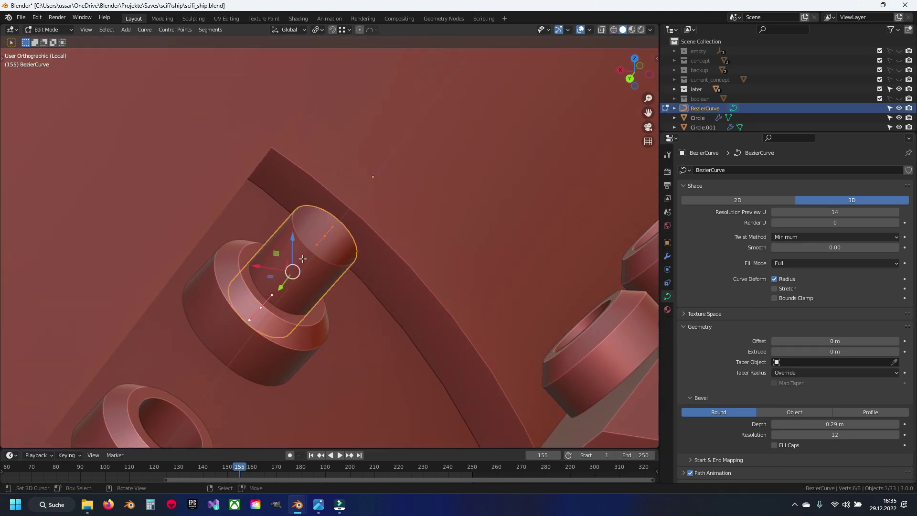
pyautogui.scroll(-6, 302, 259)
pyautogui.moveTo(302, 259); pyautogui.dragTo(332, 247, button='middle')
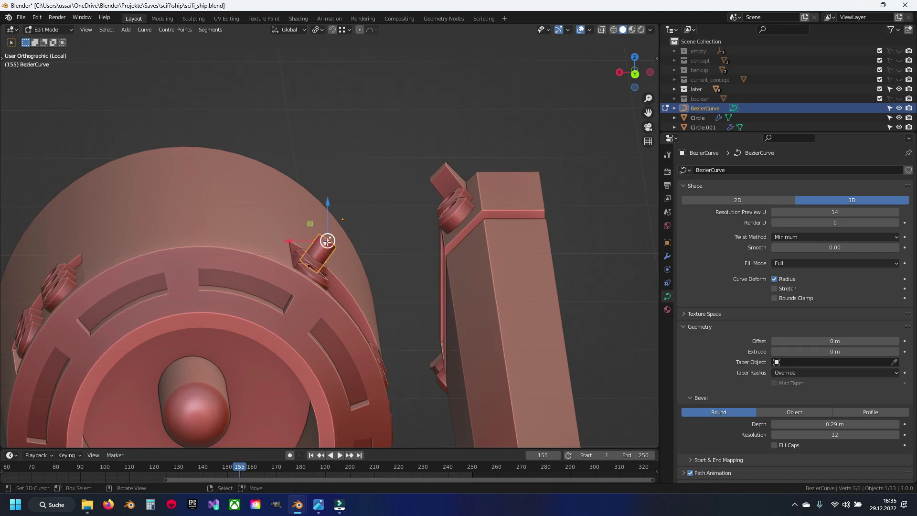
pyautogui.scroll(-5, 327, 241)
pyautogui.scroll(3, 363, 311)
pyautogui.scroll(2, 381, 344)
pyautogui.press('ctrl+KP_1')
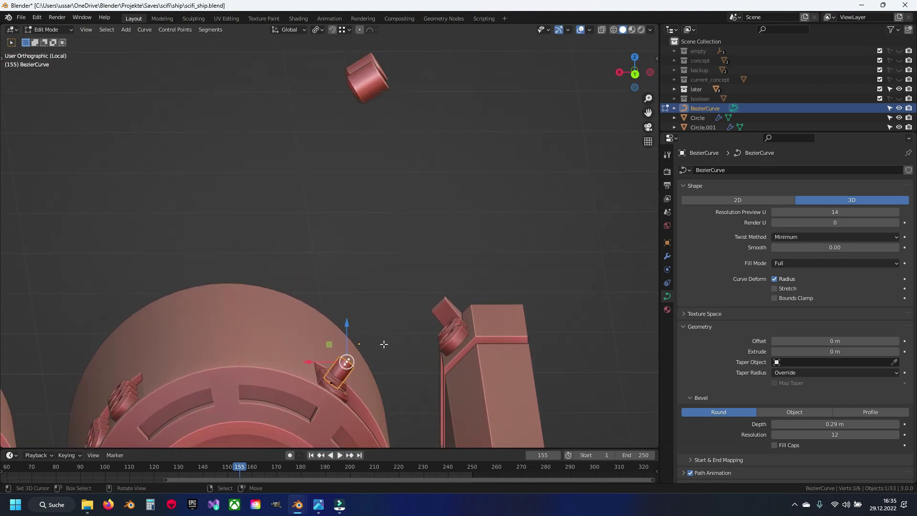
# Step: Move the pipe's end point up to the top socket, then subdivide the whole curve three times
pyautogui.press('g')
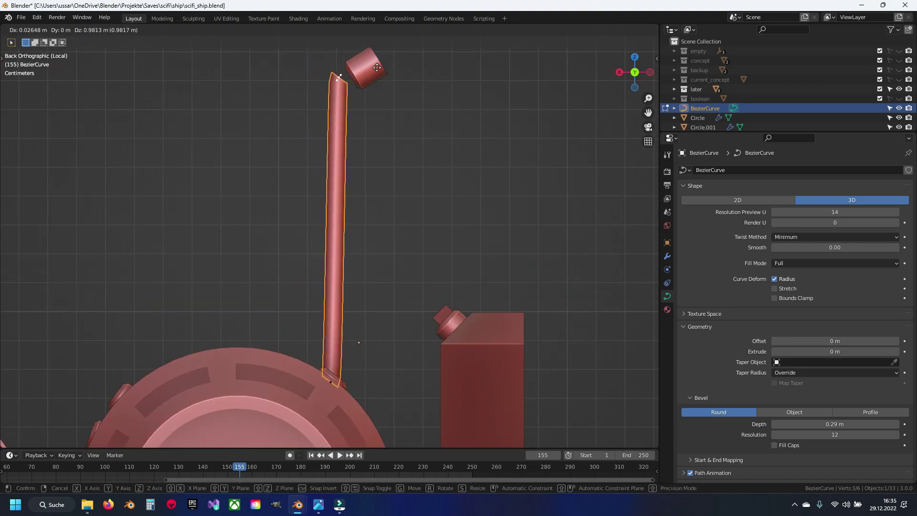
pyautogui.click(394, 53)
pyautogui.press('a')
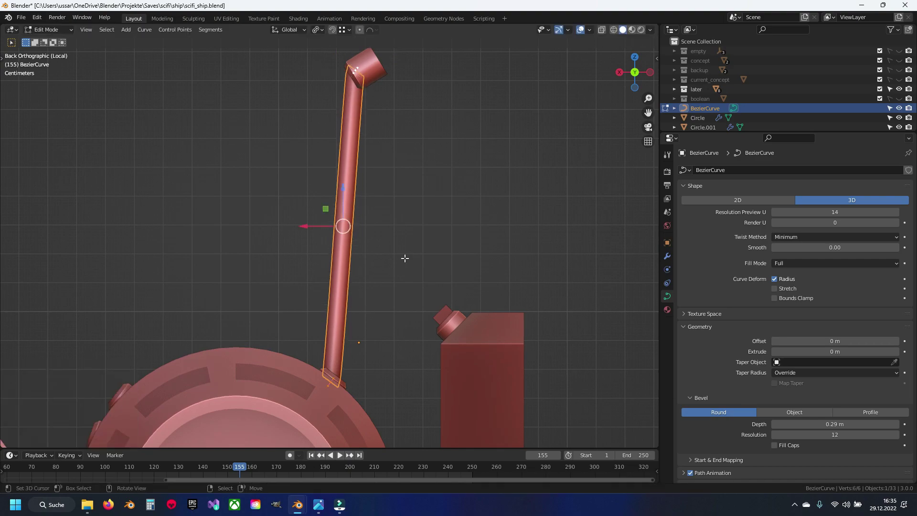
pyautogui.rightClick(397, 242)
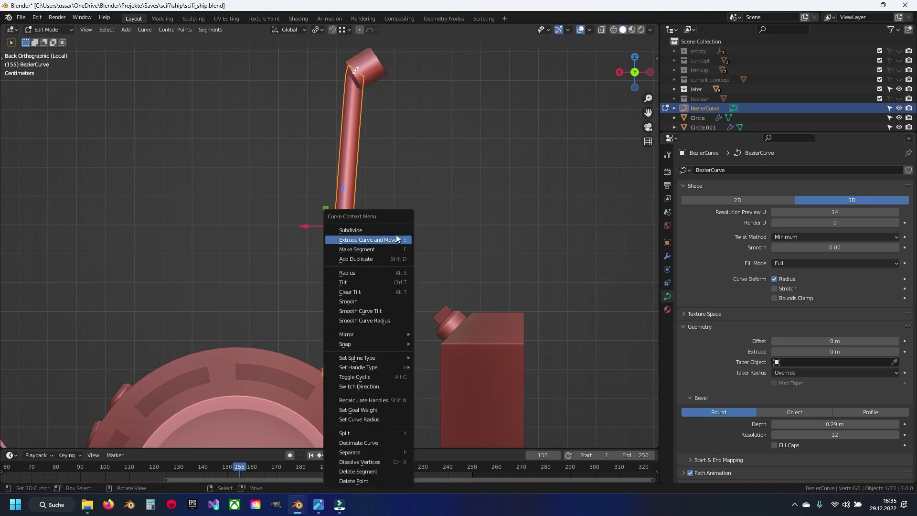
pyautogui.click(396, 230)
pyautogui.rightClick(396, 229)
pyautogui.click(396, 229)
pyautogui.rightClick(396, 229)
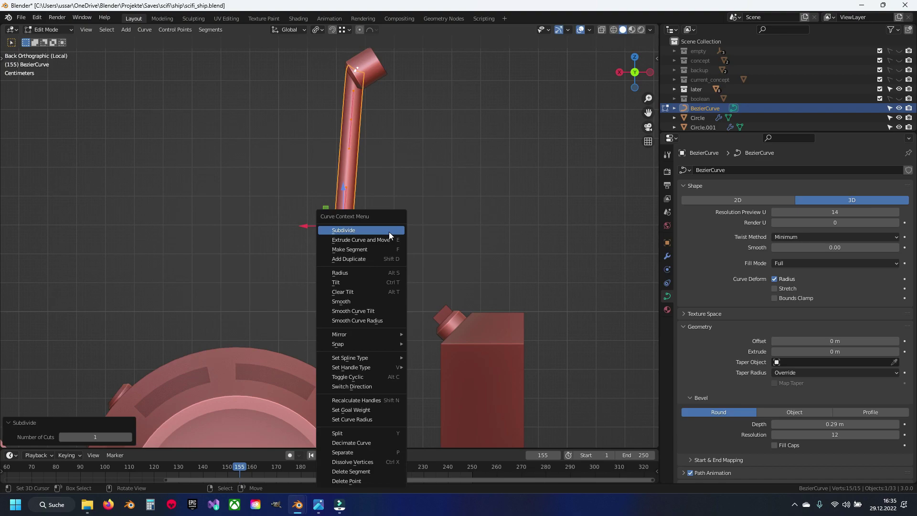
pyautogui.click(396, 229)
# Step: Rotate and move the top end point to angle it, then shift a lower point left
pyautogui.scroll(1, 361, 334)
pyautogui.keyDown('shift'); pyautogui.scroll(4, 340, 320); pyautogui.keyUp('shift')
pyautogui.scroll(5, 398, 192)
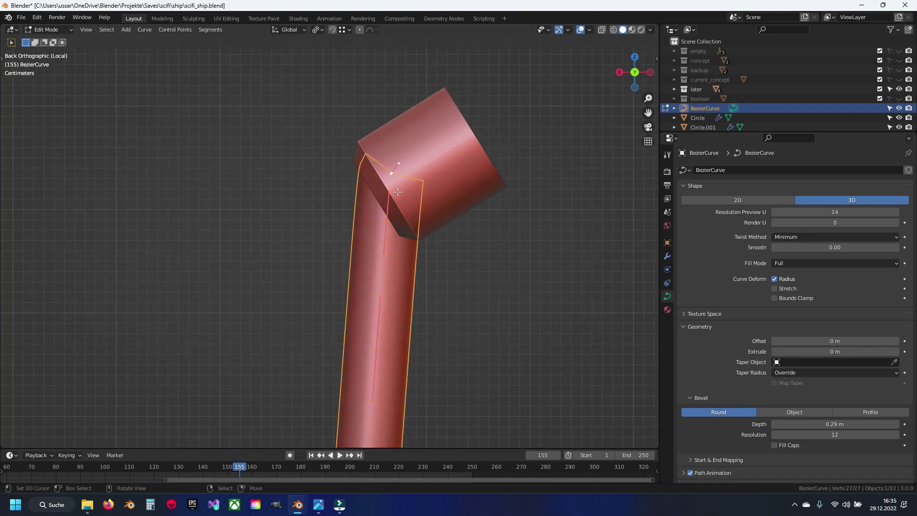
pyautogui.keyDown('shift'); pyautogui.moveTo(392, 172); pyautogui.dragTo(356, 240, button='middle'); pyautogui.keyUp('shift')
pyautogui.press('r')
pyautogui.click(454, 251)
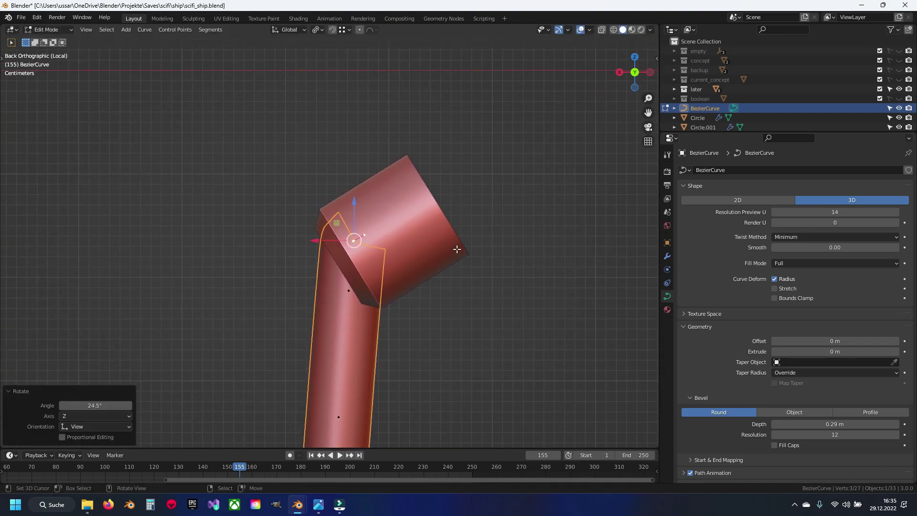
pyautogui.press('g')
pyautogui.click(488, 243)
pyautogui.click(348, 291)
pyautogui.press('g')
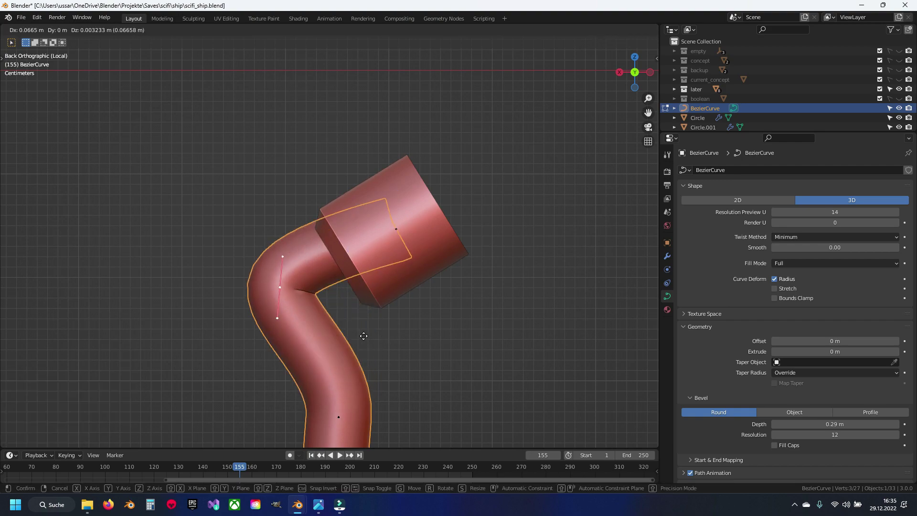
pyautogui.click(416, 270)
pyautogui.press('r')
pyautogui.click(475, 324)
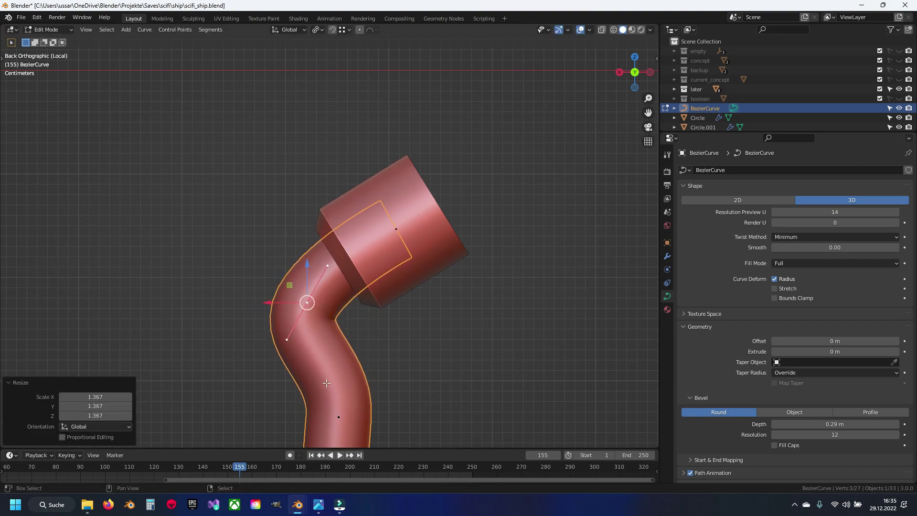
pyautogui.hotkey('ctrl', 'z')
pyautogui.press('g')
pyautogui.click(369, 287)
# Step: Move several more control points to give the pipe a wavy bend
pyautogui.keyDown('shift'); pyautogui.moveTo(369, 287); pyautogui.dragTo(389, 265, button='middle'); pyautogui.keyUp('shift')
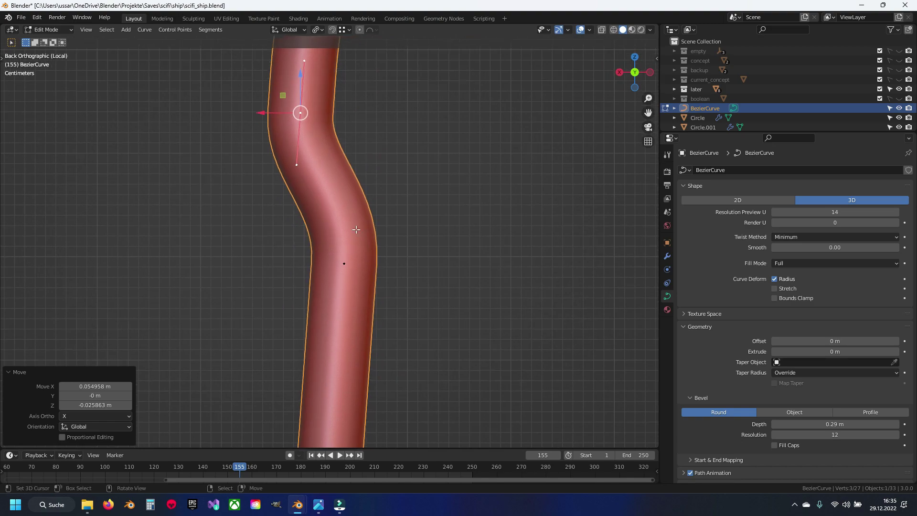
pyautogui.scroll(-2, 388, 265)
pyautogui.press('g')
pyautogui.click(360, 238)
pyautogui.press('g')
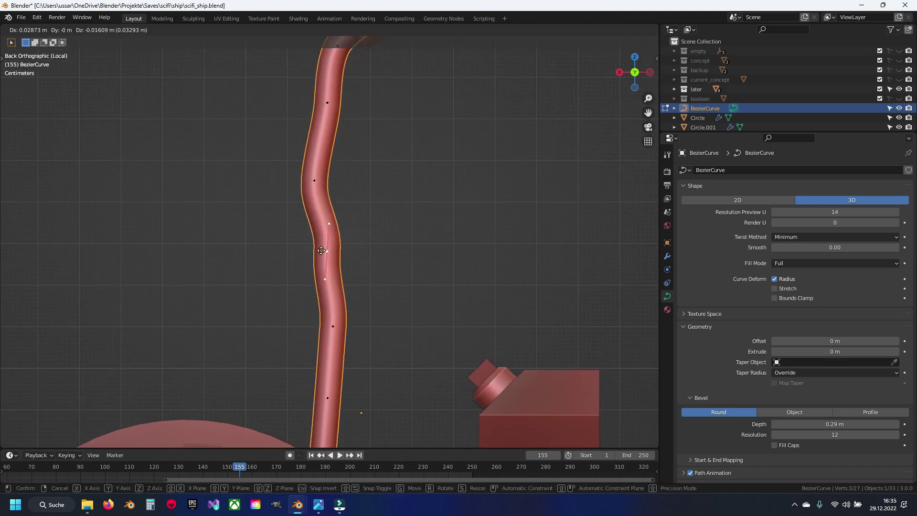
pyautogui.click(350, 300)
pyautogui.scroll(-2, 350, 299)
pyautogui.press('g')
pyautogui.click(344, 257)
pyautogui.press('g')
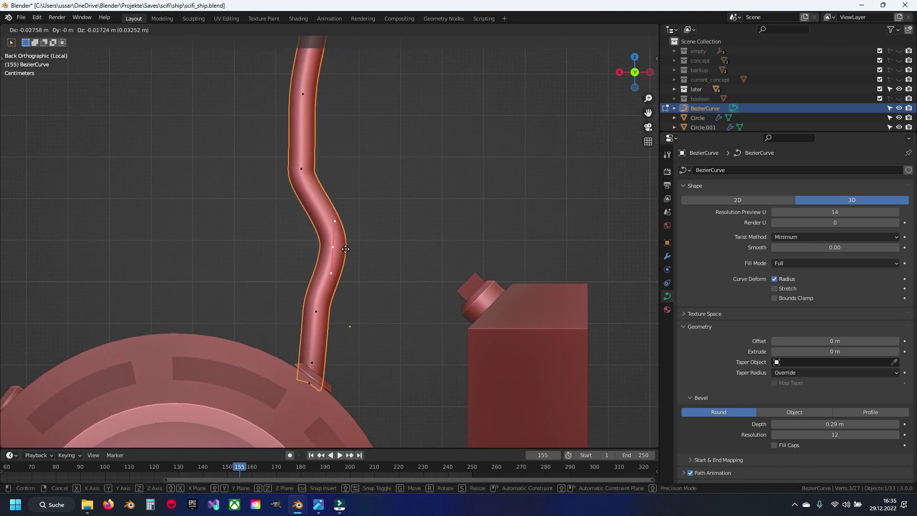
pyautogui.click(337, 269)
pyautogui.press('g')
pyautogui.click(334, 270)
# Step: Orbit to check the pipe in 3D and exit Local view to show the whole ship
pyautogui.moveTo(335, 270); pyautogui.dragTo(391, 309, button='middle')
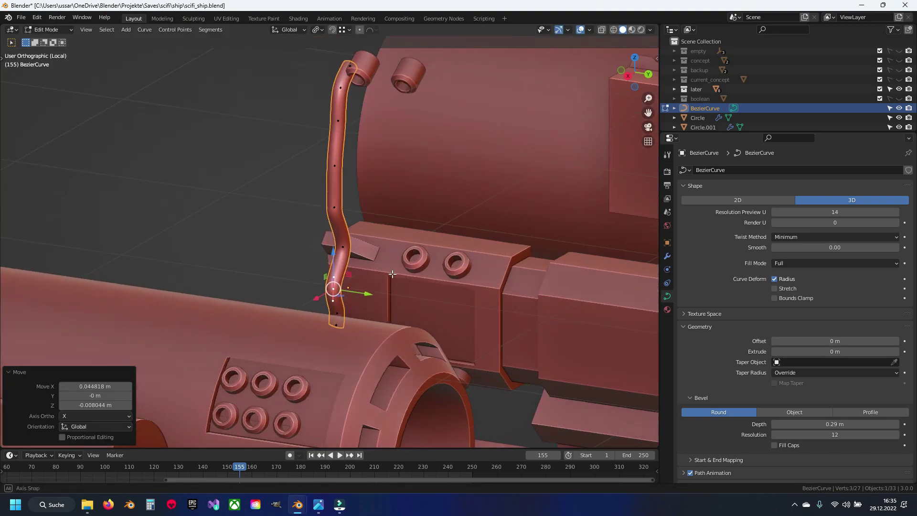
pyautogui.press('KP_Divide')
pyautogui.scroll(4, 377, 310)
pyautogui.scroll(-3, 378, 311)
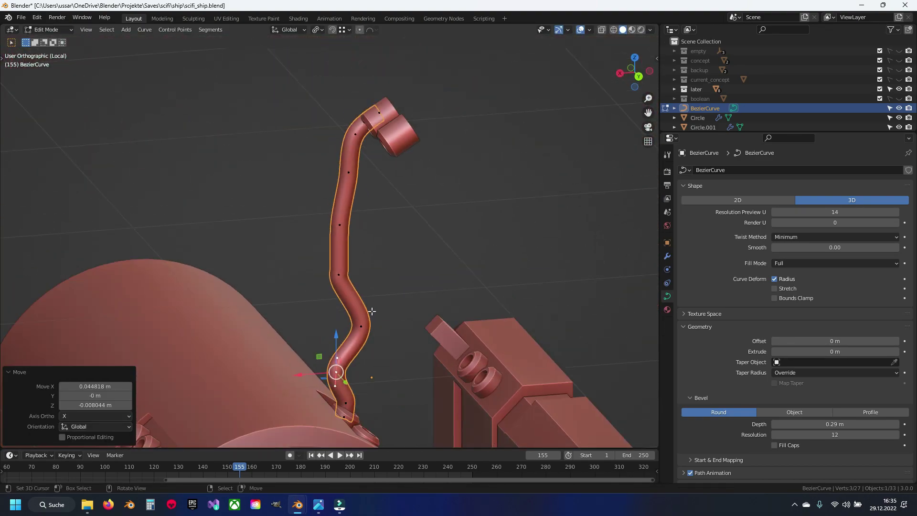
pyautogui.scroll(3, 371, 311)
# Step: Frame the pipe and slide its top end along Y toward the socket
pyautogui.scroll(-3, 371, 311)
pyautogui.press('a')
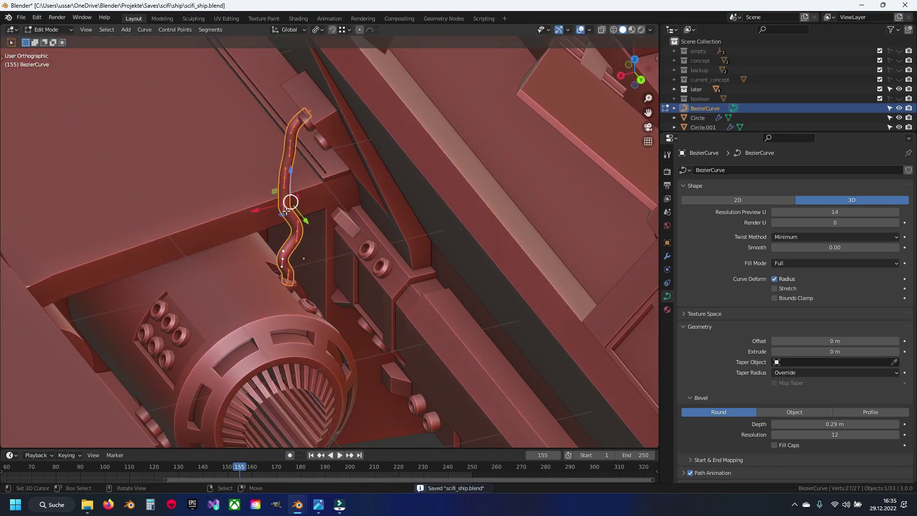
pyautogui.press('KP_Decimal')
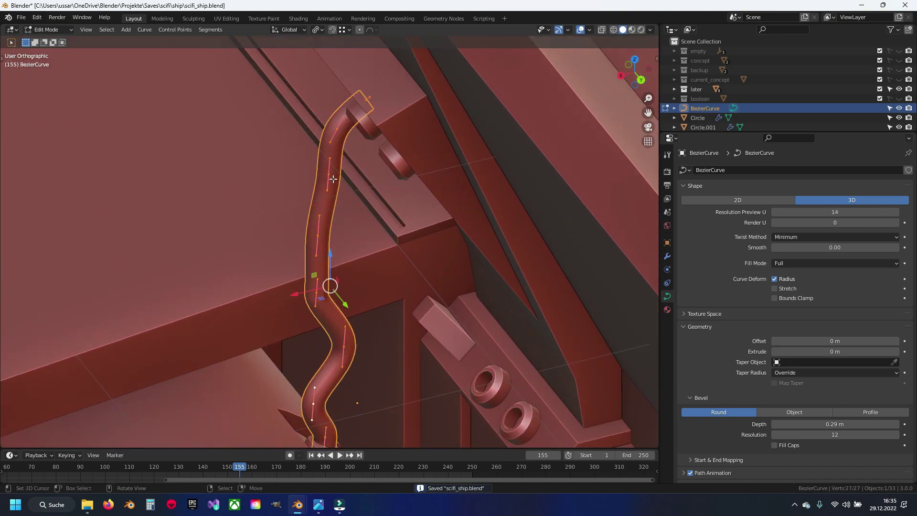
pyautogui.click(333, 179)
pyautogui.press('KP_Decimal')
pyautogui.moveTo(421, 239); pyautogui.dragTo(413, 248, button='middle')
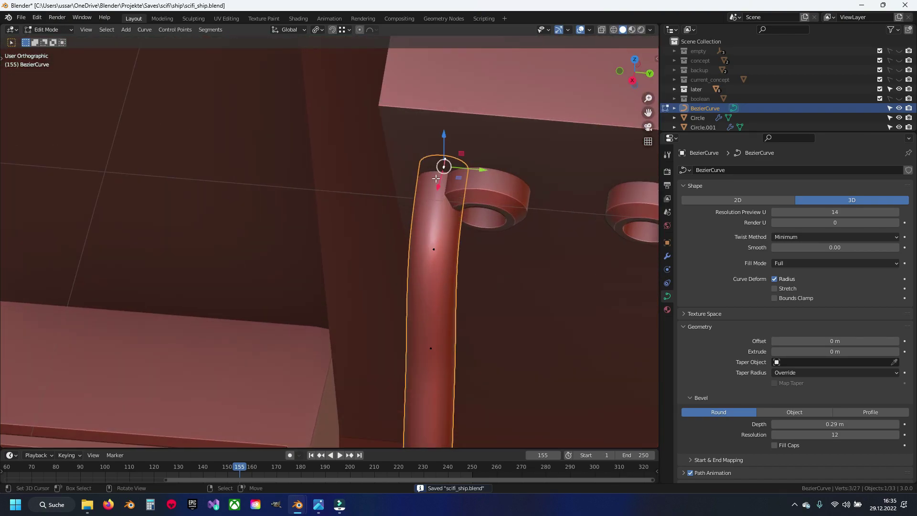
pyautogui.moveTo(436, 179)
pyautogui.mouseDown(button='middle')
pyautogui.moveTo(462, 164)
pyautogui.moveTo(360, 269)
pyautogui.moveTo(411, 246)
pyautogui.moveTo(451, 207)
pyautogui.mouseUp(button='middle')
pyautogui.keyDown('shift'); pyautogui.click(440, 164); pyautogui.keyUp('shift')
pyautogui.press('g')
pyautogui.press('y')
pyautogui.click(382, 253)
# Step: Nudge the pipe end into the socket and shift a midway point along Y and X
pyautogui.scroll(-3, 451, 207)
pyautogui.moveTo(334, 260); pyautogui.dragTo(286, 232, button='middle')
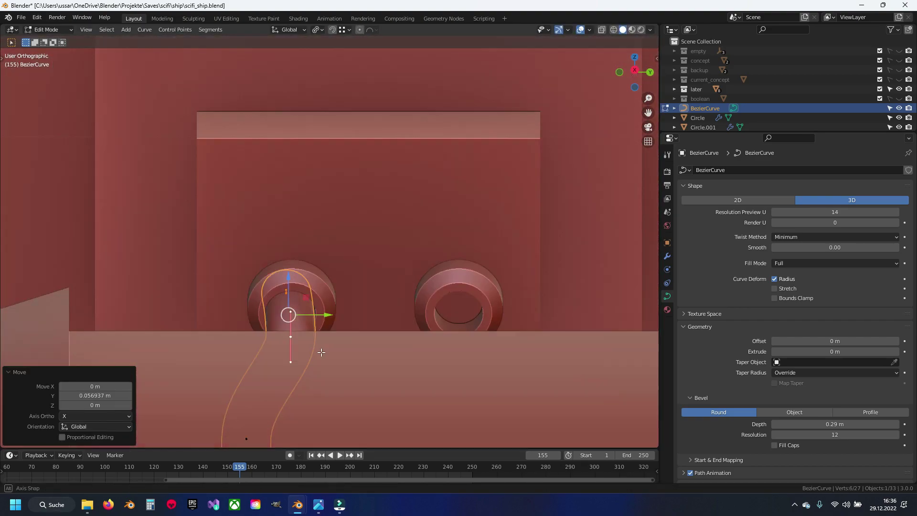
pyautogui.moveTo(321, 352)
pyautogui.mouseDown(button='middle')
pyautogui.moveTo(372, 306)
pyautogui.moveTo(450, 310)
pyautogui.mouseUp(button='middle')
pyautogui.scroll(5, 449, 311)
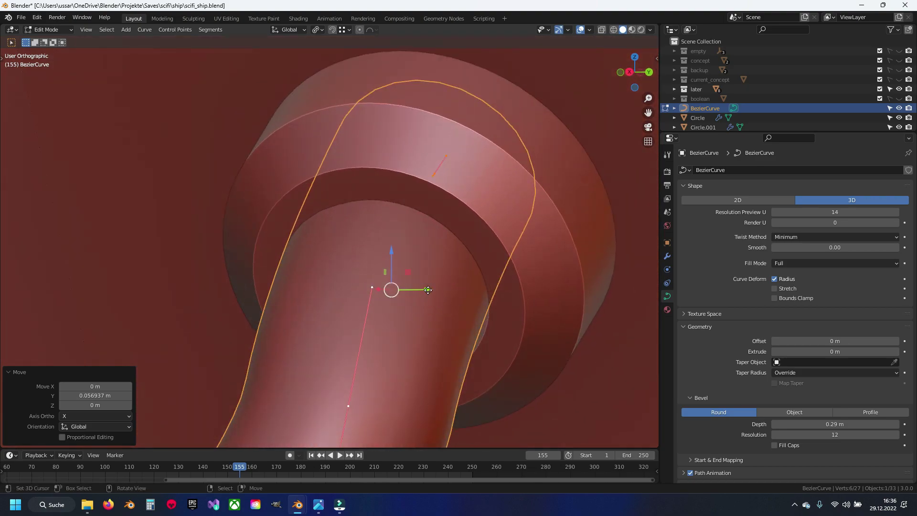
pyautogui.moveTo(428, 290); pyautogui.dragTo(430, 289)
pyautogui.scroll(-5, 374, 344)
pyautogui.moveTo(374, 344)
pyautogui.mouseDown(button='middle')
pyautogui.moveTo(325, 345)
pyautogui.moveTo(303, 254)
pyautogui.mouseUp(button='middle')
pyautogui.click(286, 228)
pyautogui.moveTo(319, 239); pyautogui.dragTo(334, 242)
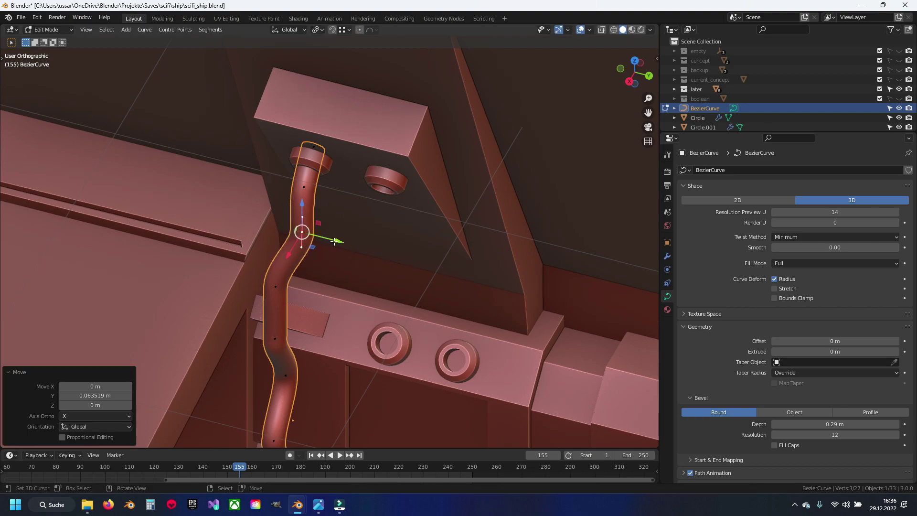
pyautogui.moveTo(334, 241); pyautogui.dragTo(363, 220, button='middle')
pyautogui.moveTo(363, 219); pyautogui.dragTo(384, 225)
# Step: Reposition a middle point, the bottom point and an upper point to smooth the bends
pyautogui.click(385, 265)
pyautogui.moveTo(368, 268); pyautogui.dragTo(399, 267)
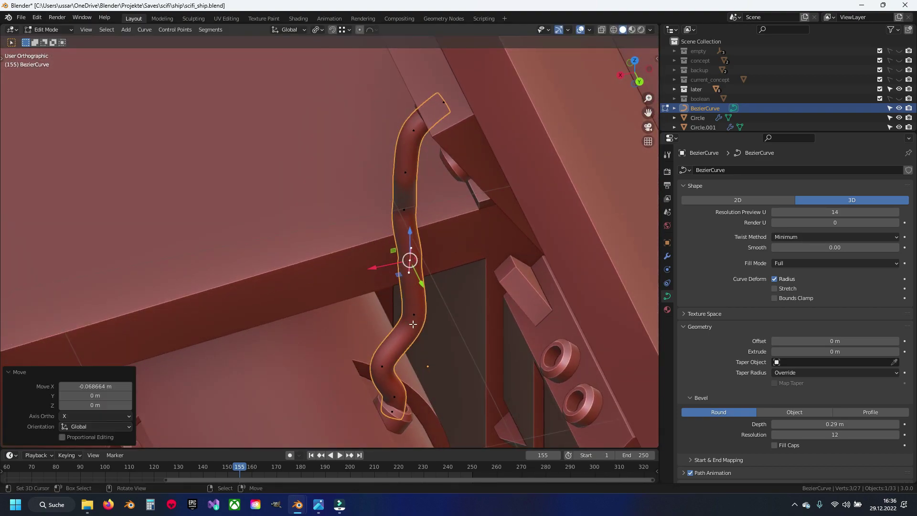
pyautogui.click(383, 367)
pyautogui.moveTo(383, 367); pyautogui.dragTo(359, 375)
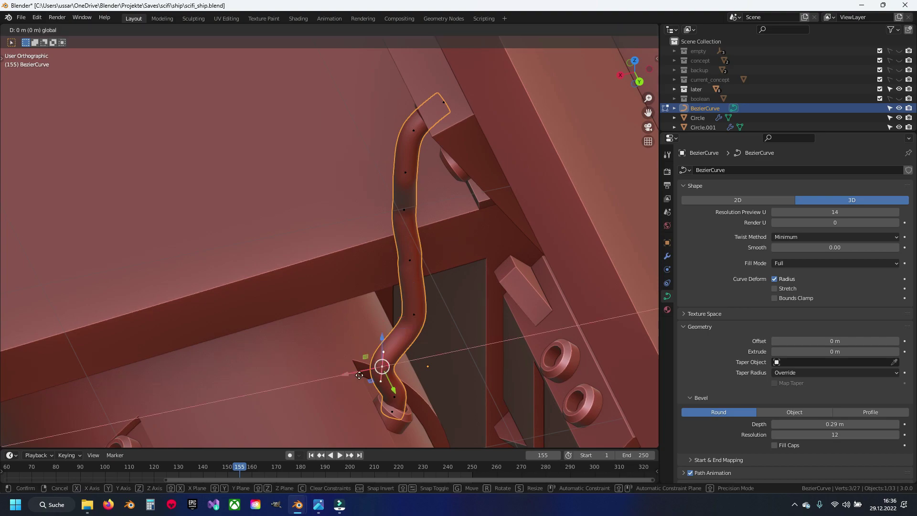
pyautogui.click(384, 376)
pyautogui.moveTo(385, 372)
pyautogui.mouseDown(button='middle')
pyautogui.moveTo(421, 318)
pyautogui.moveTo(409, 262)
pyautogui.mouseUp(button='middle')
pyautogui.click(331, 197)
pyautogui.moveTo(363, 198); pyautogui.dragTo(369, 198)
pyautogui.press('g')
pyautogui.click(430, 208)
# Step: Rotate and move a lower point to turn the bend more gently
pyautogui.click(330, 260)
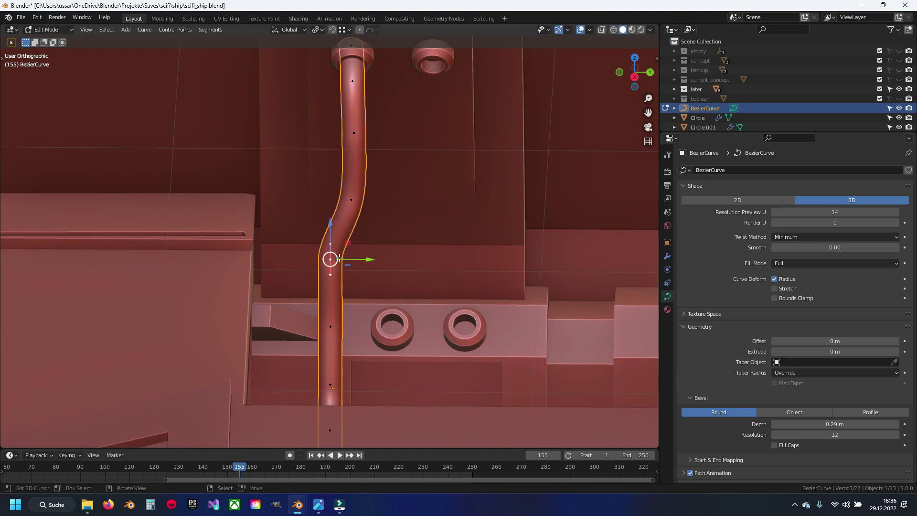
pyautogui.press('r')
pyautogui.click(425, 262)
pyautogui.press('g')
pyautogui.click(427, 270)
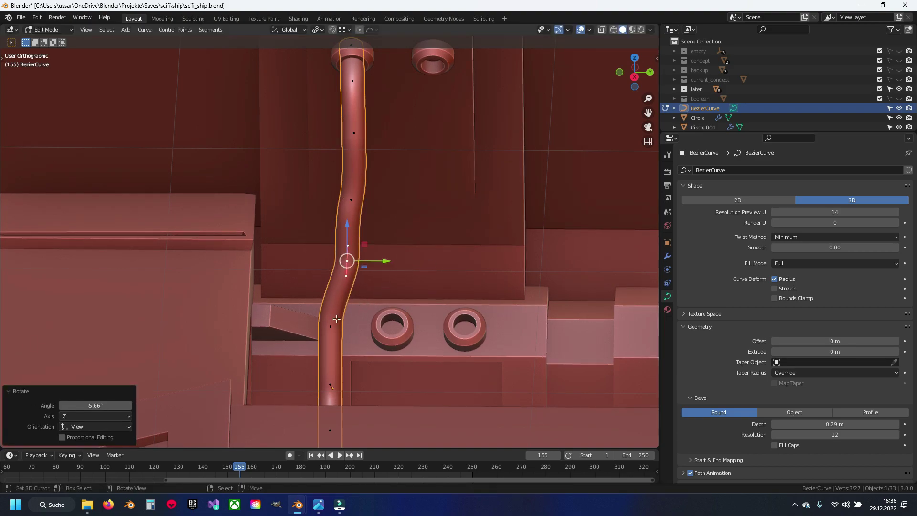
pyautogui.click(391, 324)
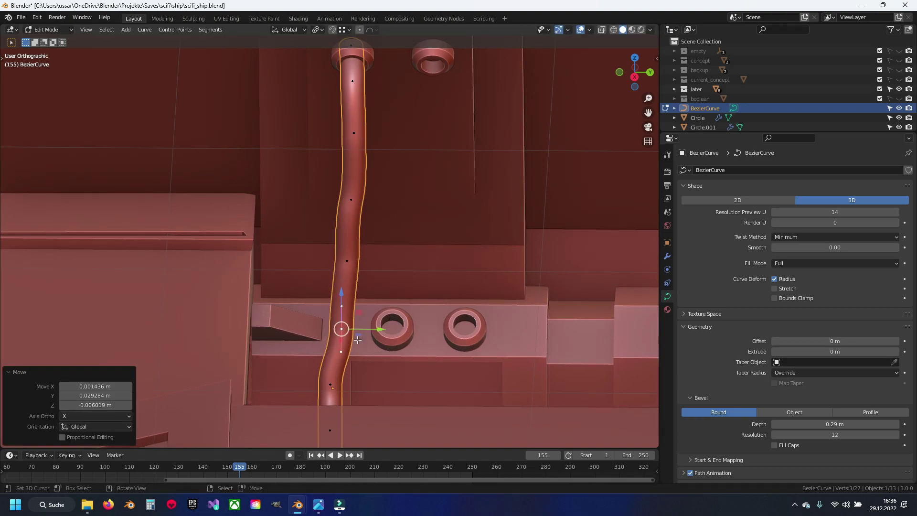
pyautogui.moveTo(378, 334)
pyautogui.mouseDown(button='middle')
pyautogui.moveTo(354, 362)
pyautogui.moveTo(339, 338)
pyautogui.mouseUp(button='middle')
pyautogui.scroll(3, 339, 337)
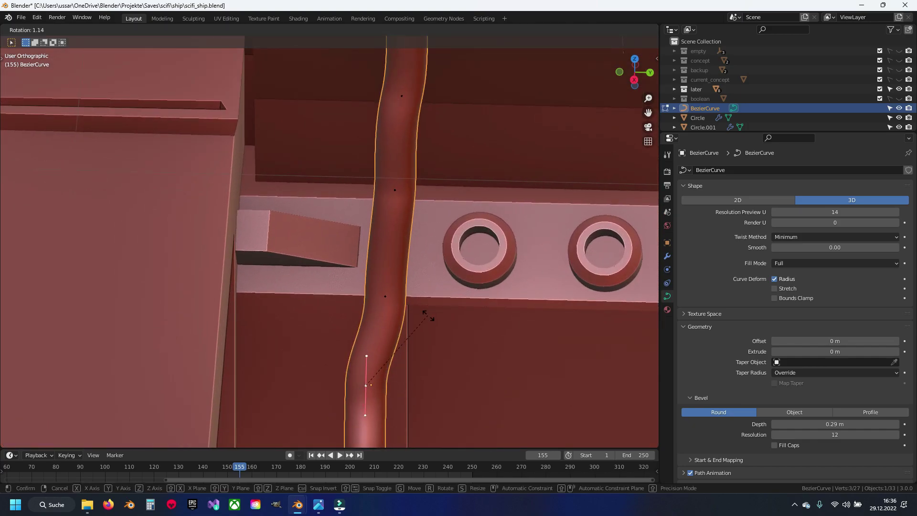
pyautogui.click(427, 316)
pyautogui.scroll(-4, 418, 210)
# Step: Delete the extra control points from the pipe curve
pyautogui.press('Tab')
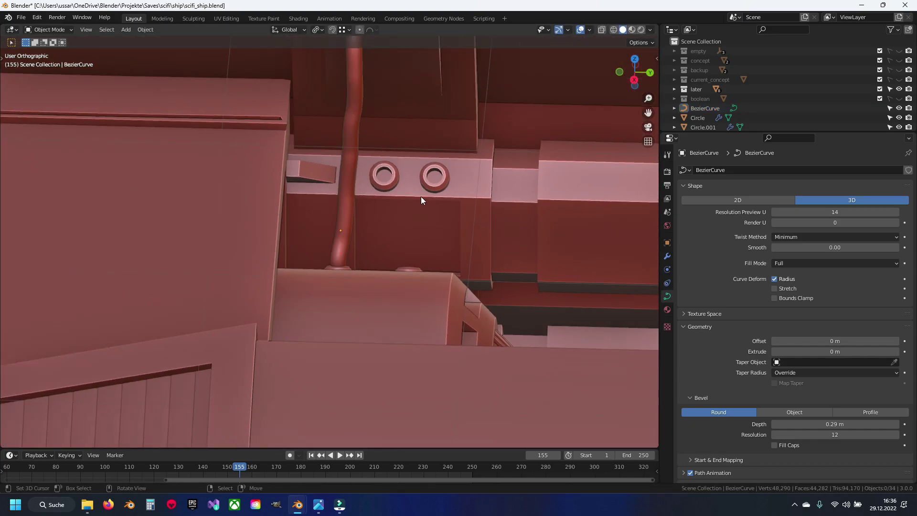
pyautogui.scroll(-5, 420, 196)
pyautogui.moveTo(371, 188)
pyautogui.mouseDown(button='middle')
pyautogui.moveTo(312, 159)
pyautogui.moveTo(328, 166)
pyautogui.mouseUp(button='middle')
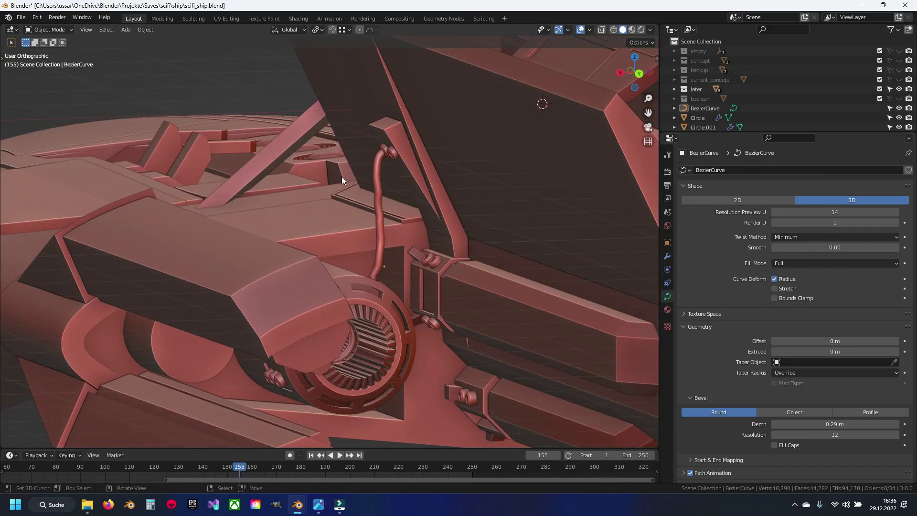
pyautogui.scroll(3, 339, 233)
pyautogui.scroll(4, 354, 294)
pyautogui.press('Tab')
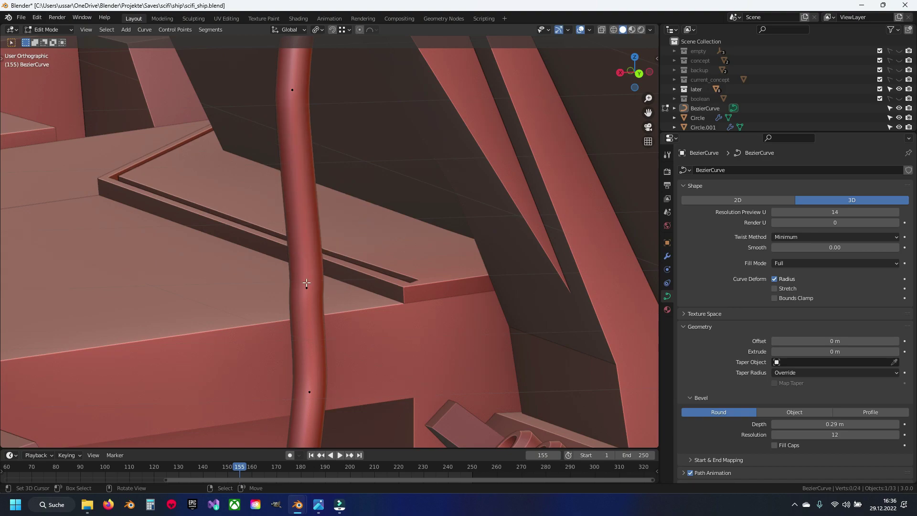
pyautogui.click(314, 291)
pyautogui.scroll(-3, 335, 268)
pyautogui.moveTo(335, 267)
pyautogui.mouseDown(button='middle')
pyautogui.moveTo(383, 235)
pyautogui.moveTo(336, 205)
pyautogui.moveTo(294, 202)
pyautogui.moveTo(325, 256)
pyautogui.moveTo(320, 246)
pyautogui.moveTo(288, 242)
pyautogui.mouseUp(button='middle')
pyautogui.press('Tab')
pyautogui.press('Tab')
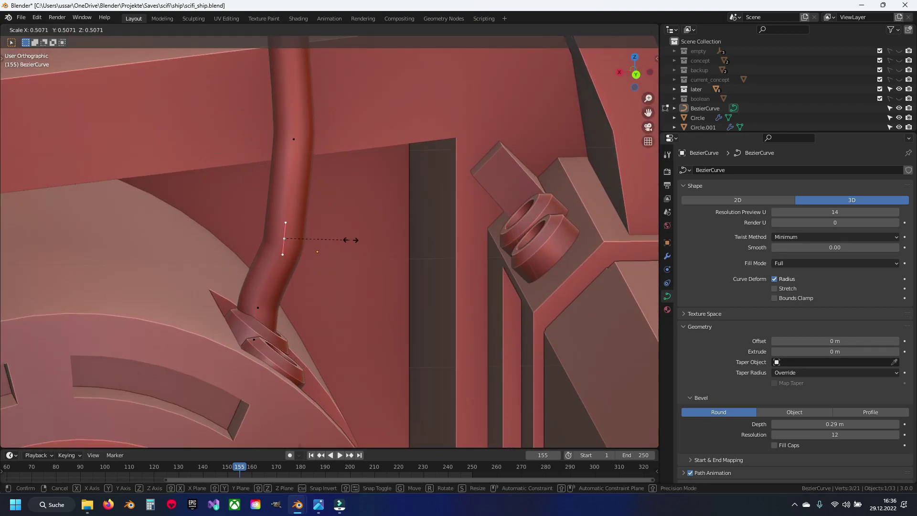
# Step: Scale, rotate and move control point handles to reshape the lower bend into the socket
pyautogui.click(352, 239)
pyautogui.rightClick(350, 214)
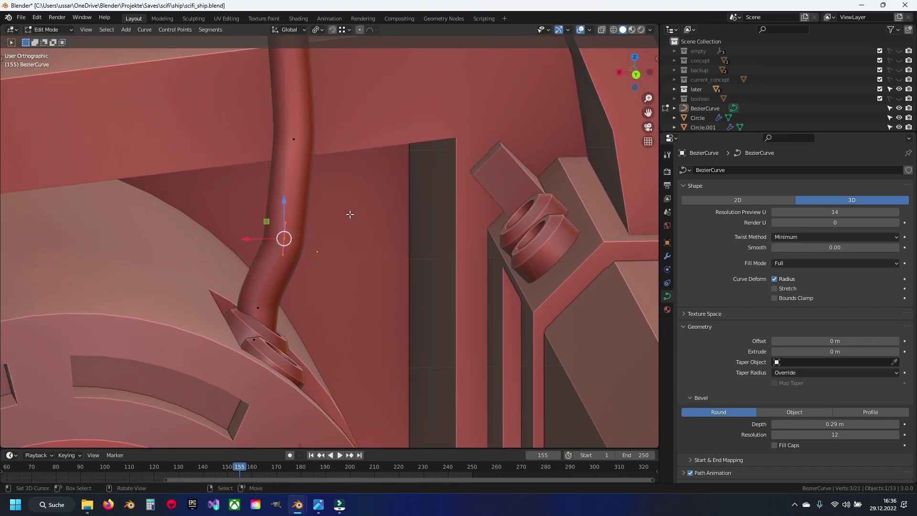
pyautogui.click(358, 224)
pyautogui.press('g')
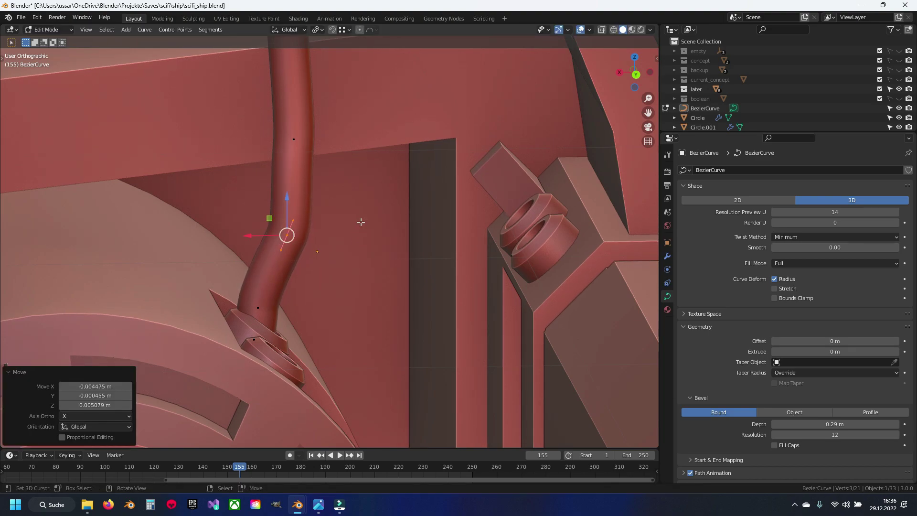
pyautogui.click(361, 220)
pyautogui.moveTo(361, 219); pyautogui.dragTo(324, 274, button='middle')
pyautogui.press('g')
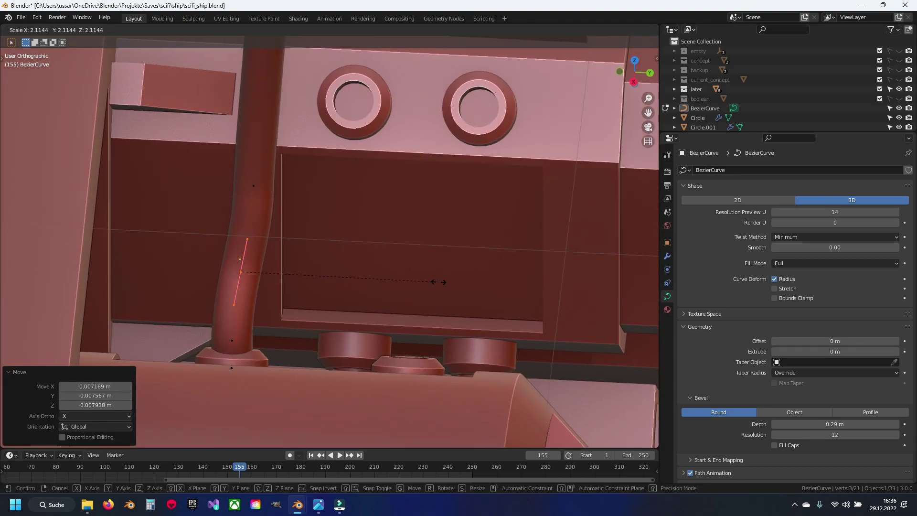
pyautogui.click(419, 249)
pyautogui.moveTo(285, 189); pyautogui.dragTo(270, 187, button='middle')
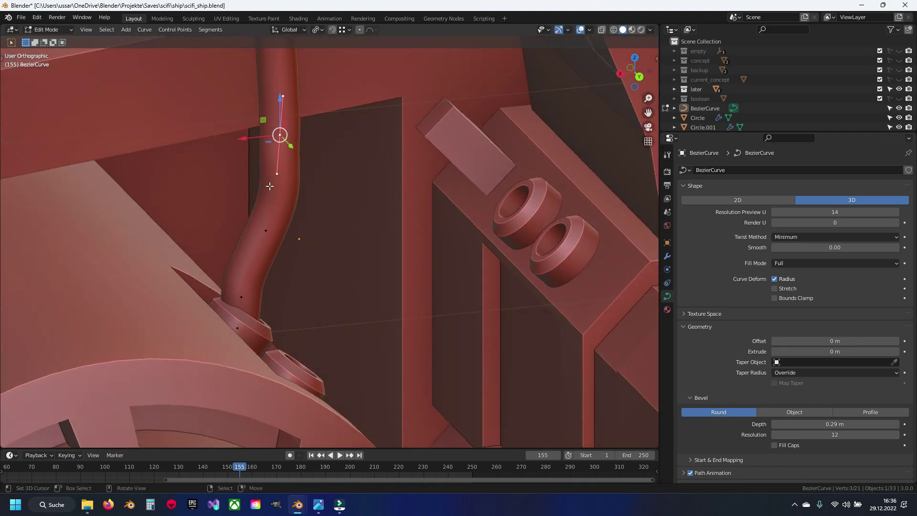
pyautogui.click(335, 187)
# Step: Return to Object Mode and orbit to inspect the reshaped pipe
pyautogui.press('Tab')
pyautogui.scroll(-3, 329, 168)
pyautogui.moveTo(348, 219)
pyautogui.mouseDown(button='middle')
pyautogui.moveTo(305, 235)
pyautogui.moveTo(389, 237)
pyautogui.moveTo(428, 268)
pyautogui.moveTo(369, 277)
pyautogui.moveTo(375, 289)
pyautogui.moveTo(301, 231)
pyautogui.moveTo(289, 232)
pyautogui.moveTo(436, 235)
pyautogui.moveTo(323, 234)
pyautogui.moveTo(346, 190)
pyautogui.mouseUp(button='middle')
pyautogui.scroll(5, 323, 234)
# Step: Keep the duplicated pipe spline in place, then slide it about 0.215 m along Y
pyautogui.rightClick(335, 205)
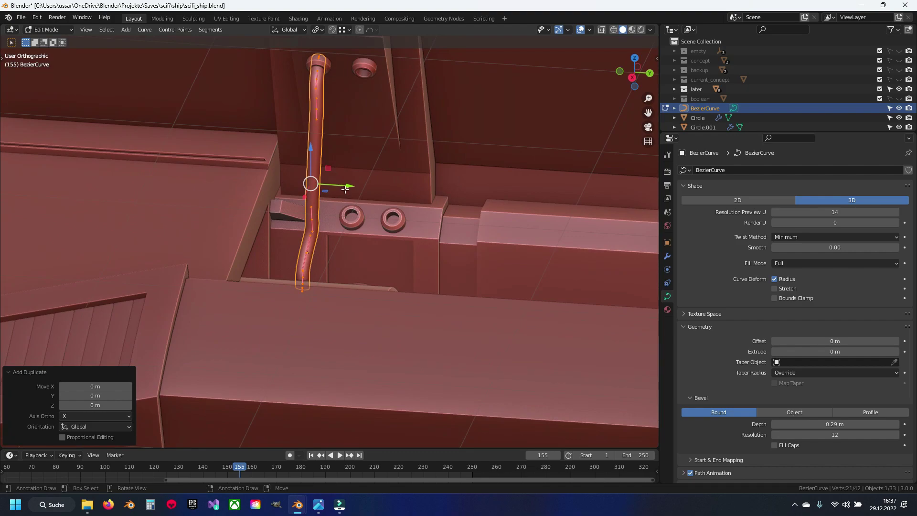
pyautogui.keyDown('shift'); pyautogui.moveTo(376, 162); pyautogui.dragTo(394, 220, button='middle'); pyautogui.keyUp('shift')
pyautogui.scroll(6, 382, 191)
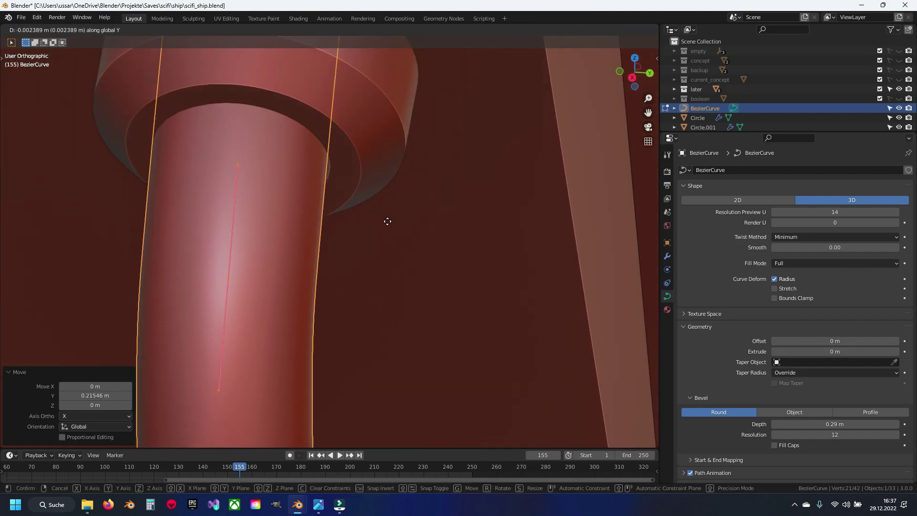
pyautogui.click(394, 225)
pyautogui.scroll(-5, 348, 239)
pyautogui.scroll(3, 357, 238)
pyautogui.keyDown('shift'); pyautogui.moveTo(356, 237); pyautogui.dragTo(403, 198, button='middle'); pyautogui.keyUp('shift')
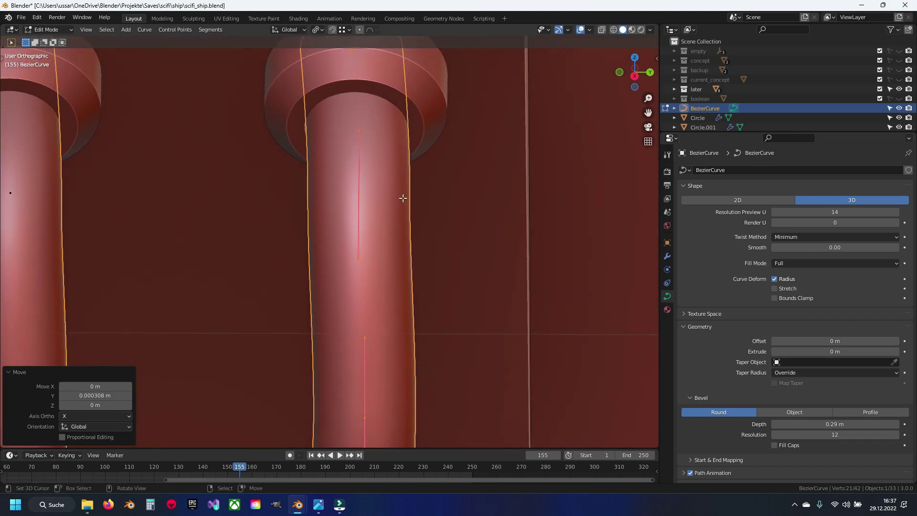
pyautogui.scroll(-5, 412, 180)
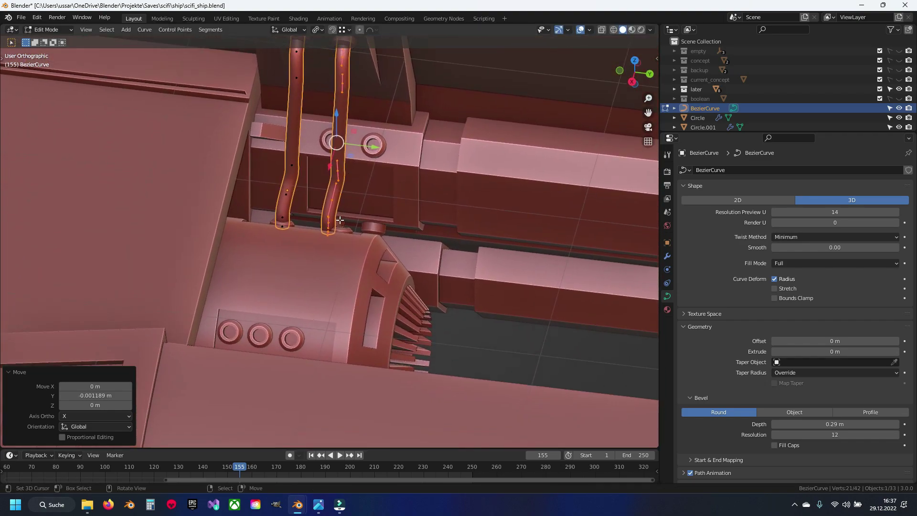
pyautogui.moveTo(412, 181)
pyautogui.mouseDown(button='middle')
pyautogui.moveTo(348, 206)
pyautogui.moveTo(334, 201)
pyautogui.mouseUp(button='middle')
# Step: Move the second pipe's base end point down into its socket
pyautogui.click(320, 205)
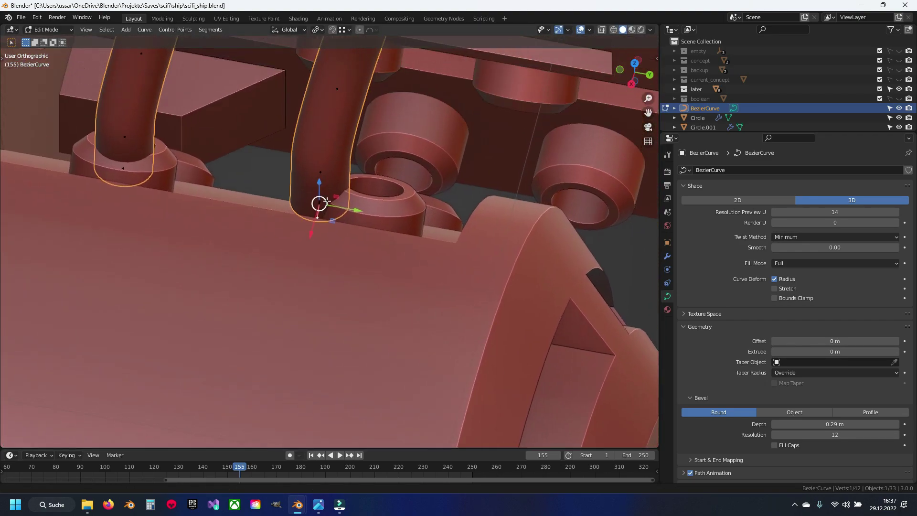
pyautogui.keyDown('shift'); pyautogui.moveTo(339, 90); pyautogui.dragTo(382, 148, button='middle'); pyautogui.keyUp('shift')
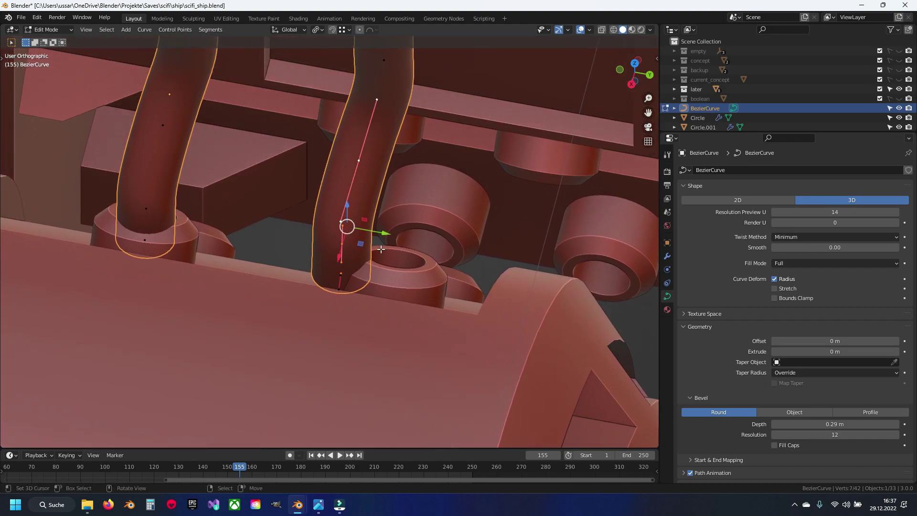
pyautogui.moveTo(395, 235); pyautogui.dragTo(429, 247)
pyautogui.moveTo(344, 227); pyautogui.dragTo(279, 184, button='middle')
pyautogui.scroll(3, 231, 153)
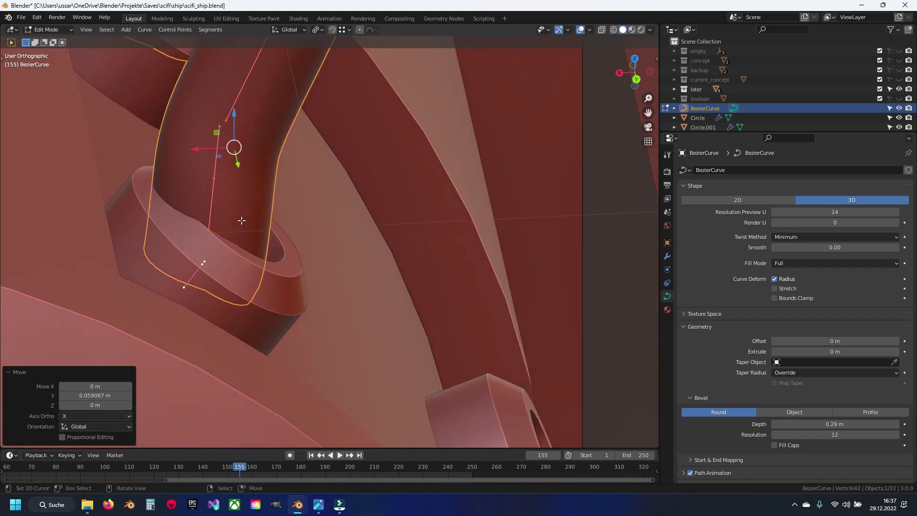
# Step: Rotate the base point's handle and reposition it to angle the lower bend
pyautogui.click(203, 172)
pyautogui.moveTo(203, 172); pyautogui.dragTo(311, 249, button='middle')
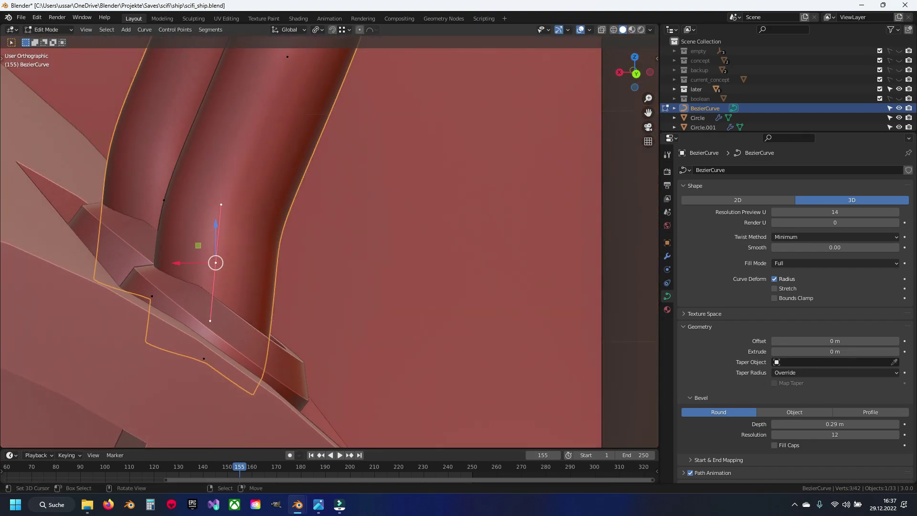
pyautogui.press('r')
pyautogui.click(345, 275)
pyautogui.press('g')
pyautogui.click(390, 305)
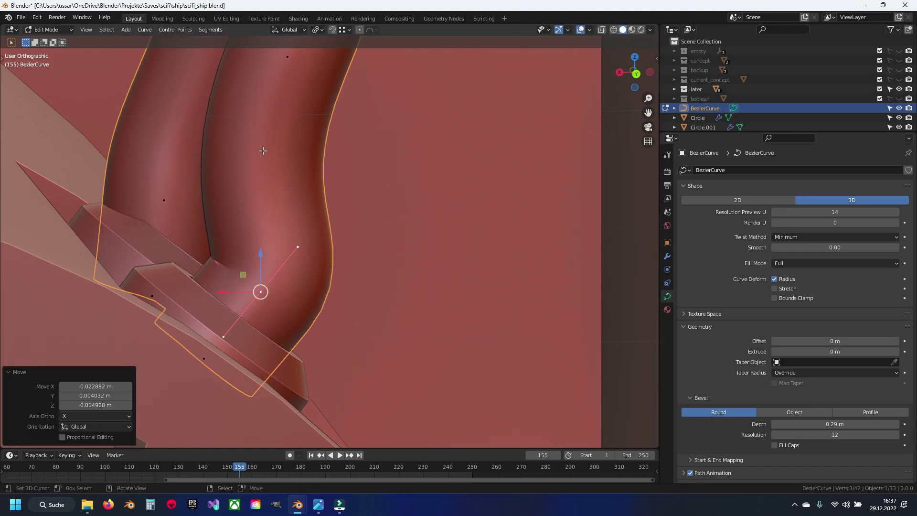
# Step: Shrink the upper control point's handles and move it to reshape the pipe
pyautogui.click(290, 86)
pyautogui.press('s')
pyautogui.click(372, 212)
pyautogui.moveTo(368, 182); pyautogui.dragTo(340, 213, button='middle')
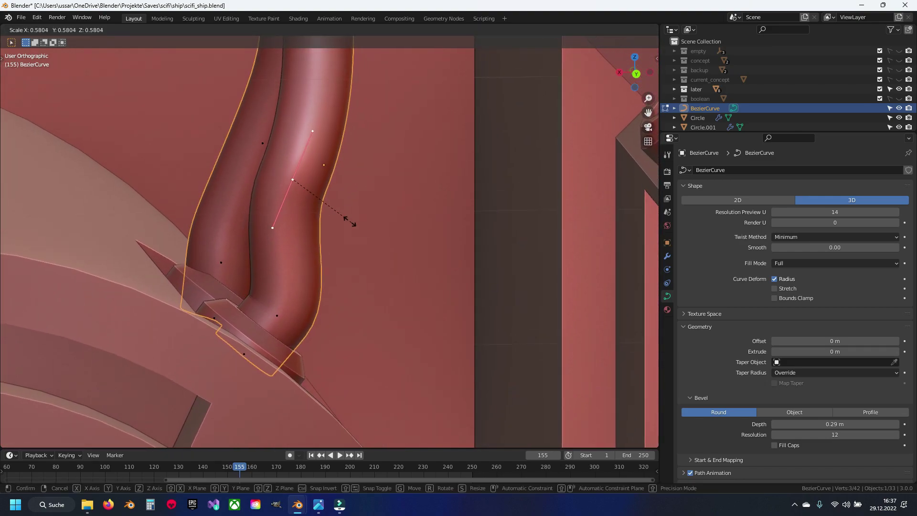
pyautogui.press('g')
pyautogui.click(409, 204)
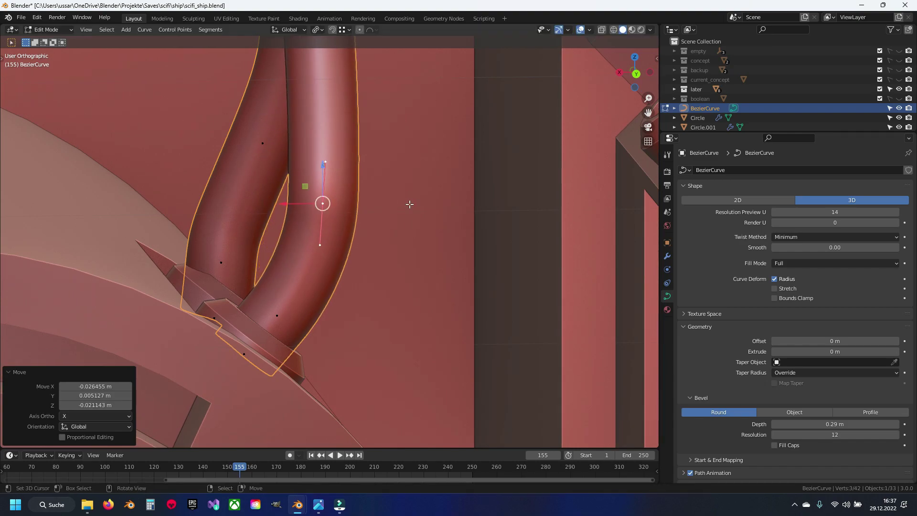
# Step: Adjust the rotation of the lower control points to smooth the bend
pyautogui.rightClick(426, 197)
pyautogui.moveTo(430, 205); pyautogui.dragTo(368, 225, button='middle')
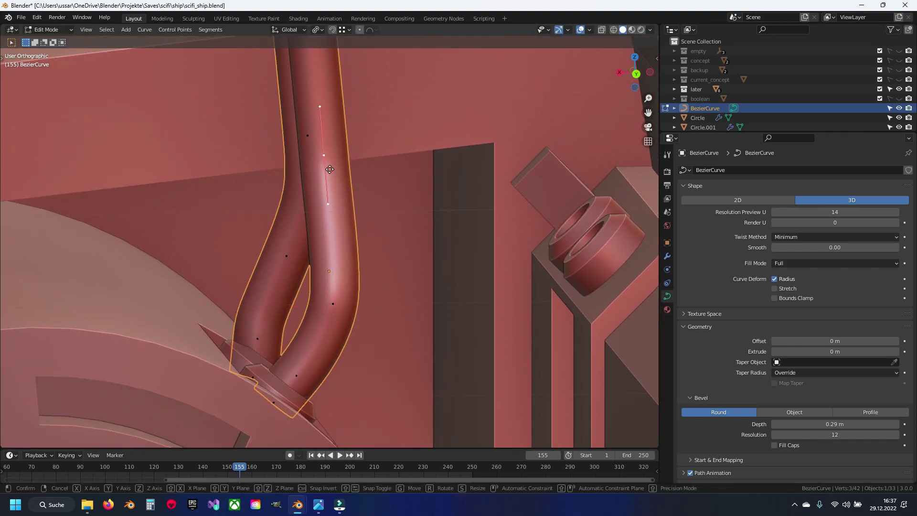
pyautogui.click(375, 232)
pyautogui.click(318, 361)
pyautogui.click(411, 333)
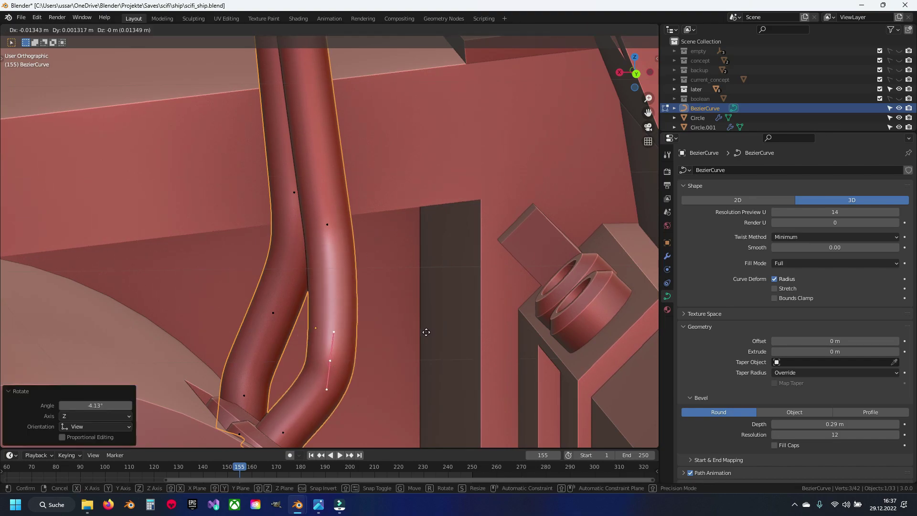
pyautogui.moveTo(415, 330)
pyautogui.mouseDown(button='middle')
pyautogui.moveTo(375, 234)
pyautogui.moveTo(350, 262)
pyautogui.moveTo(382, 290)
pyautogui.moveTo(334, 312)
pyautogui.moveTo(306, 243)
pyautogui.mouseUp(button='middle')
pyautogui.scroll(-3, 375, 234)
# Step: Slide the curve point slightly along the Y axis
pyautogui.press('Tab')
pyautogui.press('Tab')
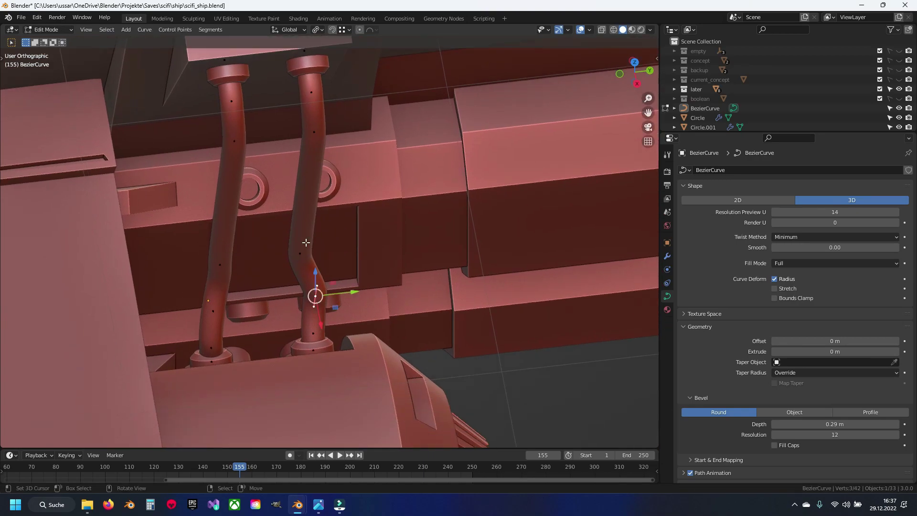
pyautogui.moveTo(319, 250); pyautogui.dragTo(325, 250)
pyautogui.scroll(4, 335, 258)
pyautogui.moveTo(334, 258); pyautogui.dragTo(348, 262, button='middle')
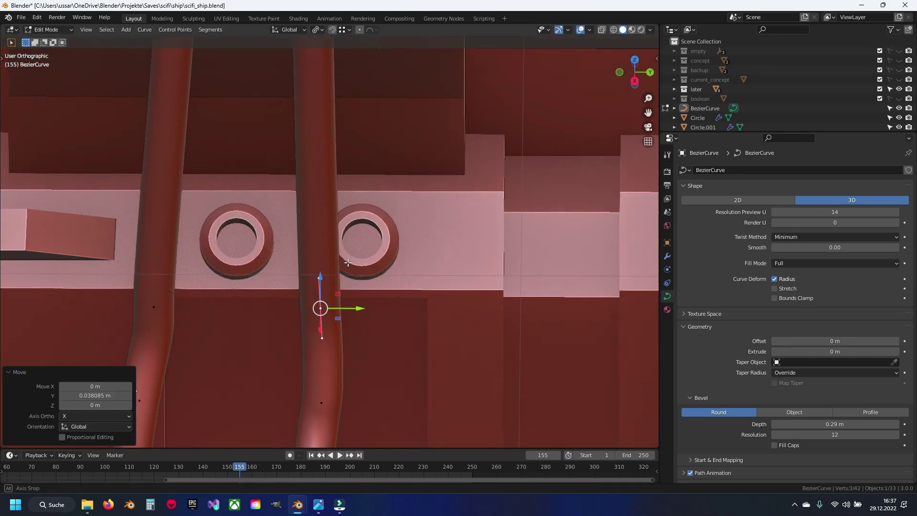
pyautogui.scroll(-4, 345, 182)
# Step: Return to Object Mode and save scifi_ship.blend
pyautogui.press('Tab')
pyautogui.moveTo(345, 182)
pyautogui.mouseDown(button='middle')
pyautogui.moveTo(411, 280)
pyautogui.moveTo(339, 308)
pyautogui.moveTo(413, 283)
pyautogui.moveTo(394, 251)
pyautogui.moveTo(325, 237)
pyautogui.moveTo(317, 205)
pyautogui.moveTo(297, 206)
pyautogui.moveTo(347, 258)
pyautogui.mouseUp(button='middle')
pyautogui.hotkey('ctrl', 's')
pyautogui.scroll(-3, 339, 308)
pyautogui.scroll(-2, 374, 242)
pyautogui.scroll(6, 347, 259)
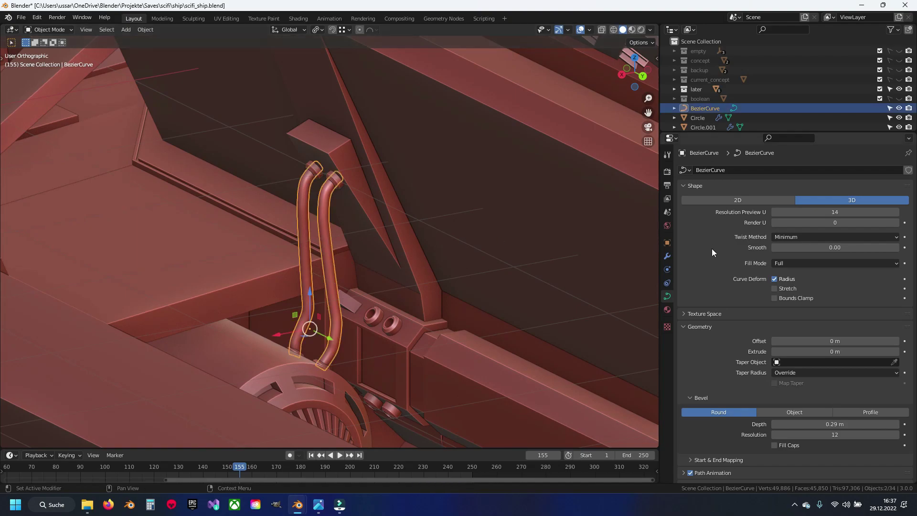
pyautogui.click(667, 256)
pyautogui.click(722, 172)
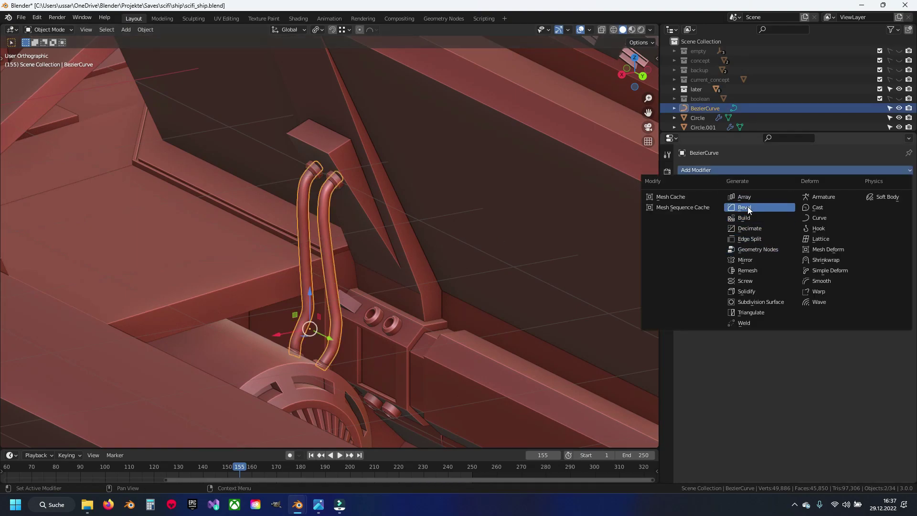
pyautogui.click(748, 261)
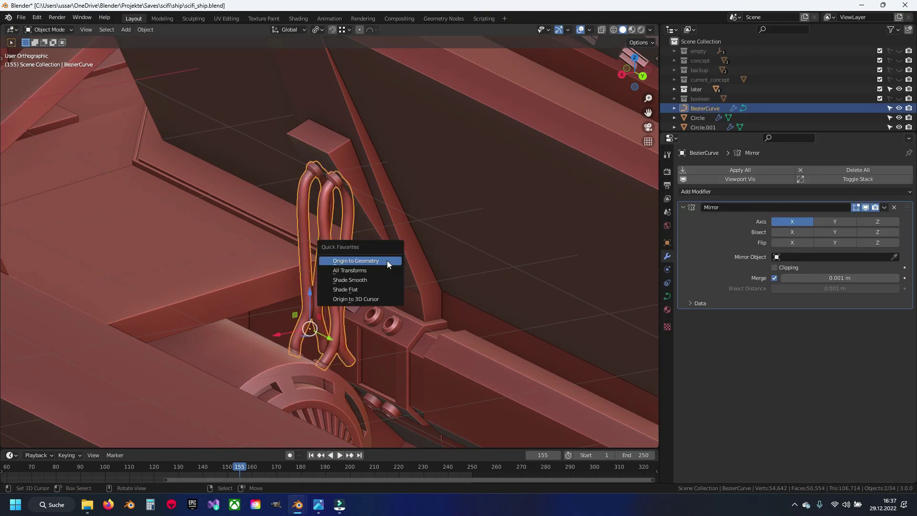
pyautogui.hotkey('shift', 's')
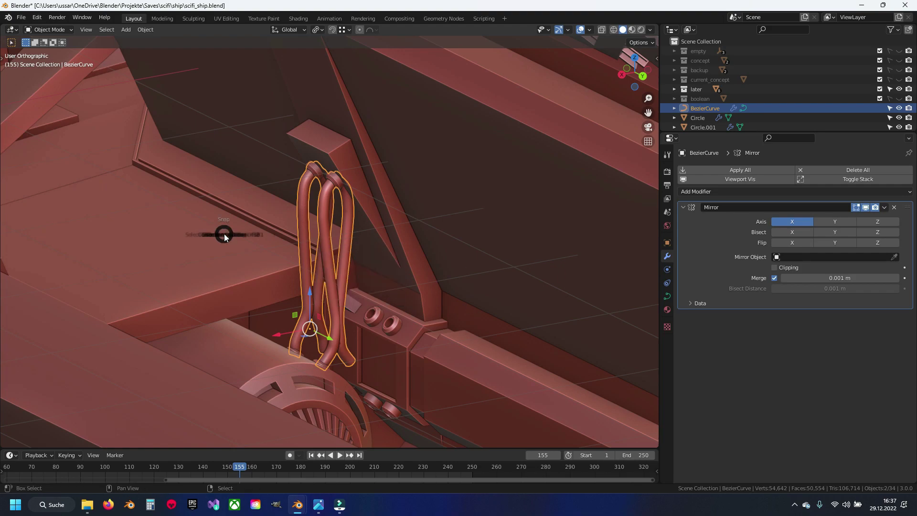
pyautogui.press('q')
pyautogui.click(364, 289)
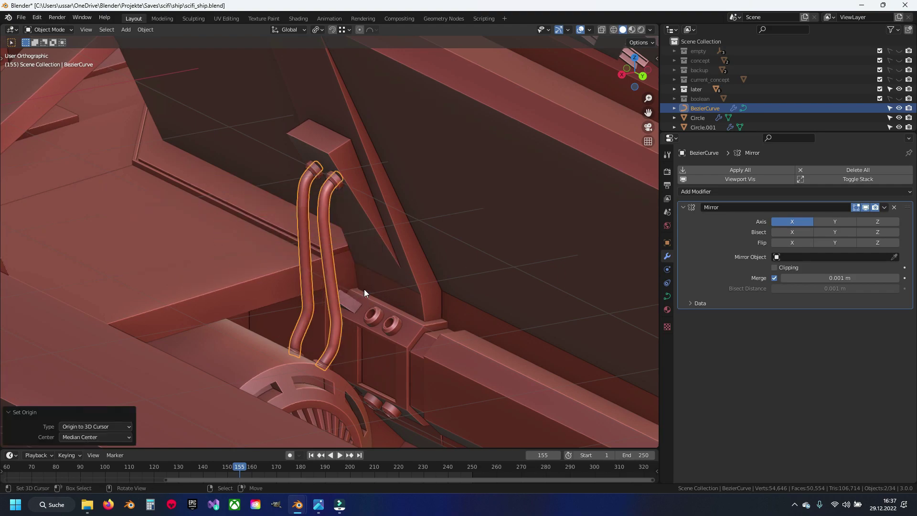
pyautogui.scroll(-8, 386, 260)
pyautogui.moveTo(386, 260)
pyautogui.mouseDown(button='middle')
pyautogui.moveTo(425, 256)
pyautogui.moveTo(409, 274)
pyautogui.moveTo(349, 227)
pyautogui.moveTo(343, 214)
pyautogui.moveTo(377, 192)
pyautogui.moveTo(400, 217)
pyautogui.moveTo(205, 213)
pyautogui.moveTo(225, 205)
pyautogui.mouseUp(button='middle')
pyautogui.hotkey('alt', 'a')
pyautogui.hotkey('ctrl', 's')
pyautogui.scroll(5, 413, 216)
pyautogui.scroll(-3, 420, 216)
pyautogui.scroll(2, 419, 217)
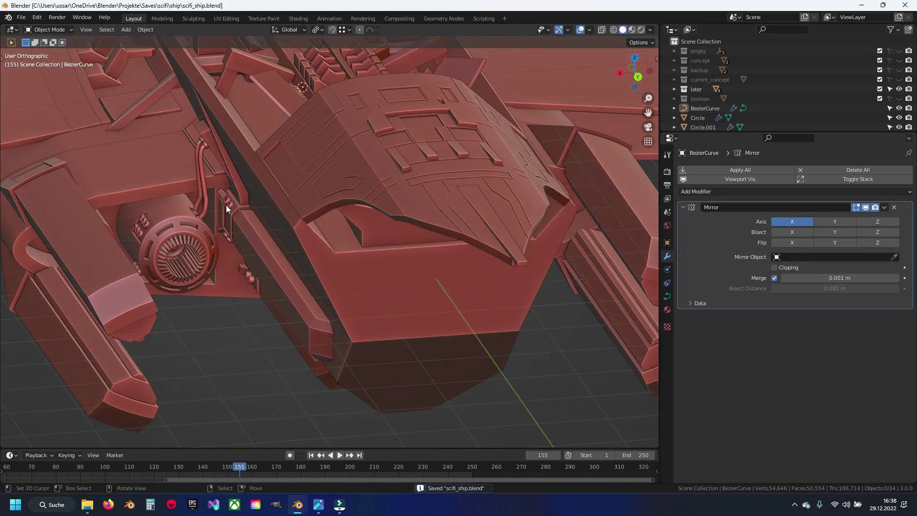
pyautogui.click(228, 202)
pyautogui.click(711, 171)
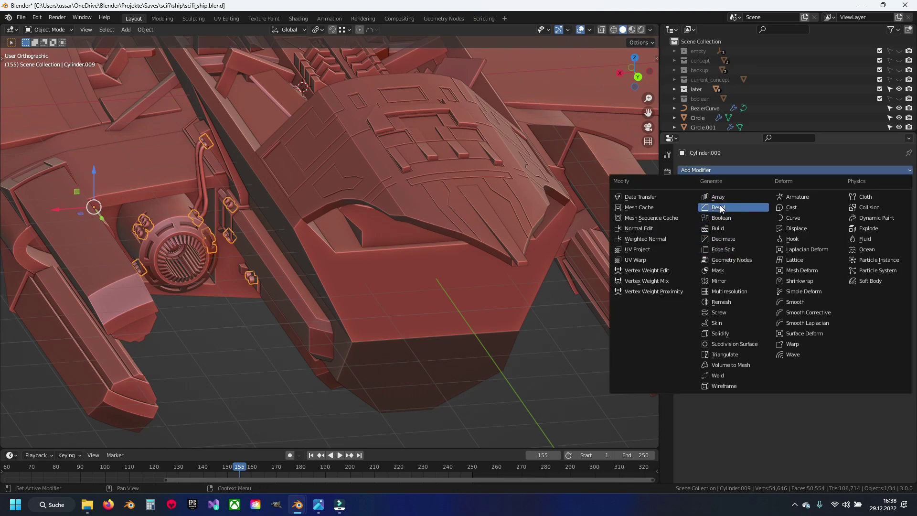
pyautogui.click(725, 279)
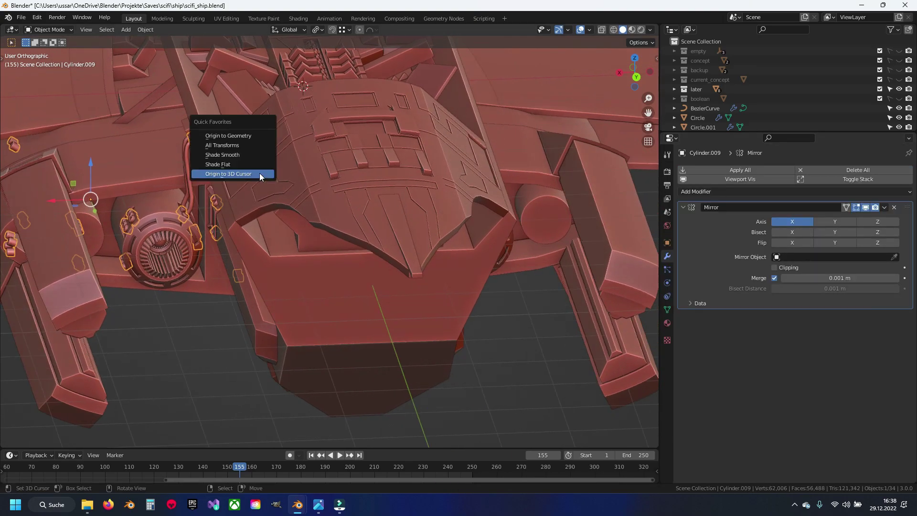
pyautogui.press('q')
pyautogui.click(301, 181)
pyautogui.moveTo(323, 189)
pyautogui.mouseDown(button='middle')
pyautogui.moveTo(377, 203)
pyautogui.moveTo(326, 242)
pyautogui.moveTo(394, 210)
pyautogui.mouseUp(button='middle')
pyautogui.hotkey('alt', 'a')
pyautogui.hotkey('ctrl', 's')
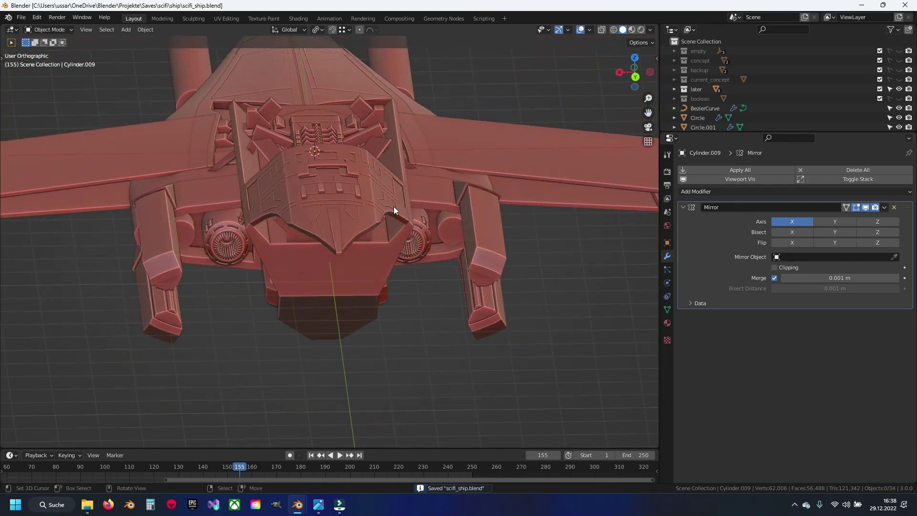
pyautogui.scroll(3, 394, 211)
pyautogui.moveTo(256, 211); pyautogui.dragTo(273, 220, button='middle')
pyautogui.scroll(2, 325, 208)
pyautogui.moveTo(326, 208)
pyautogui.mouseDown(button='middle')
pyautogui.moveTo(338, 225)
pyautogui.moveTo(222, 214)
pyautogui.moveTo(335, 201)
pyautogui.moveTo(303, 204)
pyautogui.moveTo(332, 178)
pyautogui.moveTo(318, 150)
pyautogui.moveTo(295, 152)
pyautogui.moveTo(290, 121)
pyautogui.moveTo(314, 185)
pyautogui.mouseUp(button='middle')
pyautogui.scroll(-3, 338, 226)
pyautogui.scroll(1, 303, 203)
pyautogui.scroll(-2, 303, 202)
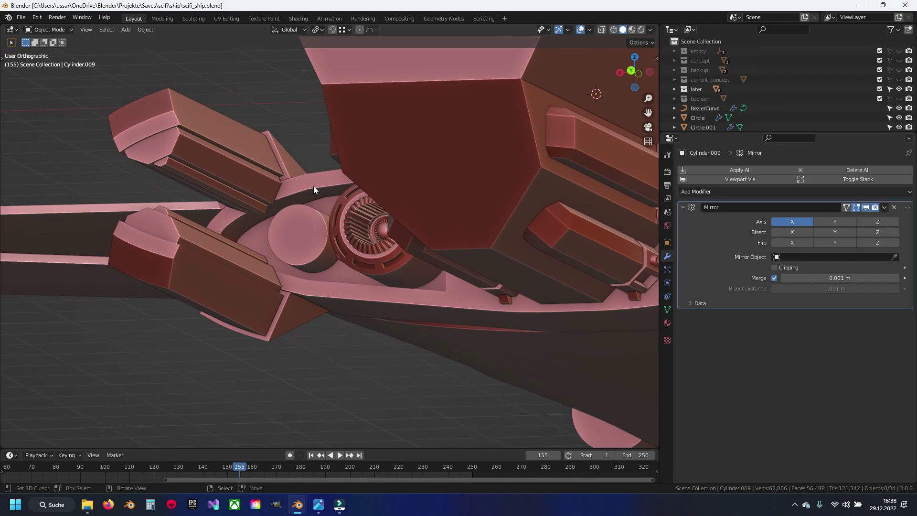
# Step: Adjust the cylinder's selected geometry in Edit Mode and save scifi_ship.blend
pyautogui.click(307, 240)
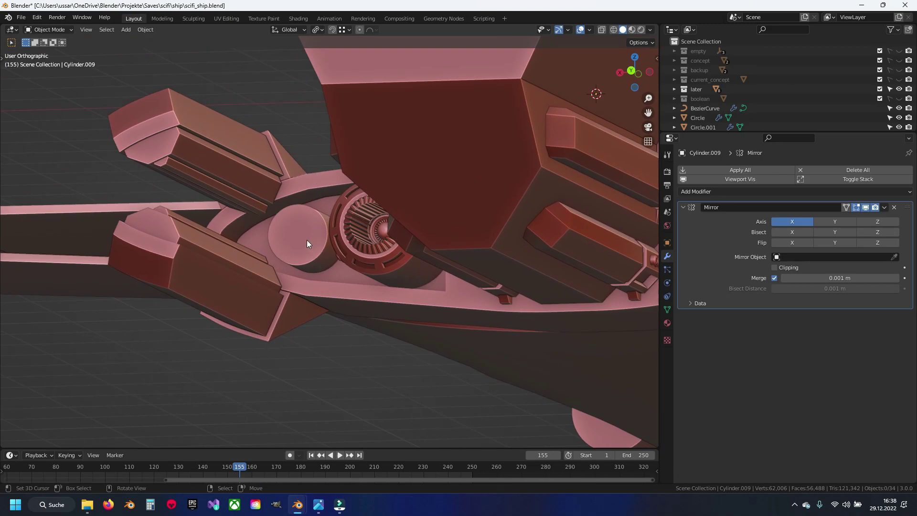
pyautogui.press('Tab')
pyautogui.moveTo(307, 239)
pyautogui.mouseDown(button='middle')
pyautogui.moveTo(324, 255)
pyautogui.moveTo(356, 252)
pyautogui.mouseUp(button='middle')
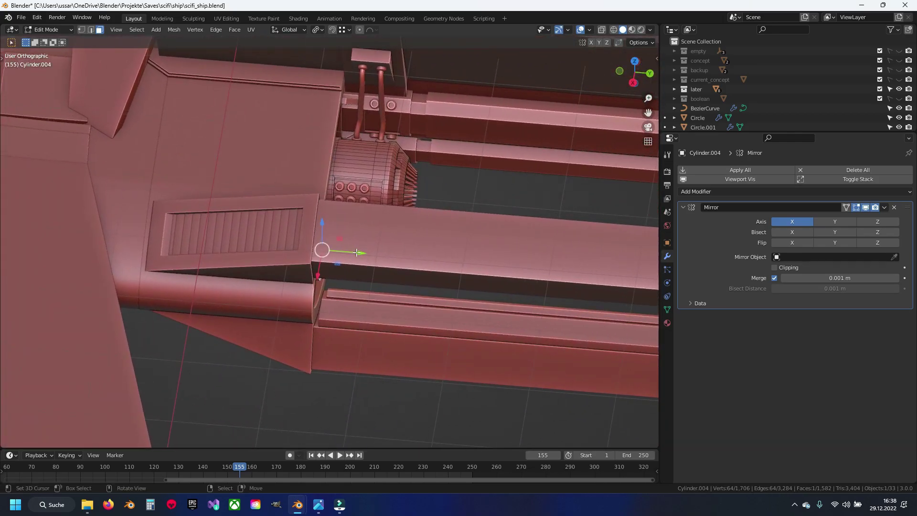
pyautogui.click(510, 271)
pyautogui.moveTo(510, 272)
pyautogui.mouseDown(button='middle')
pyautogui.moveTo(320, 269)
pyautogui.moveTo(342, 253)
pyautogui.moveTo(333, 254)
pyautogui.moveTo(300, 306)
pyautogui.moveTo(311, 259)
pyautogui.mouseUp(button='middle')
pyautogui.press('Tab')
pyautogui.hotkey('ctrl', 's')
pyautogui.scroll(-5, 320, 270)
pyautogui.scroll(5, 320, 247)
# Step: Bevel Cylinder.004's end-cap edge loop by 0.124 m and save the file
pyautogui.click(320, 247)
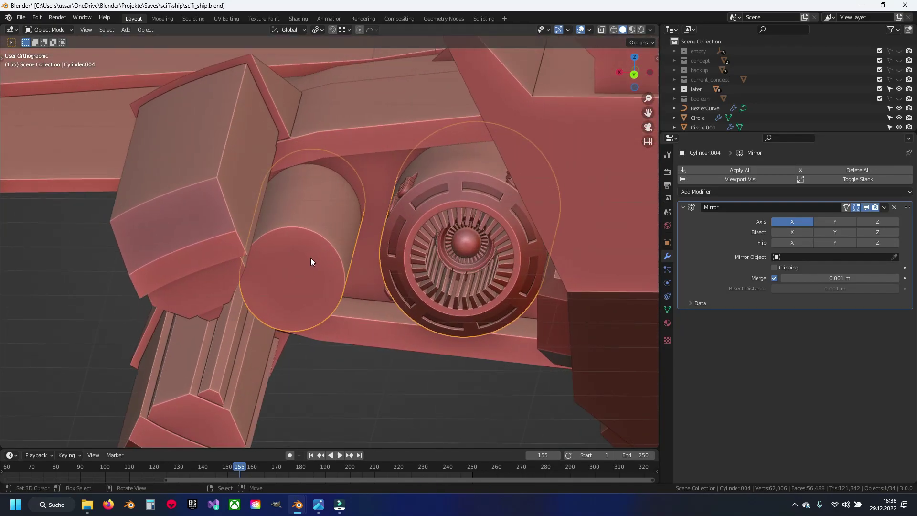
pyautogui.press('Tab')
pyautogui.scroll(2, 287, 272)
pyautogui.scroll(2, 275, 230)
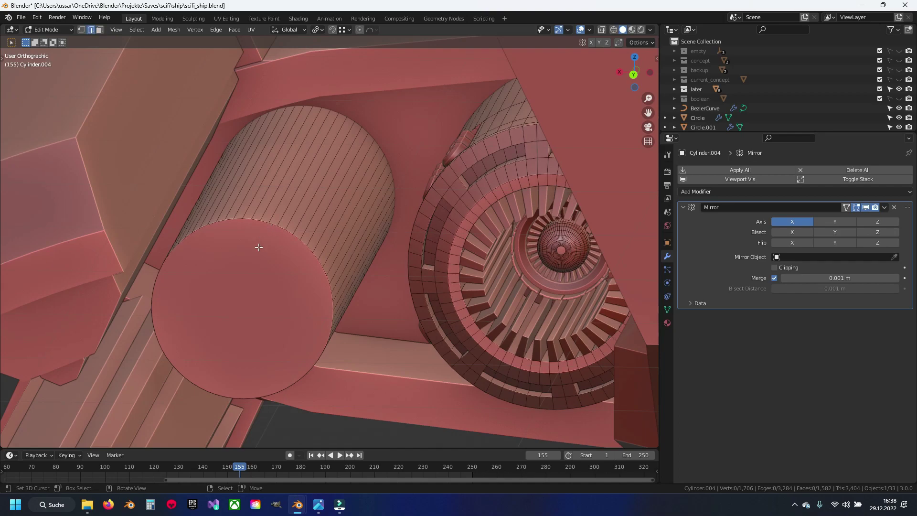
pyautogui.keyDown('alt'); pyautogui.click(252, 222); pyautogui.keyUp('alt')
pyautogui.hotkey('ctrl', 'b')
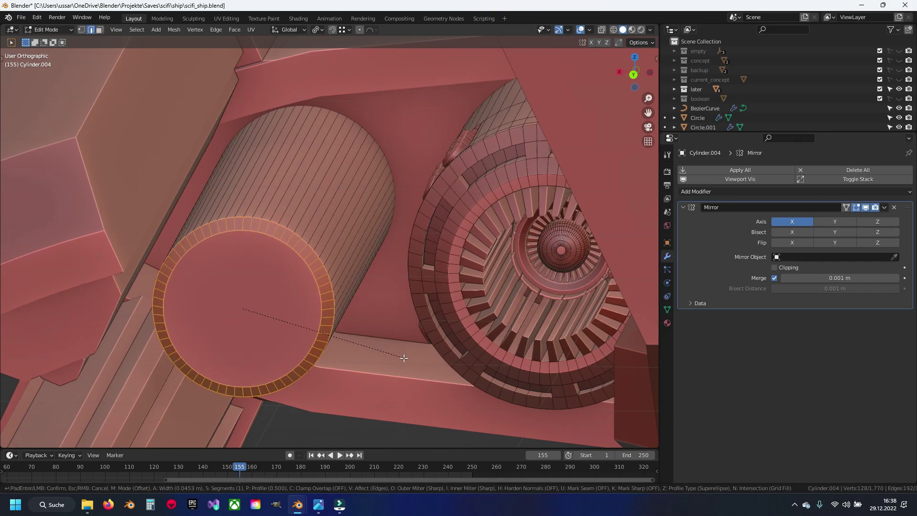
pyautogui.click(419, 374)
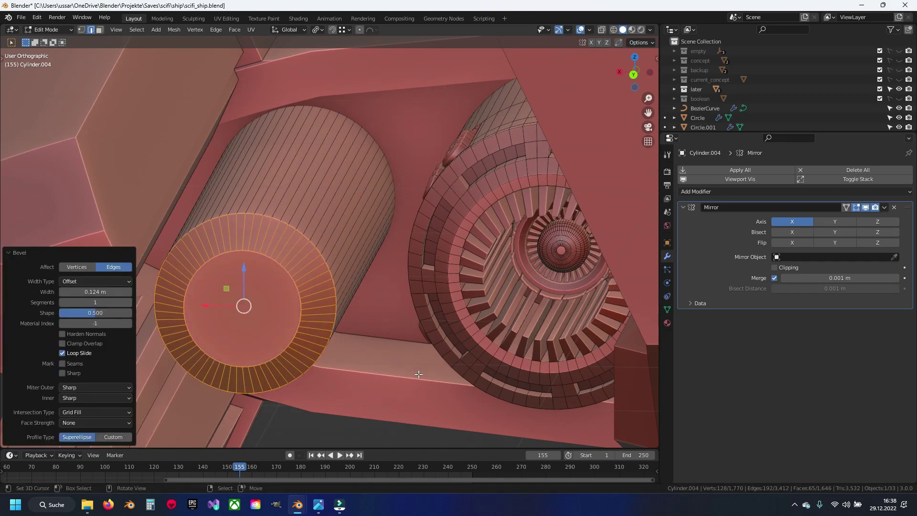
pyautogui.press('Tab')
pyautogui.scroll(-3, 352, 323)
pyautogui.scroll(-5, 308, 288)
pyautogui.hotkey('ctrl', 's')
# Step: Select the BezierCurve pipe and view it from the back with Ctrl+Numpad 1
pyautogui.moveTo(356, 300)
pyautogui.mouseDown(button='middle')
pyautogui.moveTo(396, 299)
pyautogui.moveTo(342, 326)
pyautogui.mouseUp(button='middle')
pyautogui.scroll(5, 342, 326)
pyautogui.moveTo(290, 251)
pyautogui.mouseDown(button='middle')
pyautogui.moveTo(339, 239)
pyautogui.moveTo(304, 208)
pyautogui.moveTo(300, 234)
pyautogui.moveTo(299, 225)
pyautogui.moveTo(339, 250)
pyautogui.mouseUp(button='middle')
pyautogui.click(310, 225)
pyautogui.press('ctrl+KP_1')
pyautogui.scroll(2, 299, 225)
pyautogui.scroll(-2, 303, 225)
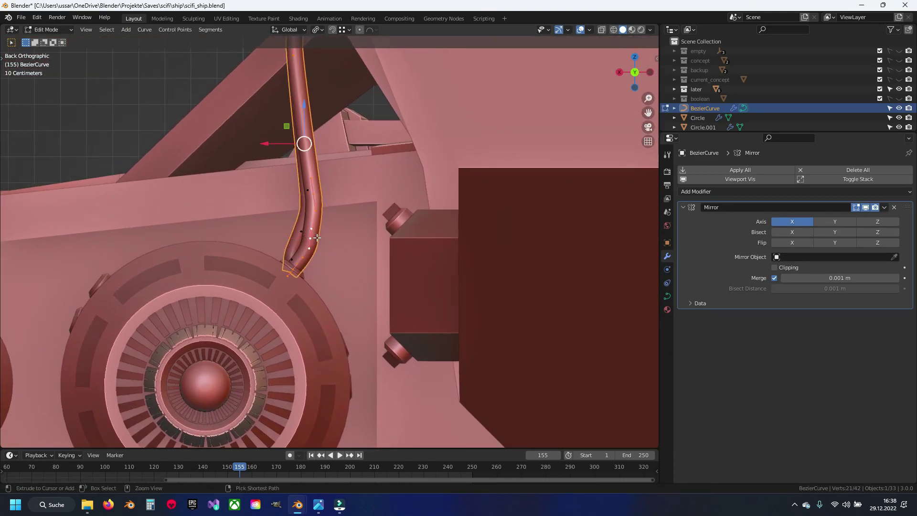
# Step: Duplicate the pipe spline, offset -0.22413 m on X and -0.56955 m on Z, in wireframe view
pyautogui.scroll(-3, 310, 232)
pyautogui.hotkey('shift', 'd')
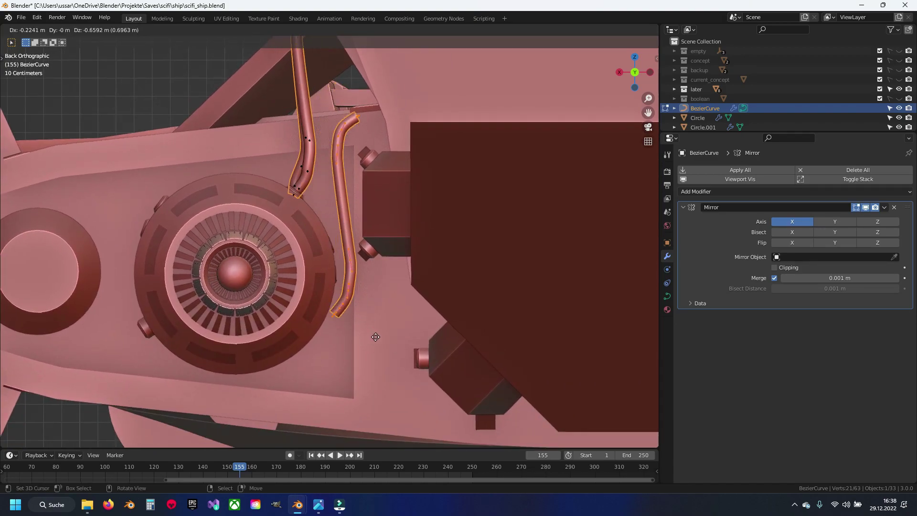
pyautogui.click(351, 260)
pyautogui.scroll(3, 353, 262)
pyautogui.hotkey('shift', 'z')
pyautogui.scroll(2, 353, 261)
pyautogui.scroll(-2, 359, 258)
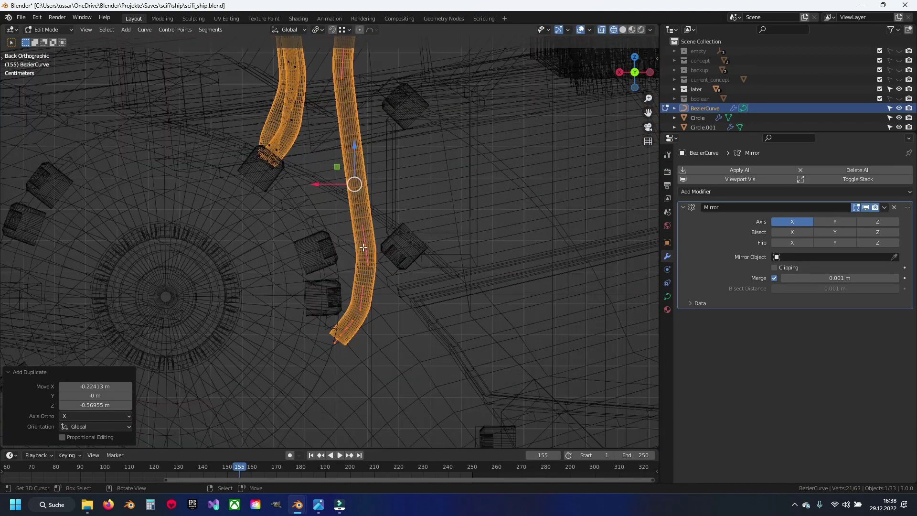
pyautogui.keyDown('shift'); pyautogui.scroll(2, 363, 266); pyautogui.keyUp('shift')
pyautogui.scroll(1, 364, 267)
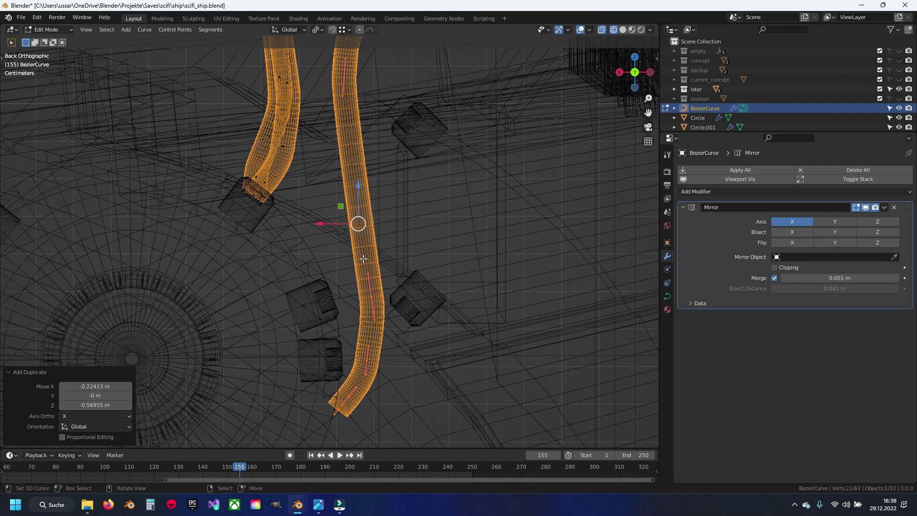
pyautogui.keyDown('shift'); pyautogui.scroll(-2, 334, 308); pyautogui.keyUp('shift')
# Step: Leave curve editing and select the Cylinder.009 socket blocks object
pyautogui.press('Tab')
pyautogui.click(313, 269)
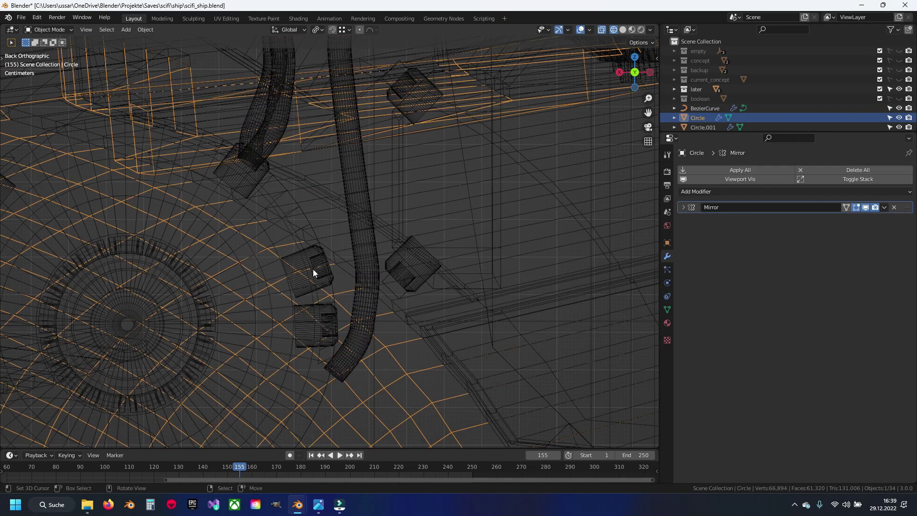
pyautogui.scroll(-3, 334, 302)
pyautogui.scroll(-2, 335, 303)
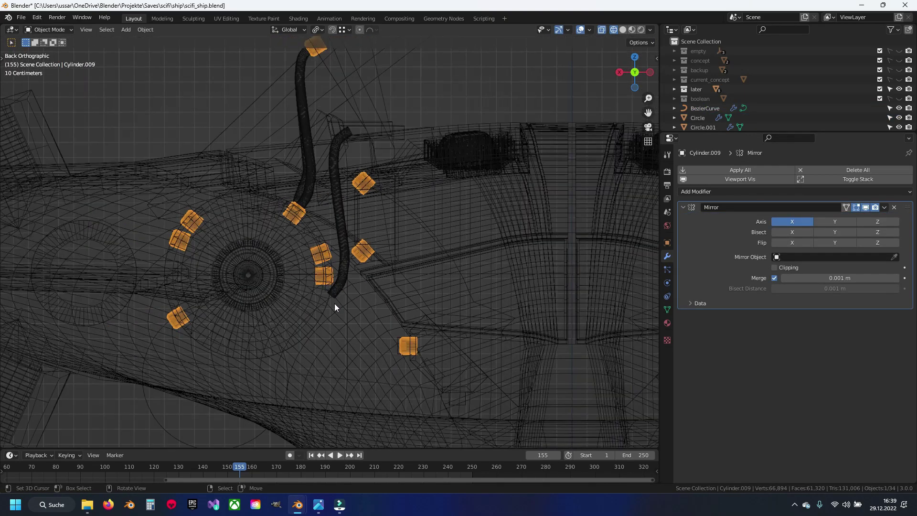
pyautogui.scroll(4, 367, 256)
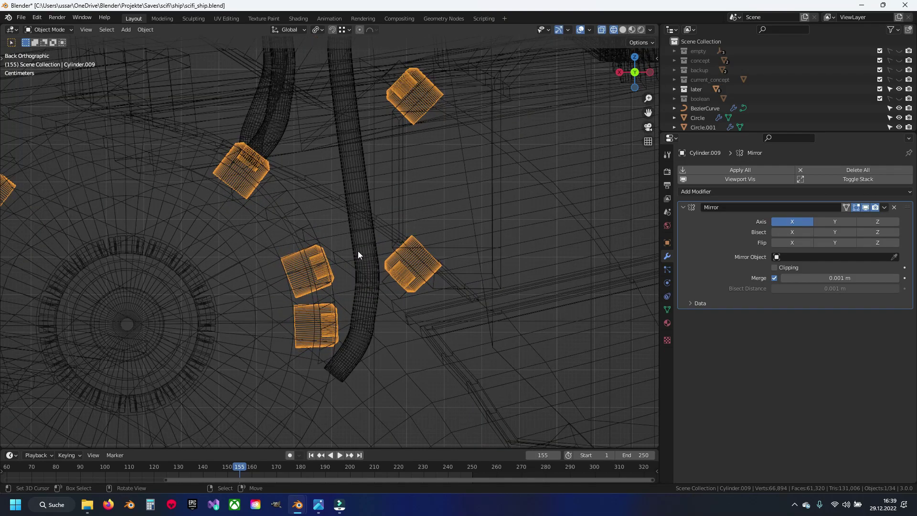
pyautogui.scroll(2, 357, 251)
# Step: Add a third socket block to Cylinder.009, rotated -11.6° and placed near the engine
pyautogui.press('Tab')
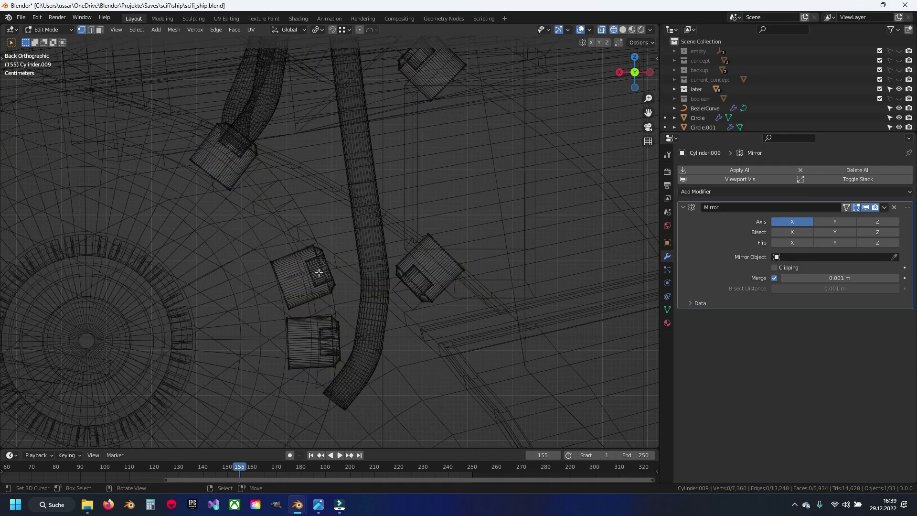
pyautogui.hotkey('ctrl', 'l')
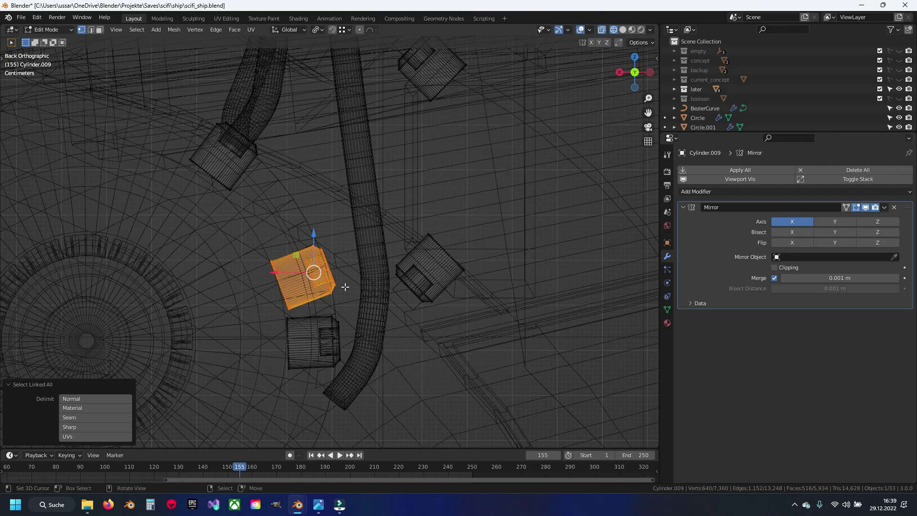
pyautogui.scroll(1, 345, 286)
pyautogui.click(313, 205)
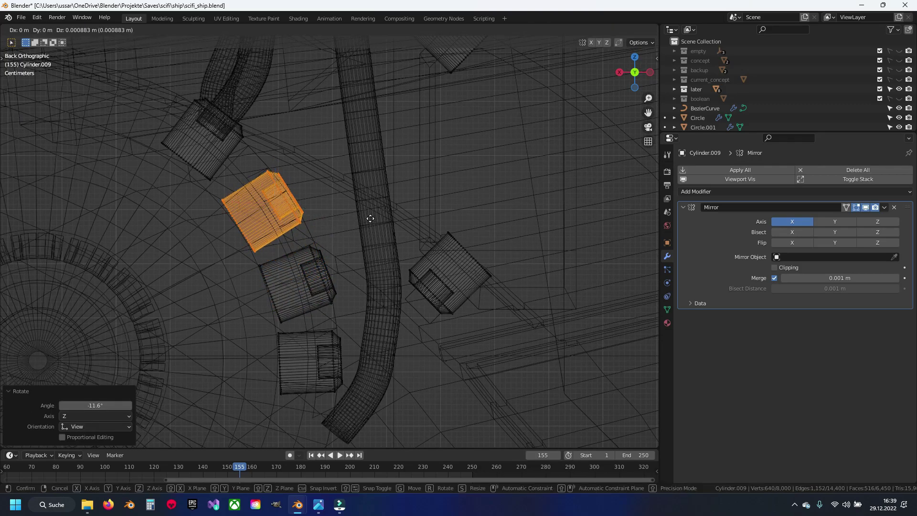
pyautogui.click(398, 228)
pyautogui.click(399, 222)
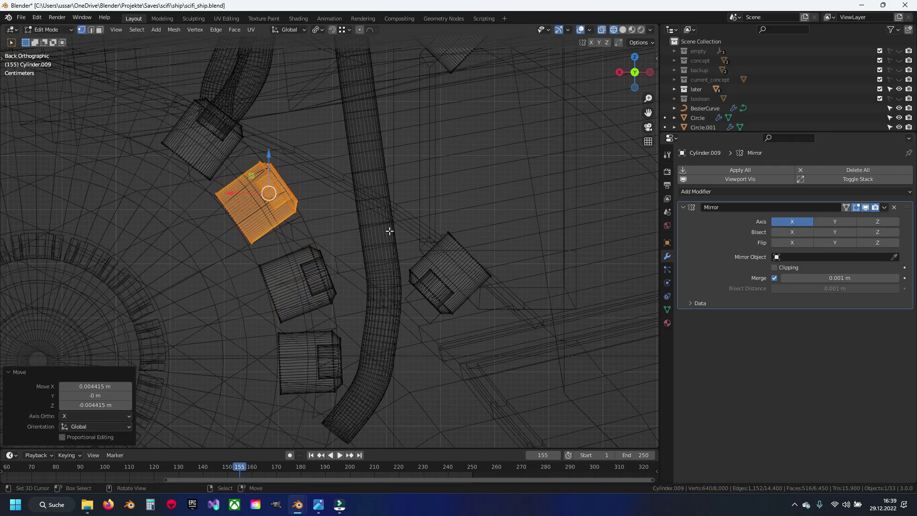
pyautogui.press('Tab')
pyautogui.hotkey('shift', 'z')
# Step: Raise the third pipe's lower end points toward the new socket block
pyautogui.click(354, 210)
pyautogui.hotkey('shift', 'z')
pyautogui.scroll(3, 365, 222)
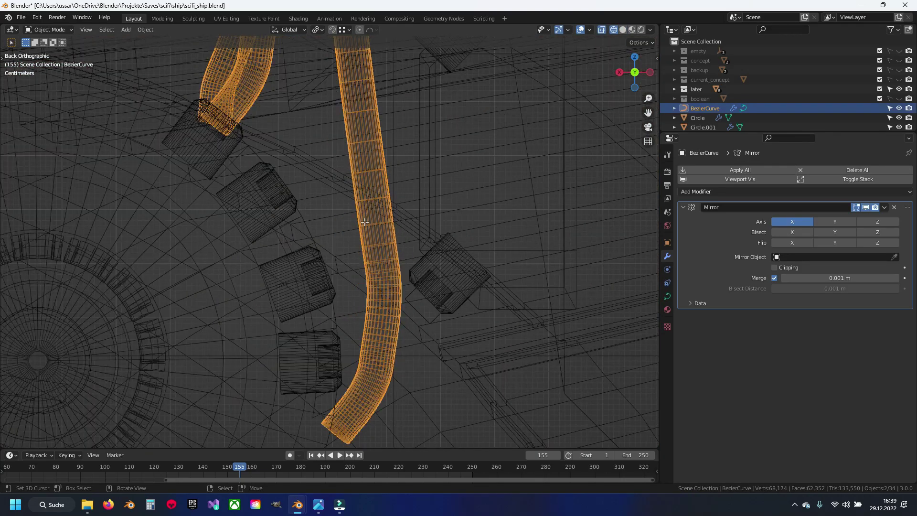
pyautogui.press('g')
pyautogui.click(371, 183)
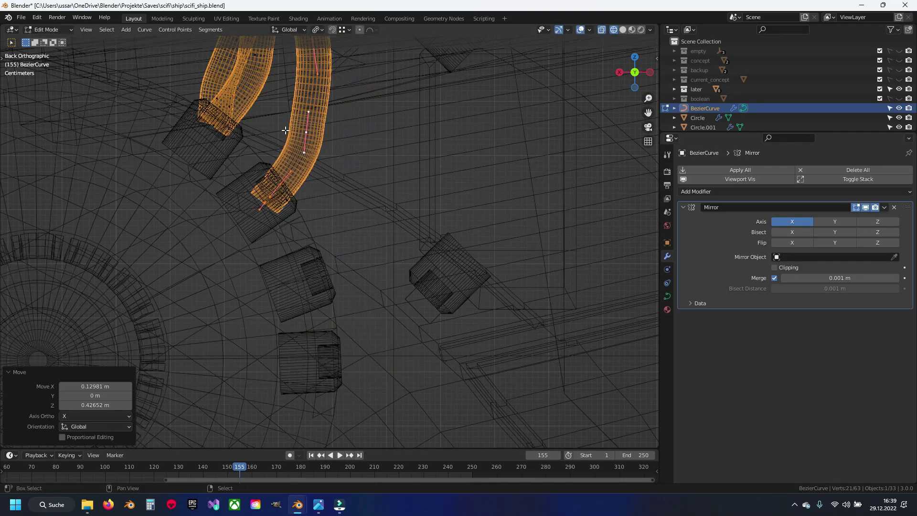
pyautogui.scroll(2, 371, 183)
pyautogui.press('Escape')
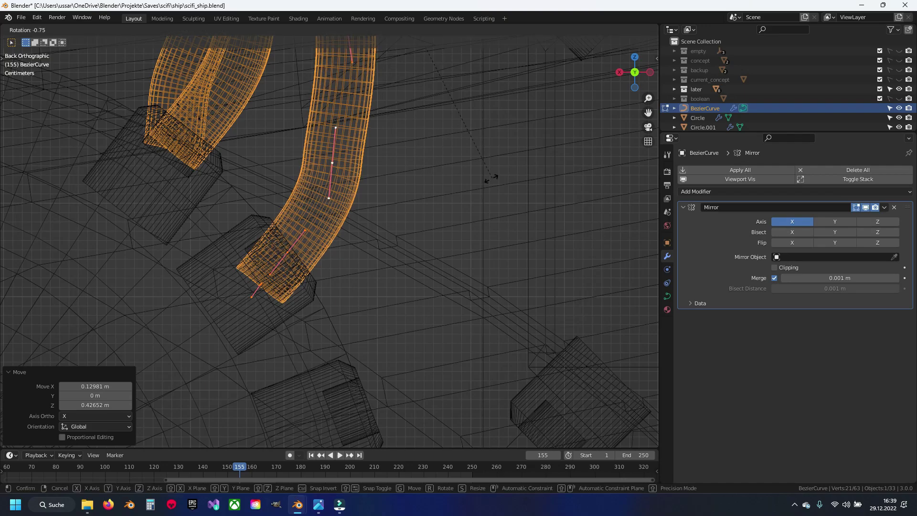
pyautogui.press('Escape')
pyautogui.press('Tab')
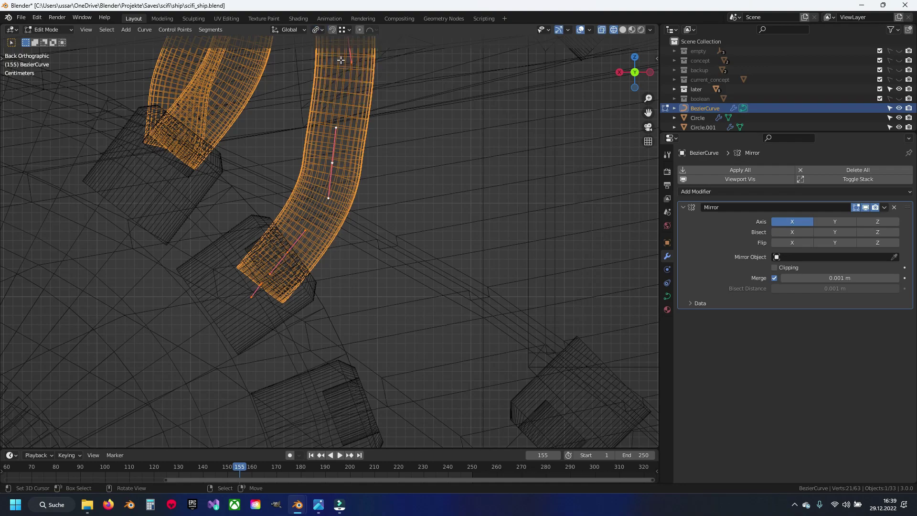
# Step: Rotate the pipe curve's end control point so the tube bends downward
pyautogui.press('Escape')
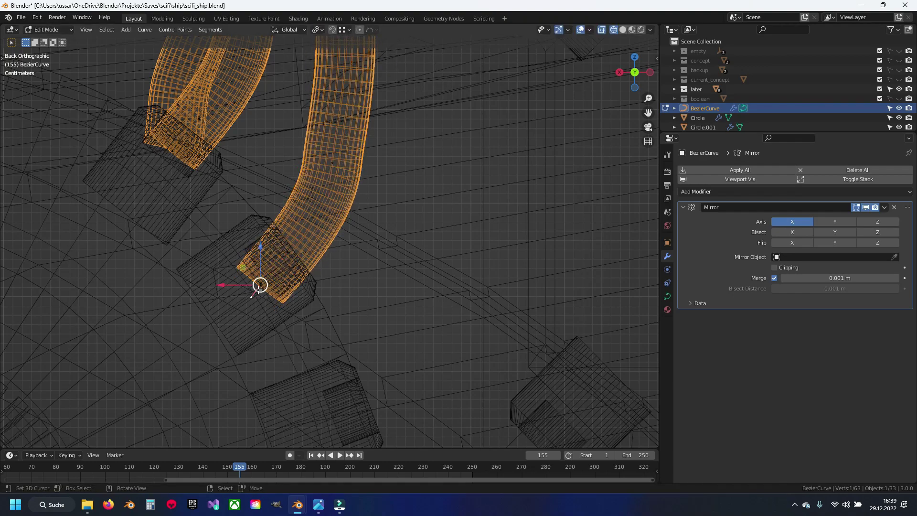
pyautogui.click(261, 283)
pyautogui.scroll(1, 277, 253)
pyautogui.scroll(2, 277, 253)
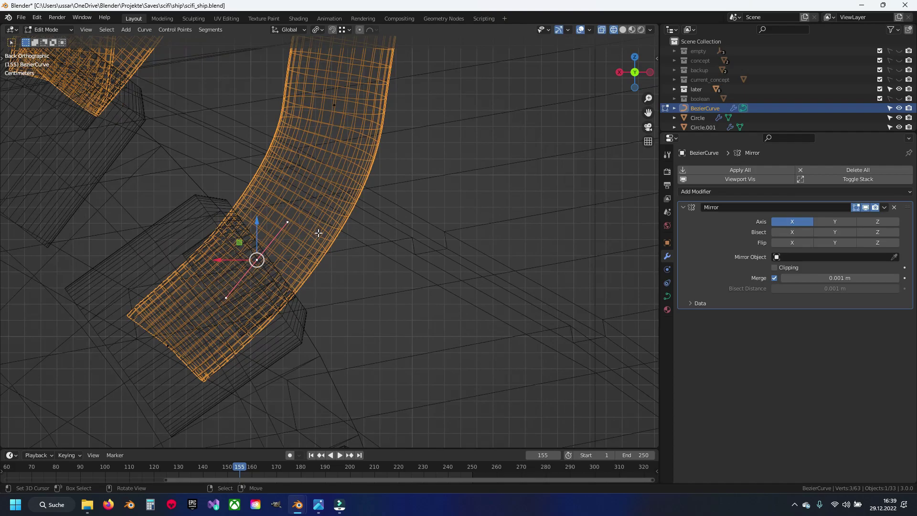
pyautogui.press('r')
pyautogui.click(321, 215)
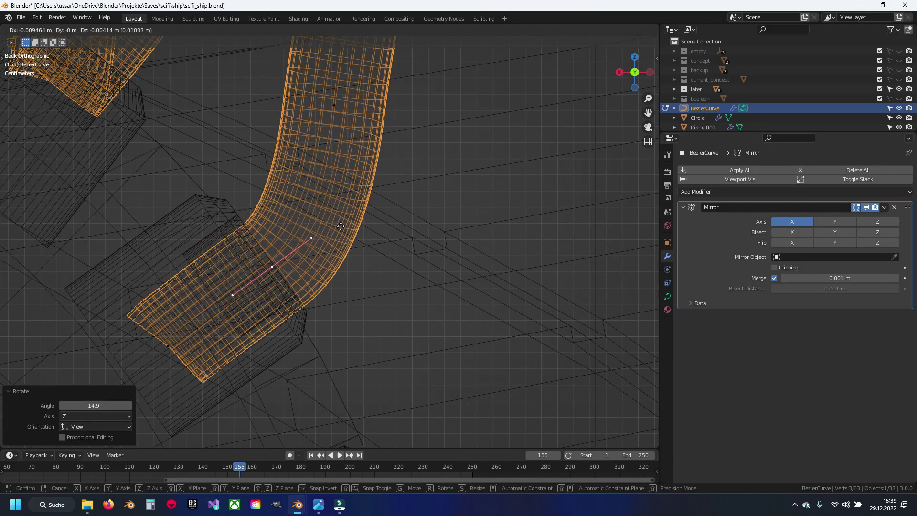
# Step: Move both pipe end points down into the socket block, then return to solid shading
pyautogui.keyDown('shift'); pyautogui.click(168, 344); pyautogui.keyUp('shift')
pyautogui.press('g')
pyautogui.click(265, 350)
pyautogui.moveTo(265, 349)
pyautogui.mouseDown(button='middle')
pyautogui.moveTo(229, 293)
pyautogui.moveTo(226, 268)
pyautogui.moveTo(330, 268)
pyautogui.moveTo(416, 221)
pyautogui.moveTo(290, 249)
pyautogui.mouseUp(button='middle')
pyautogui.hotkey('shift', 'z')
# Step: Isolate the engine cylinder, pipes and side rail block in Local View, then edit the BezierCurve points
pyautogui.press('Tab')
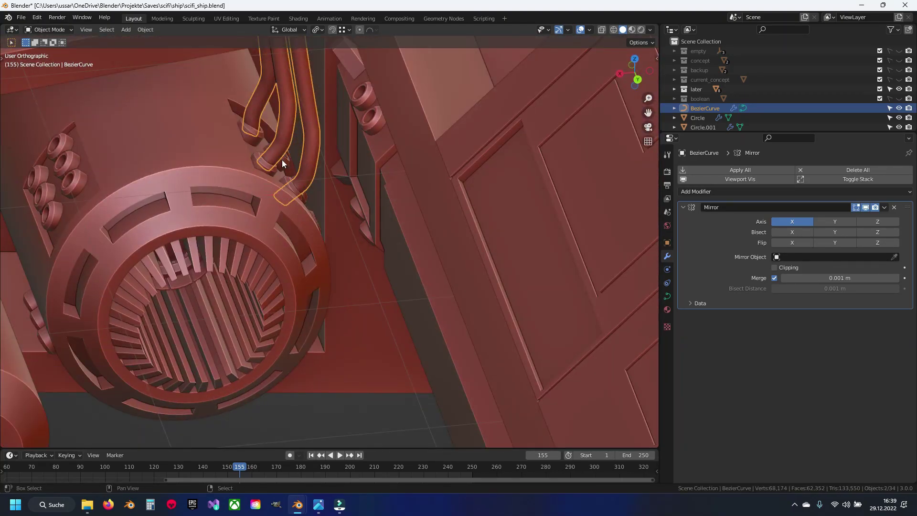
pyautogui.moveTo(354, 156); pyautogui.dragTo(336, 188, button='middle')
pyautogui.keyDown('shift'); pyautogui.click(332, 216); pyautogui.keyUp('shift')
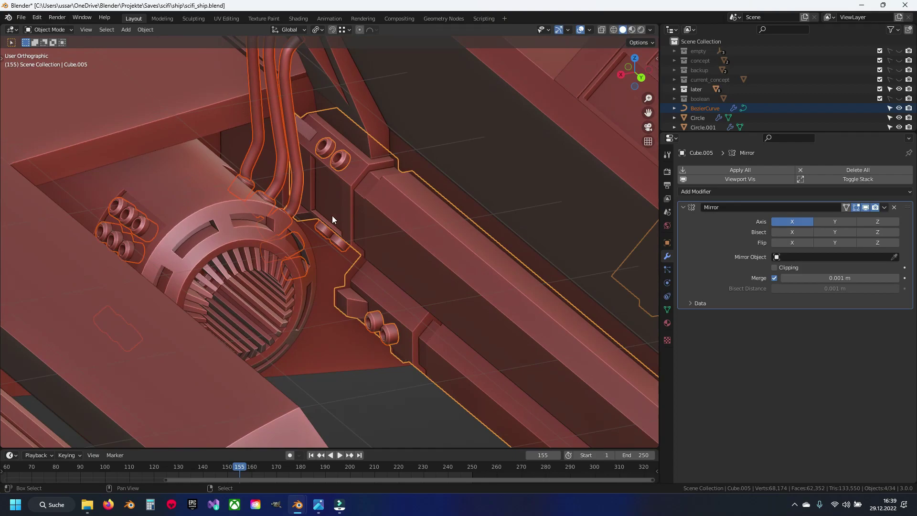
pyautogui.press('KP_Divide')
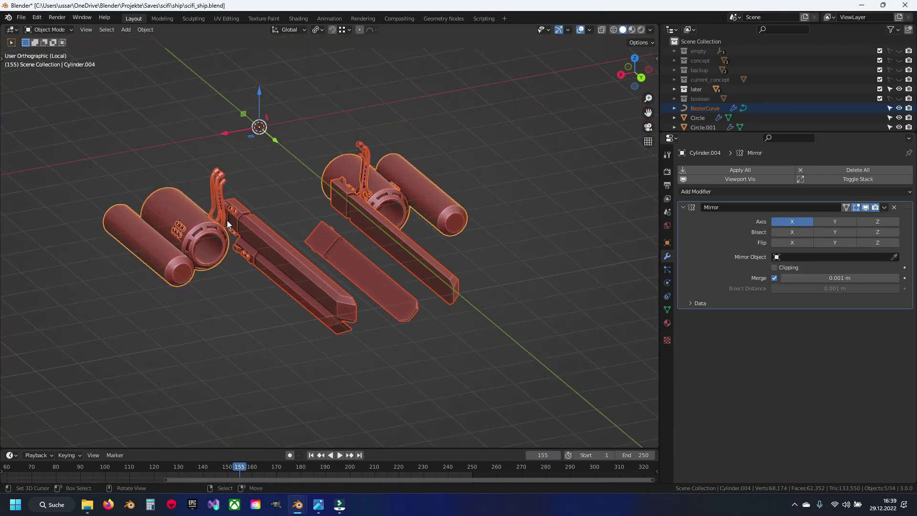
pyautogui.scroll(6, 185, 203)
pyautogui.moveTo(186, 202)
pyautogui.mouseDown(button='middle')
pyautogui.moveTo(373, 246)
pyautogui.moveTo(323, 262)
pyautogui.moveTo(295, 245)
pyautogui.moveTo(446, 236)
pyautogui.moveTo(328, 276)
pyautogui.mouseUp(button='middle')
pyautogui.click(303, 246)
pyautogui.press('Tab')
pyautogui.scroll(5, 446, 236)
# Step: Shift the pipe end -0.00416 m along Y into its socket and save the ship file
pyautogui.click(291, 268)
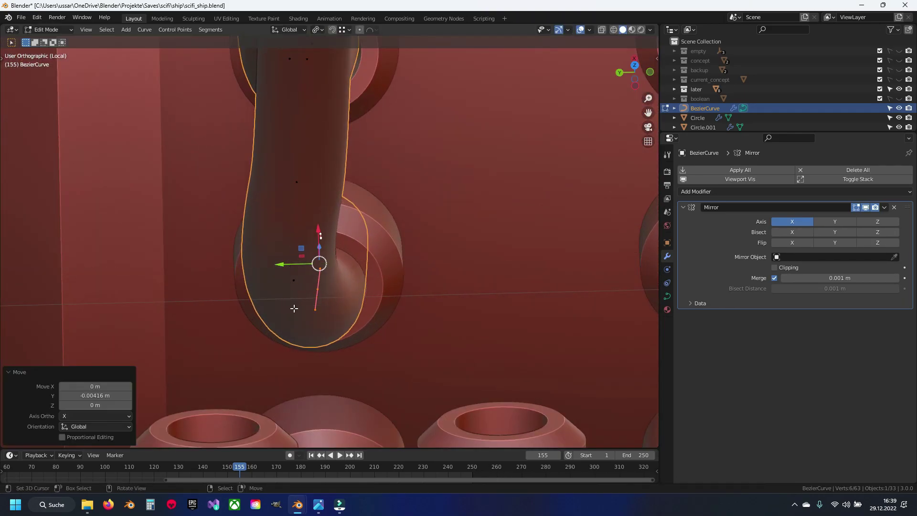
pyautogui.scroll(-3, 270, 260)
pyautogui.hotkey('ctrl', 's')
pyautogui.scroll(-3, 282, 252)
pyautogui.moveTo(282, 252)
pyautogui.mouseDown(button='middle')
pyautogui.moveTo(335, 178)
pyautogui.moveTo(314, 122)
pyautogui.mouseUp(button='middle')
pyautogui.scroll(1, 334, 178)
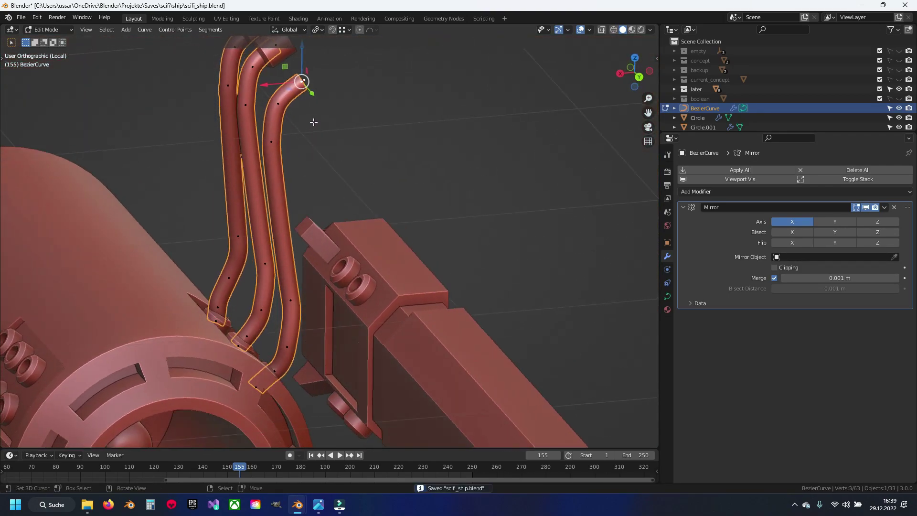
# Step: Reposition the pipe end point from the back view in wireframe shading
pyautogui.press('ctrl+KP_1')
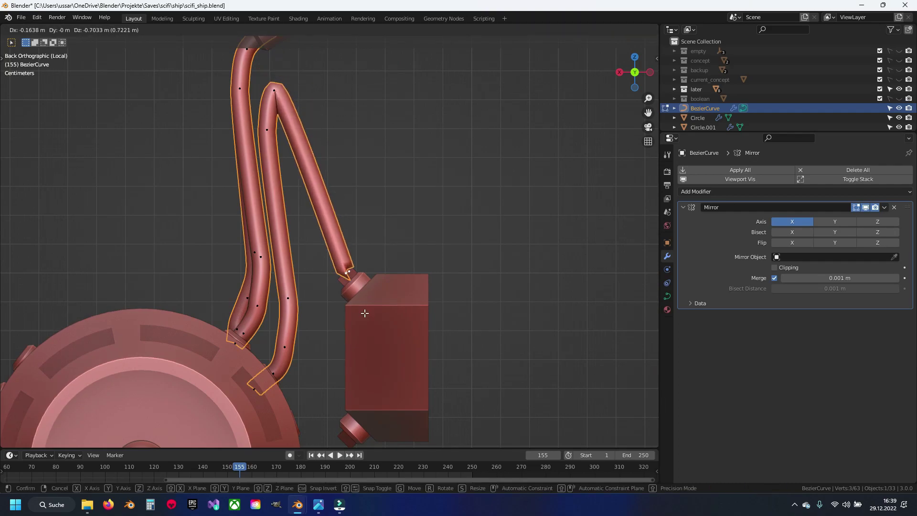
pyautogui.click(364, 313)
pyautogui.scroll(7, 369, 261)
pyautogui.scroll(2, 369, 262)
pyautogui.hotkey('shift', 'z')
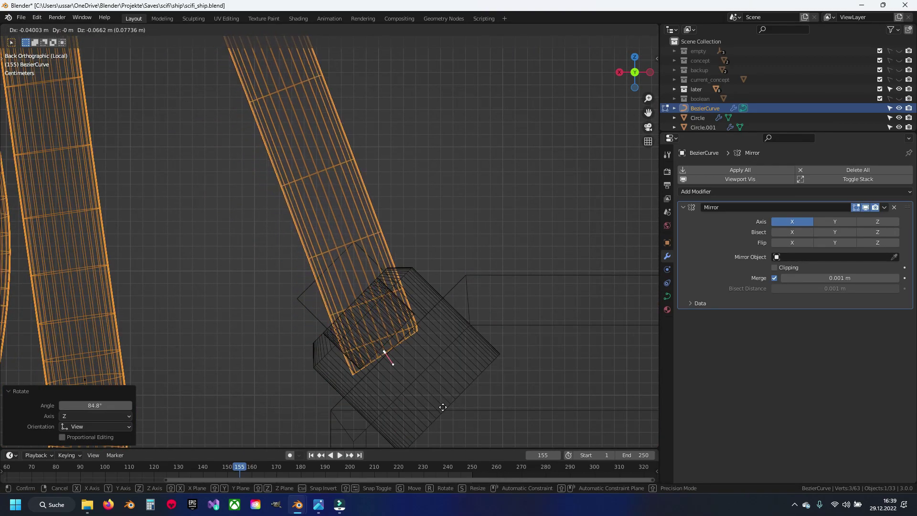
pyautogui.click(443, 407)
pyautogui.scroll(-4, 382, 359)
pyautogui.scroll(-2, 381, 359)
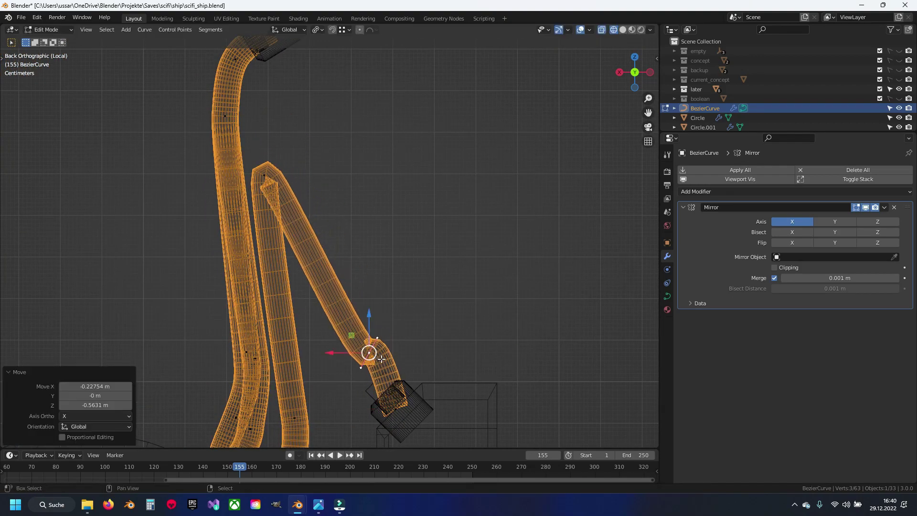
pyautogui.scroll(3, 381, 359)
# Step: Rotate and move the third pipe's end point so it swings down into a bend
pyautogui.press('r')
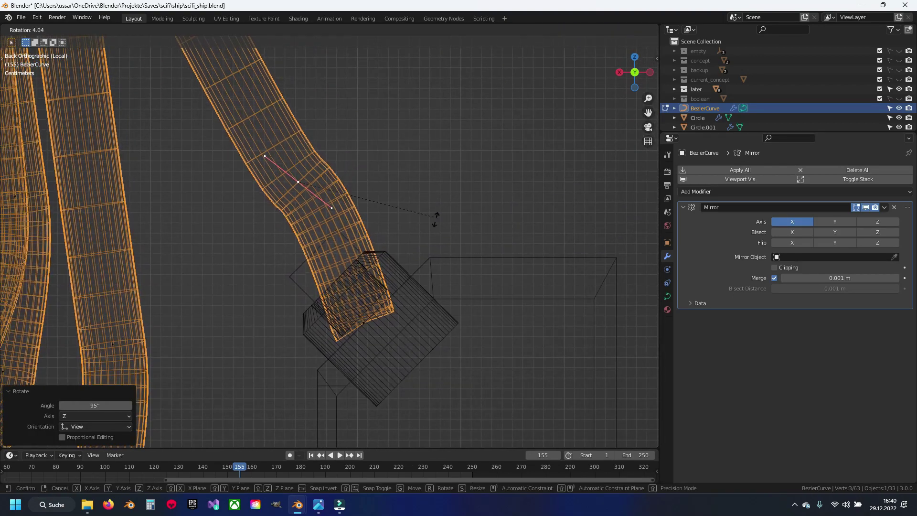
pyautogui.press('Escape')
pyautogui.press('g')
pyautogui.click(363, 225)
pyautogui.press('r')
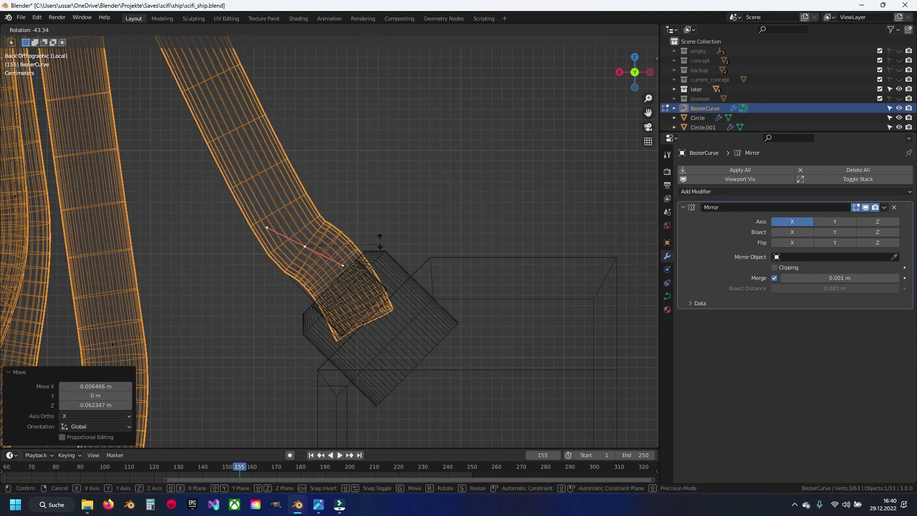
pyautogui.click(372, 325)
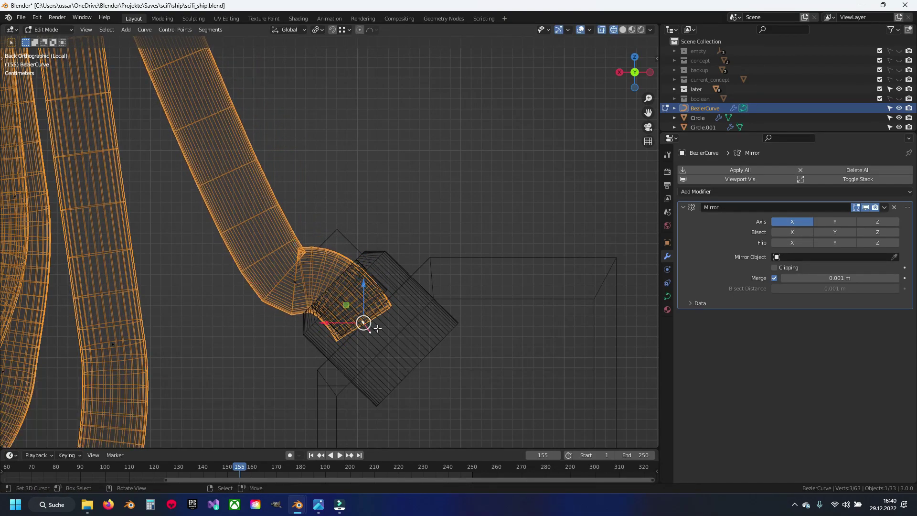
pyautogui.press('g')
pyautogui.click(399, 334)
pyautogui.scroll(-3, 401, 337)
pyautogui.scroll(2, 269, 150)
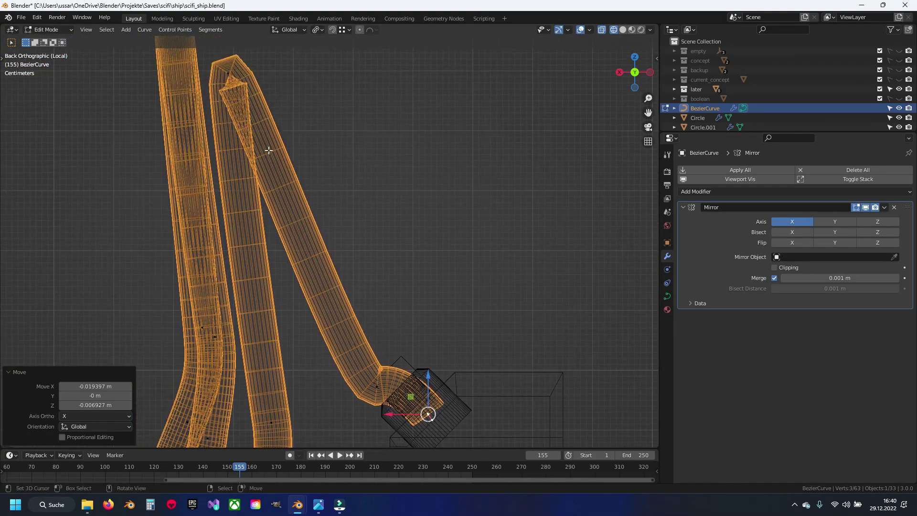
# Step: Delete the top control point of the third pipe
pyautogui.click(232, 90)
pyautogui.press('x')
pyautogui.click(314, 94)
pyautogui.scroll(2, 311, 293)
pyautogui.keyDown('shift'); pyautogui.moveTo(311, 293); pyautogui.dragTo(324, 220, button='middle'); pyautogui.keyUp('shift')
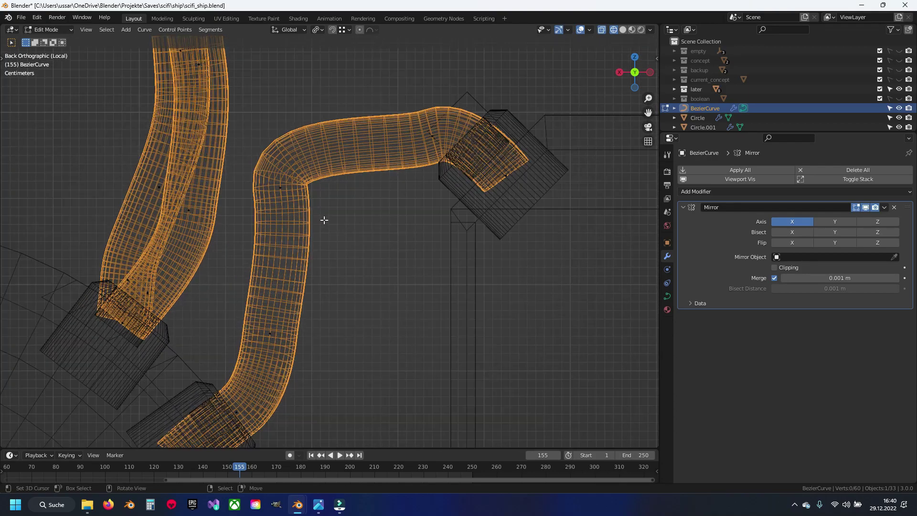
pyautogui.scroll(1, 324, 220)
# Step: Rotate the bend point's handles and move the bend point down-right
pyautogui.click(281, 159)
pyautogui.press('r')
pyautogui.click(382, 239)
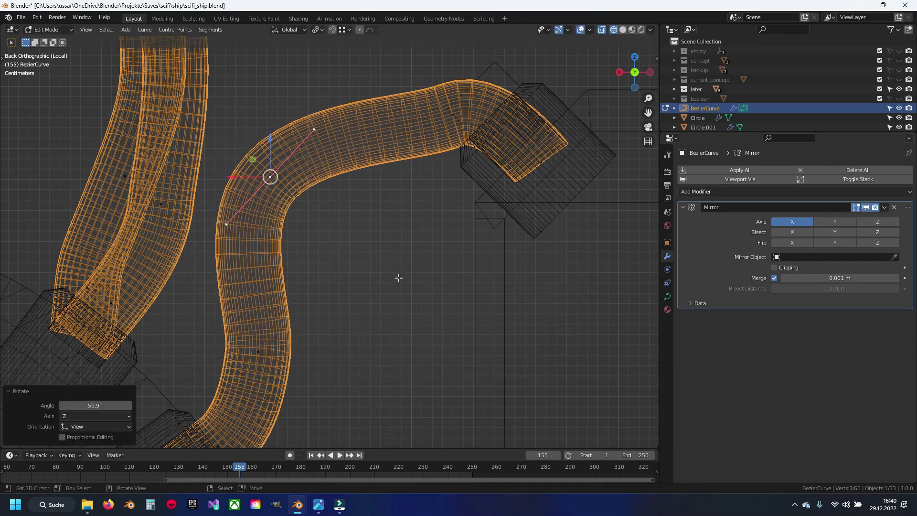
pyautogui.press('g')
pyautogui.click(418, 210)
pyautogui.keyDown('shift'); pyautogui.moveTo(417, 210); pyautogui.dragTo(374, 247, button='middle'); pyautogui.keyUp('shift')
# Step: Scale the upper bend point's handles and move it toward the ring socket
pyautogui.click(396, 162)
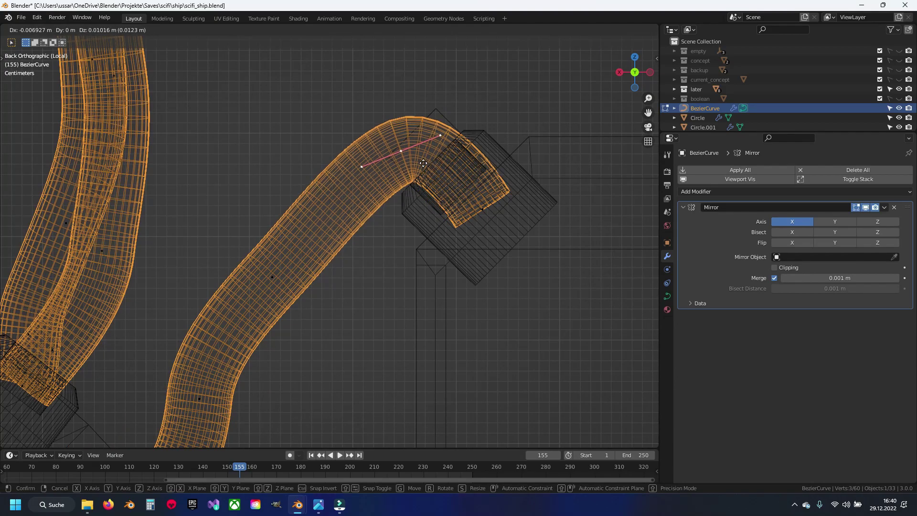
pyautogui.click(420, 161)
pyautogui.press('s')
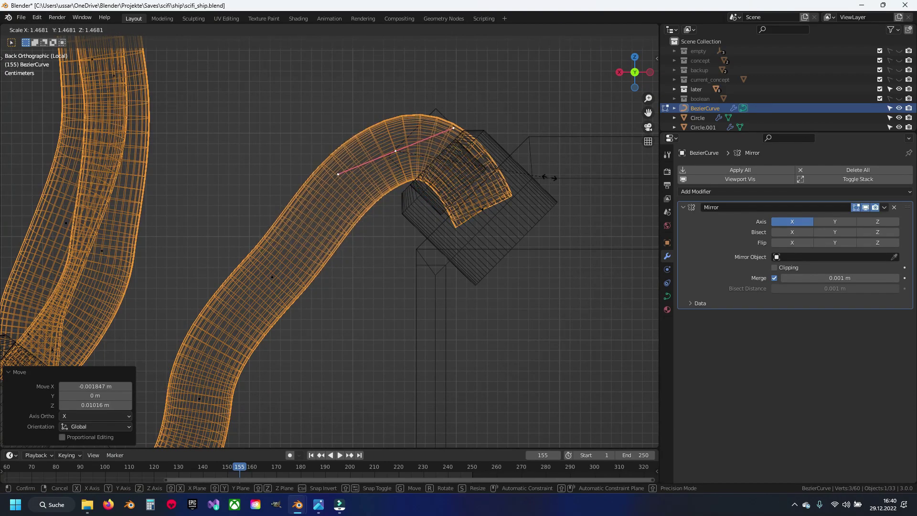
pyautogui.click(549, 178)
pyautogui.press('g')
pyautogui.click(514, 188)
pyautogui.keyDown('shift'); pyautogui.moveTo(514, 188); pyautogui.dragTo(557, 143, button='middle'); pyautogui.keyUp('shift')
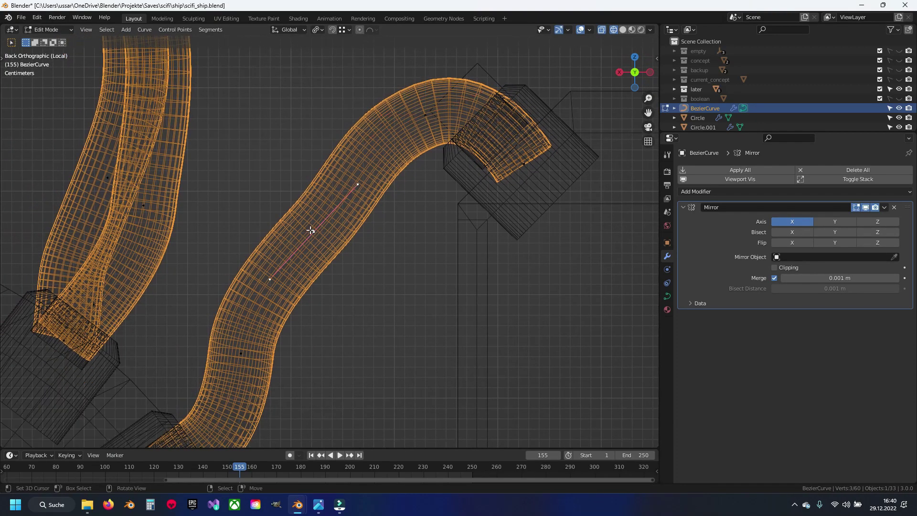
# Step: Turn the lower point's handles toward vertical, shorten them, reposition the point, and return to solid shading
pyautogui.click(297, 226)
pyautogui.press('r')
pyautogui.click(402, 216)
pyautogui.press('r')
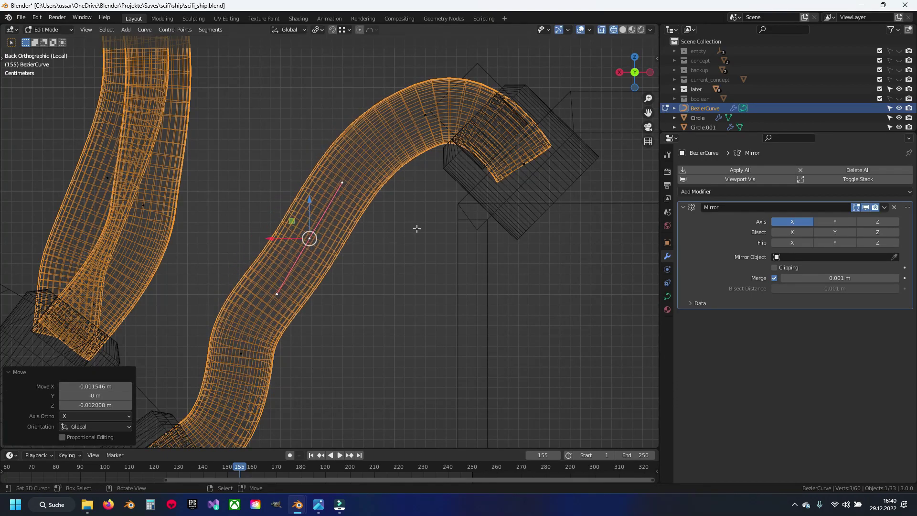
pyautogui.press('s')
pyautogui.click(415, 210)
pyautogui.keyDown('shift'); pyautogui.moveTo(416, 211); pyautogui.dragTo(306, 297, button='middle'); pyautogui.keyUp('shift')
pyautogui.click(374, 287)
pyautogui.press('g')
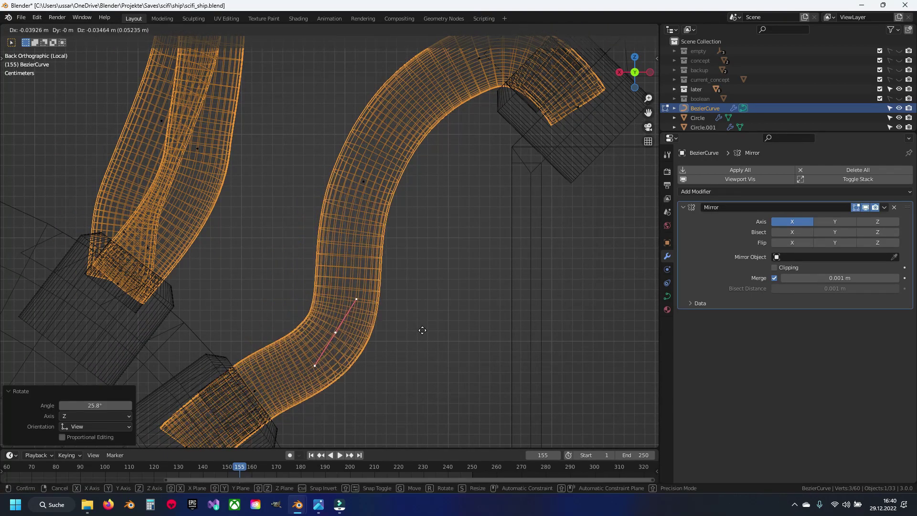
pyautogui.click(404, 320)
pyautogui.hotkey('shift', 'z')
pyautogui.moveTo(404, 319); pyautogui.dragTo(428, 318, button='middle')
# Step: Move the pipe's top bend into the socket and reposition a lower control point
pyautogui.click(371, 138)
pyautogui.scroll(2, 356, 247)
pyautogui.scroll(2, 355, 246)
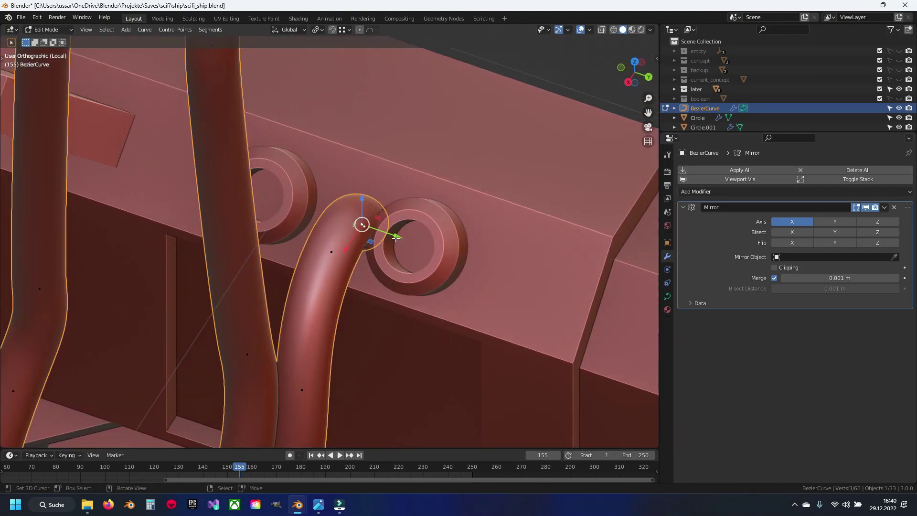
pyautogui.scroll(1, 356, 247)
pyautogui.keyDown('shift'); pyautogui.click(334, 251); pyautogui.keyUp('shift')
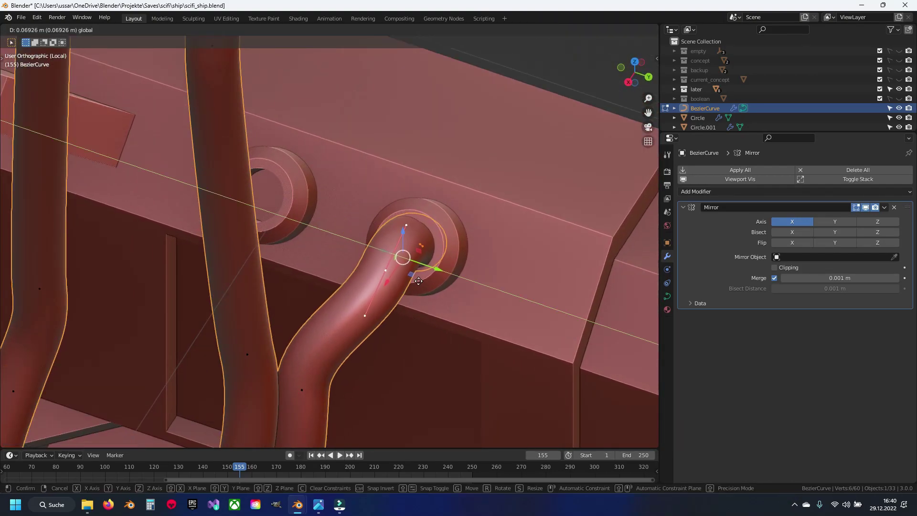
pyautogui.click(421, 285)
pyautogui.keyDown('shift'); pyautogui.moveTo(420, 284); pyautogui.dragTo(411, 196, button='middle'); pyautogui.keyUp('shift')
pyautogui.click(291, 309)
pyautogui.press('g')
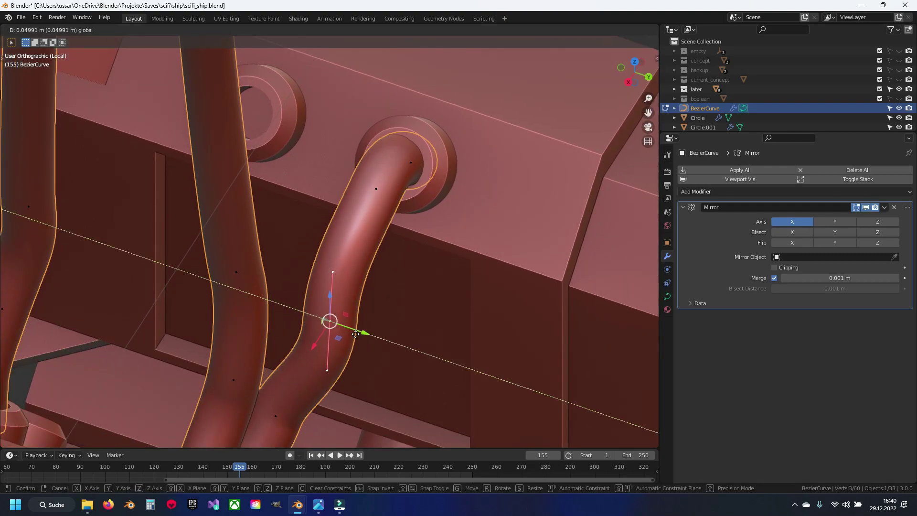
pyautogui.click(356, 285)
pyautogui.moveTo(356, 285); pyautogui.dragTo(427, 266, button='middle')
# Step: Rotate the middle bend's handles, shift it slightly along Y and shrink the handles to 0.764
pyautogui.click(437, 301)
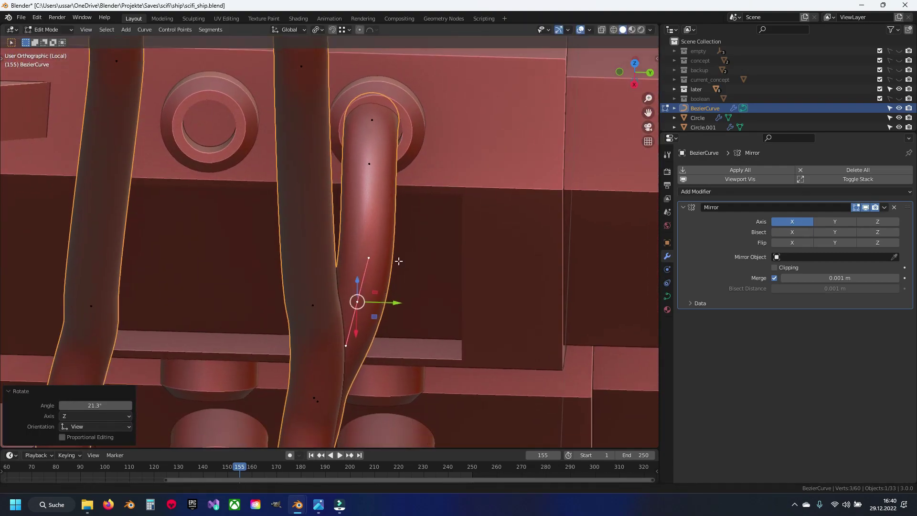
pyautogui.moveTo(393, 303)
pyautogui.mouseDown(button='middle')
pyautogui.moveTo(374, 166)
pyautogui.moveTo(335, 197)
pyautogui.moveTo(386, 297)
pyautogui.moveTo(342, 296)
pyautogui.mouseUp(button='middle')
pyautogui.click(401, 284)
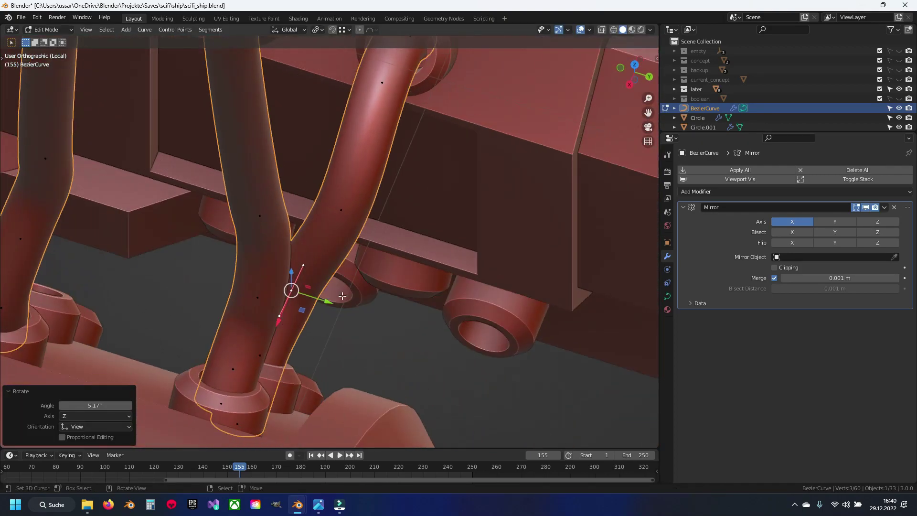
pyautogui.moveTo(346, 309); pyautogui.dragTo(348, 308)
pyautogui.press('r')
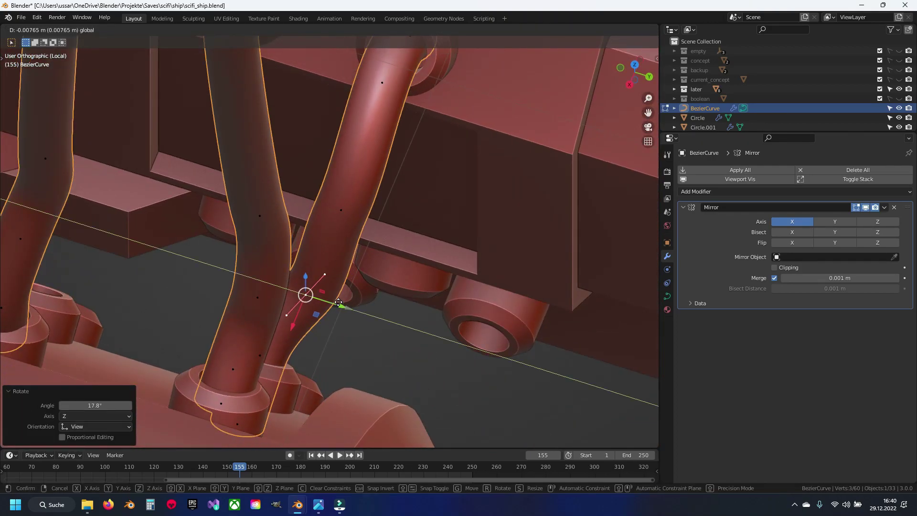
pyautogui.moveTo(344, 220)
pyautogui.mouseDown(button='middle')
pyautogui.moveTo(449, 205)
pyautogui.moveTo(419, 177)
pyautogui.mouseUp(button='middle')
pyautogui.click(405, 215)
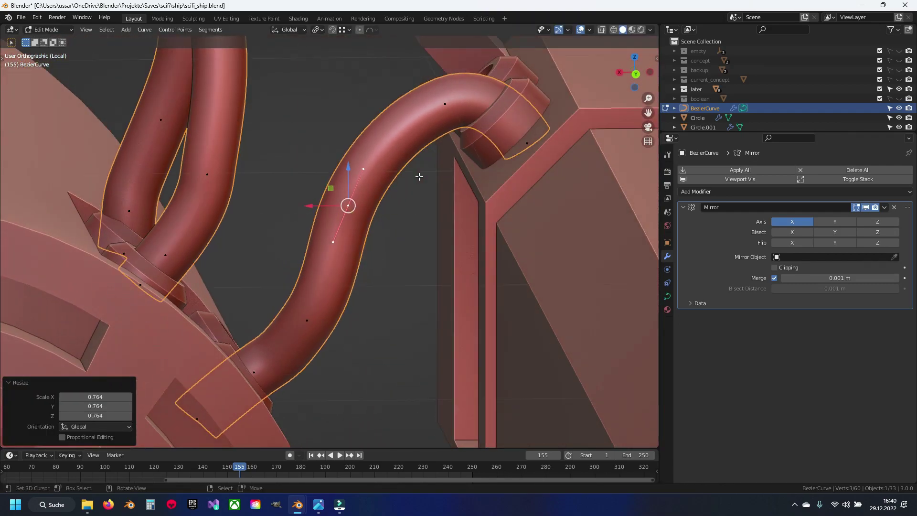
# Step: Rotate and move the remaining handle into a gentle S-curve, then return to Object Mode
pyautogui.click(441, 192)
pyautogui.press('g')
pyautogui.moveTo(352, 277)
pyautogui.mouseDown(button='middle')
pyautogui.moveTo(356, 268)
pyautogui.moveTo(334, 306)
pyautogui.moveTo(347, 300)
pyautogui.mouseUp(button='middle')
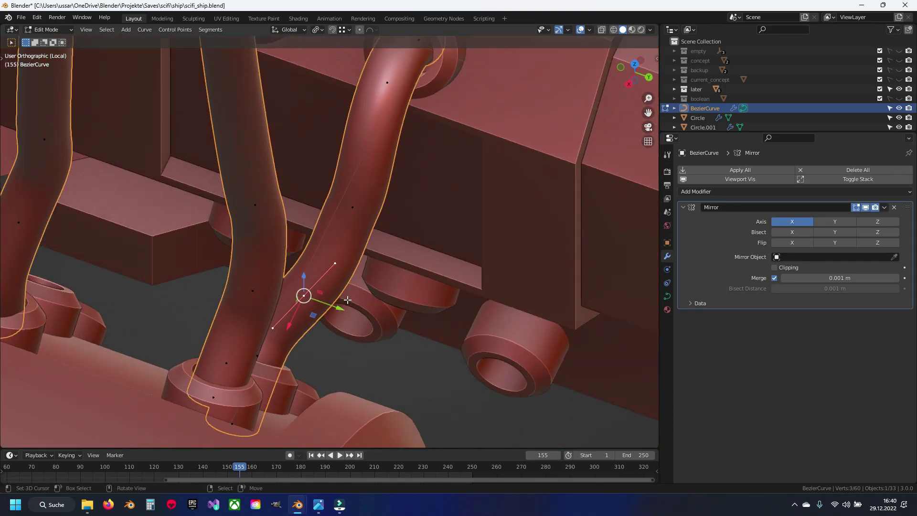
pyautogui.click(375, 268)
pyautogui.moveTo(375, 268)
pyautogui.mouseDown(button='middle')
pyautogui.moveTo(455, 262)
pyautogui.moveTo(432, 240)
pyautogui.moveTo(349, 233)
pyautogui.moveTo(274, 199)
pyautogui.moveTo(354, 239)
pyautogui.moveTo(254, 240)
pyautogui.moveTo(396, 228)
pyautogui.moveTo(363, 245)
pyautogui.mouseUp(button='middle')
pyautogui.press('Tab')
pyautogui.scroll(4, 363, 244)
# Step: Duplicate the pipe spline and mirror the copy across Y with a -1 scale
pyautogui.moveTo(356, 211); pyautogui.dragTo(359, 215, button='middle')
pyautogui.press('Tab')
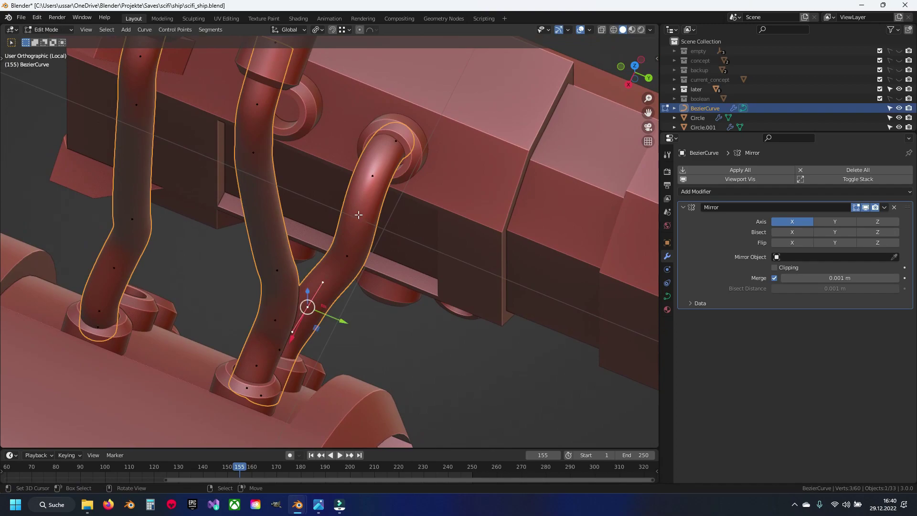
pyautogui.press('l')
pyautogui.hotkey('shift', 'd')
pyautogui.press('Escape')
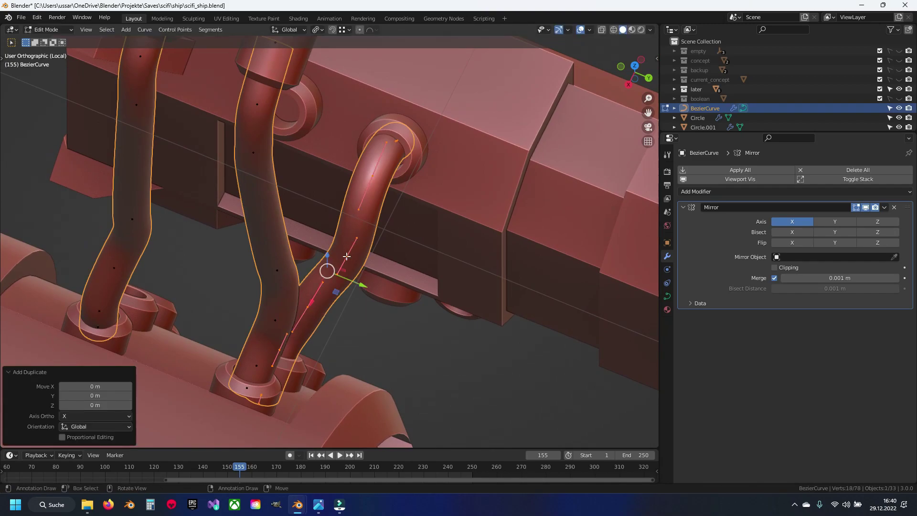
pyautogui.press('g')
pyautogui.press('y')
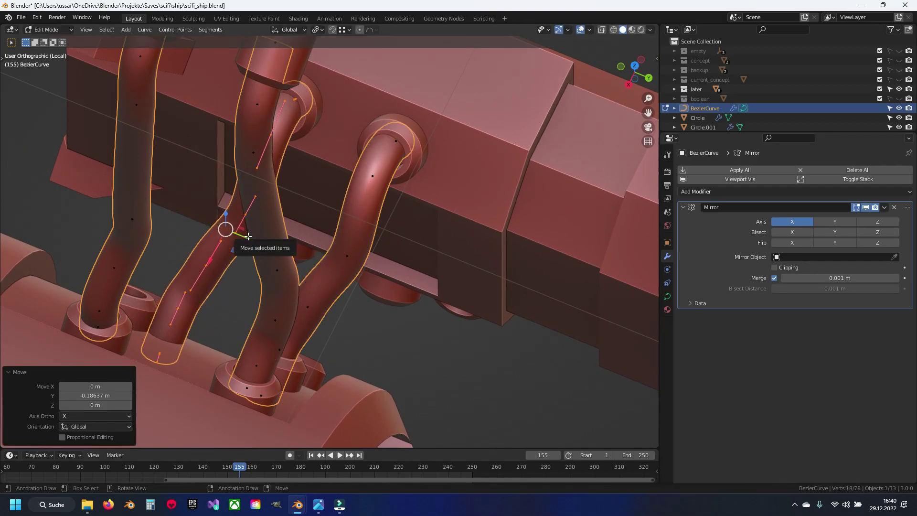
pyautogui.write('-1')
pyautogui.press('Return')
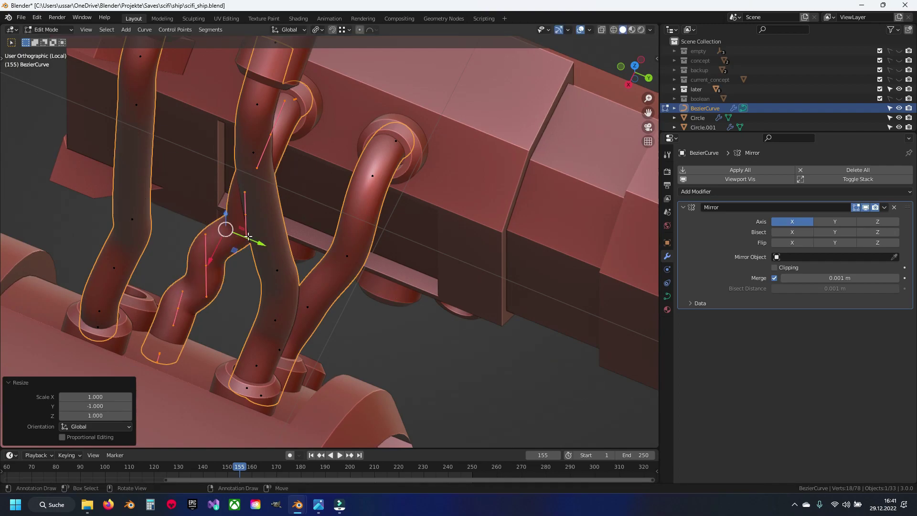
# Step: Slide the mirrored pipe's upper and lower control points along the Y axis
pyautogui.moveTo(247, 237); pyautogui.dragTo(296, 247, button='middle')
pyautogui.hotkey('ctrl', 'z')
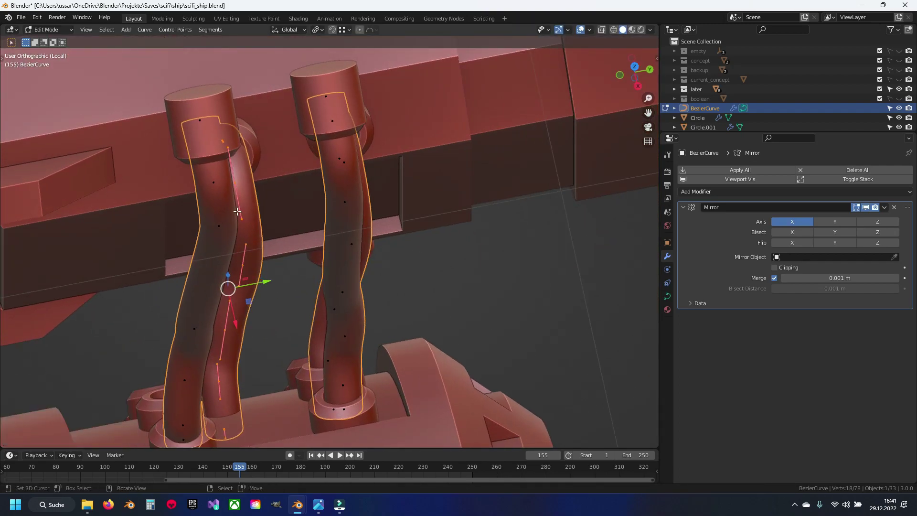
pyautogui.moveTo(240, 208); pyautogui.dragTo(249, 248, button='middle')
pyautogui.scroll(5, 248, 249)
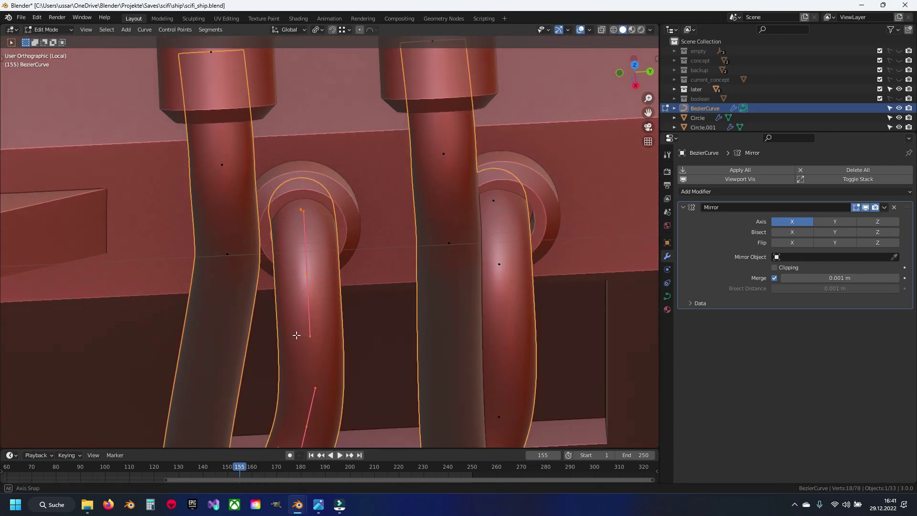
pyautogui.moveTo(287, 277)
pyautogui.mouseDown(button='middle')
pyautogui.moveTo(350, 324)
pyautogui.moveTo(371, 382)
pyautogui.mouseUp(button='middle')
pyautogui.press('g')
pyautogui.press('y')
pyautogui.click(295, 271)
pyautogui.click(335, 331)
pyautogui.press('g')
pyautogui.press('y')
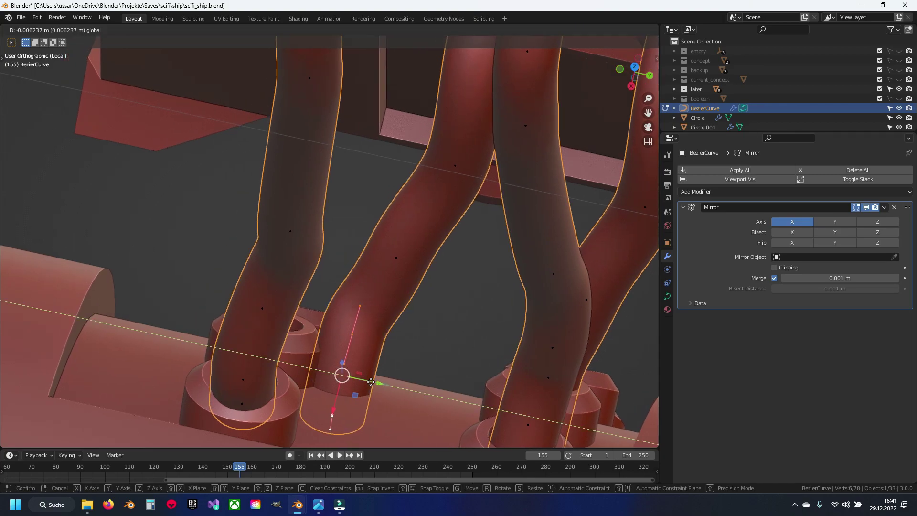
pyautogui.click(303, 363)
# Step: Move and rotate the mirrored pipe's bend control point to reshape its curve
pyautogui.moveTo(306, 363); pyautogui.dragTo(437, 280, button='middle')
pyautogui.click(440, 277)
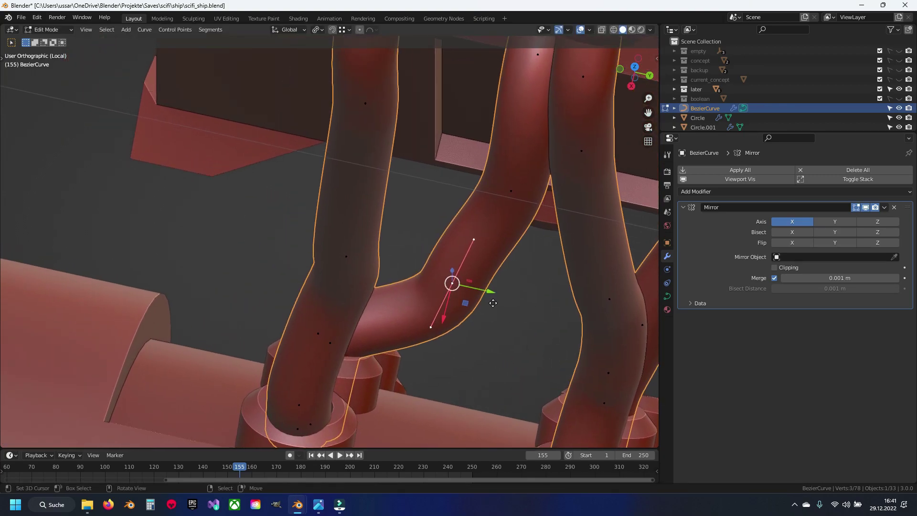
pyautogui.press('g')
pyautogui.click(422, 279)
pyautogui.press('r')
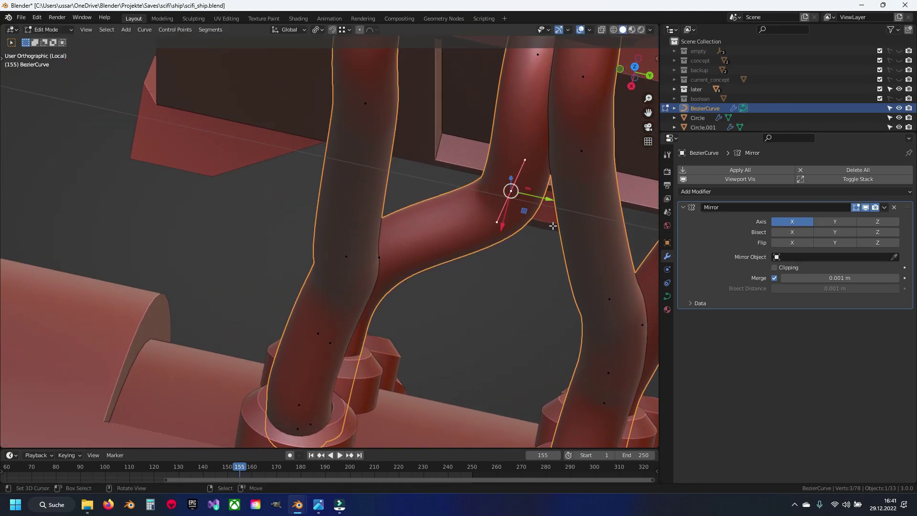
pyautogui.moveTo(553, 226); pyautogui.dragTo(431, 261, button='middle')
pyautogui.press('g')
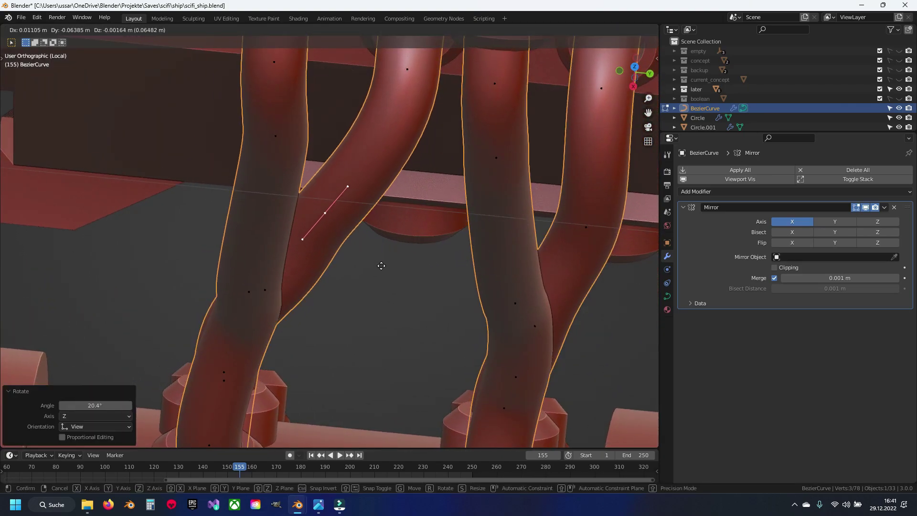
pyautogui.moveTo(351, 255)
pyautogui.mouseDown(button='middle')
pyautogui.moveTo(370, 340)
pyautogui.moveTo(428, 317)
pyautogui.mouseUp(button='middle')
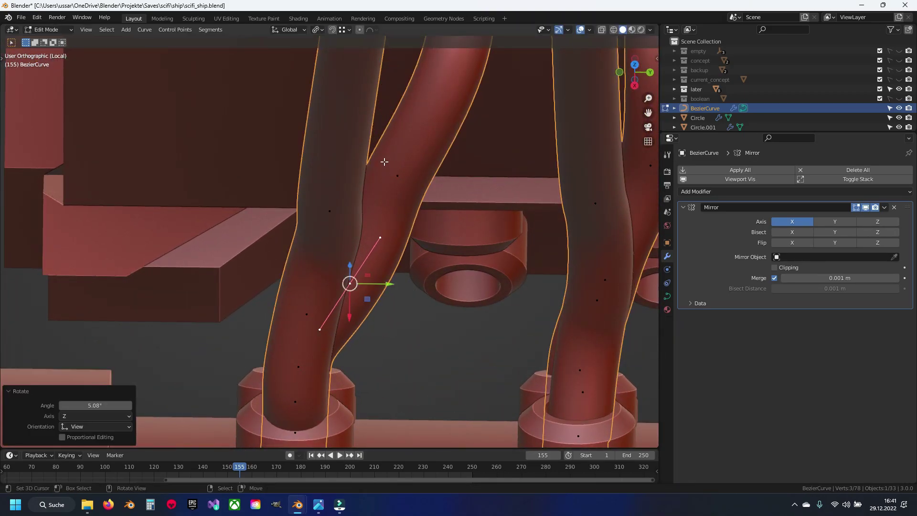
pyautogui.moveTo(385, 162)
pyautogui.mouseDown(button='middle')
pyautogui.moveTo(421, 253)
pyautogui.moveTo(490, 269)
pyautogui.moveTo(455, 309)
pyautogui.moveTo(542, 327)
pyautogui.moveTo(542, 307)
pyautogui.moveTo(608, 272)
pyautogui.moveTo(512, 301)
pyautogui.moveTo(442, 266)
pyautogui.moveTo(394, 320)
pyautogui.moveTo(392, 345)
pyautogui.moveTo(450, 305)
pyautogui.moveTo(420, 259)
pyautogui.moveTo(404, 263)
pyautogui.moveTo(394, 331)
pyautogui.mouseUp(button='middle')
pyautogui.click(452, 236)
# Step: In Back Ortho view, move the duplicated BezierCurve pipe to its new position
pyautogui.click(351, 226)
pyautogui.press('Tab')
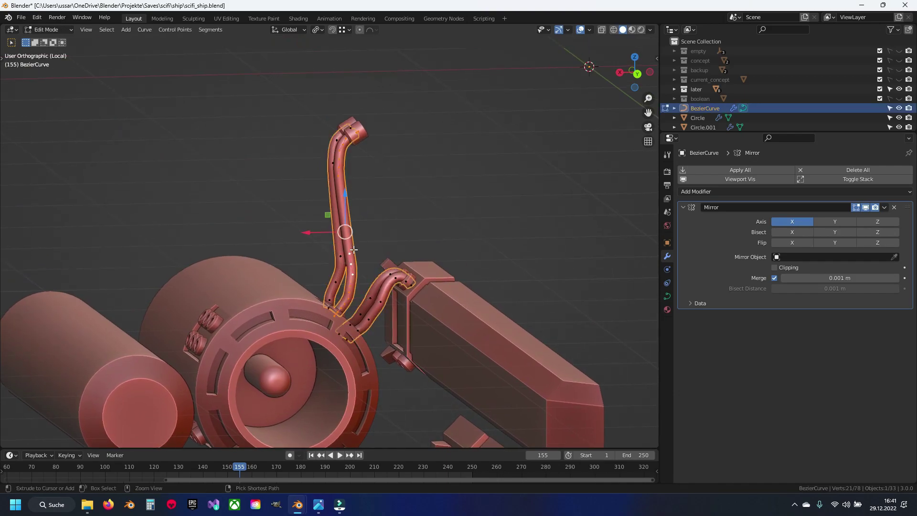
pyautogui.press('ctrl+KP_1')
pyautogui.click(356, 284)
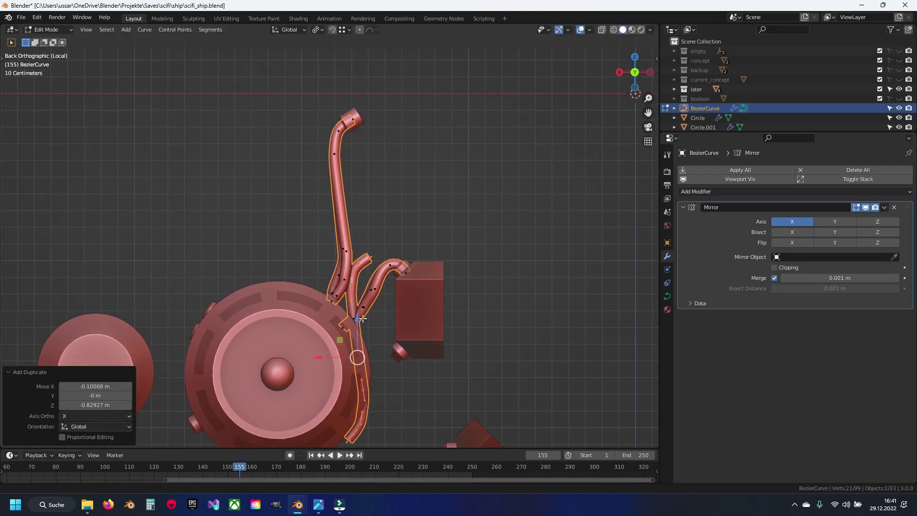
pyautogui.keyDown('shift'); pyautogui.scroll(-5, 352, 205); pyautogui.keyUp('shift')
pyautogui.scroll(3, 352, 191)
pyautogui.press('g')
pyautogui.click(401, 303)
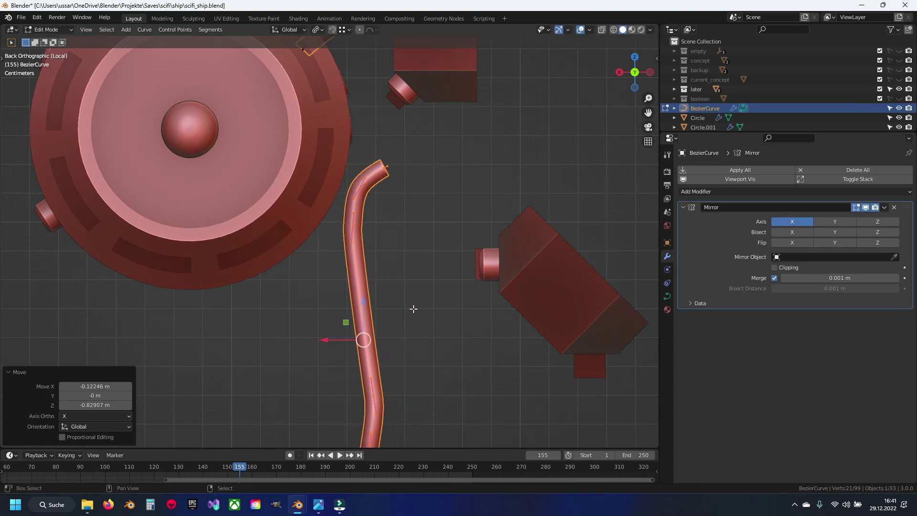
# Step: Switch to wireframe and move the new pipe's top end point
pyautogui.scroll(2, 348, 338)
pyautogui.hotkey('shift', 'z')
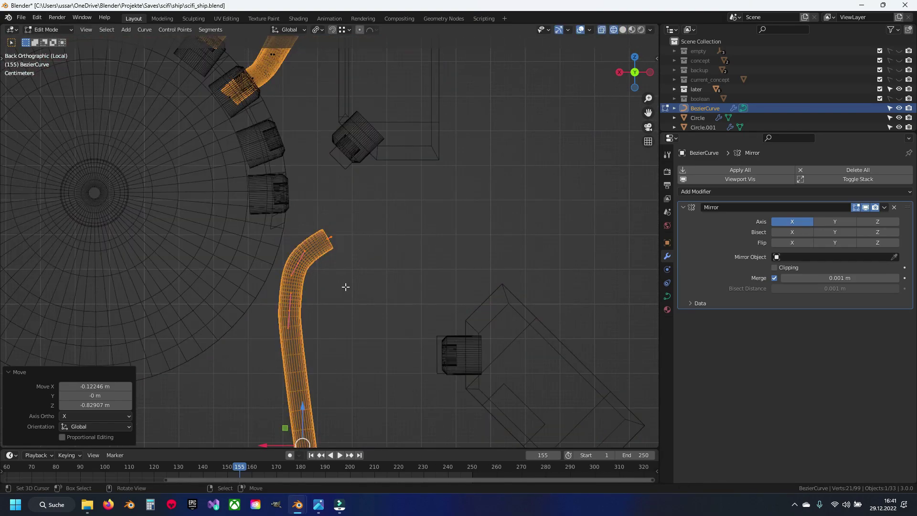
pyautogui.scroll(1, 346, 286)
pyautogui.keyDown('shift'); pyautogui.moveTo(346, 287); pyautogui.dragTo(401, 336, button='middle'); pyautogui.keyUp('shift')
pyautogui.click(336, 272)
pyautogui.scroll(2, 382, 306)
pyautogui.press('g')
pyautogui.click(414, 342)
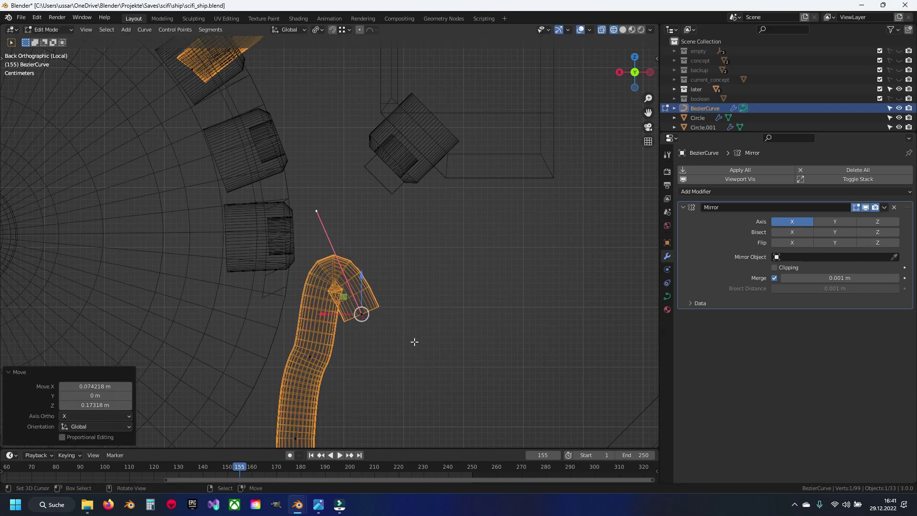
# Step: Reposition the new pipe's end point and rotate its handle
pyautogui.click(338, 286)
pyautogui.press('r')
pyautogui.press('Escape')
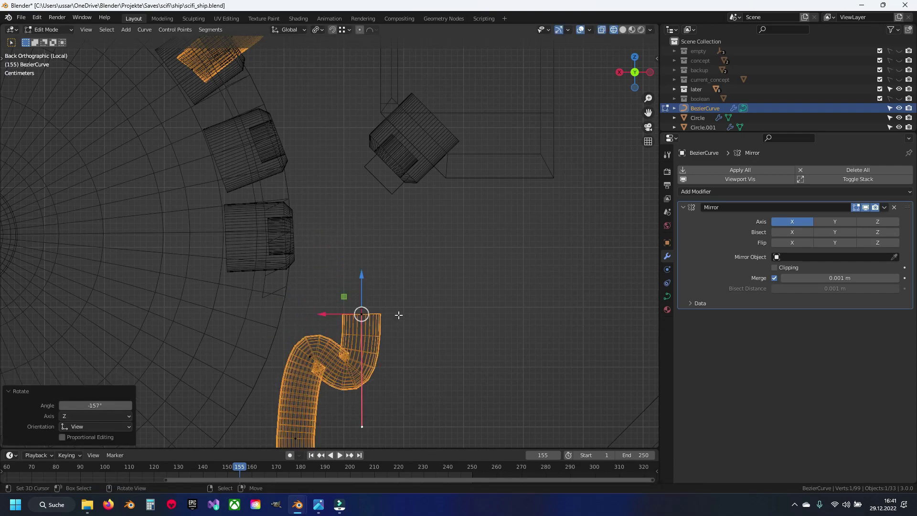
pyautogui.click(361, 313)
pyautogui.press('r')
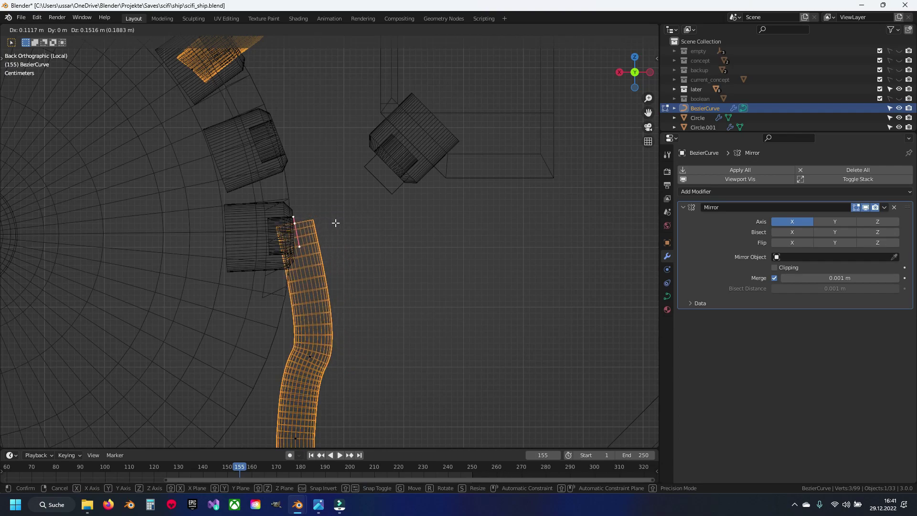
pyautogui.click(266, 235)
# Step: Move and rotate the middle control point, then nudge the end point into the socket
pyautogui.click(309, 356)
pyautogui.press('g')
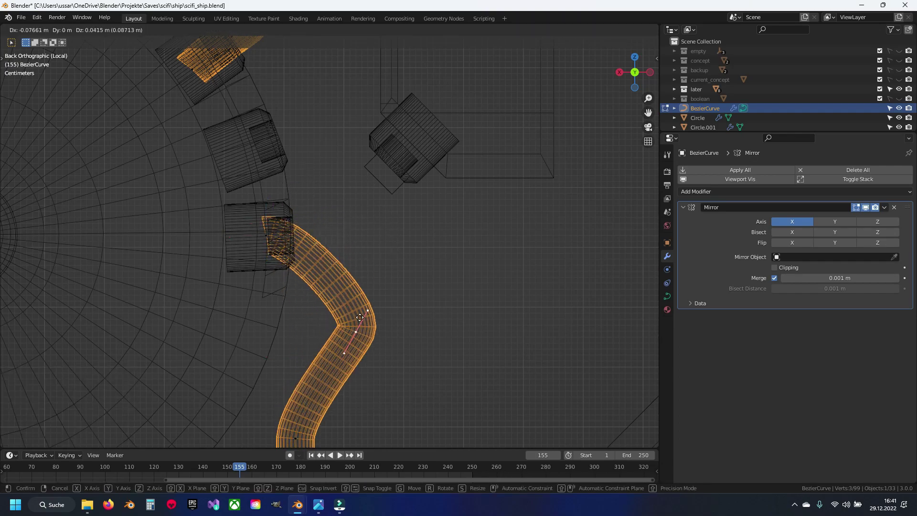
pyautogui.click(352, 248)
pyautogui.press('r')
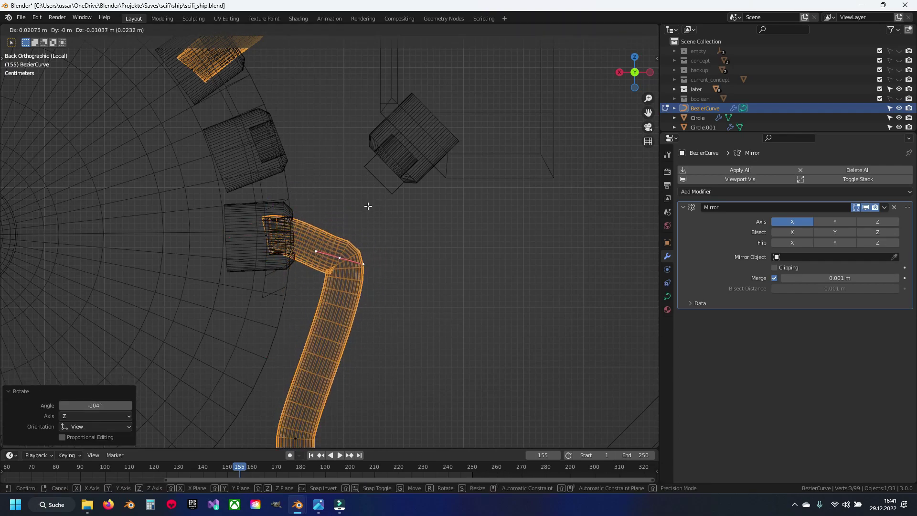
pyautogui.click(379, 273)
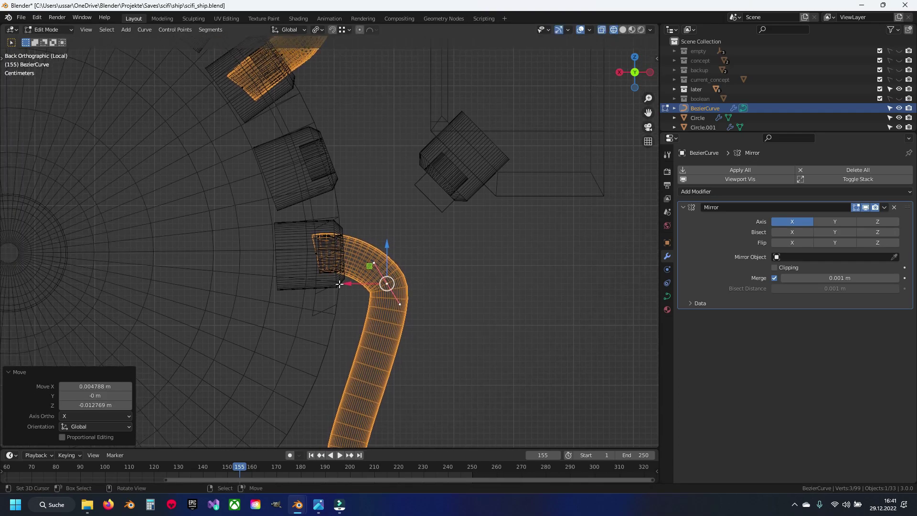
pyautogui.scroll(5, 291, 257)
pyautogui.click(291, 258)
pyautogui.click(426, 286)
pyautogui.press('g')
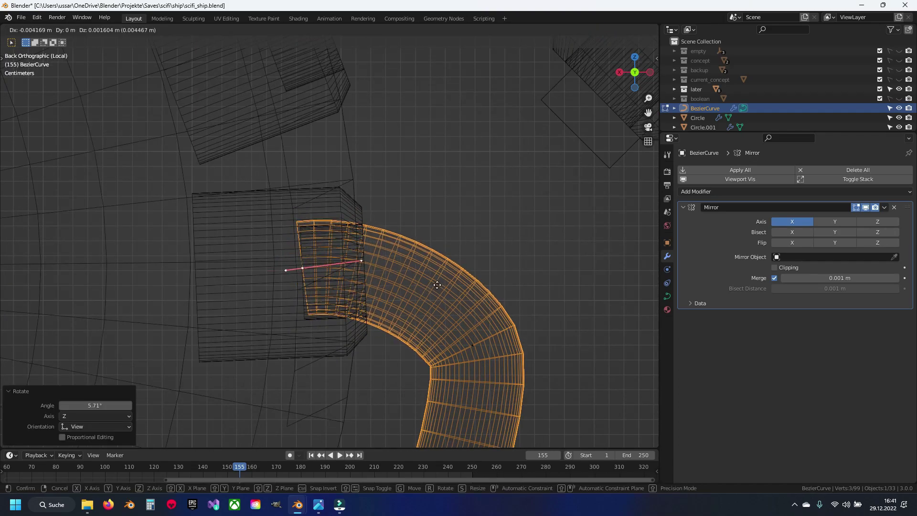
# Step: Scale the middle point's handles to 1.804 for a wider, rounder bend into the socket
pyautogui.click(473, 345)
pyautogui.press('g')
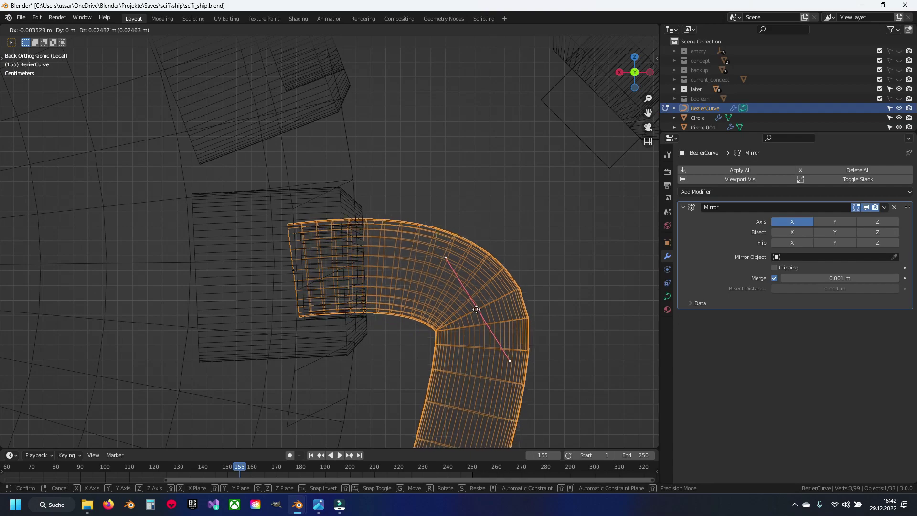
pyautogui.click(482, 329)
pyautogui.press('s')
pyautogui.click(509, 355)
pyautogui.press('g')
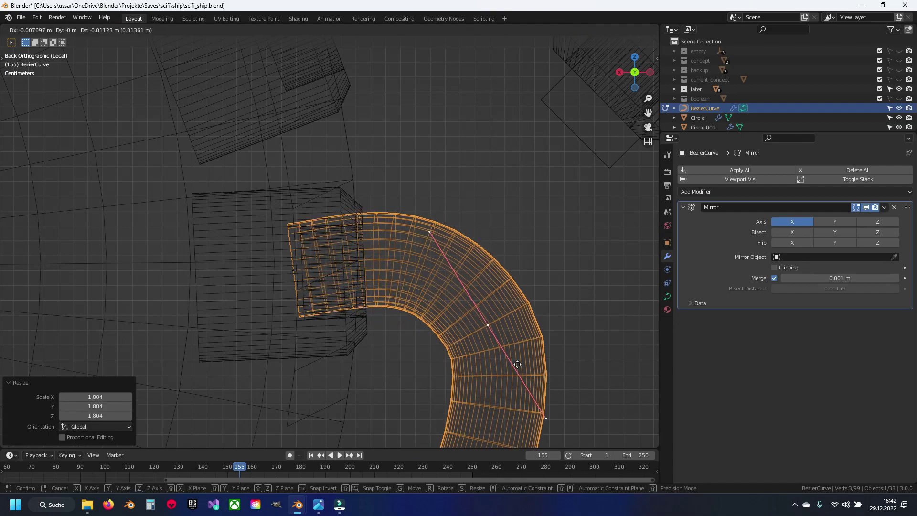
pyautogui.click(519, 373)
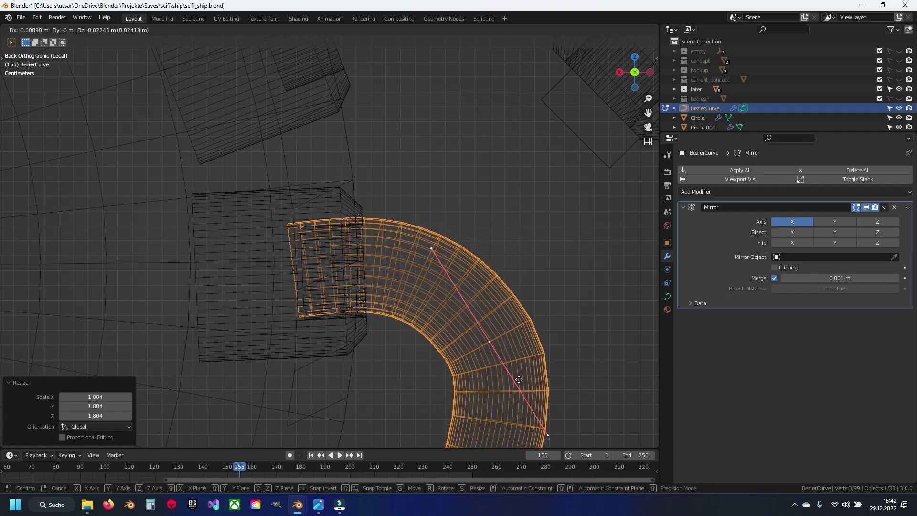
pyautogui.scroll(-4, 461, 358)
# Step: Move the bent pipe's end control point up and to the right
pyautogui.keyDown('shift'); pyautogui.moveTo(461, 358); pyautogui.dragTo(297, 304, button='middle'); pyautogui.keyUp('shift')
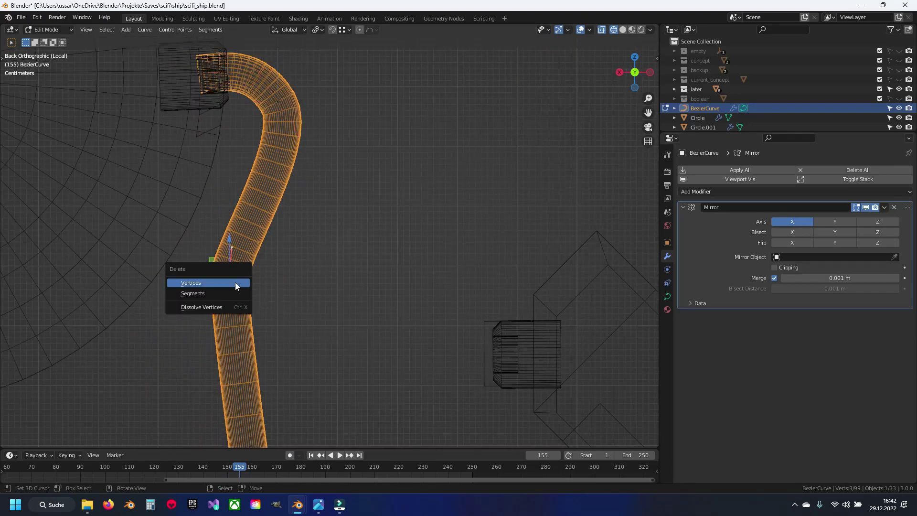
pyautogui.click(236, 282)
pyautogui.scroll(-2, 301, 207)
pyautogui.keyDown('shift'); pyautogui.moveTo(356, 380); pyautogui.dragTo(300, 207, button='middle'); pyautogui.keyUp('shift')
pyautogui.scroll(-5, 301, 360)
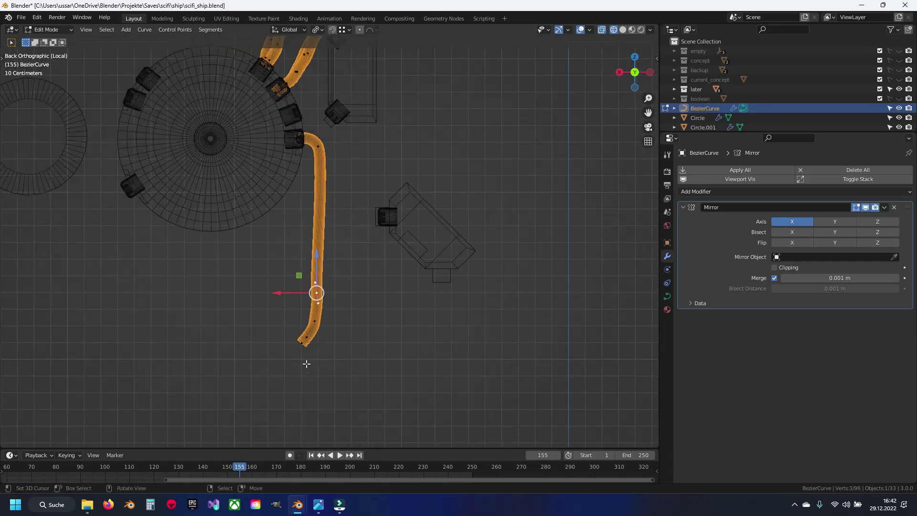
pyautogui.scroll(3, 318, 352)
pyautogui.press('g')
pyautogui.click(461, 165)
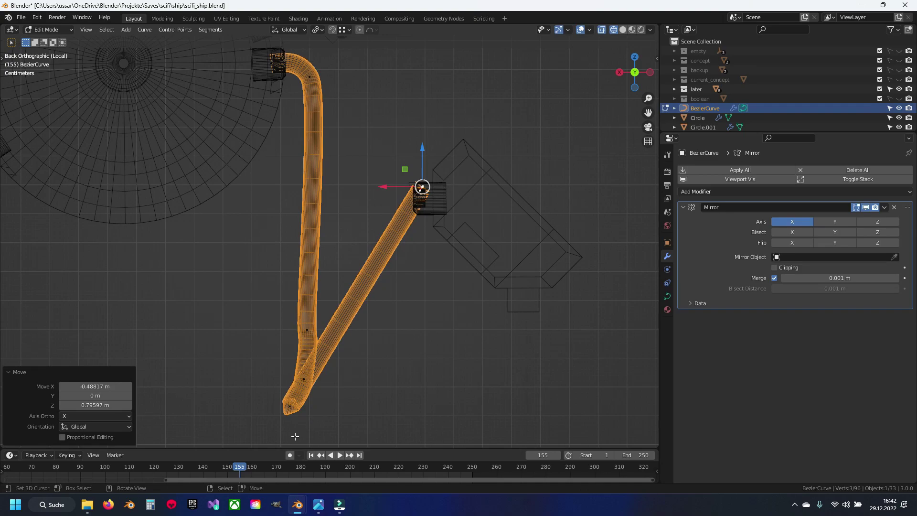
# Step: Move and rotate the pipe's bottom point and its bend point
pyautogui.click(290, 405)
pyautogui.press('x')
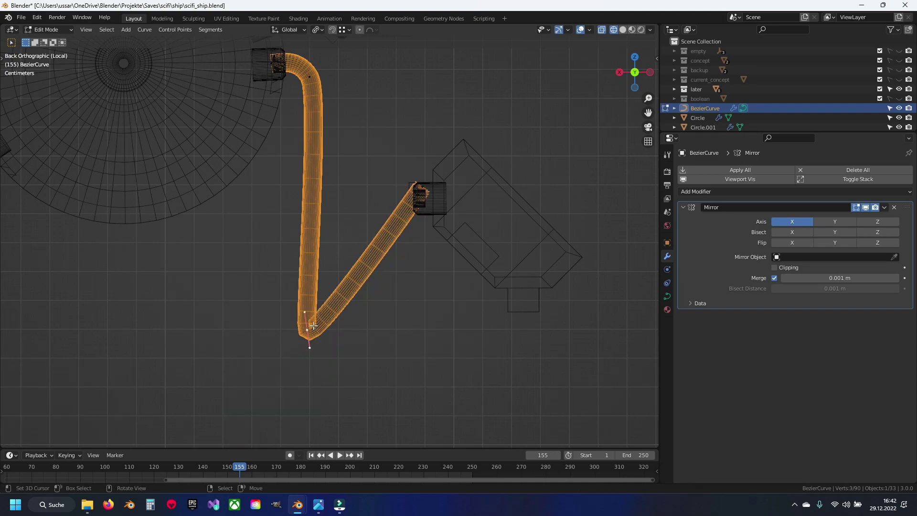
pyautogui.keyDown('shift'); pyautogui.moveTo(313, 326); pyautogui.dragTo(308, 396, button='middle'); pyautogui.keyUp('shift')
pyautogui.press('g')
pyautogui.press('r')
pyautogui.click(318, 240)
pyautogui.scroll(5, 307, 282)
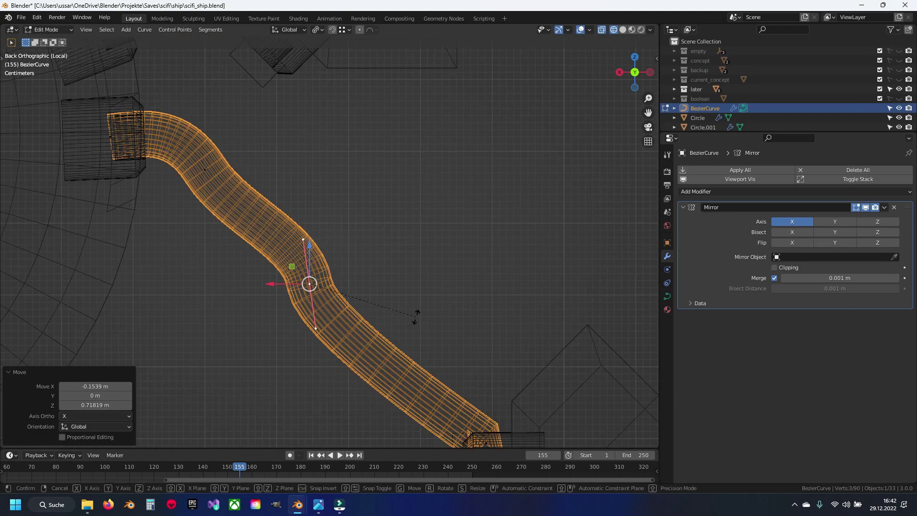
pyautogui.press('g')
pyautogui.click(398, 362)
# Step: Move the pipe's end control point into the box socket
pyautogui.keyDown('shift'); pyautogui.moveTo(398, 362); pyautogui.dragTo(318, 219, button='middle'); pyautogui.keyUp('shift')
pyautogui.click(460, 330)
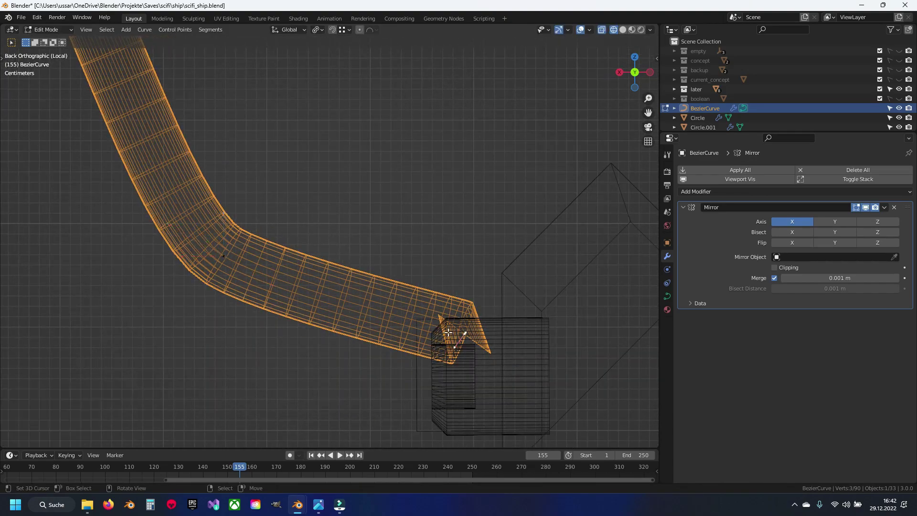
pyautogui.keyDown('shift'); pyautogui.moveTo(460, 330); pyautogui.dragTo(392, 303, button='middle'); pyautogui.keyUp('shift')
pyautogui.click(401, 204)
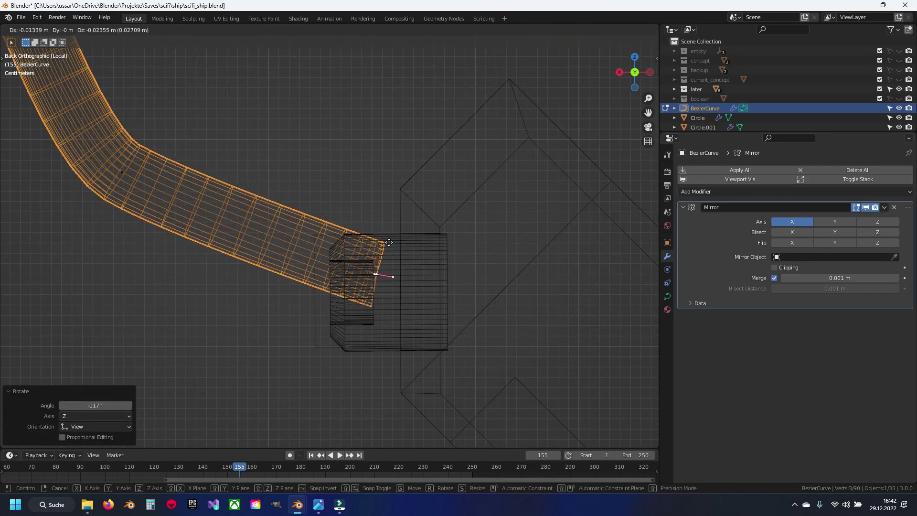
pyautogui.press('g')
pyautogui.click(352, 284)
pyautogui.press('g')
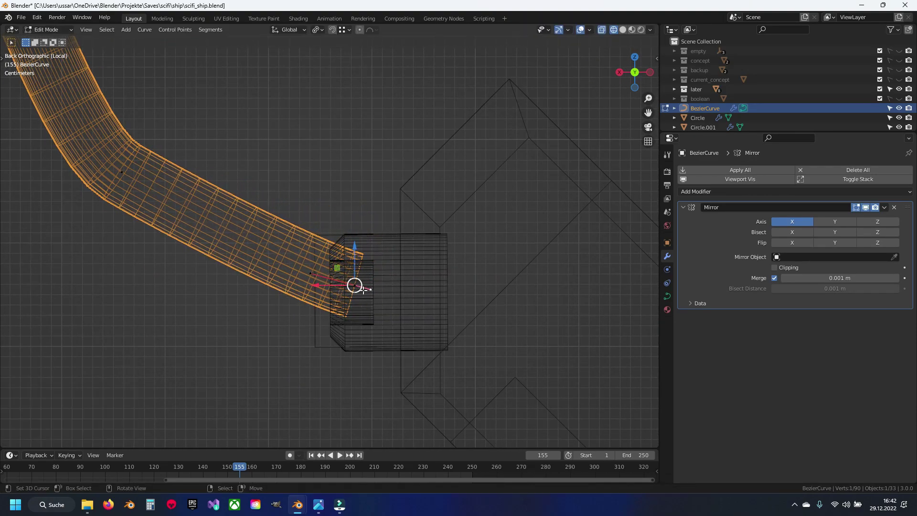
pyautogui.click(354, 285)
pyautogui.press('g')
pyautogui.click(354, 296)
# Step: Rotate the end point's handles toward horizontal
pyautogui.scroll(2, 393, 344)
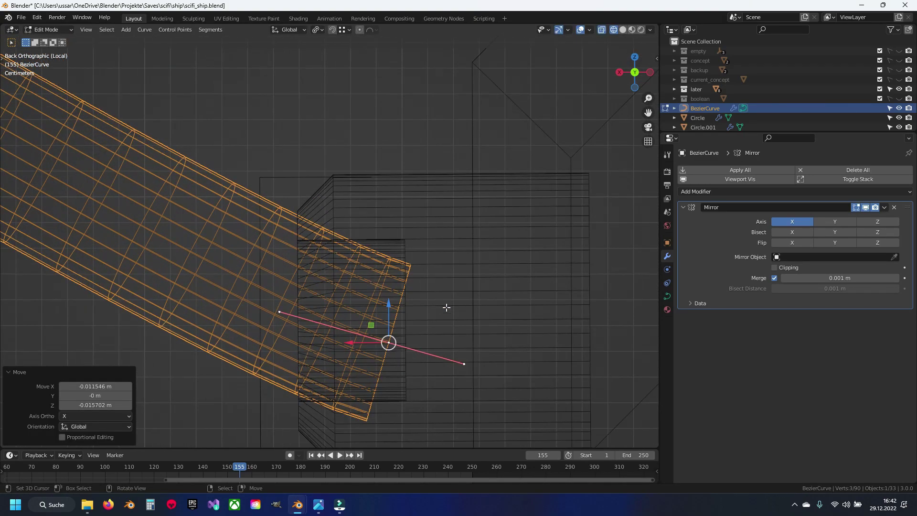
pyautogui.press('r')
pyautogui.click(453, 269)
pyautogui.press('r')
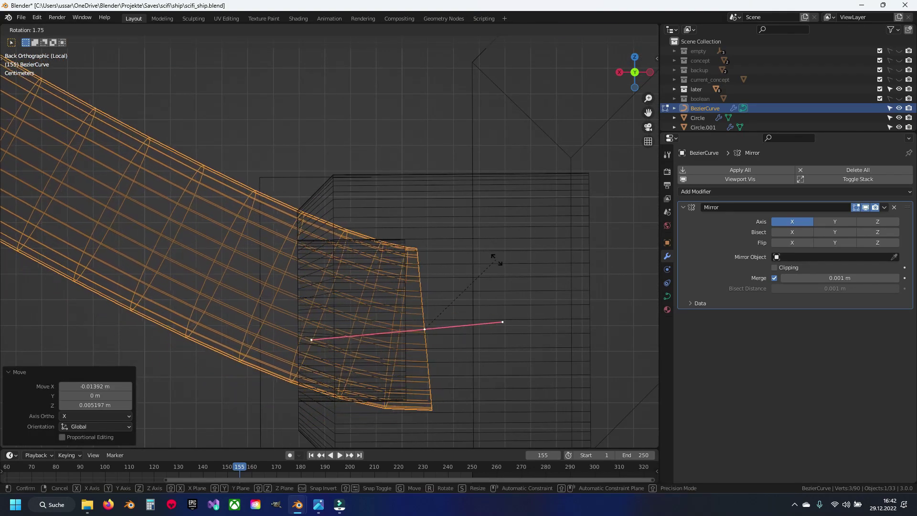
pyautogui.click(500, 266)
pyautogui.scroll(-3, 266, 243)
pyautogui.keyDown('shift'); pyautogui.moveTo(266, 243); pyautogui.dragTo(331, 271, button='middle'); pyautogui.keyUp('shift')
pyautogui.click(49, 124)
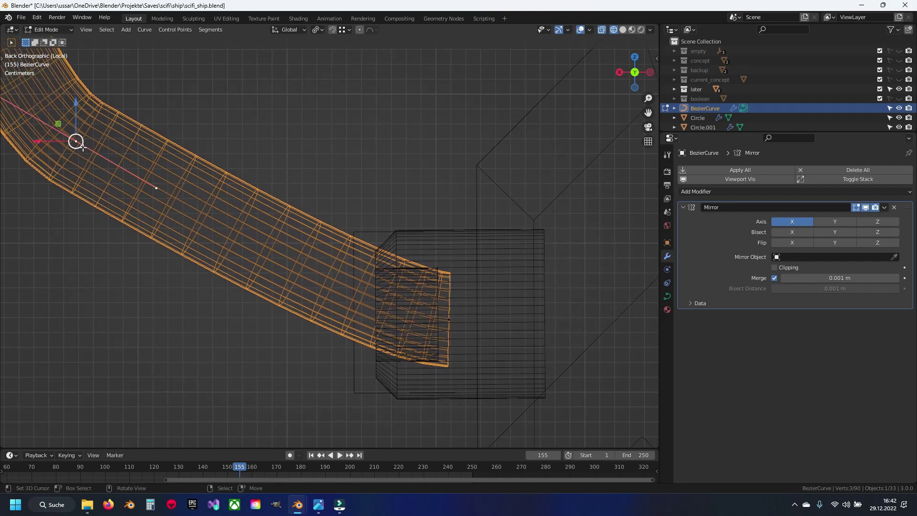
# Step: Reposition a pipe control point and rotate its handles further
pyautogui.press('g')
pyautogui.press('r')
pyautogui.click(231, 281)
pyautogui.press('g')
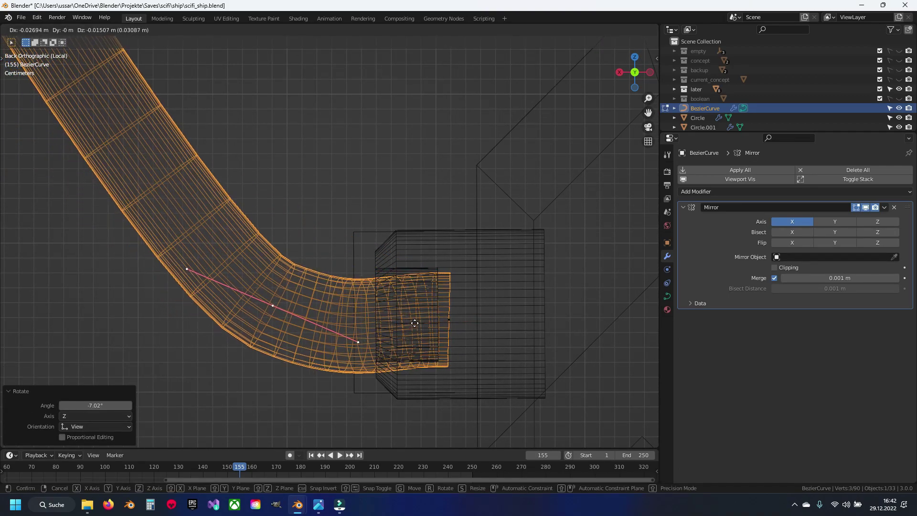
pyautogui.click(415, 324)
pyautogui.press('r')
pyautogui.click(420, 282)
pyautogui.press('g')
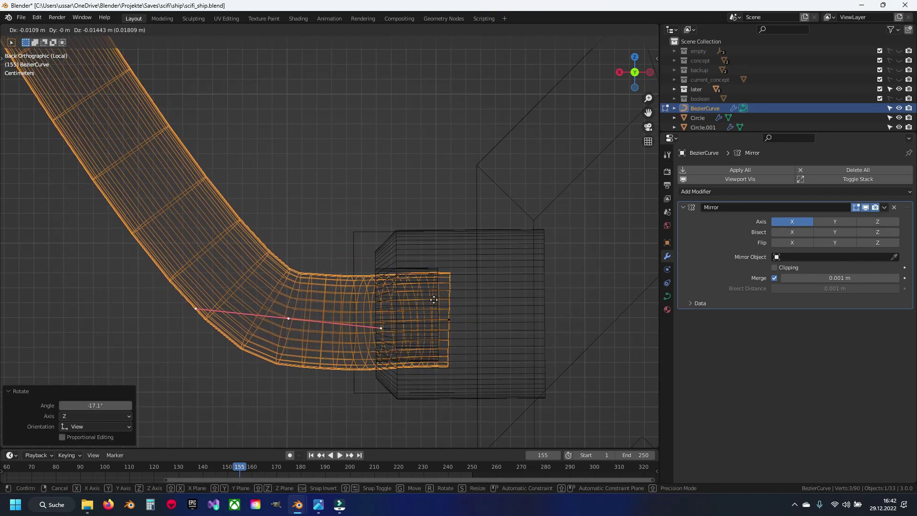
# Step: Scale the lower bend handles to 1.819 and seat the straightened end in the socket
pyautogui.press('s')
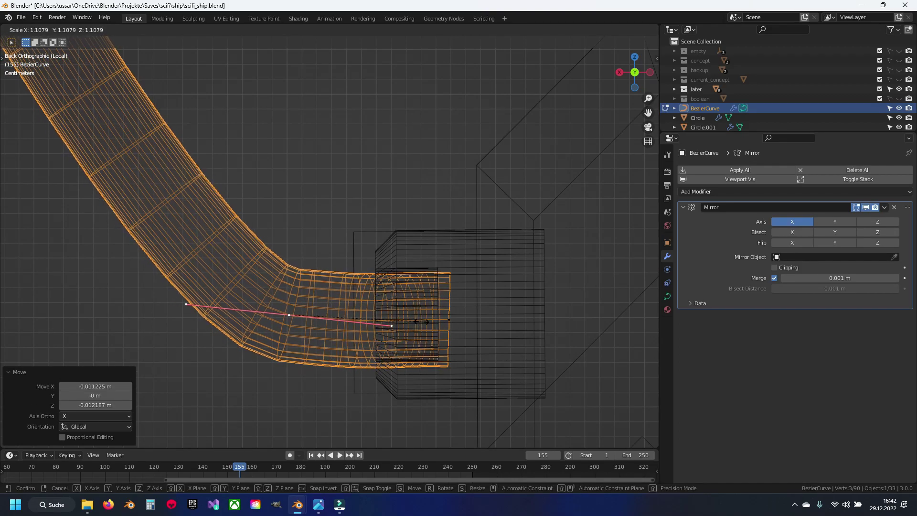
pyautogui.scroll(2, 311, 284)
pyautogui.press('r')
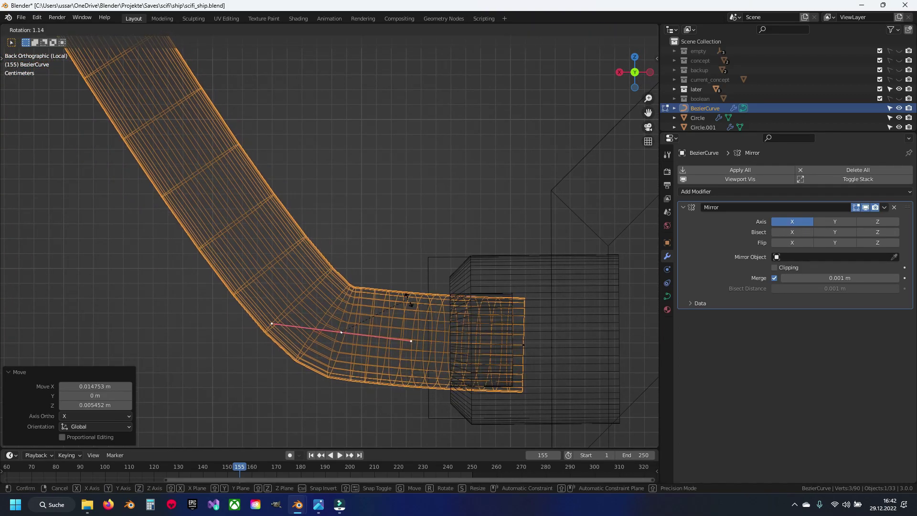
pyautogui.click(416, 325)
pyautogui.press('s')
pyautogui.click(458, 337)
pyautogui.press('g')
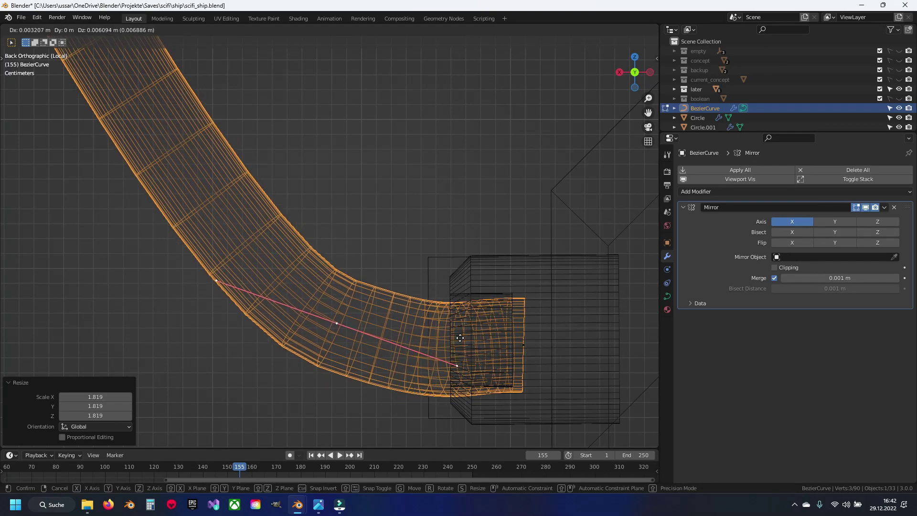
pyautogui.click(436, 327)
pyautogui.scroll(-2, 318, 269)
pyautogui.scroll(-3, 383, 416)
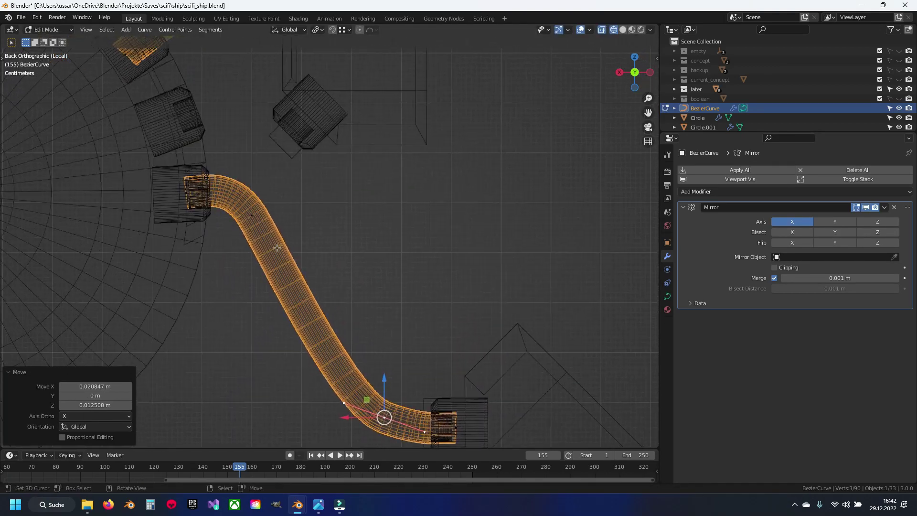
# Step: Subdivide the pipe segment and move the new middle control point
pyautogui.click(252, 216)
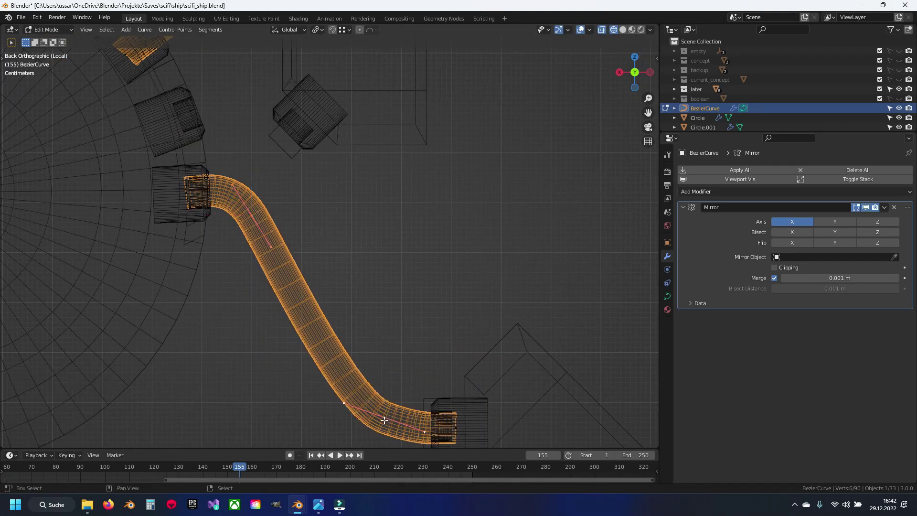
pyautogui.rightClick(401, 266)
pyautogui.click(393, 229)
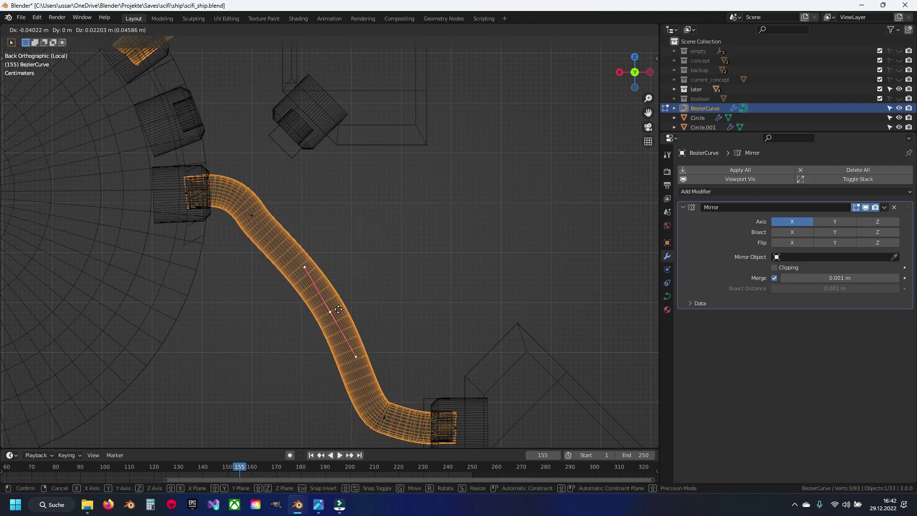
pyautogui.click(341, 308)
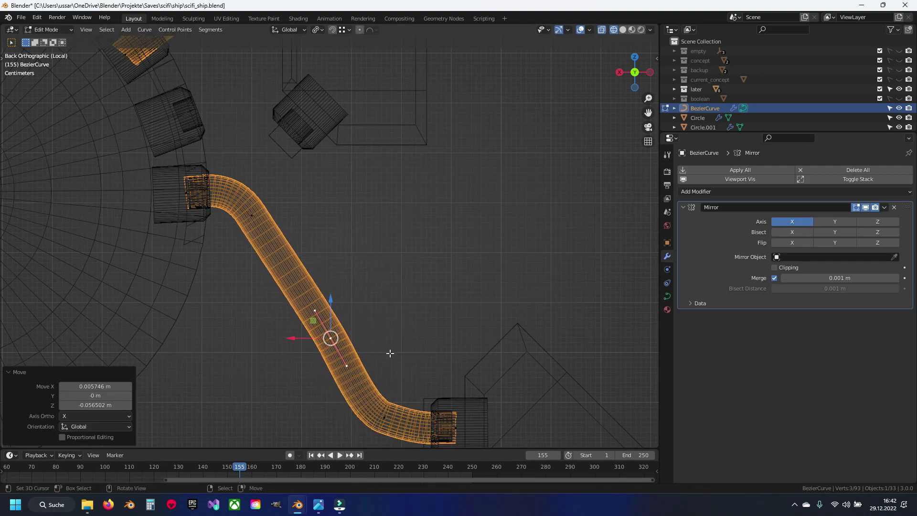
pyautogui.scroll(1, 391, 353)
pyautogui.moveTo(390, 353)
pyautogui.keyDown('shift'); pyautogui.mouseDown(button='middle')
pyautogui.moveTo(353, 288)
pyautogui.moveTo(273, 287)
pyautogui.moveTo(287, 267)
pyautogui.moveTo(268, 239)
pyautogui.mouseUp(button='middle'); pyautogui.keyUp('shift')
# Step: Switch to Solid shading and orbit and zoom around the bent pipes in their sockets
pyautogui.hotkey('shift', 'z')
pyautogui.scroll(3, 267, 215)
pyautogui.scroll(2, 265, 136)
pyautogui.scroll(-5, 264, 137)
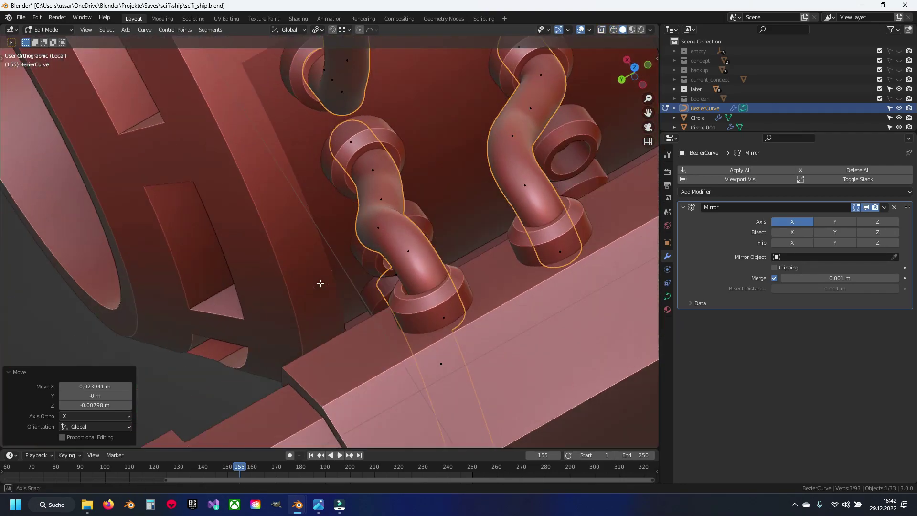
pyautogui.moveTo(319, 282); pyautogui.dragTo(349, 272, button='middle')
pyautogui.scroll(2, 348, 264)
pyautogui.scroll(-1, 440, 351)
pyautogui.moveTo(440, 351)
pyautogui.mouseDown(button='middle')
pyautogui.moveTo(358, 272)
pyautogui.moveTo(300, 238)
pyautogui.moveTo(313, 303)
pyautogui.moveTo(300, 292)
pyautogui.moveTo(301, 300)
pyautogui.mouseUp(button='middle')
pyautogui.scroll(3, 328, 272)
pyautogui.scroll(-3, 314, 303)
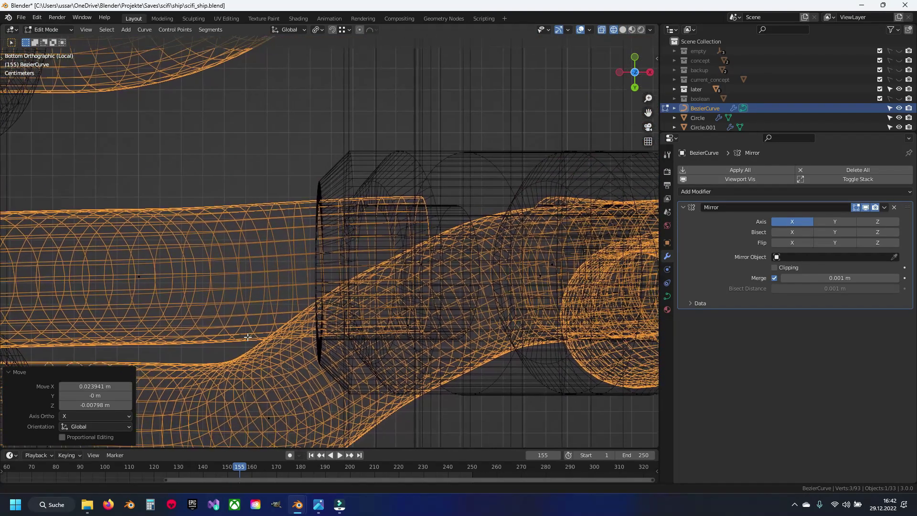
pyautogui.scroll(2, 258, 320)
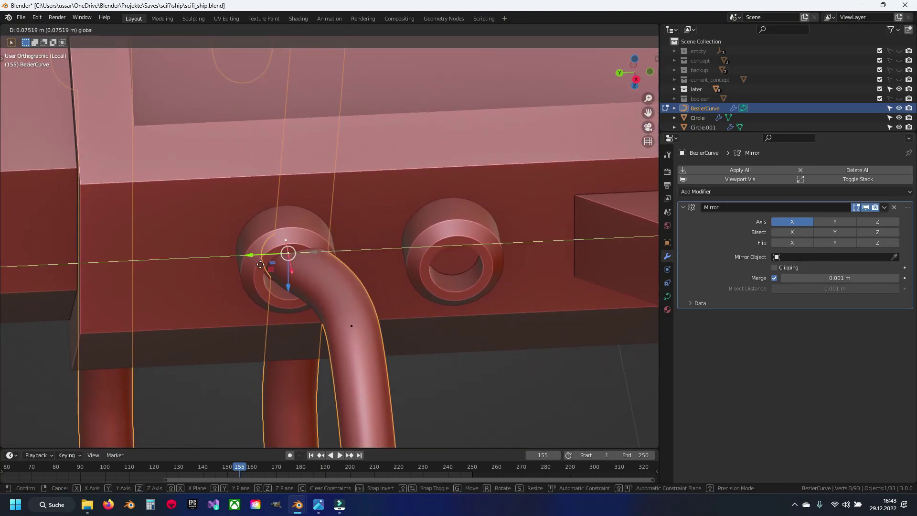
# Step: Slide the pipe's upper end along Y and rotate its handles 15.8° to seat it in the ring
pyautogui.click(258, 264)
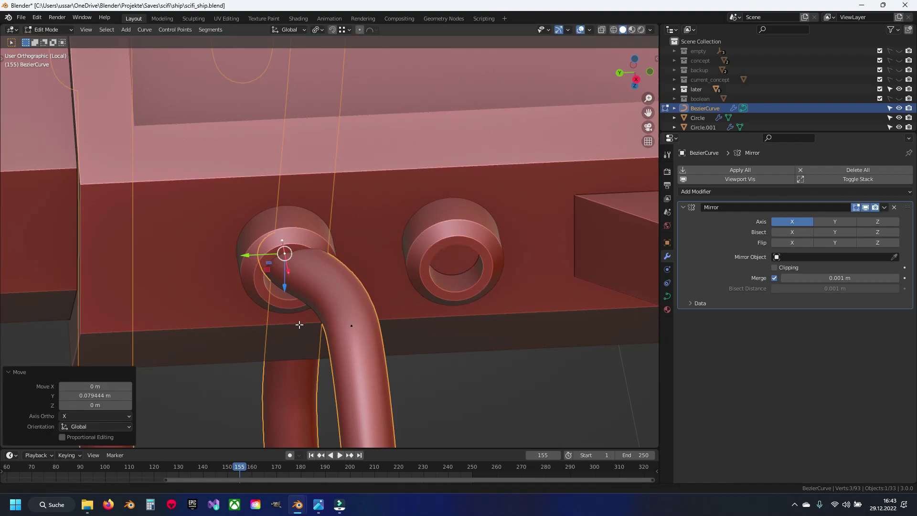
pyautogui.click(278, 274)
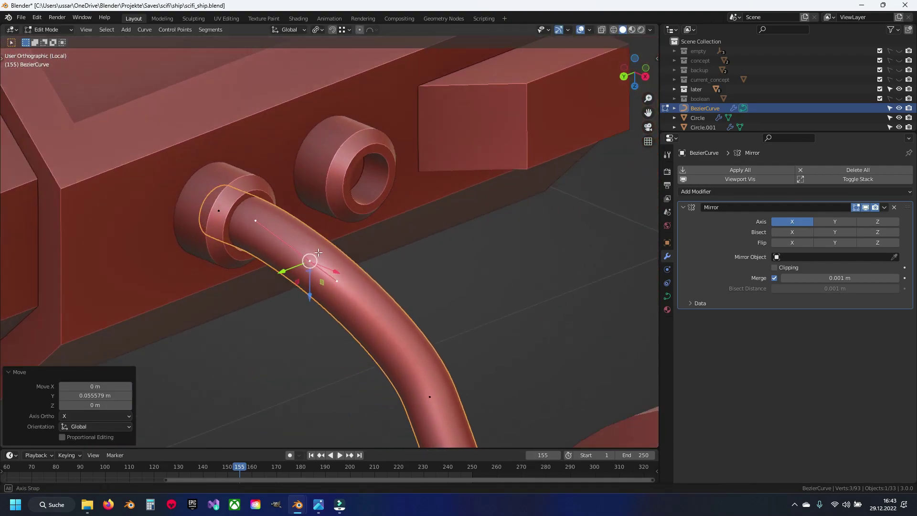
pyautogui.moveTo(278, 274); pyautogui.dragTo(306, 268, button='middle')
pyautogui.scroll(5, 229, 204)
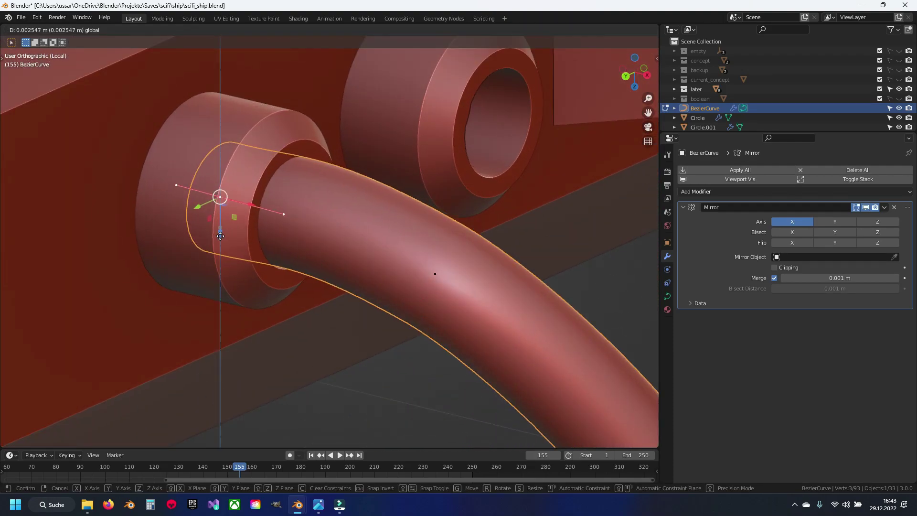
pyautogui.click(221, 237)
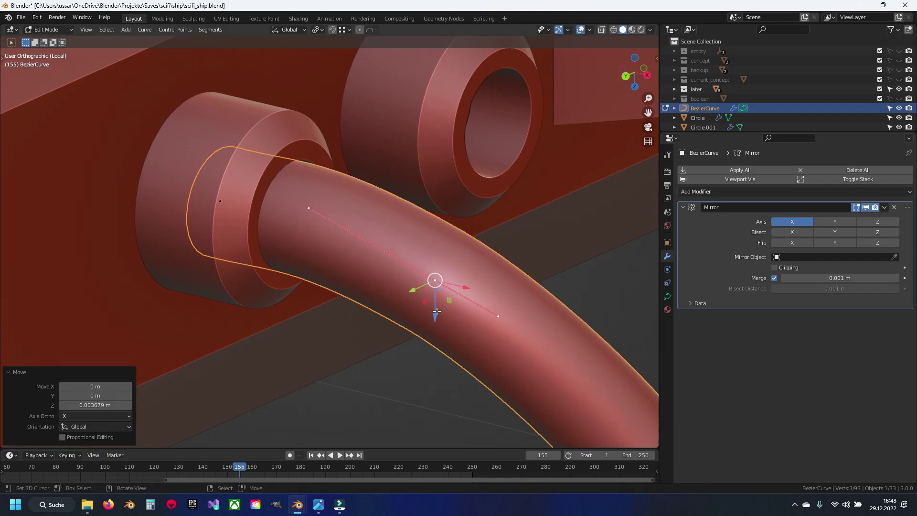
pyautogui.scroll(-4, 436, 307)
pyautogui.moveTo(436, 306); pyautogui.dragTo(332, 242, button='middle')
pyautogui.moveTo(389, 247); pyautogui.dragTo(396, 249, button='middle')
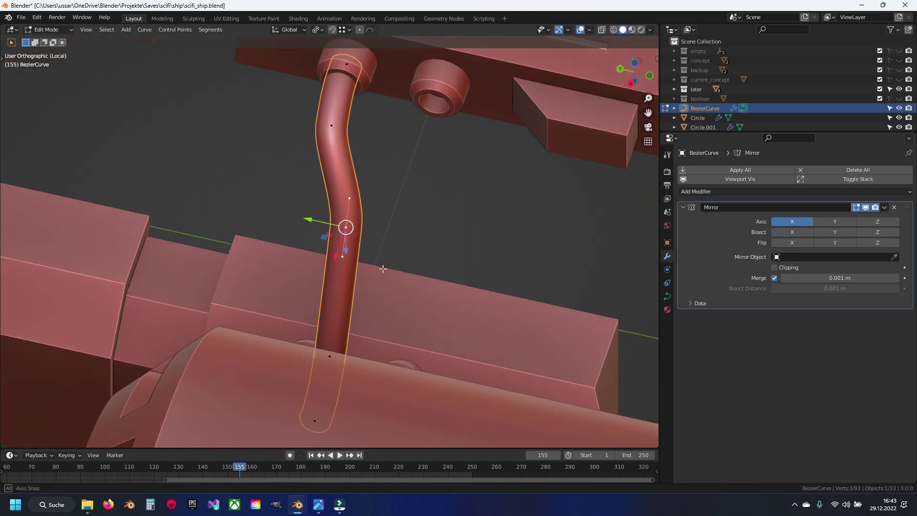
pyautogui.press('r')
pyautogui.click(367, 247)
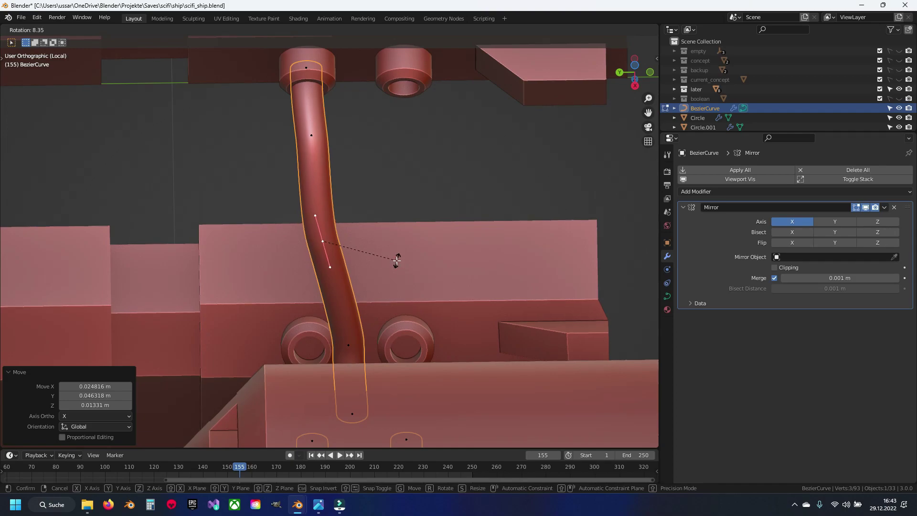
# Step: Duplicate the whole pipe and place the copy at the neighbouring sockets
pyautogui.click(366, 334)
pyautogui.keyDown('shift'); pyautogui.moveTo(366, 334); pyautogui.dragTo(366, 312, button='middle'); pyautogui.keyUp('shift')
pyautogui.moveTo(366, 311); pyautogui.dragTo(367, 312)
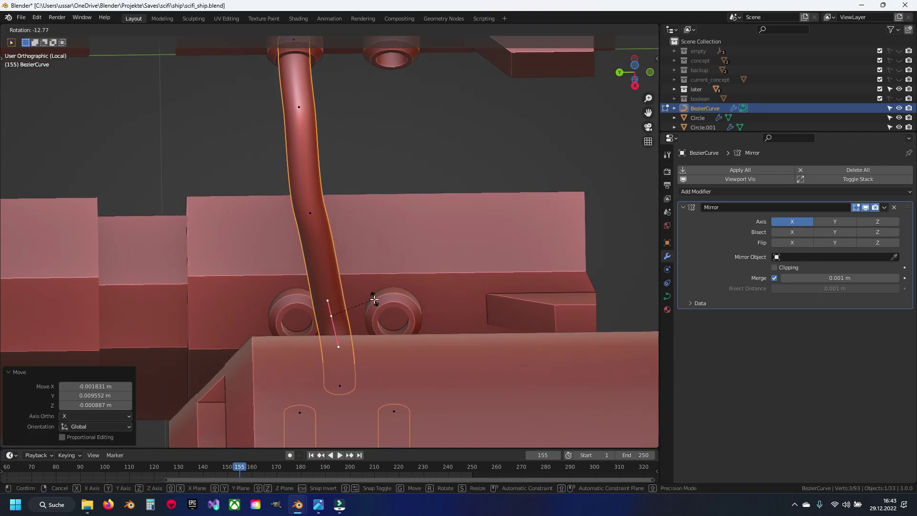
pyautogui.scroll(-5, 377, 290)
pyautogui.moveTo(377, 290)
pyautogui.mouseDown(button='middle')
pyautogui.moveTo(331, 285)
pyautogui.moveTo(305, 228)
pyautogui.moveTo(401, 321)
pyautogui.moveTo(454, 334)
pyautogui.moveTo(471, 368)
pyautogui.mouseUp(button='middle')
pyautogui.press('Tab')
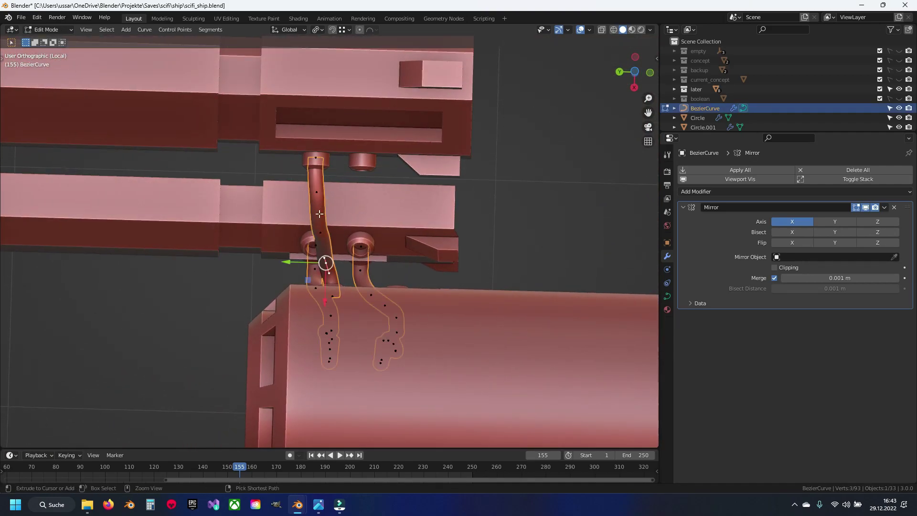
pyautogui.click(347, 240)
# Step: Slide the copied pipe's bottom point along the ship's length into its socket
pyautogui.scroll(6, 349, 234)
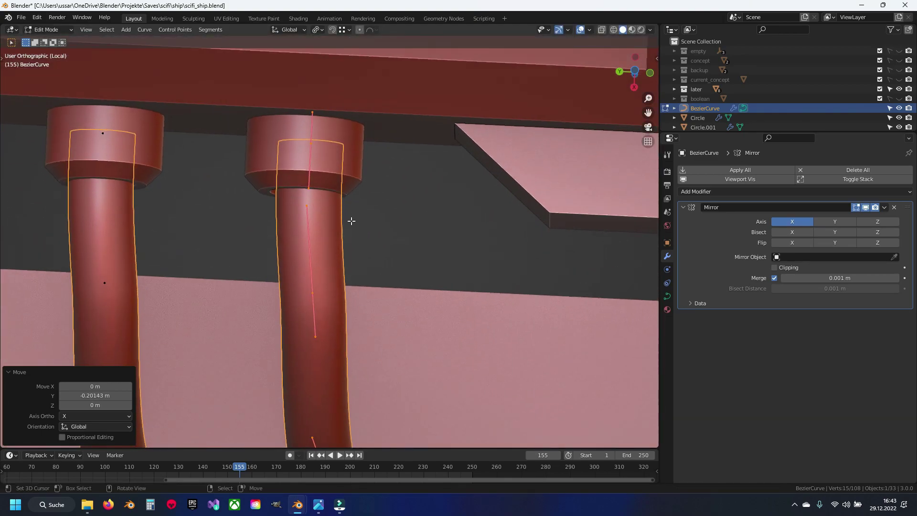
pyautogui.keyDown('shift'); pyautogui.moveTo(306, 209); pyautogui.dragTo(360, 226, button='middle'); pyautogui.keyUp('shift')
pyautogui.scroll(2, 359, 226)
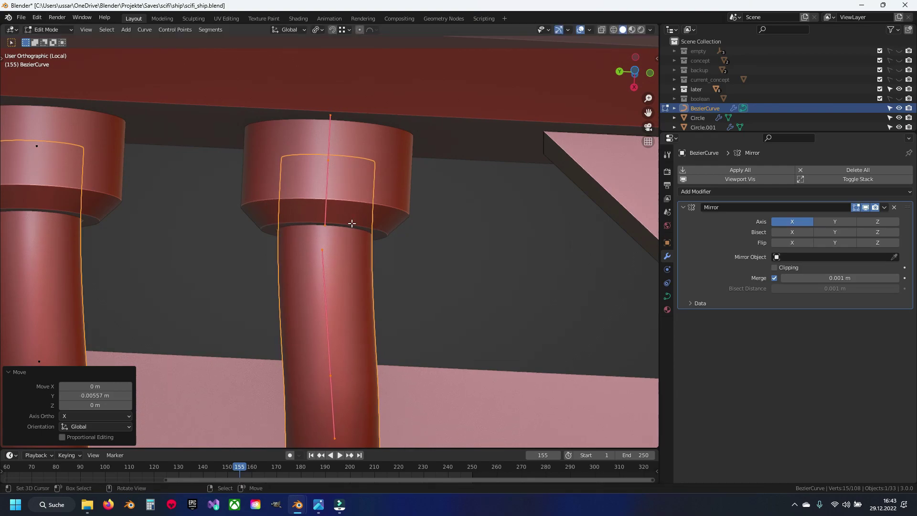
pyautogui.scroll(-5, 352, 223)
pyautogui.moveTo(352, 223); pyautogui.dragTo(240, 319, button='middle')
pyautogui.scroll(4, 241, 318)
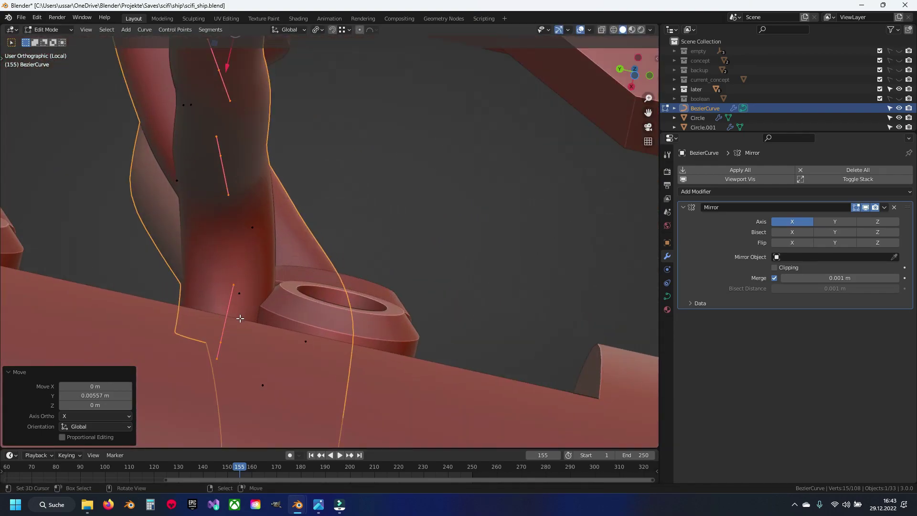
pyautogui.moveTo(198, 338); pyautogui.dragTo(308, 363)
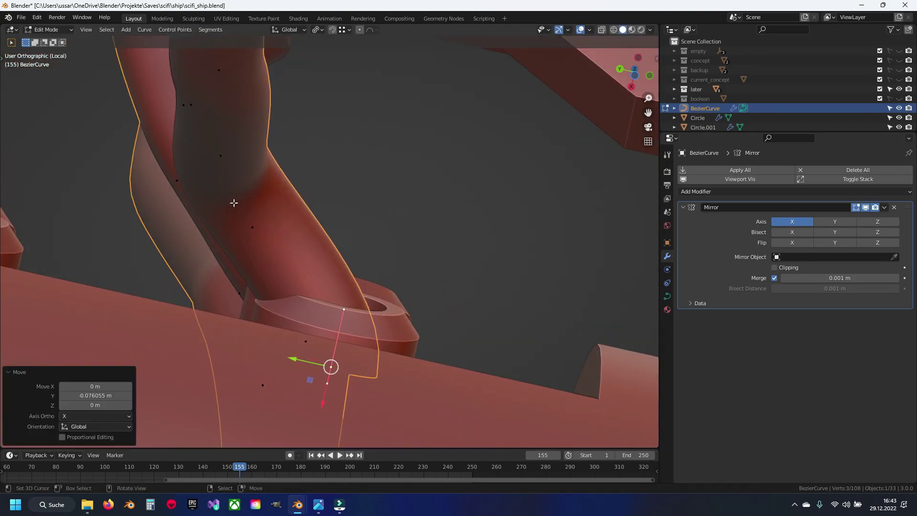
pyautogui.moveTo(259, 216); pyautogui.dragTo(259, 236, button='middle')
pyautogui.moveTo(208, 155); pyautogui.dragTo(315, 206)
pyautogui.scroll(5, 312, 287)
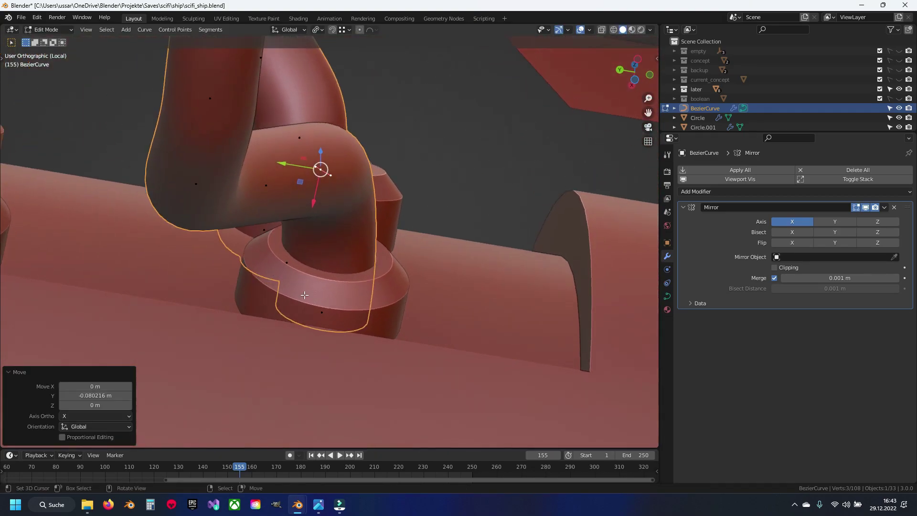
pyautogui.moveTo(306, 296); pyautogui.dragTo(312, 317, button='middle')
pyautogui.click(311, 317)
pyautogui.moveTo(317, 323); pyautogui.dragTo(313, 323)
# Step: Move the copy's upper control point along Y to -0.079783 m to fit the bend
pyautogui.click(319, 185)
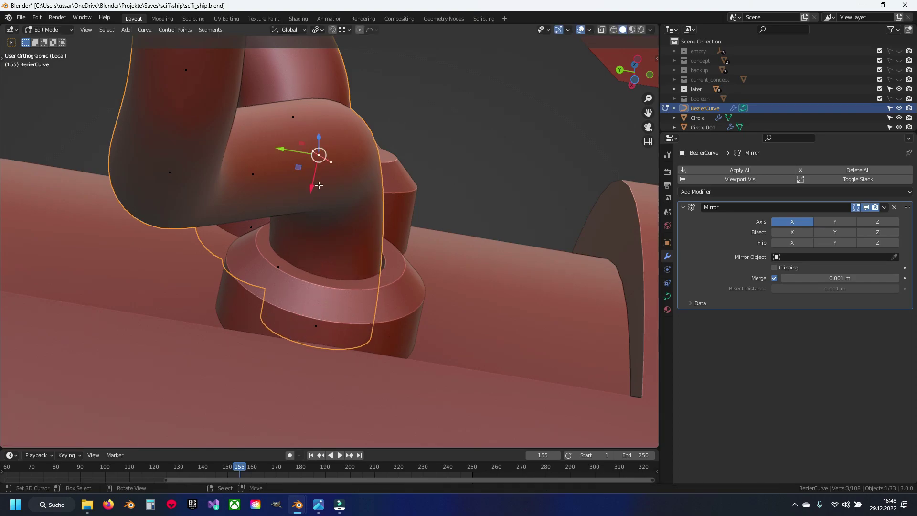
pyautogui.click(306, 160)
pyautogui.moveTo(306, 161); pyautogui.dragTo(281, 143, button='middle')
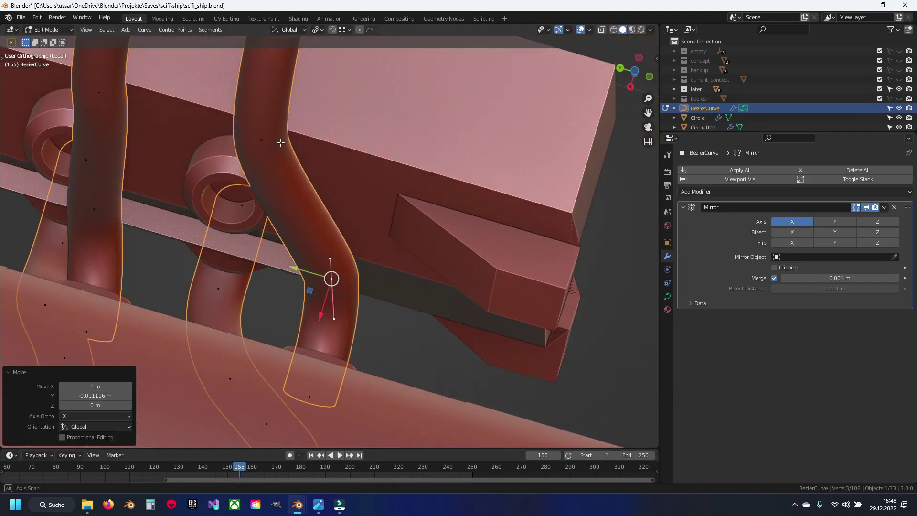
pyautogui.scroll(2, 281, 144)
pyautogui.press('g')
pyautogui.press('y')
pyautogui.click(268, 203)
pyautogui.moveTo(268, 203)
pyautogui.mouseDown(button='middle')
pyautogui.moveTo(324, 180)
pyautogui.moveTo(383, 238)
pyautogui.moveTo(410, 205)
pyautogui.moveTo(392, 306)
pyautogui.moveTo(399, 267)
pyautogui.mouseUp(button='middle')
# Step: Reposition the right pipe's middle point, then return to Object Mode
pyautogui.click(430, 211)
pyautogui.press('g')
pyautogui.press('g')
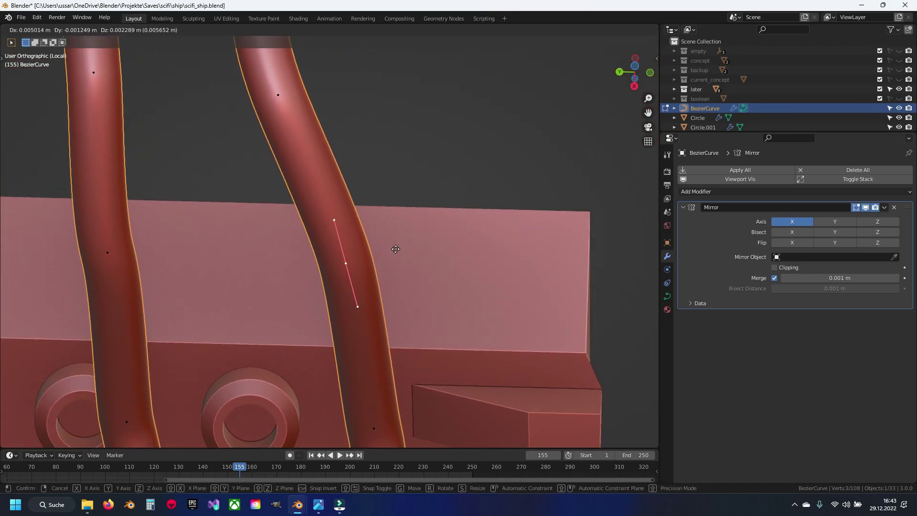
pyautogui.click(396, 232)
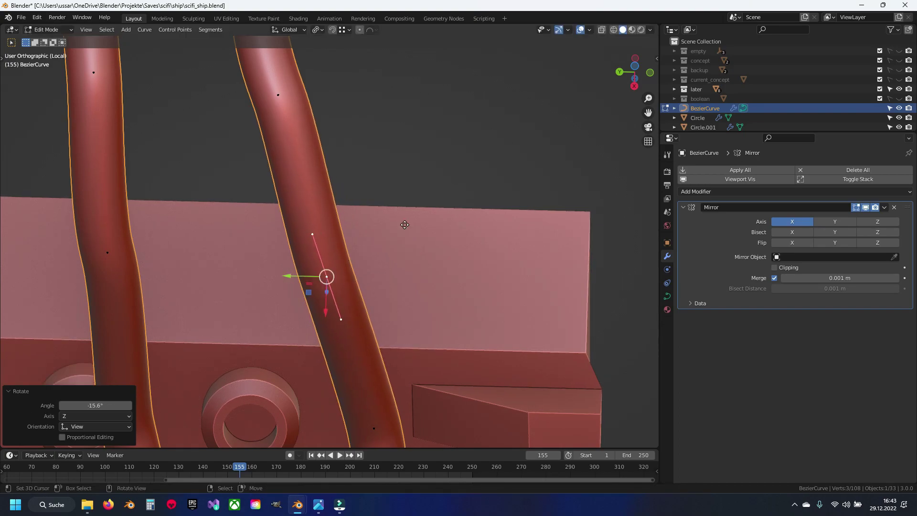
pyautogui.click(413, 232)
pyautogui.moveTo(414, 232)
pyautogui.mouseDown(button='middle')
pyautogui.moveTo(320, 262)
pyautogui.moveTo(377, 256)
pyautogui.moveTo(362, 204)
pyautogui.moveTo(334, 197)
pyautogui.moveTo(348, 238)
pyautogui.moveTo(336, 261)
pyautogui.moveTo(297, 264)
pyautogui.moveTo(352, 257)
pyautogui.moveTo(363, 173)
pyautogui.moveTo(340, 236)
pyautogui.moveTo(344, 210)
pyautogui.moveTo(309, 248)
pyautogui.moveTo(280, 324)
pyautogui.mouseUp(button='middle')
pyautogui.press('Tab')
pyautogui.scroll(5, 310, 246)
pyautogui.scroll(-4, 311, 246)
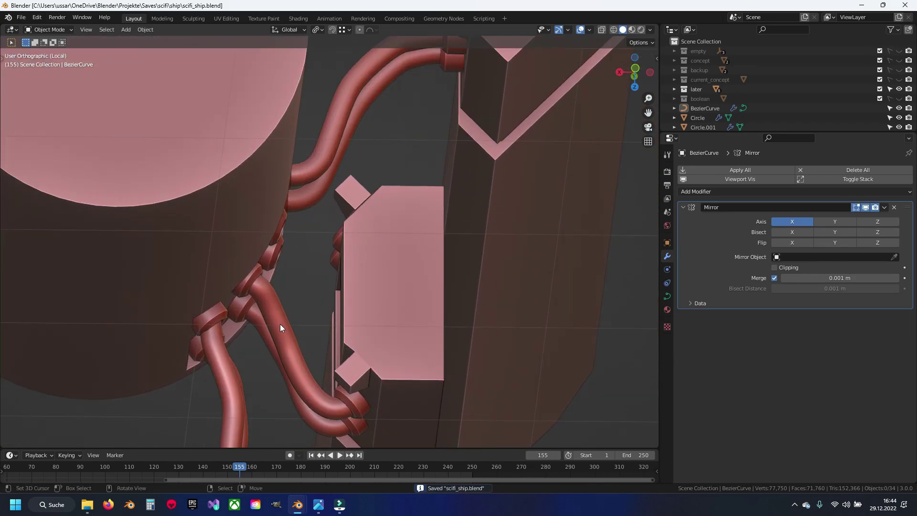
# Step: Select the bent pipe curve and view it from the back in wireframe
pyautogui.click(279, 325)
pyautogui.press('ctrl+KP_1')
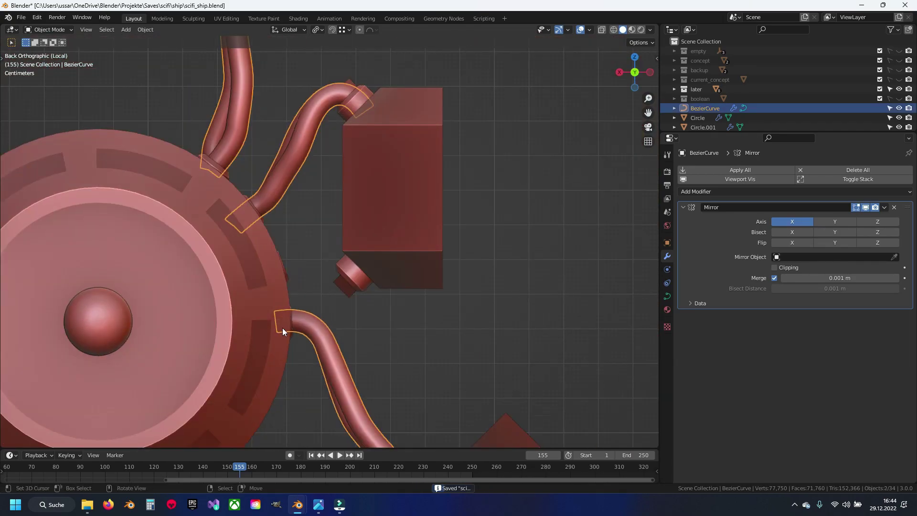
pyautogui.keyDown('shift'); pyautogui.moveTo(281, 168); pyautogui.dragTo(295, 225, button='middle'); pyautogui.keyUp('shift')
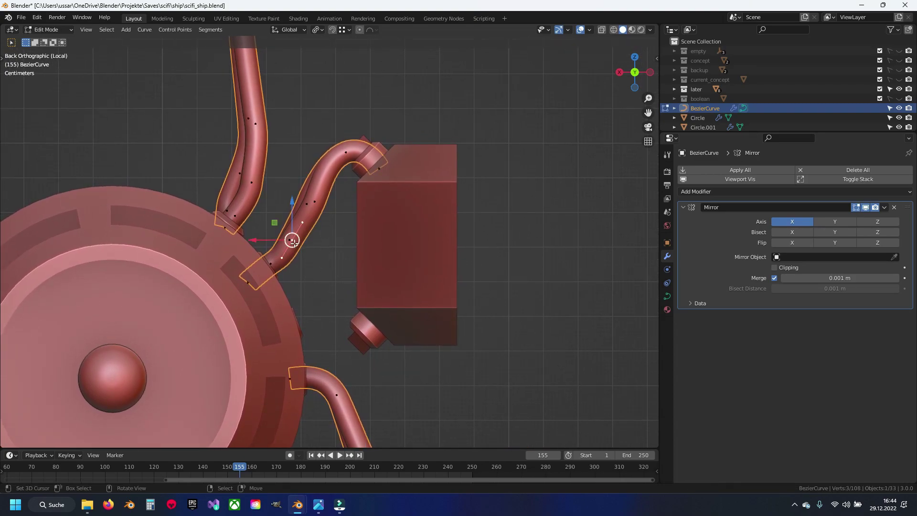
pyautogui.hotkey('shift', 'z')
# Step: Duplicate the pipe segment and move the copy beside the engine ring
pyautogui.scroll(2, 308, 223)
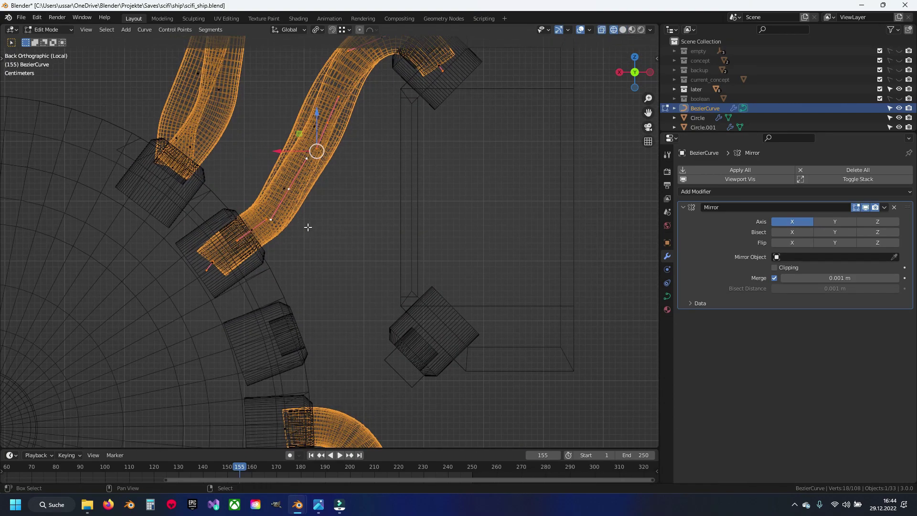
pyautogui.hotkey('shift', 'd')
pyautogui.click(342, 334)
pyautogui.scroll(3, 342, 334)
pyautogui.keyDown('shift'); pyautogui.moveTo(341, 334); pyautogui.dragTo(413, 232, button='middle'); pyautogui.keyUp('shift')
pyautogui.press('t')
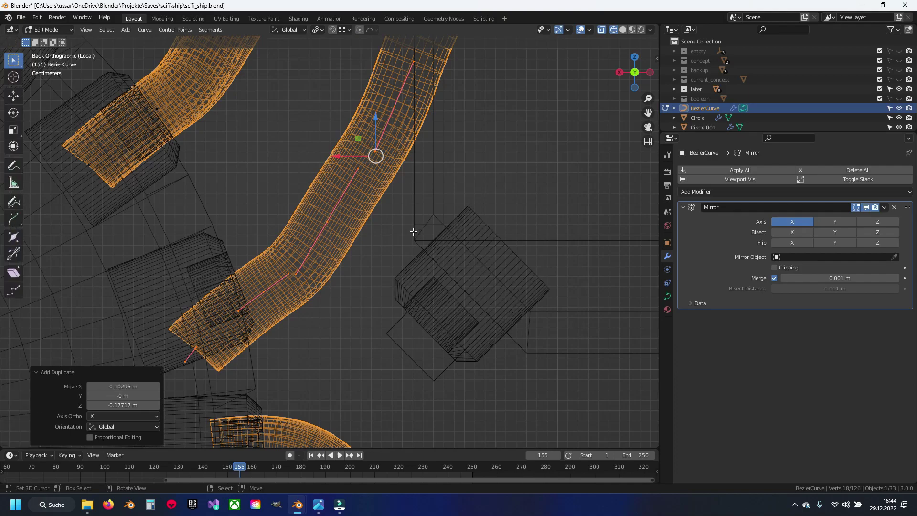
pyautogui.press('t')
pyautogui.keyDown('shift'); pyautogui.moveTo(350, 299); pyautogui.dragTo(415, 263, button='middle'); pyautogui.keyUp('shift')
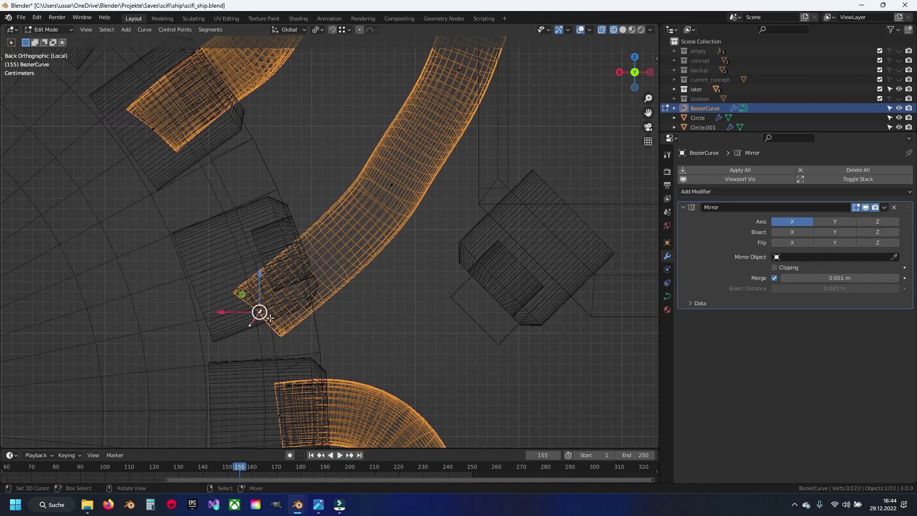
pyautogui.click(303, 312)
pyautogui.scroll(2, 306, 258)
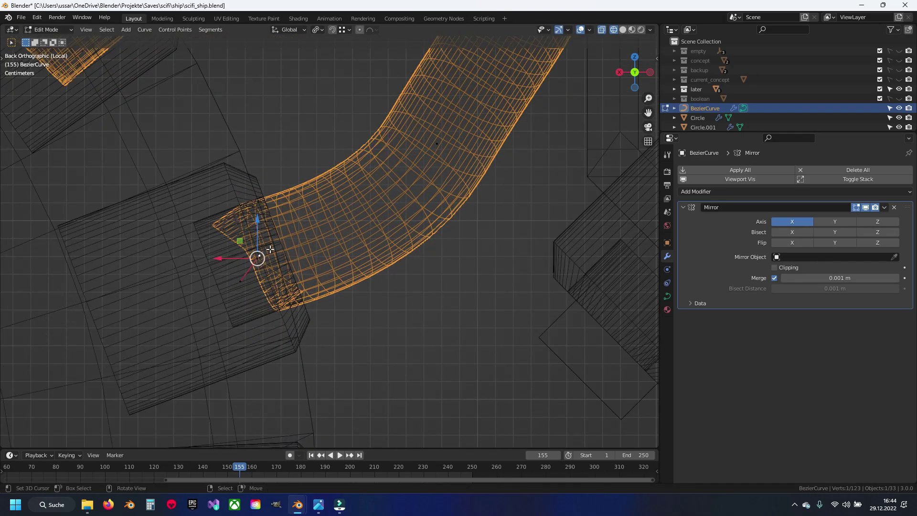
# Step: Reposition the copy's end point and delete the three extra curve points
pyautogui.click(257, 258)
pyautogui.press('g')
pyautogui.click(272, 271)
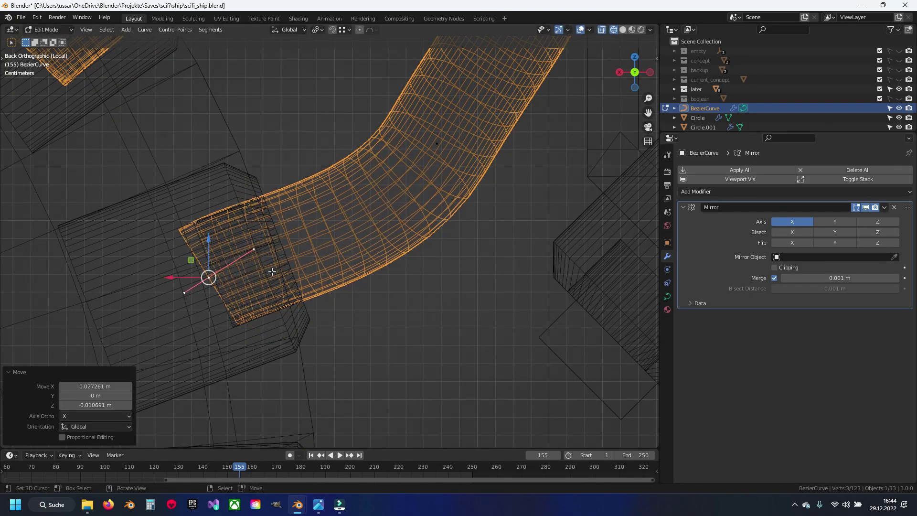
pyautogui.press('a')
pyautogui.scroll(-2, 317, 281)
pyautogui.scroll(-2, 289, 322)
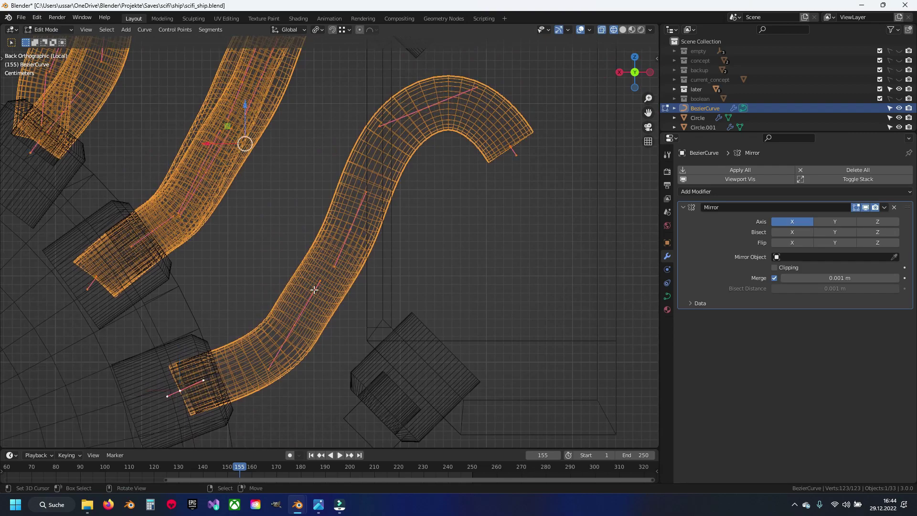
pyautogui.keyDown('shift'); pyautogui.moveTo(342, 352); pyautogui.dragTo(334, 265, button='middle'); pyautogui.keyUp('shift')
pyautogui.click(298, 240)
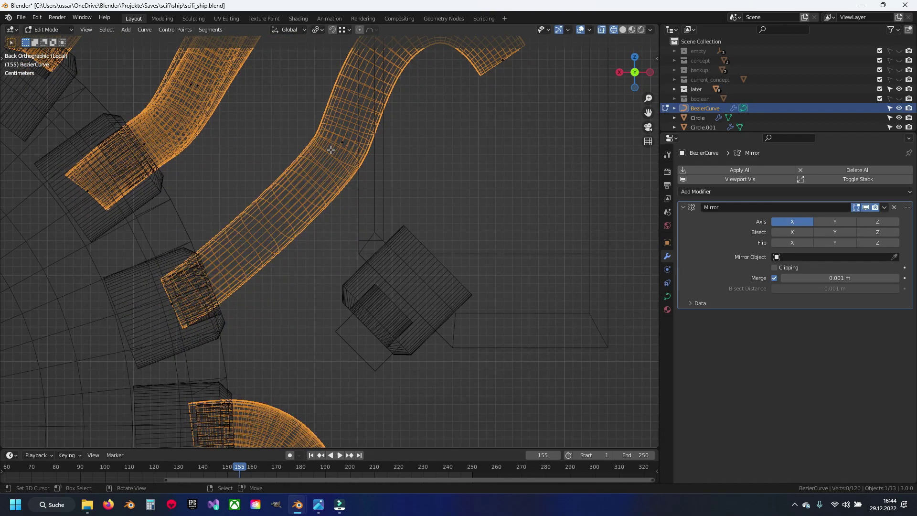
# Step: Rotate the end point's handles and move the end point onto the side block
pyautogui.keyDown('shift'); pyautogui.moveTo(342, 141); pyautogui.dragTo(330, 174, button='middle'); pyautogui.keyUp('shift')
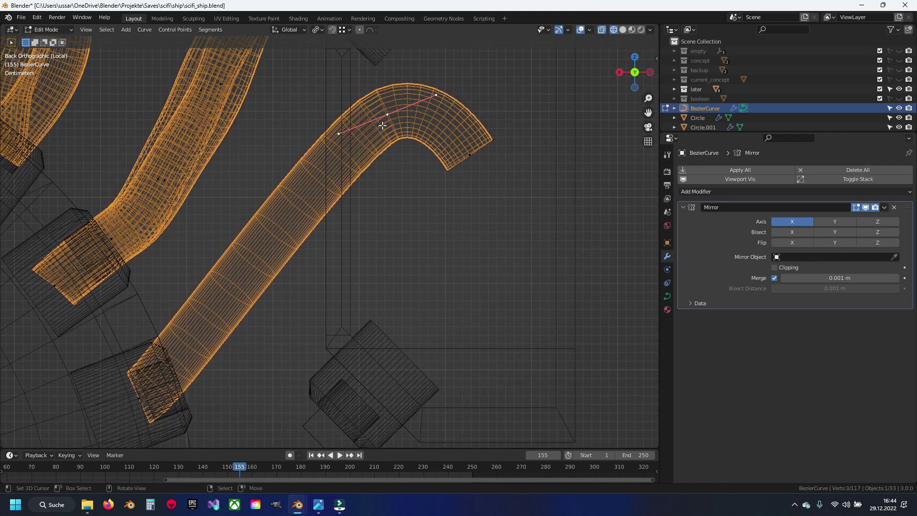
pyautogui.press('g')
pyautogui.click(462, 186)
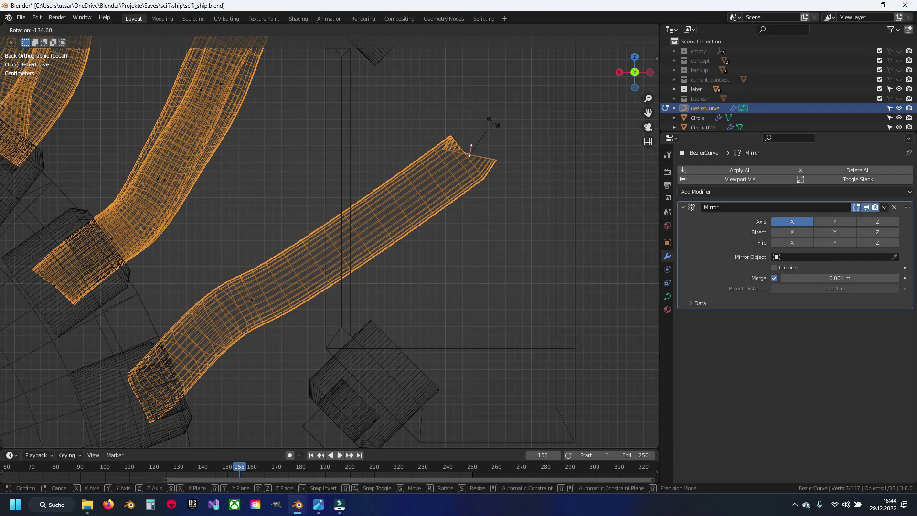
pyautogui.click(529, 126)
pyautogui.click(470, 154)
pyautogui.press('g')
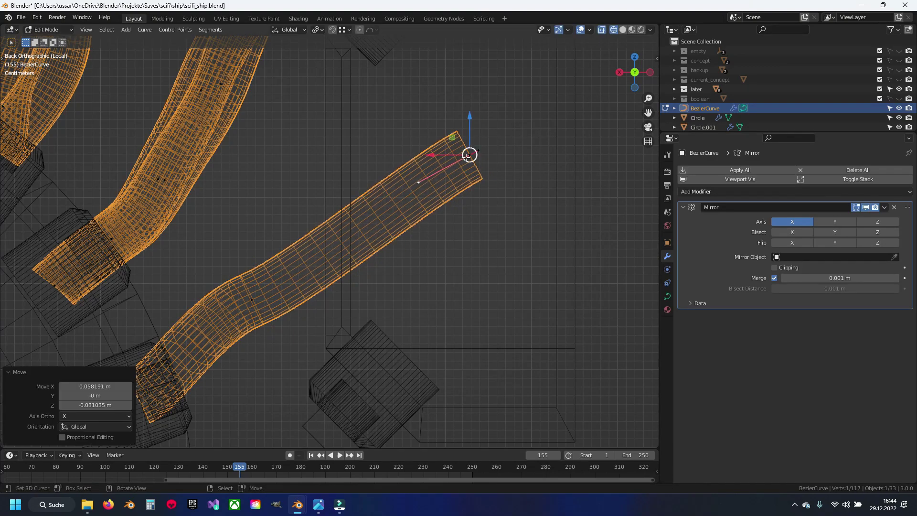
pyautogui.click(526, 130)
pyautogui.click(437, 229)
# Step: Move the bend control point down and rotate its handles
pyautogui.scroll(-3, 354, 385)
pyautogui.scroll(4, 428, 207)
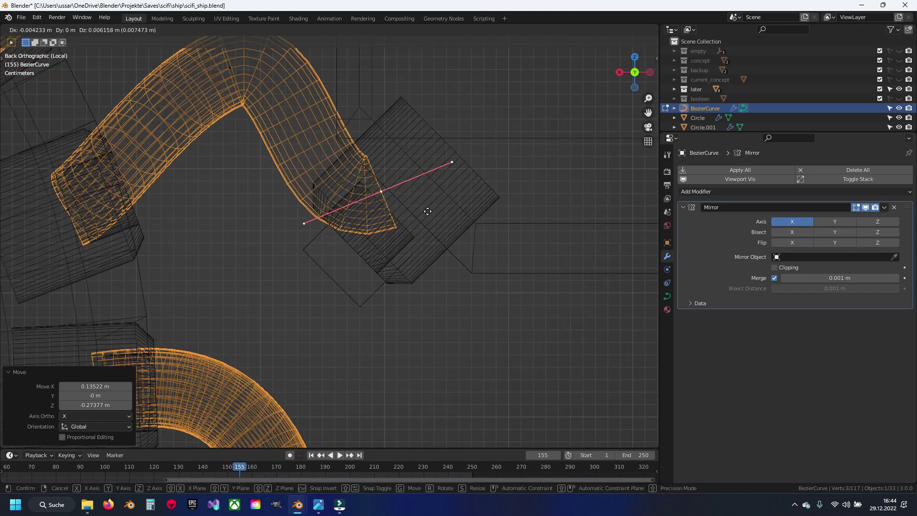
pyautogui.press('g')
pyautogui.press('g')
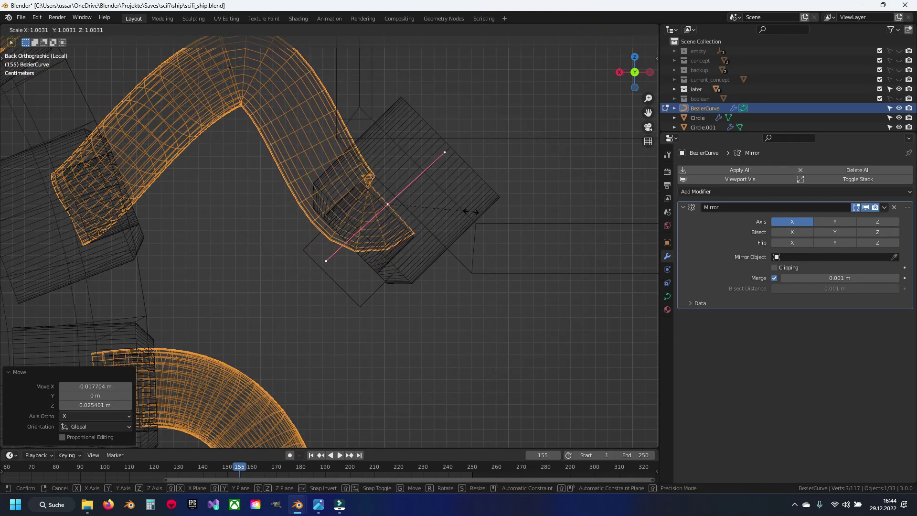
pyautogui.click(420, 231)
pyautogui.press('g')
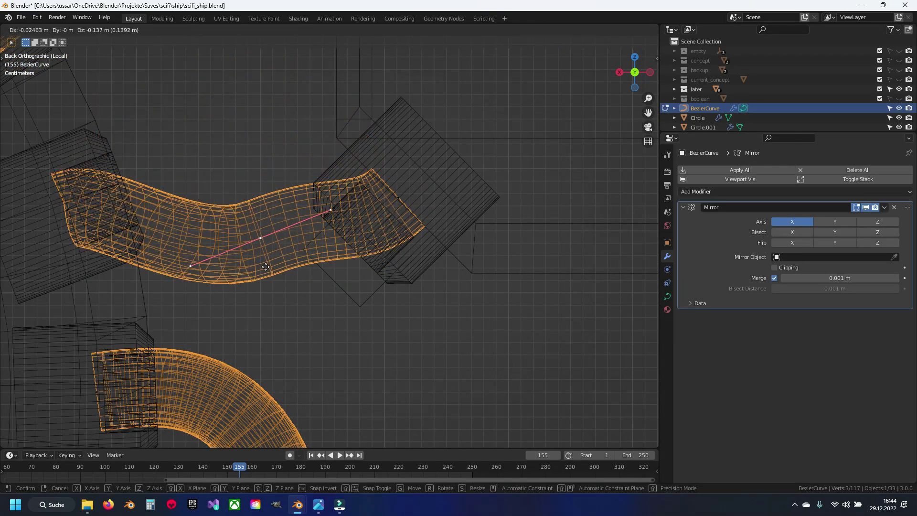
pyautogui.click(294, 300)
pyautogui.press('r')
pyautogui.click(400, 292)
# Step: Lengthen the bend's handles and refine the control point's position and rotation into an S-curve
pyautogui.press('s')
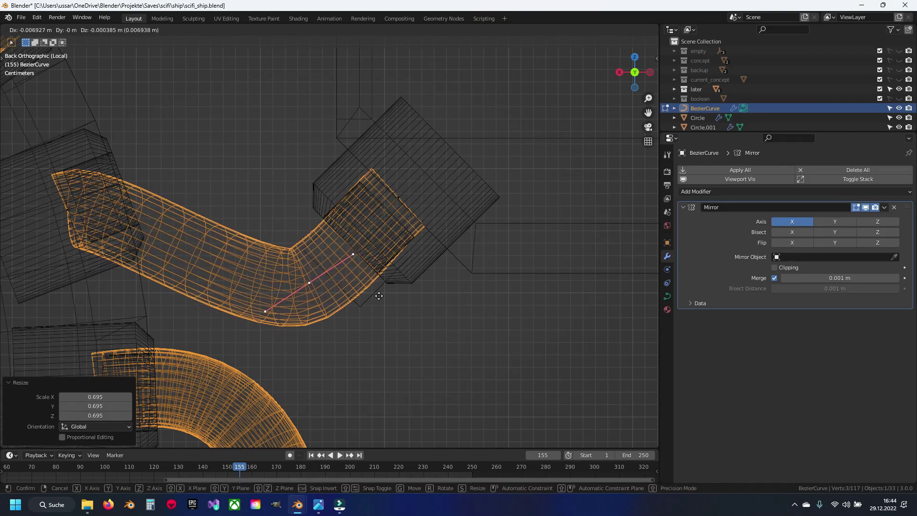
pyautogui.click(438, 299)
pyautogui.press('g')
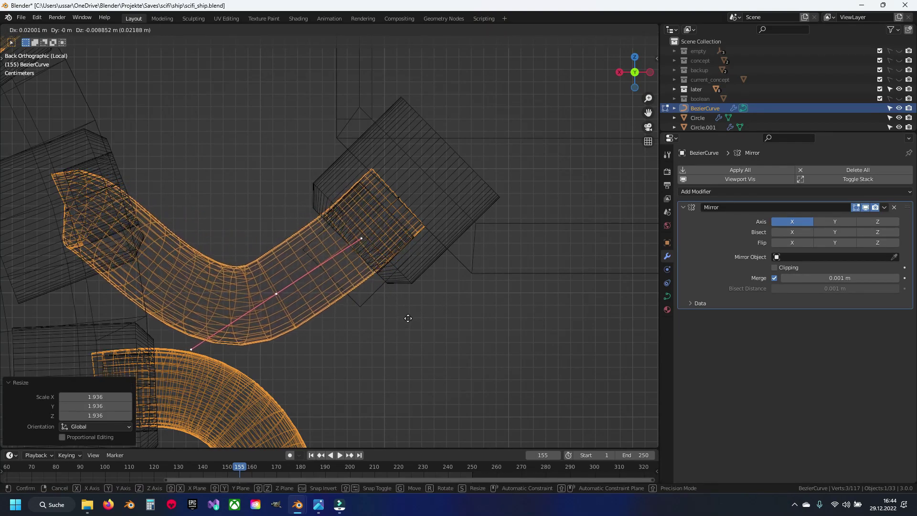
pyautogui.press('r')
pyautogui.click(409, 317)
pyautogui.press('g')
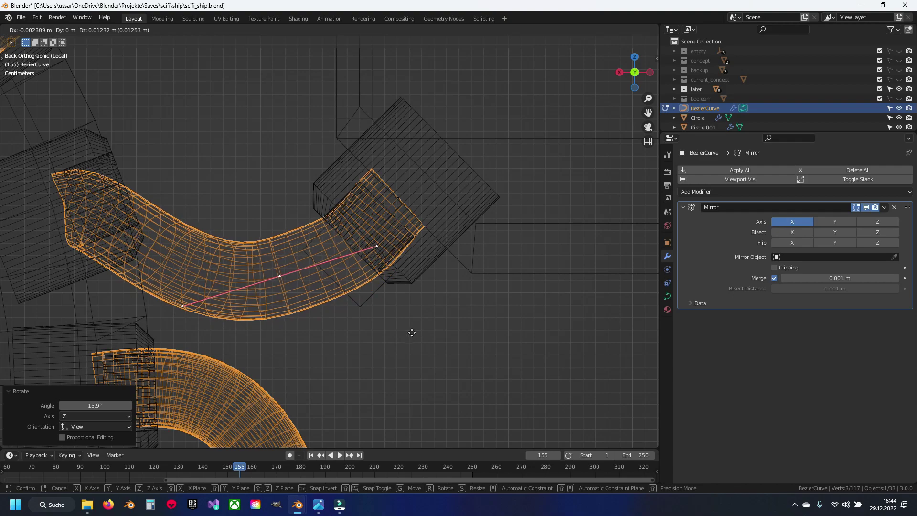
pyautogui.click(412, 332)
# Step: Subdivide the segment and move the new midpoint 0.008082 m X, 0.016934 m Z, then restore solid shading
pyautogui.keyDown('shift'); pyautogui.moveTo(93, 211); pyautogui.dragTo(179, 228, button='middle'); pyautogui.keyUp('shift')
pyautogui.rightClick(297, 205)
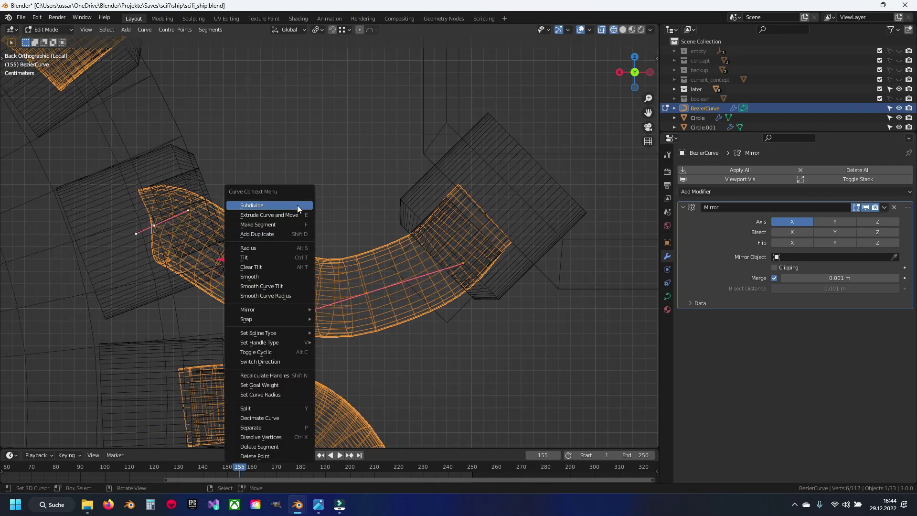
pyautogui.click(297, 205)
pyautogui.press('g')
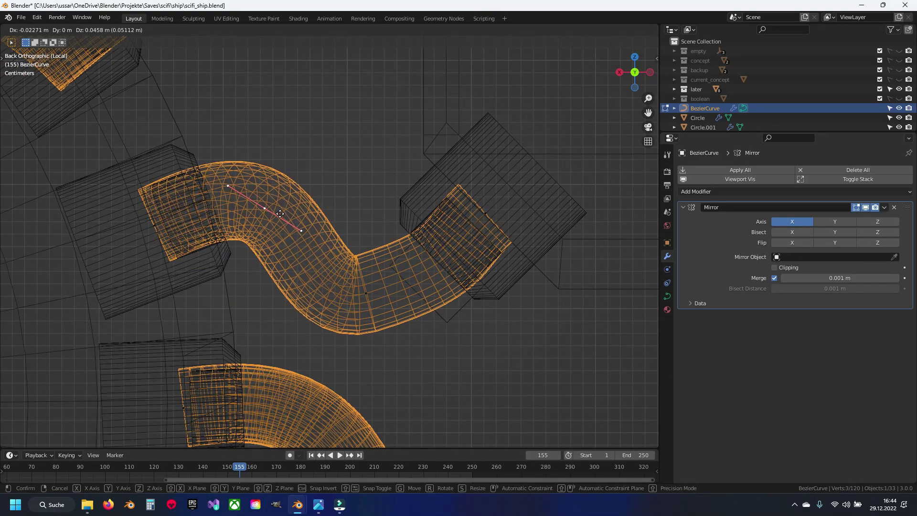
pyautogui.click(280, 212)
pyautogui.press('r')
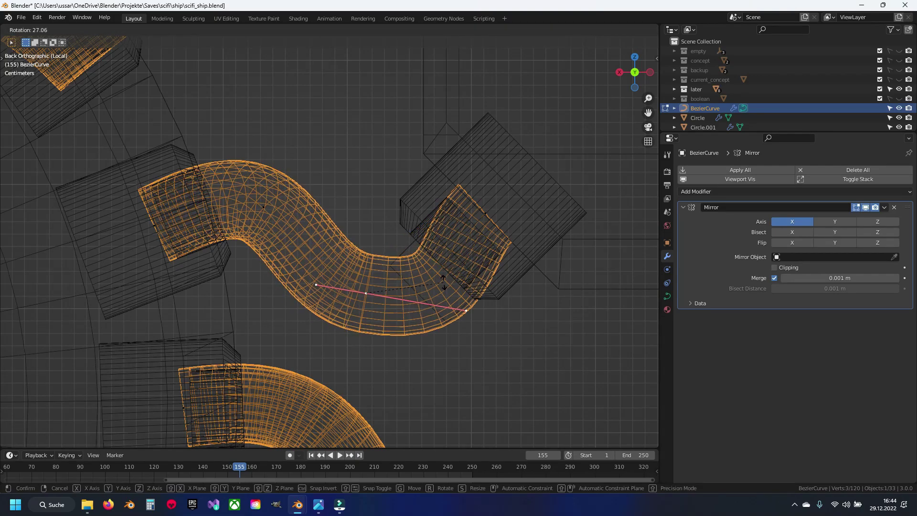
pyautogui.click(423, 261)
pyautogui.press('g')
pyautogui.scroll(-3, 404, 260)
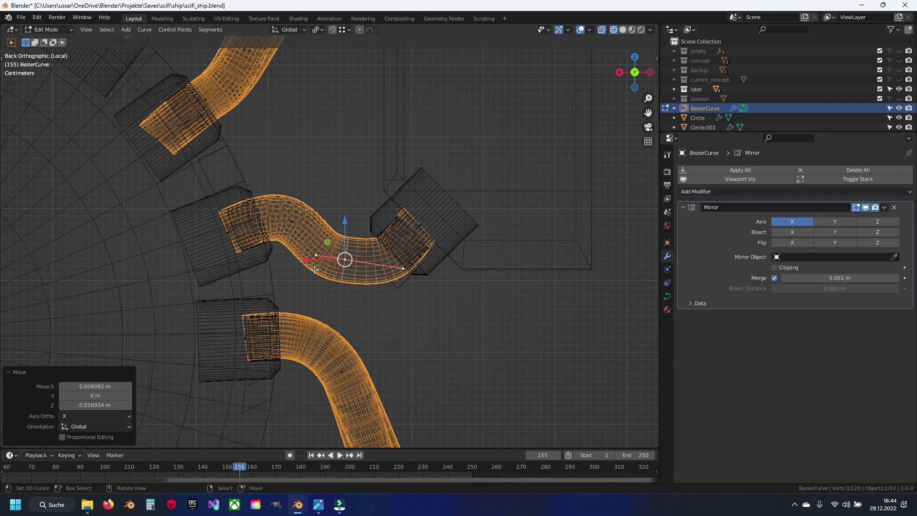
pyautogui.hotkey('shift', 'z')
pyautogui.moveTo(344, 260)
pyautogui.mouseDown(button='middle')
pyautogui.moveTo(273, 382)
pyautogui.moveTo(249, 283)
pyautogui.moveTo(246, 218)
pyautogui.mouseUp(button='middle')
pyautogui.scroll(3, 266, 352)
pyautogui.scroll(5, 249, 283)
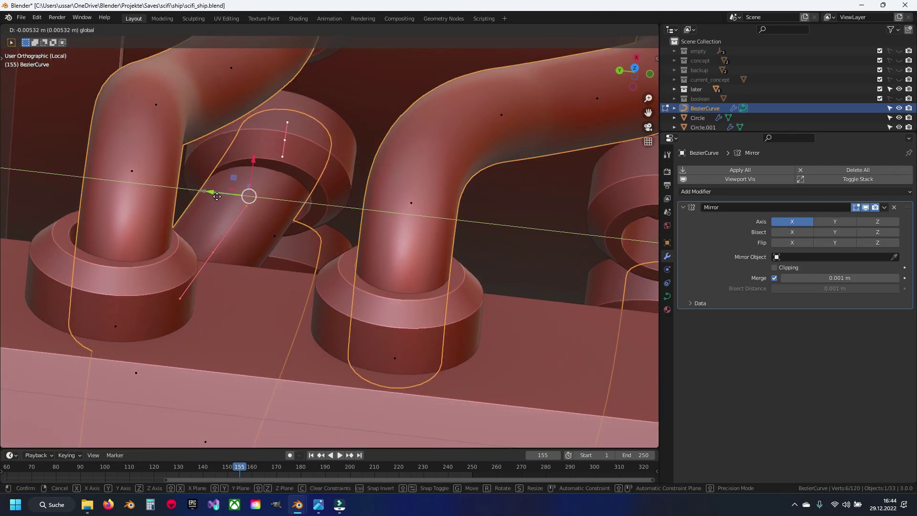
# Step: Shift the pipe's end points sideways, then reselect the pipe curve for point editing
pyautogui.click(205, 255)
pyautogui.click(199, 258)
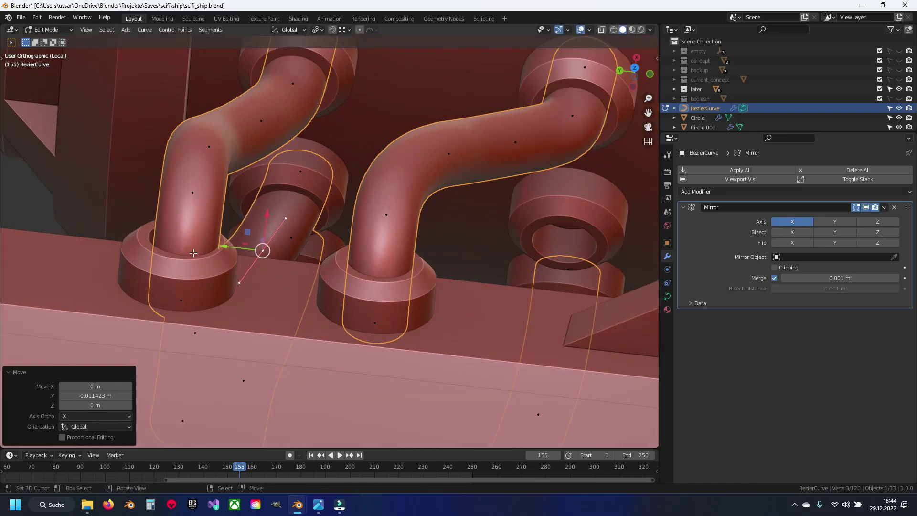
pyautogui.moveTo(199, 259)
pyautogui.mouseDown(button='middle')
pyautogui.moveTo(285, 221)
pyautogui.moveTo(337, 263)
pyautogui.moveTo(348, 205)
pyautogui.moveTo(370, 224)
pyautogui.moveTo(342, 240)
pyautogui.mouseUp(button='middle')
pyautogui.press('Tab')
pyautogui.hotkey('alt', 'a')
pyautogui.click(343, 241)
pyautogui.press('Tab')
# Step: Add the next control point and nudge the pipe end sideways and upward
pyautogui.scroll(4, 348, 281)
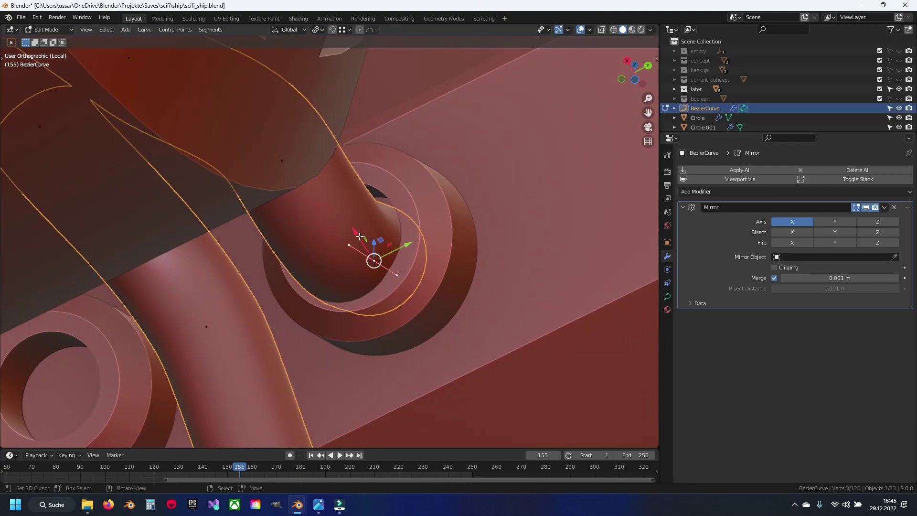
pyautogui.click(357, 221)
pyautogui.moveTo(368, 245); pyautogui.dragTo(270, 171, button='middle')
pyautogui.keyDown('shift'); pyautogui.click(270, 171); pyautogui.keyUp('shift')
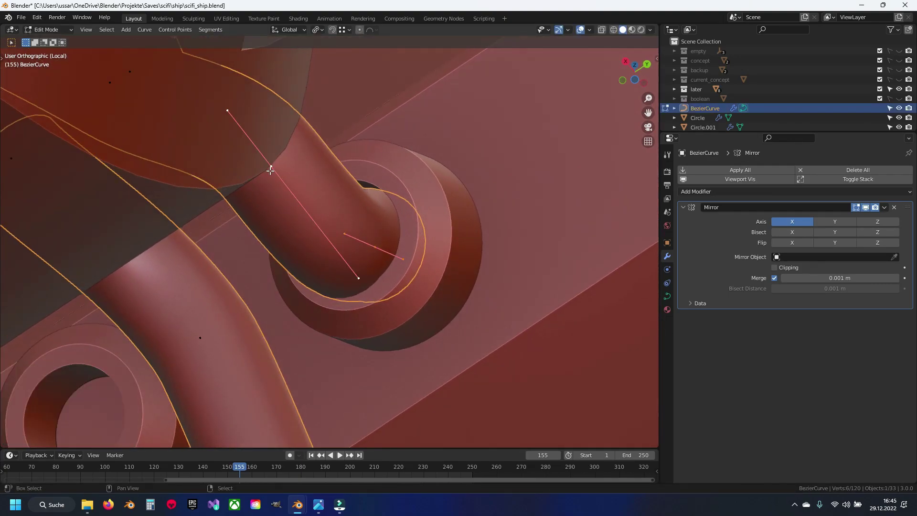
pyautogui.click(303, 178)
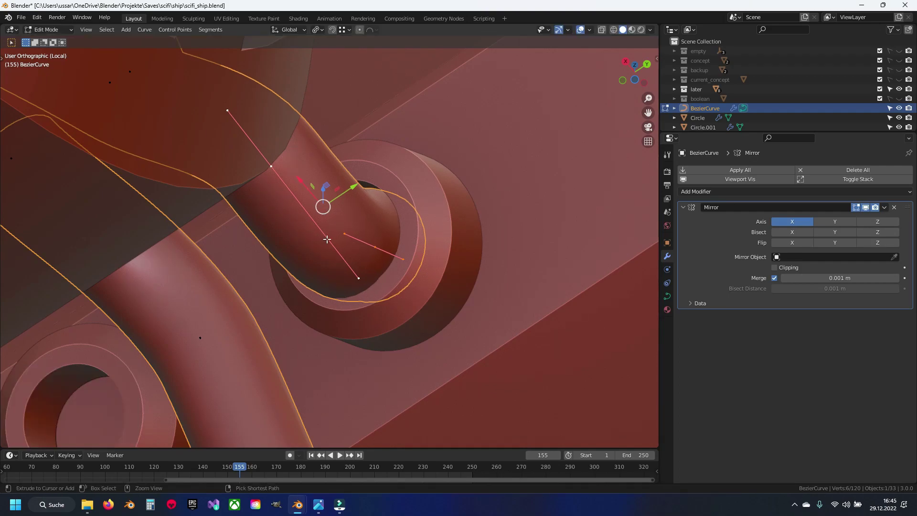
pyautogui.click(327, 183)
pyautogui.scroll(-4, 334, 239)
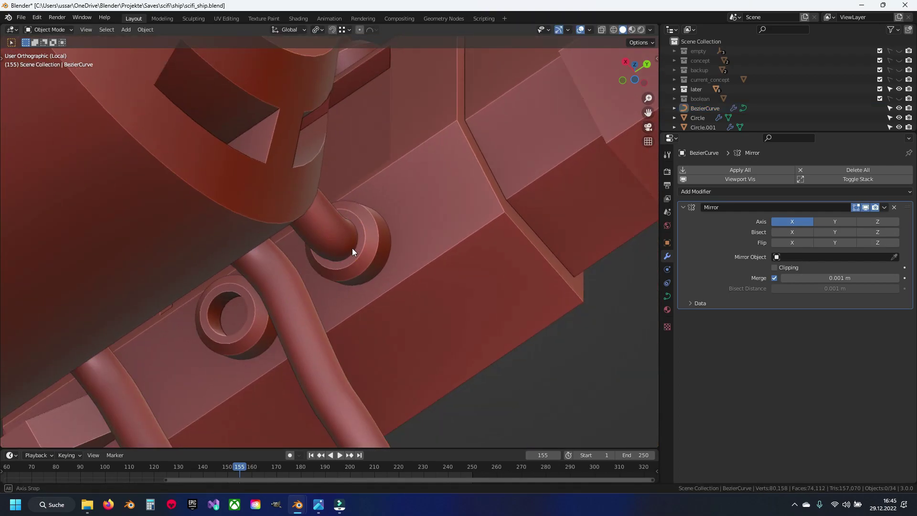
pyautogui.moveTo(352, 252)
pyautogui.mouseDown(button='middle')
pyautogui.moveTo(339, 317)
pyautogui.moveTo(334, 273)
pyautogui.mouseUp(button='middle')
pyautogui.scroll(4, 326, 240)
# Step: Lower the pipe end into the round socket and return to Object Mode
pyautogui.press('Tab')
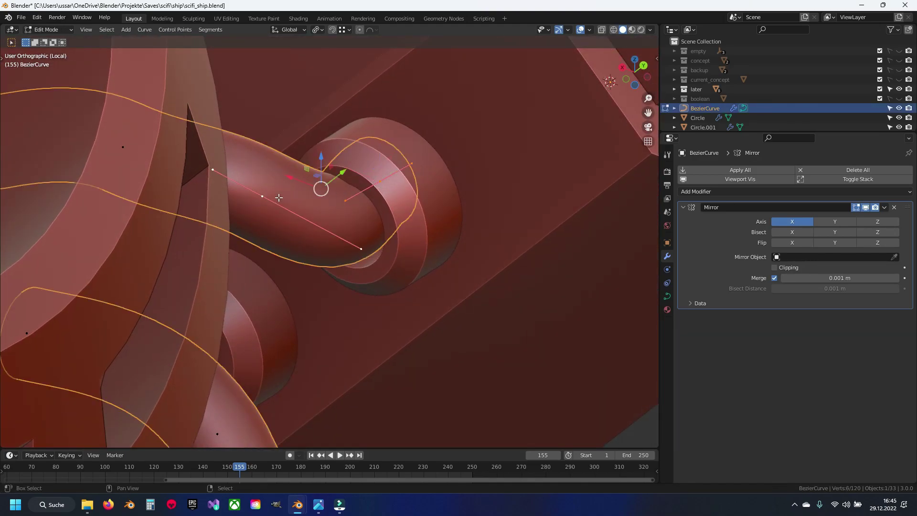
pyautogui.click(324, 170)
pyautogui.press('Tab')
pyautogui.scroll(3, 329, 251)
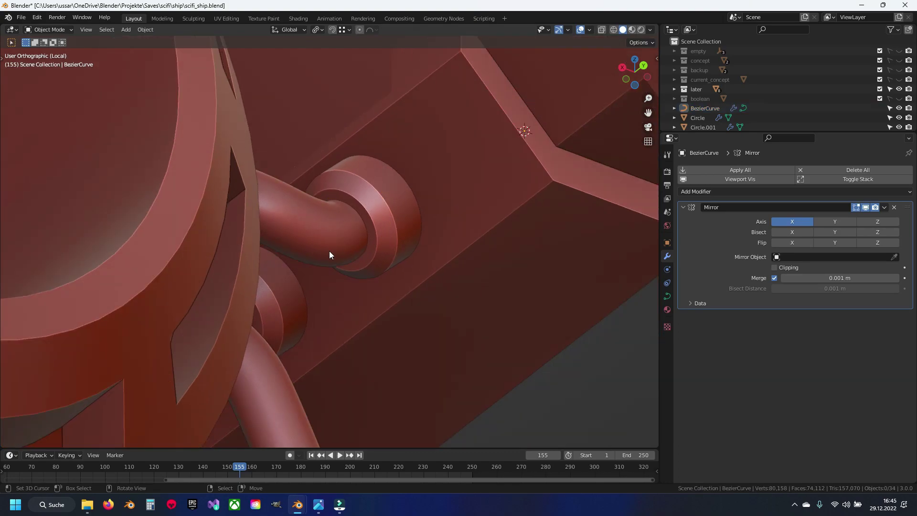
pyautogui.moveTo(328, 251)
pyautogui.mouseDown(button='middle')
pyautogui.moveTo(330, 197)
pyautogui.moveTo(410, 200)
pyautogui.moveTo(399, 196)
pyautogui.moveTo(478, 232)
pyautogui.moveTo(409, 203)
pyautogui.moveTo(366, 257)
pyautogui.moveTo(358, 234)
pyautogui.moveTo(318, 268)
pyautogui.moveTo(381, 298)
pyautogui.moveTo(310, 248)
pyautogui.moveTo(218, 330)
pyautogui.moveTo(184, 307)
pyautogui.moveTo(192, 334)
pyautogui.mouseUp(button='middle')
# Step: Nudge one pipe control point slightly, then return to Object Mode
pyautogui.click(366, 257)
pyautogui.press('Tab')
pyautogui.click(358, 233)
pyautogui.press('g')
pyautogui.click(360, 233)
pyautogui.press('Tab')
# Step: Hide the side box to clear the view of the cylinder and pipes
pyautogui.moveTo(211, 275)
pyautogui.mouseDown(button='middle')
pyautogui.moveTo(406, 254)
pyautogui.moveTo(324, 255)
pyautogui.moveTo(348, 262)
pyautogui.moveTo(299, 276)
pyautogui.moveTo(403, 276)
pyautogui.mouseUp(button='middle')
pyautogui.click(406, 254)
pyautogui.press('h')
pyautogui.scroll(5, 324, 255)
# Step: Move the duplicated pipe curve onto the other pipe and frame it
pyautogui.click(404, 276)
pyautogui.press('Tab')
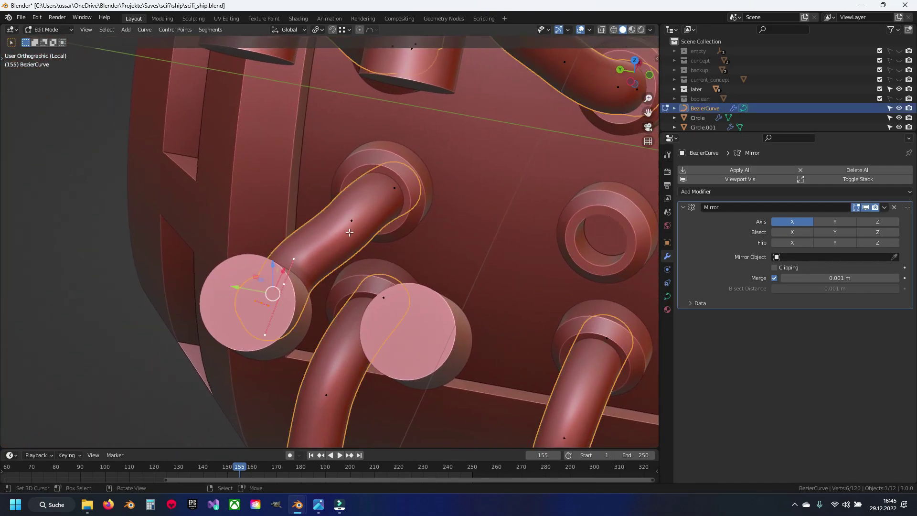
pyautogui.moveTo(335, 258); pyautogui.dragTo(370, 244, button='middle')
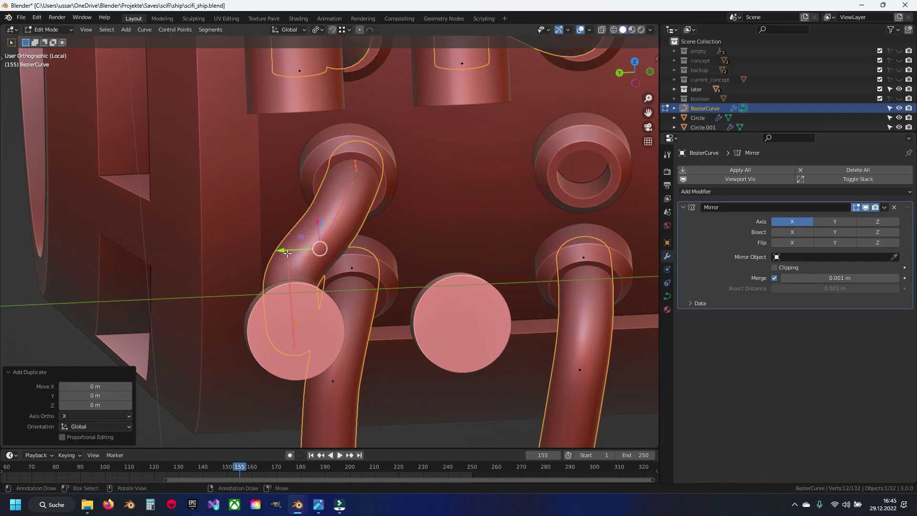
pyautogui.press('g')
pyautogui.press('KP_Decimal')
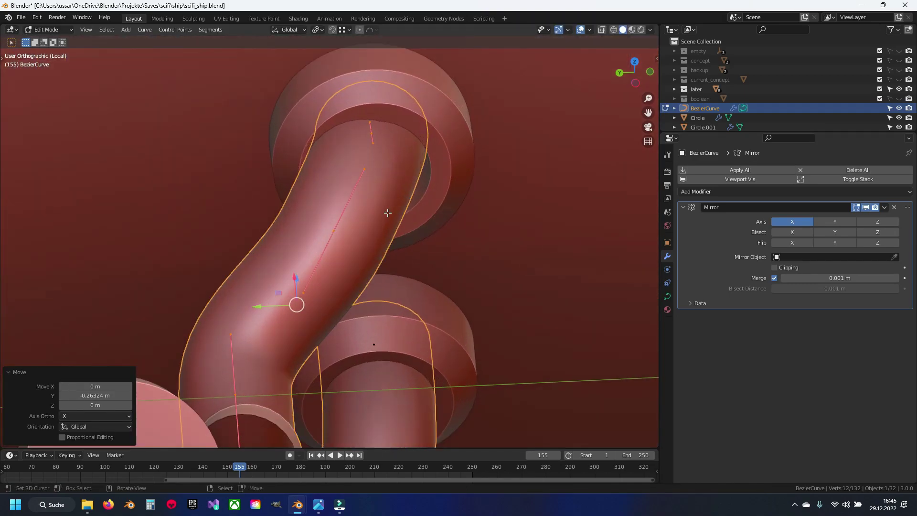
# Step: Reshape the pipe by moving a control point along Y and lowering it along Z
pyautogui.click(329, 240)
pyautogui.press('g')
pyautogui.press('y')
pyautogui.click(361, 177)
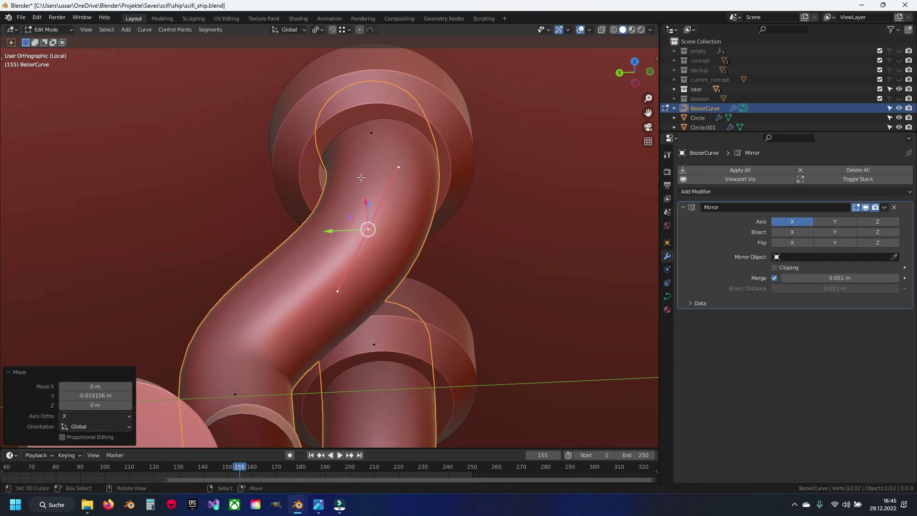
pyautogui.press('g')
pyautogui.press('z')
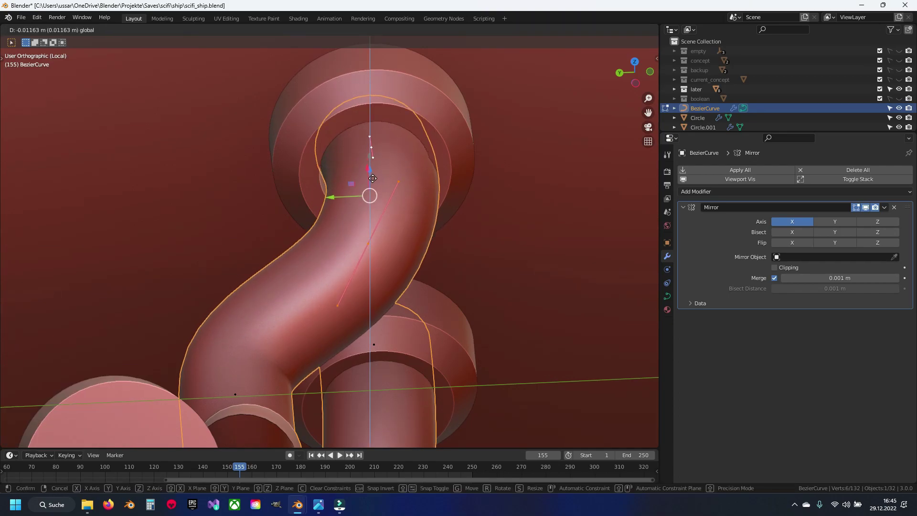
pyautogui.click(369, 185)
pyautogui.scroll(-3, 318, 217)
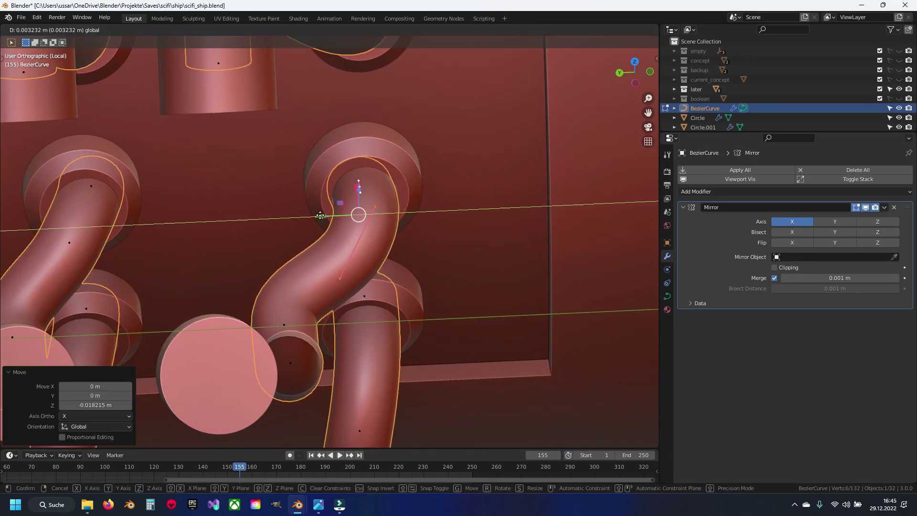
pyautogui.click(320, 215)
# Step: Slide another pipe control point along Y toward the remaining fittings
pyautogui.keyDown('shift'); pyautogui.moveTo(290, 298); pyautogui.dragTo(309, 260, button='middle'); pyautogui.keyUp('shift')
pyautogui.scroll(3, 307, 299)
pyautogui.scroll(2, 292, 332)
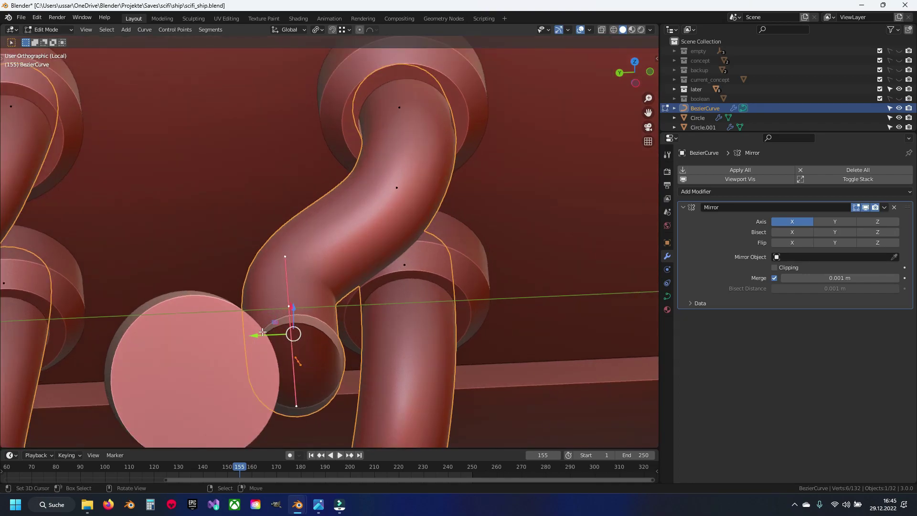
pyautogui.press('g')
pyautogui.press('y')
pyautogui.click(229, 335)
# Step: Rotate a pipe bend 36.2° for a smoother run and return to Object Mode
pyautogui.moveTo(230, 335)
pyautogui.mouseDown(button='middle')
pyautogui.moveTo(222, 342)
pyautogui.moveTo(381, 256)
pyautogui.moveTo(340, 353)
pyautogui.moveTo(353, 257)
pyautogui.moveTo(416, 221)
pyautogui.moveTo(449, 245)
pyautogui.moveTo(320, 284)
pyautogui.moveTo(229, 288)
pyautogui.moveTo(268, 268)
pyautogui.moveTo(225, 243)
pyautogui.moveTo(291, 211)
pyautogui.moveTo(304, 102)
pyautogui.moveTo(415, 262)
pyautogui.moveTo(437, 232)
pyautogui.mouseUp(button='middle')
pyautogui.scroll(-4, 229, 288)
pyautogui.press('a')
pyautogui.click(375, 206)
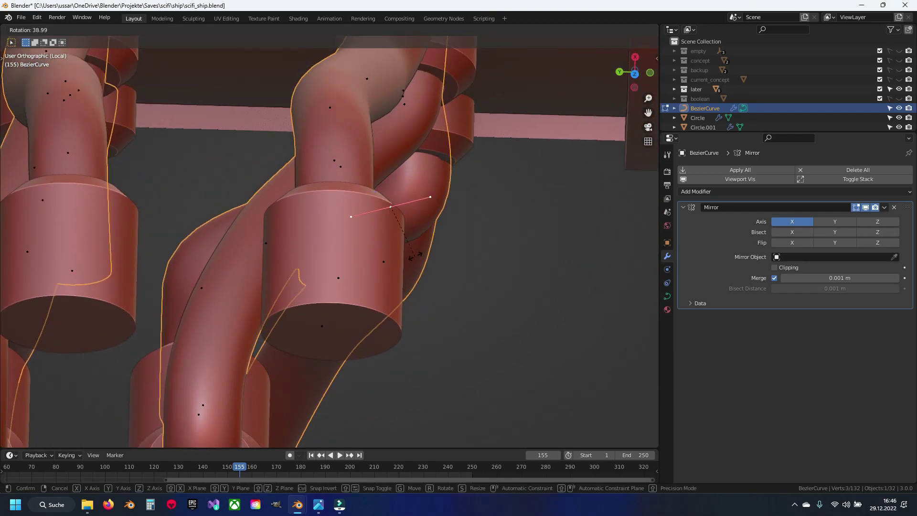
pyautogui.click(422, 236)
pyautogui.moveTo(204, 264); pyautogui.dragTo(269, 247, button='middle')
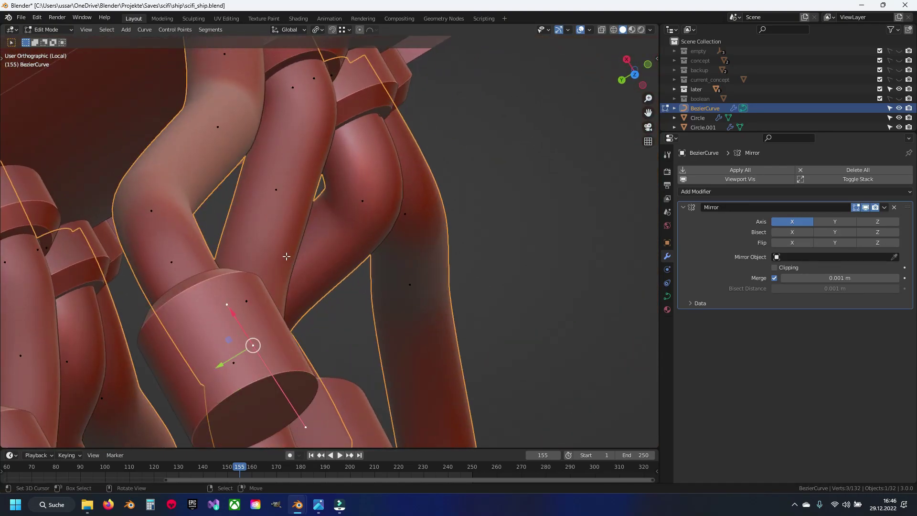
pyautogui.moveTo(269, 247)
pyautogui.mouseDown(button='middle')
pyautogui.moveTo(420, 268)
pyautogui.moveTo(432, 213)
pyautogui.moveTo(369, 257)
pyautogui.moveTo(276, 230)
pyautogui.moveTo(314, 134)
pyautogui.moveTo(441, 160)
pyautogui.mouseUp(button='middle')
pyautogui.press('r')
pyautogui.click(428, 274)
pyautogui.click(472, 265)
pyautogui.press('Tab')
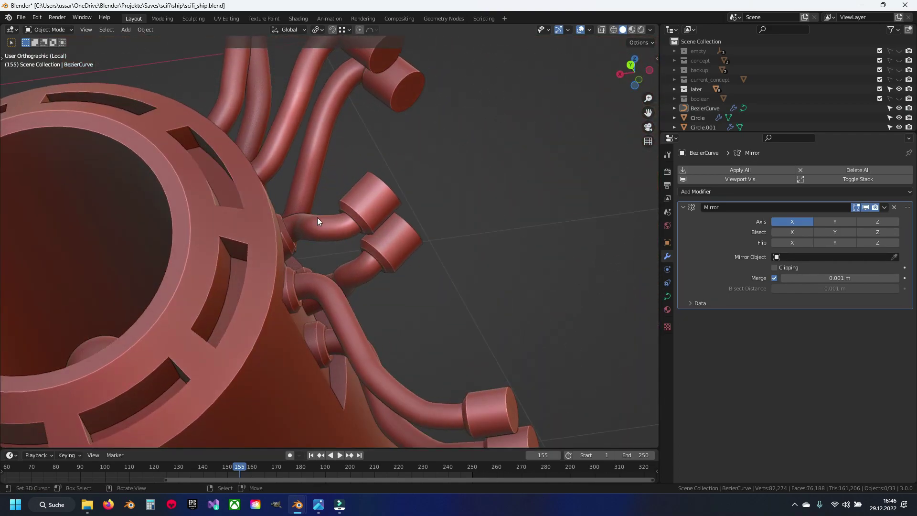
# Step: Select the BezierCurve pipe, review its Curve Data settings, and save scifi_ship.blend
pyautogui.scroll(3, 317, 217)
pyautogui.moveTo(317, 217)
pyautogui.mouseDown(button='middle')
pyautogui.moveTo(412, 194)
pyautogui.moveTo(431, 256)
pyautogui.moveTo(487, 277)
pyautogui.moveTo(350, 252)
pyautogui.moveTo(390, 239)
pyautogui.moveTo(430, 250)
pyautogui.mouseUp(button='middle')
pyautogui.click(432, 255)
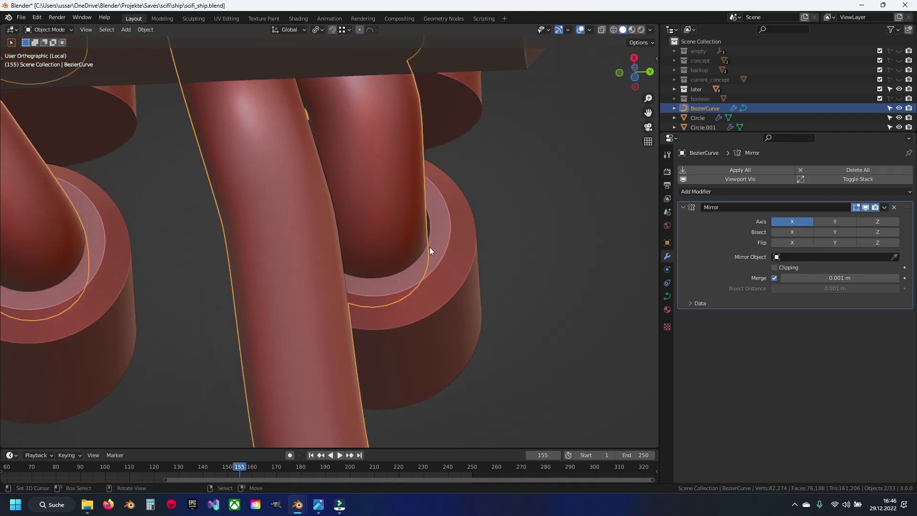
pyautogui.click(668, 296)
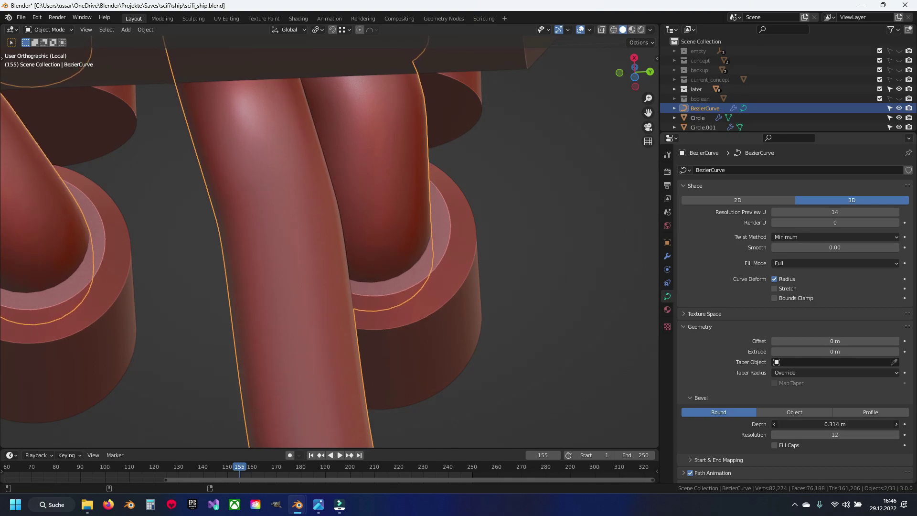
pyautogui.scroll(-6, 451, 301)
pyautogui.scroll(-3, 430, 294)
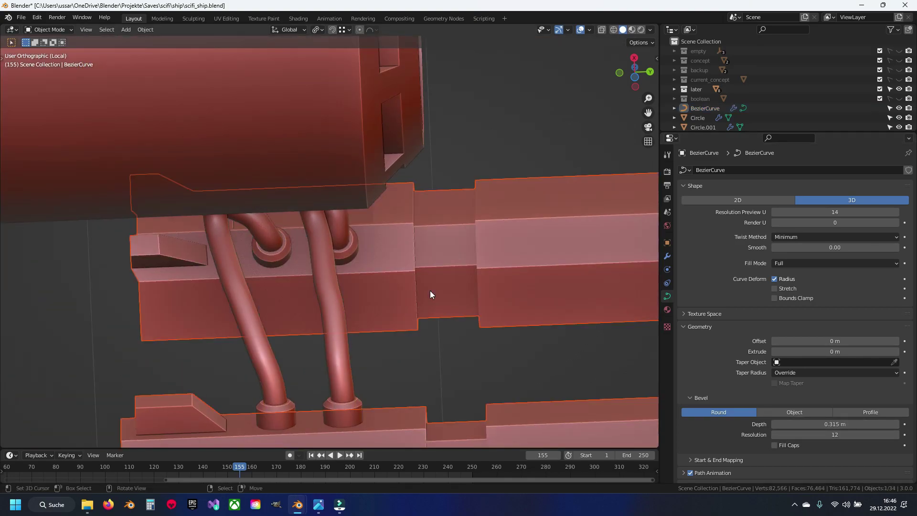
pyautogui.hotkey('ctrl', 's')
# Step: Leave Local View to show the whole ship and orbit around it
pyautogui.moveTo(417, 287)
pyautogui.mouseDown(button='middle')
pyautogui.moveTo(357, 299)
pyautogui.moveTo(344, 312)
pyautogui.moveTo(343, 359)
pyautogui.moveTo(381, 321)
pyautogui.moveTo(365, 280)
pyautogui.moveTo(353, 303)
pyautogui.mouseUp(button='middle')
pyautogui.press('KP_Divide')
pyautogui.moveTo(311, 326)
pyautogui.mouseDown(button='middle')
pyautogui.moveTo(371, 350)
pyautogui.moveTo(531, 374)
pyautogui.moveTo(394, 372)
pyautogui.moveTo(330, 280)
pyautogui.moveTo(288, 278)
pyautogui.moveTo(376, 291)
pyautogui.moveTo(353, 296)
pyautogui.moveTo(354, 259)
pyautogui.moveTo(342, 285)
pyautogui.moveTo(356, 293)
pyautogui.mouseUp(button='middle')
pyautogui.scroll(3, 365, 314)
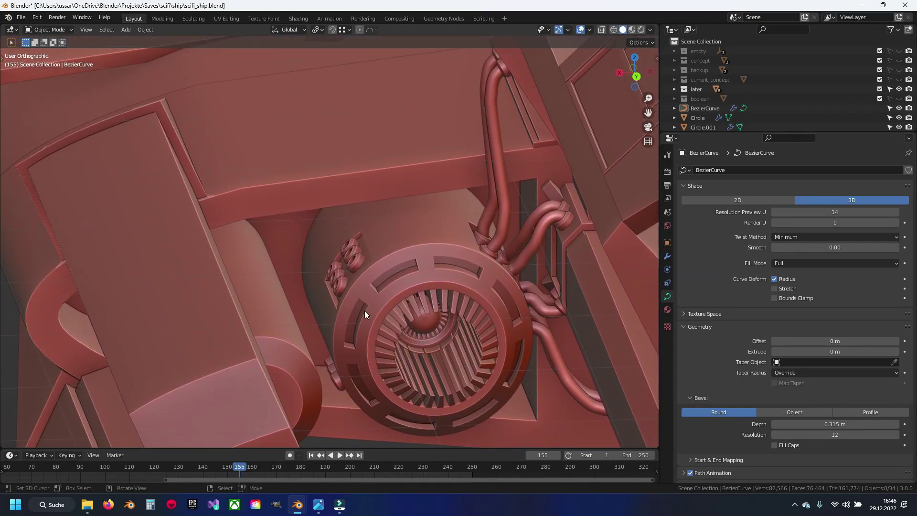
# Step: Isolate Cylinder.004 in Local View and save the file
pyautogui.click(274, 325)
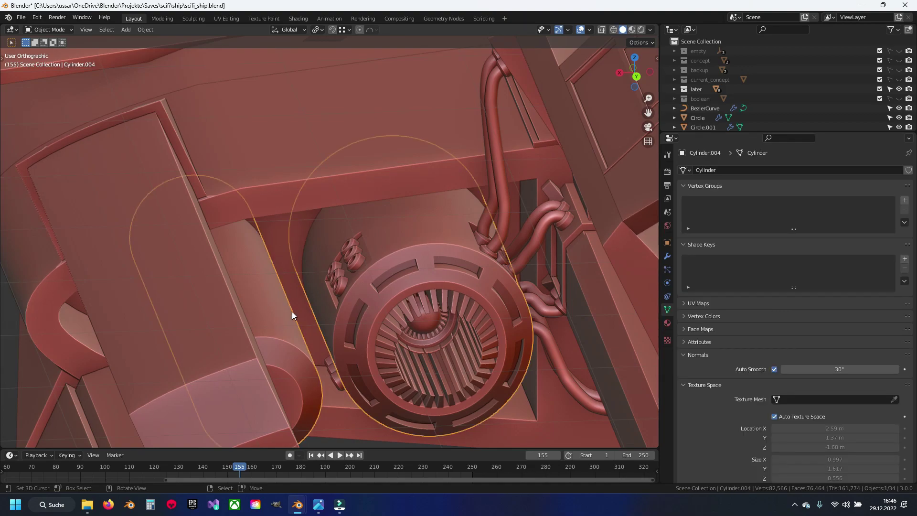
pyautogui.press('KP_Divide')
pyautogui.scroll(-6, 294, 313)
pyautogui.keyDown('shift'); pyautogui.moveTo(293, 313); pyautogui.dragTo(435, 308, button='middle'); pyautogui.keyUp('shift')
pyautogui.scroll(7, 307, 246)
pyautogui.hotkey('ctrl', 's')
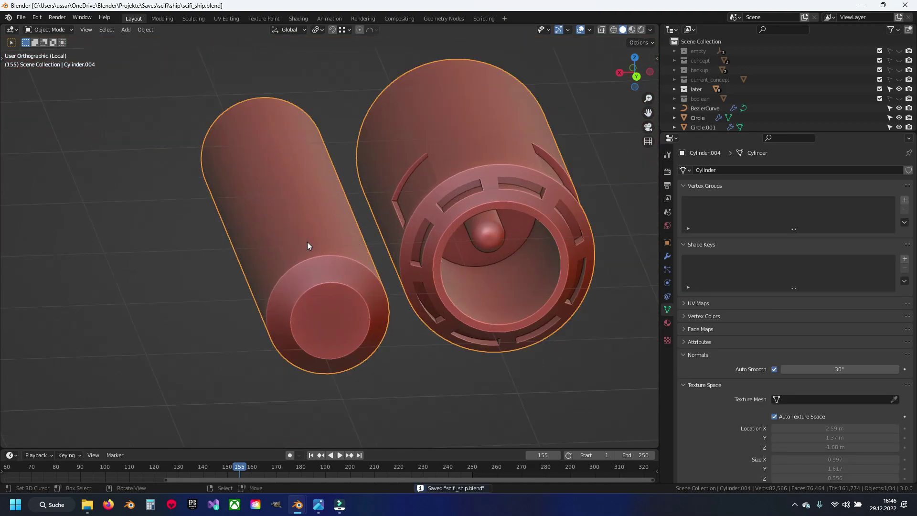
# Step: Add a loop cut around Cylinder.004's end cap in Edit Mode
pyautogui.press('Tab')
pyautogui.moveTo(308, 242)
pyautogui.mouseDown(button='middle')
pyautogui.moveTo(406, 283)
pyautogui.moveTo(447, 219)
pyautogui.mouseUp(button='middle')
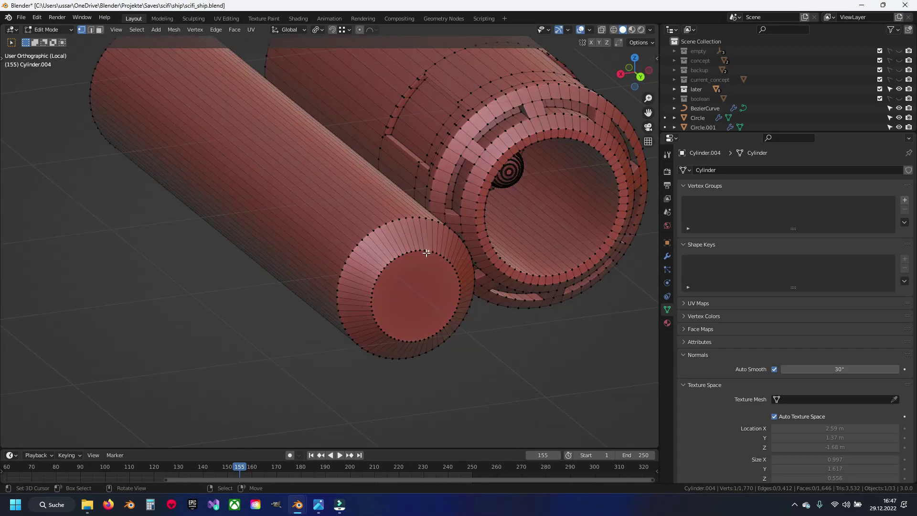
pyautogui.scroll(1, 412, 273)
pyautogui.moveTo(410, 269)
pyautogui.mouseDown(button='middle')
pyautogui.moveTo(362, 262)
pyautogui.moveTo(324, 226)
pyautogui.moveTo(343, 285)
pyautogui.mouseUp(button='middle')
pyautogui.press('2')
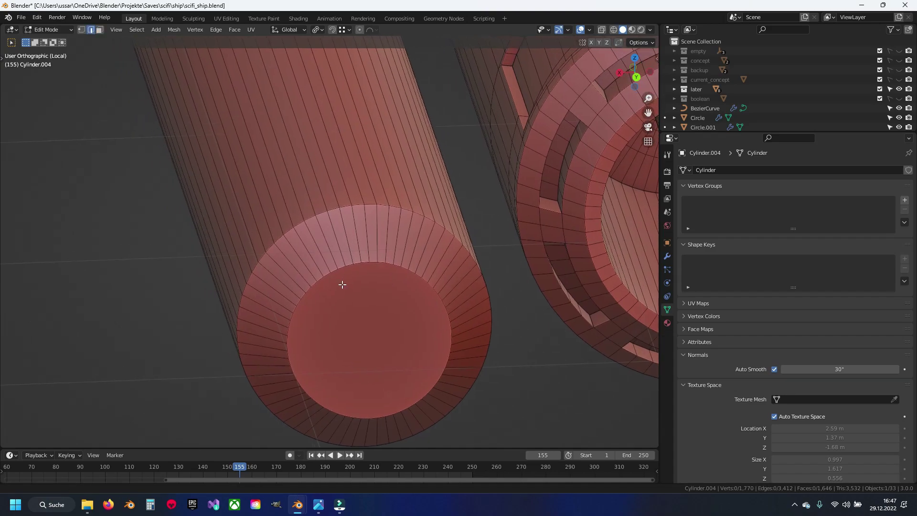
pyautogui.hotkey('ctrl', 'r')
pyautogui.click(314, 245)
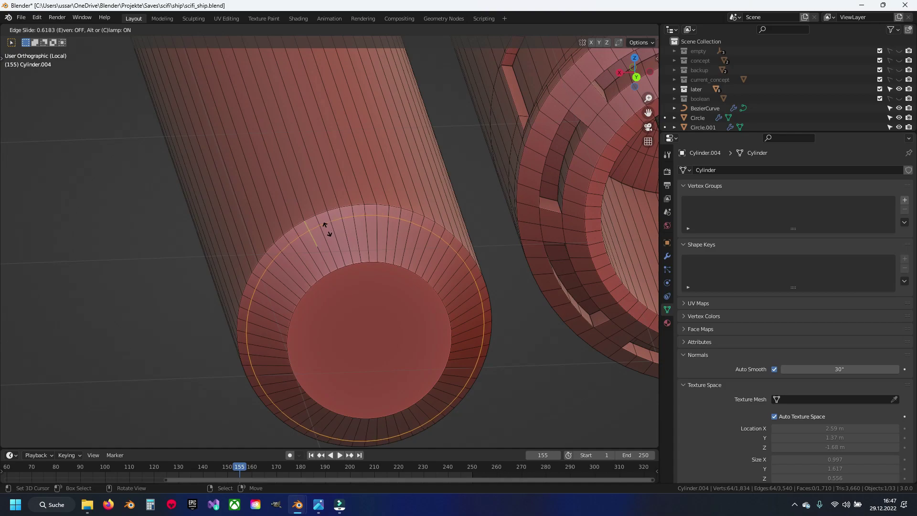
pyautogui.click(327, 229)
# Step: Select the cap's ring and centre faces and extrude them along Y
pyautogui.scroll(1, 364, 279)
pyautogui.press('3')
pyautogui.click(302, 270)
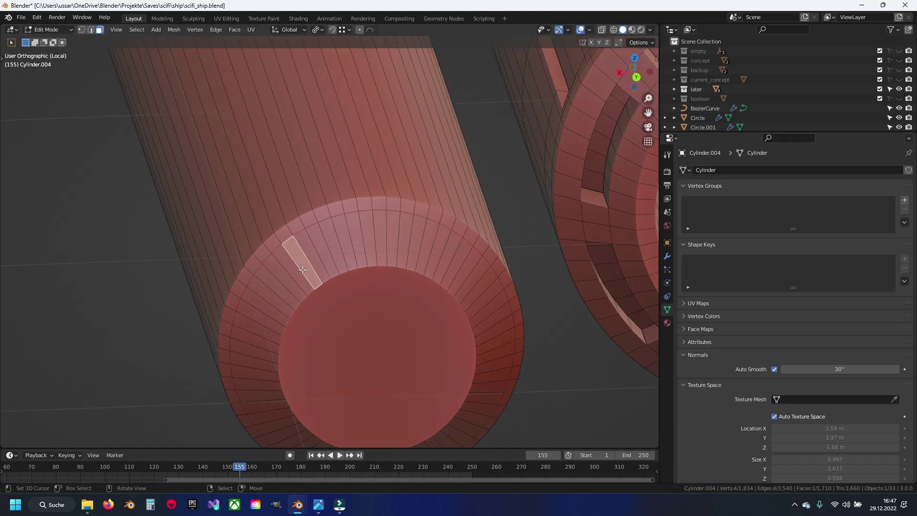
pyautogui.keyDown('alt'); pyautogui.click(313, 264); pyautogui.keyUp('alt')
pyautogui.keyDown('shift'); pyautogui.click(363, 334); pyautogui.keyUp('shift')
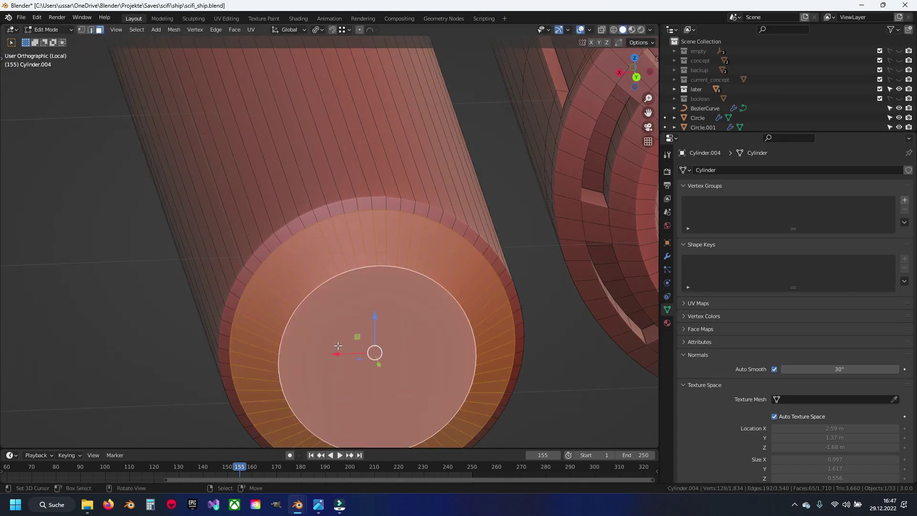
pyautogui.moveTo(363, 334); pyautogui.dragTo(454, 352, button='middle')
pyautogui.scroll(-3, 367, 289)
pyautogui.press('e')
pyautogui.press('g')
pyautogui.press('y')
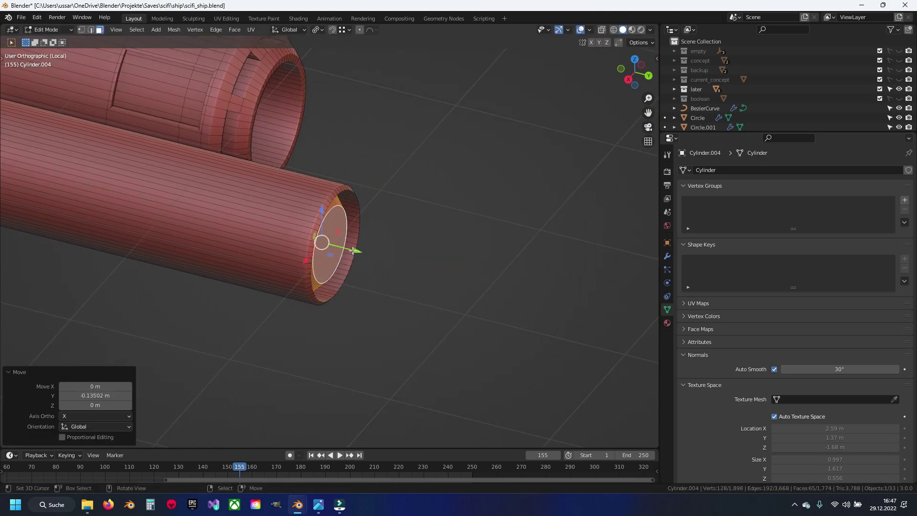
pyautogui.click(375, 262)
# Step: Flatten the extruded cap faces to zero depth along Y
pyautogui.press('s')
pyautogui.press('y')
pyautogui.press('0')
pyautogui.press('Return')
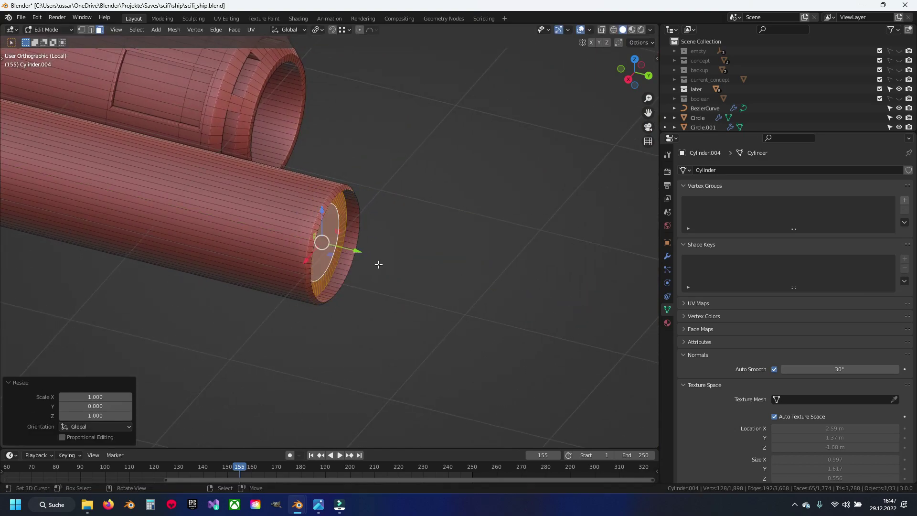
pyautogui.scroll(3, 348, 247)
pyautogui.scroll(2, 435, 270)
pyautogui.keyDown('ctrl'); pyautogui.scroll(-2, 435, 273); pyautogui.keyUp('ctrl')
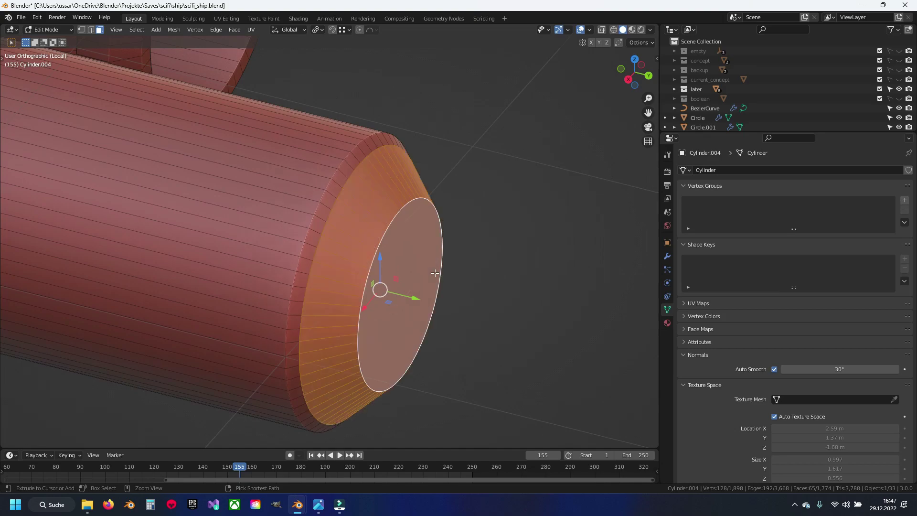
# Step: Re-flatten and shift the cap ring along Y, then undo the extrusion attempts
pyautogui.press('s')
pyautogui.press('y')
pyautogui.press('0')
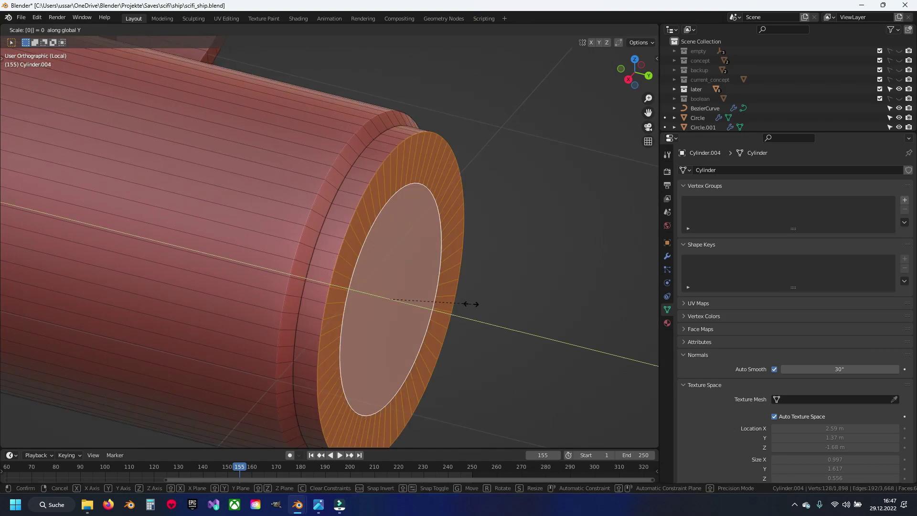
pyautogui.press('Return')
pyautogui.press('g')
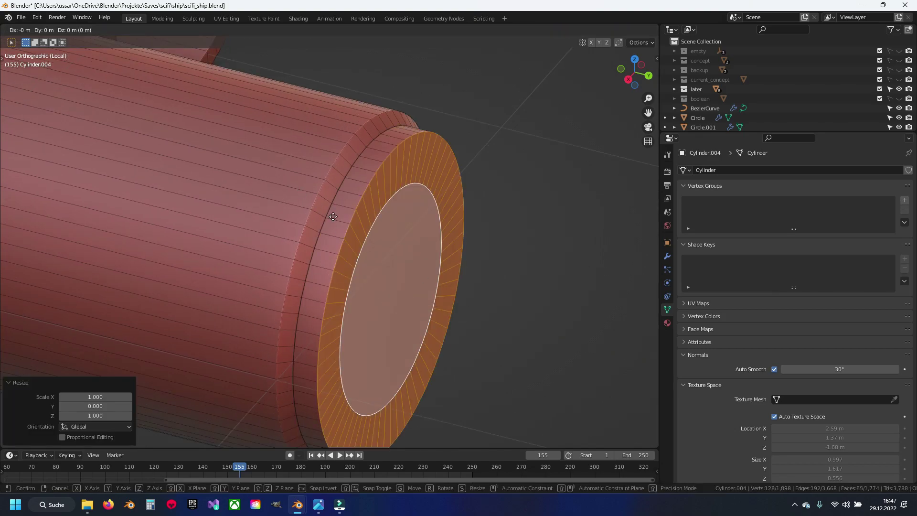
pyautogui.press('y')
pyautogui.click(318, 211)
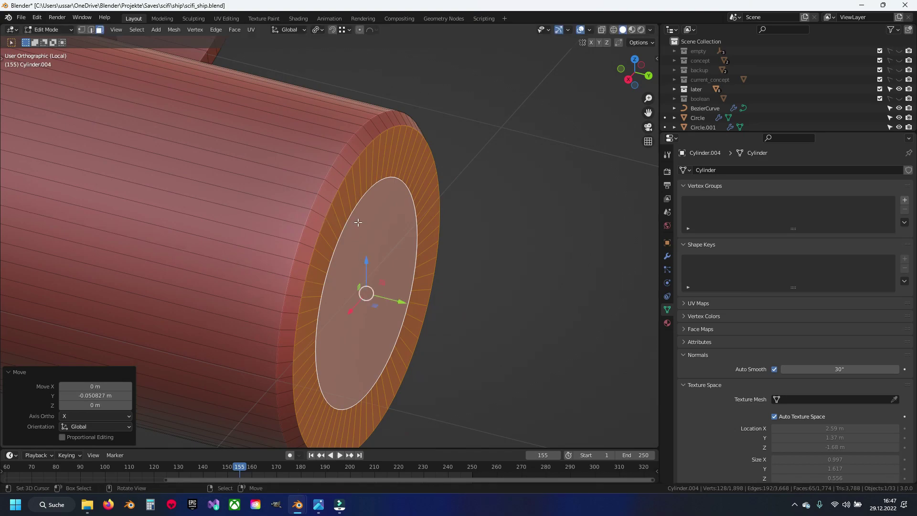
pyautogui.hotkey('ctrl', 'z')
pyautogui.hotkey('ctrl', 'z')
pyautogui.hotkey('ctrl', 'z')
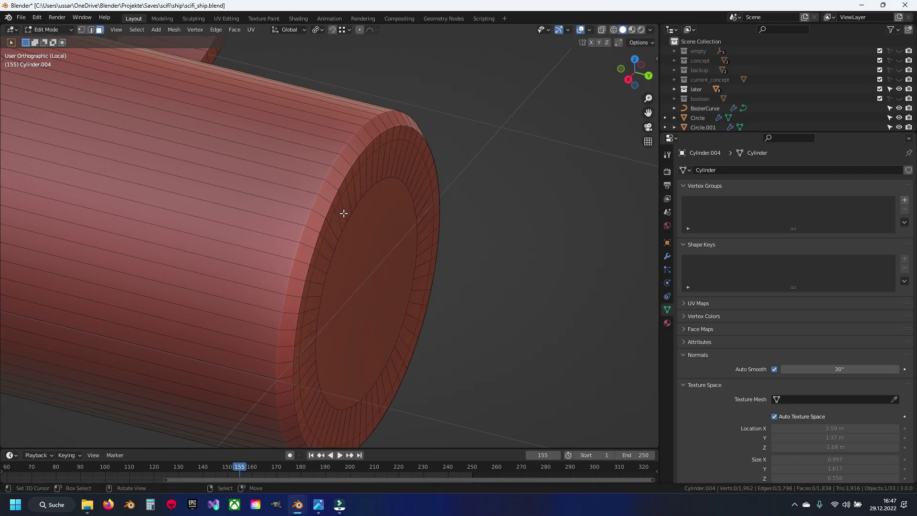
# Step: Reselect the cap's ring and centre faces and extrude them deep into the cylinder
pyautogui.keyDown('alt'); pyautogui.click(344, 213); pyautogui.keyUp('alt')
pyautogui.keyDown('shift'); pyautogui.click(355, 236); pyautogui.keyUp('shift')
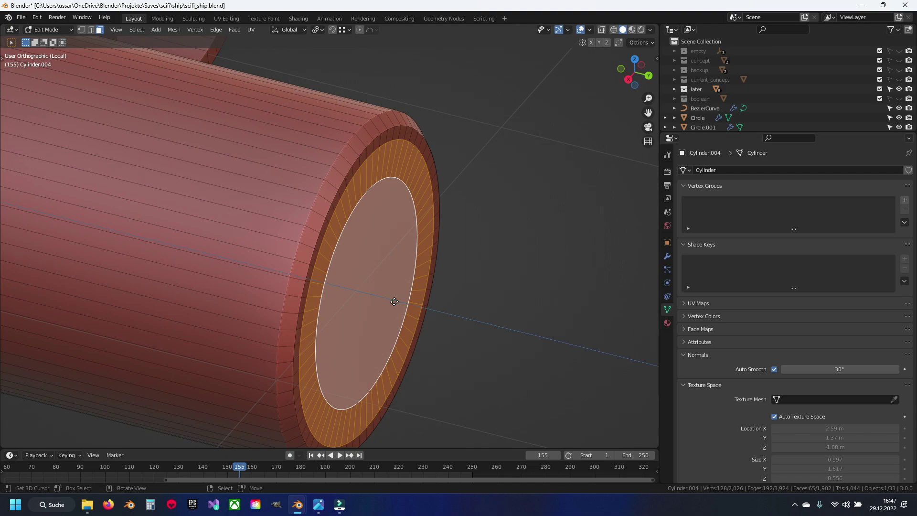
pyautogui.press('e')
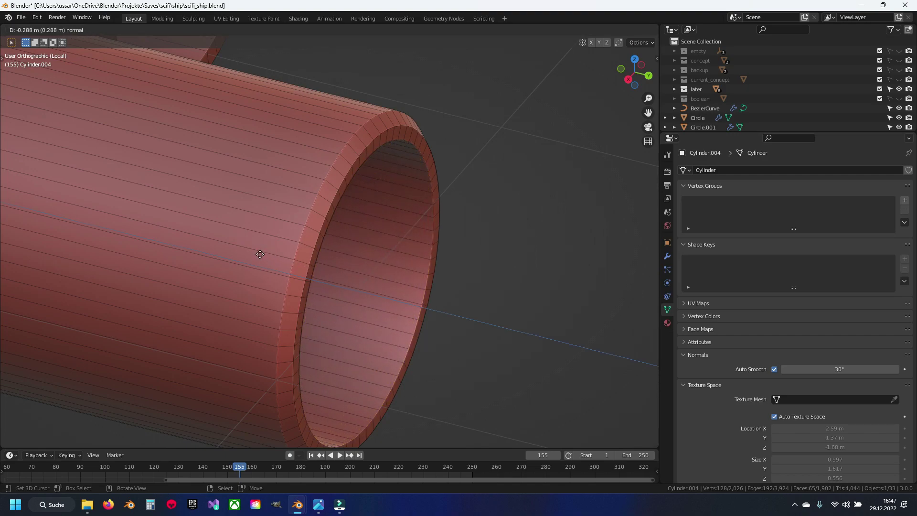
pyautogui.click(317, 301)
pyautogui.scroll(-3, 211, 254)
pyautogui.moveTo(260, 264)
pyautogui.mouseDown(button='middle')
pyautogui.moveTo(218, 269)
pyautogui.moveTo(277, 297)
pyautogui.mouseUp(button='middle')
# Step: Move the inset cap faces -0.15795 m along Y to form the recess
pyautogui.press('g')
pyautogui.press('y')
pyautogui.click(327, 314)
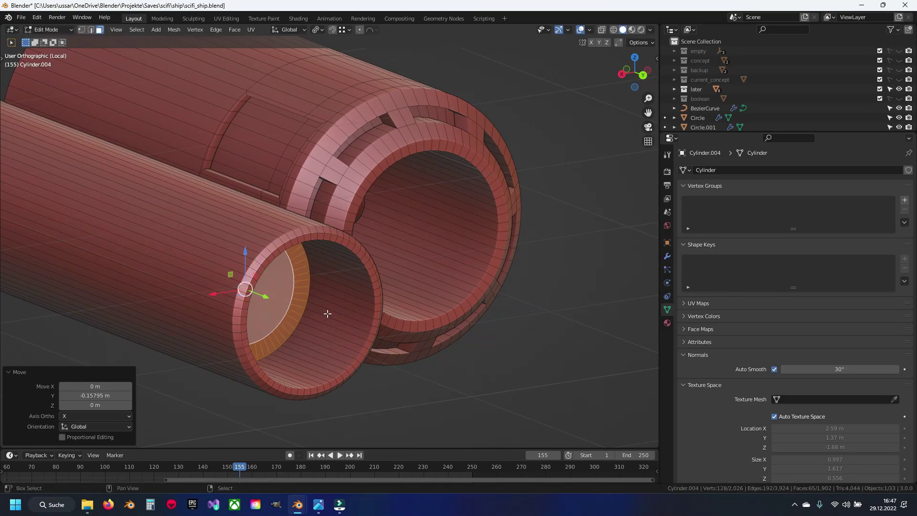
pyautogui.moveTo(404, 321)
pyautogui.mouseDown(button='middle')
pyautogui.moveTo(368, 319)
pyautogui.moveTo(397, 308)
pyautogui.mouseUp(button='middle')
pyautogui.press('ctrl+KP_1')
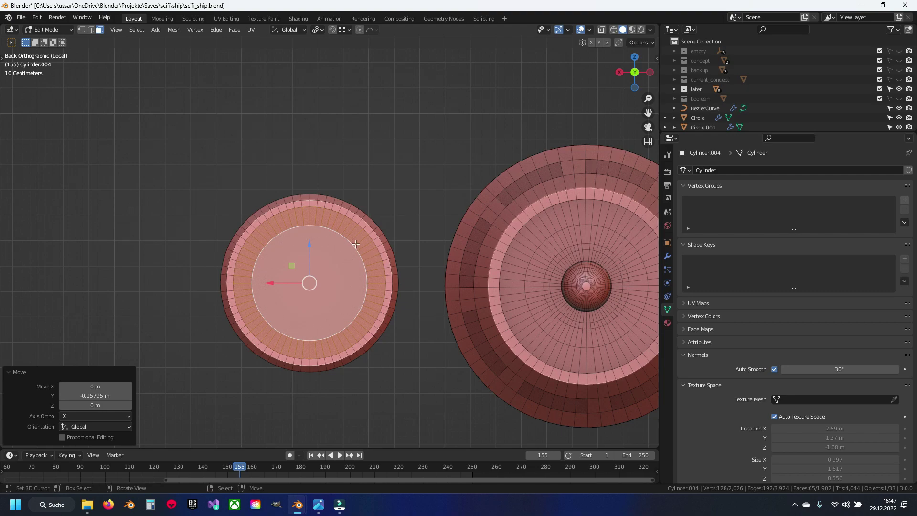
pyautogui.scroll(1, 356, 244)
pyautogui.scroll(1, 355, 244)
pyautogui.moveTo(304, 223)
pyautogui.mouseDown(button='middle')
pyautogui.moveTo(338, 258)
pyautogui.moveTo(279, 266)
pyautogui.mouseUp(button='middle')
pyautogui.hotkey('alt', 'a')
pyautogui.hotkey('ctrl', 's')
pyautogui.scroll(-5, 310, 262)
pyautogui.press('KP_7')
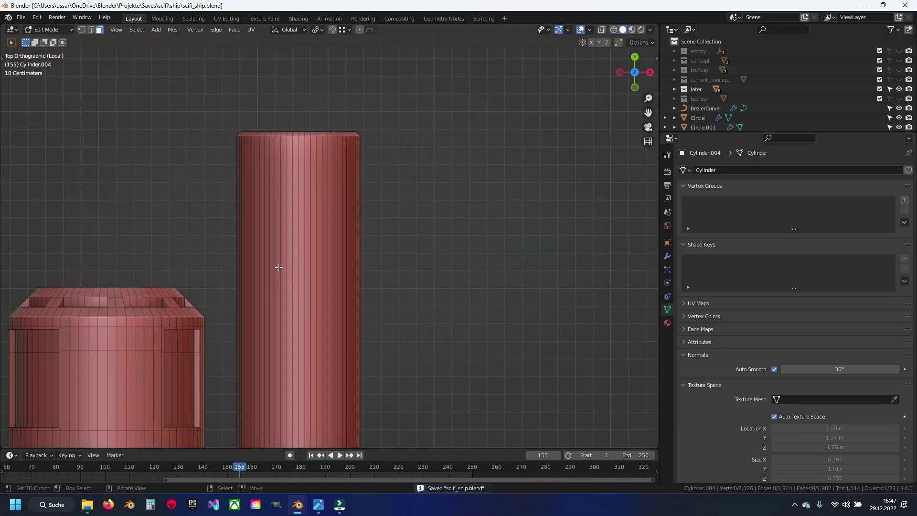
pyautogui.press('KP_1')
pyautogui.press('ctrl+KP_1')
pyautogui.scroll(1, 278, 266)
pyautogui.scroll(3, 402, 203)
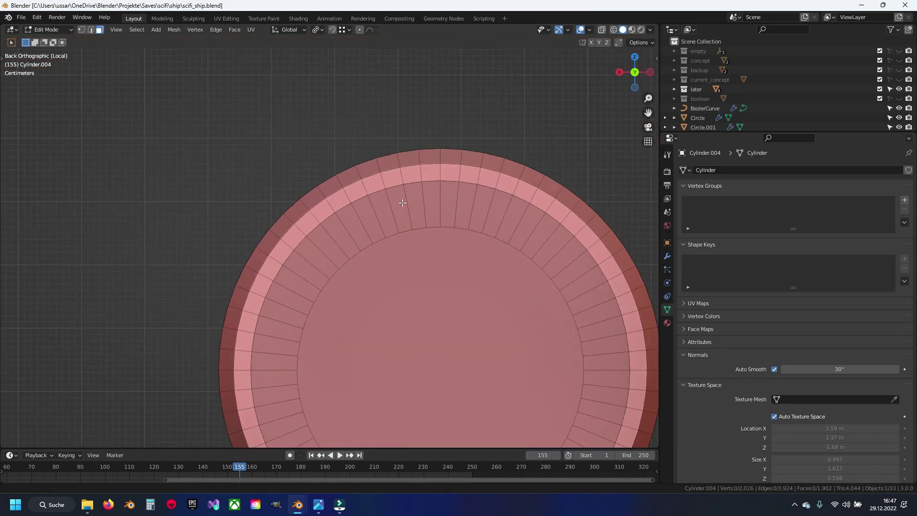
pyautogui.keyDown('shift'); pyautogui.moveTo(403, 203); pyautogui.dragTo(282, 251, button='middle'); pyautogui.keyUp('shift')
pyautogui.scroll(-3, 474, 144)
pyautogui.scroll(2, 335, 201)
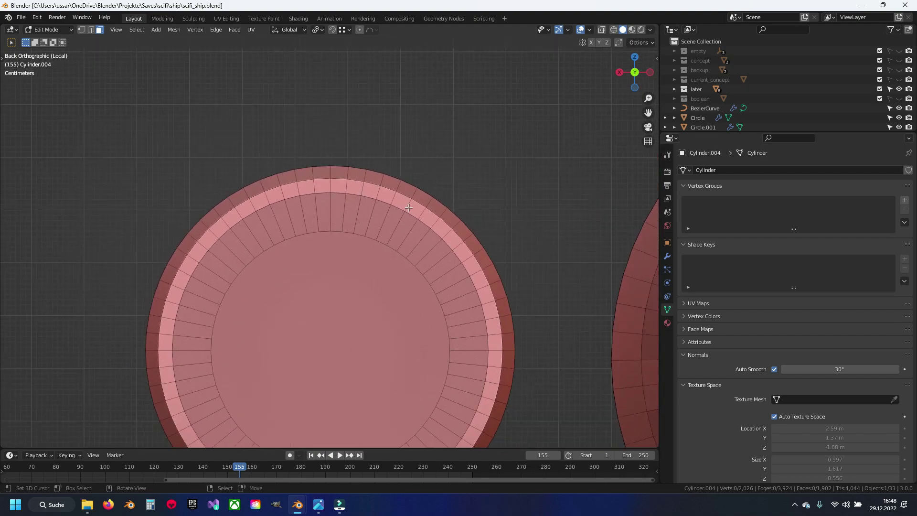
pyautogui.scroll(1, 319, 206)
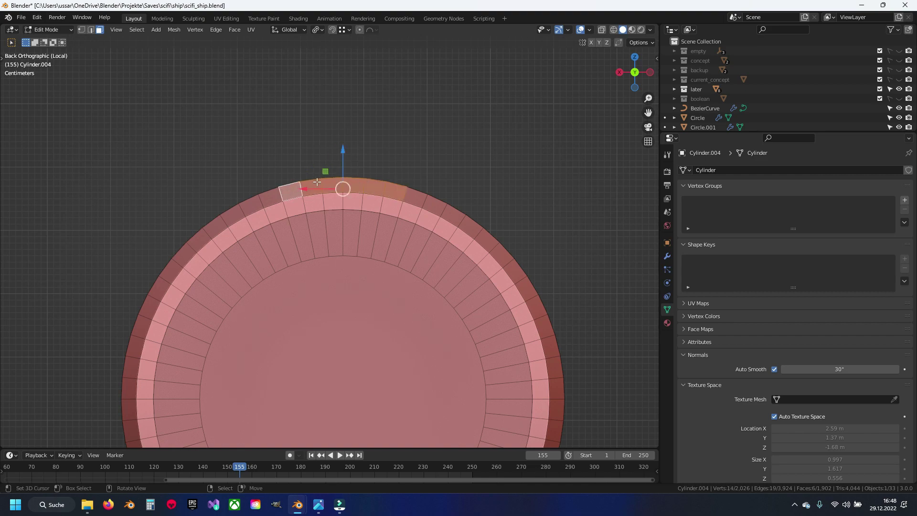
# Step: Select the first few lengthwise face strips on the cylinder's visible side
pyautogui.moveTo(317, 182); pyautogui.dragTo(331, 194, button='middle')
pyautogui.click(294, 255)
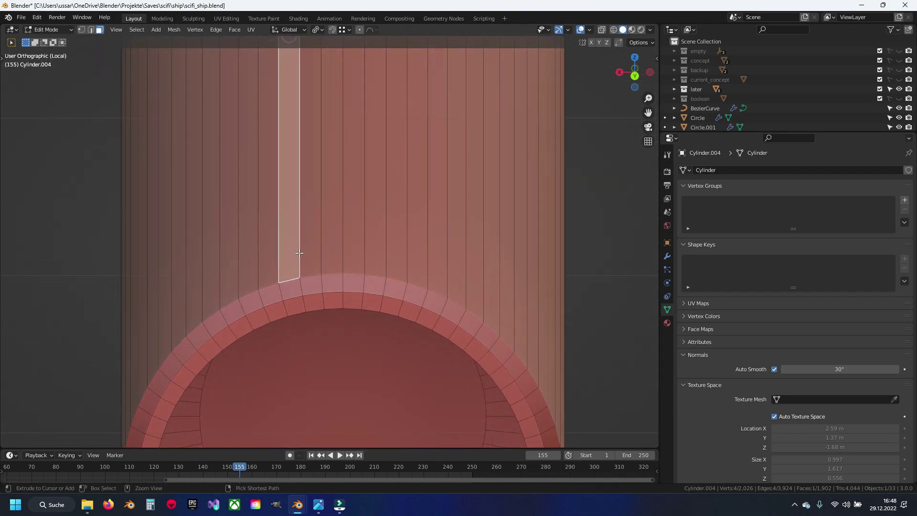
pyautogui.keyDown('ctrl'); pyautogui.click(334, 249); pyautogui.keyUp('ctrl')
pyautogui.keyDown('ctrl'); pyautogui.click(375, 248); pyautogui.keyUp('ctrl')
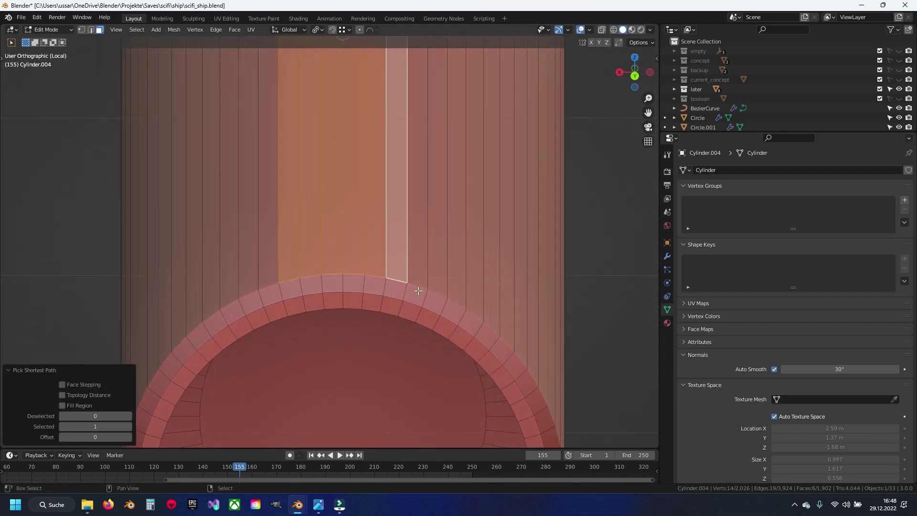
pyautogui.keyDown('shift'); pyautogui.moveTo(421, 292); pyautogui.dragTo(383, 249, button='middle'); pyautogui.keyUp('shift')
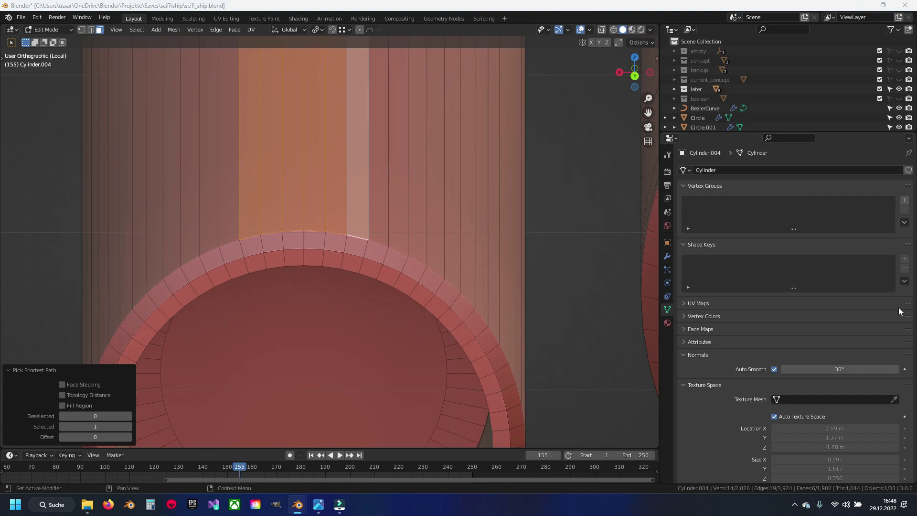
pyautogui.moveTo(400, 231); pyautogui.dragTo(358, 241, button='middle')
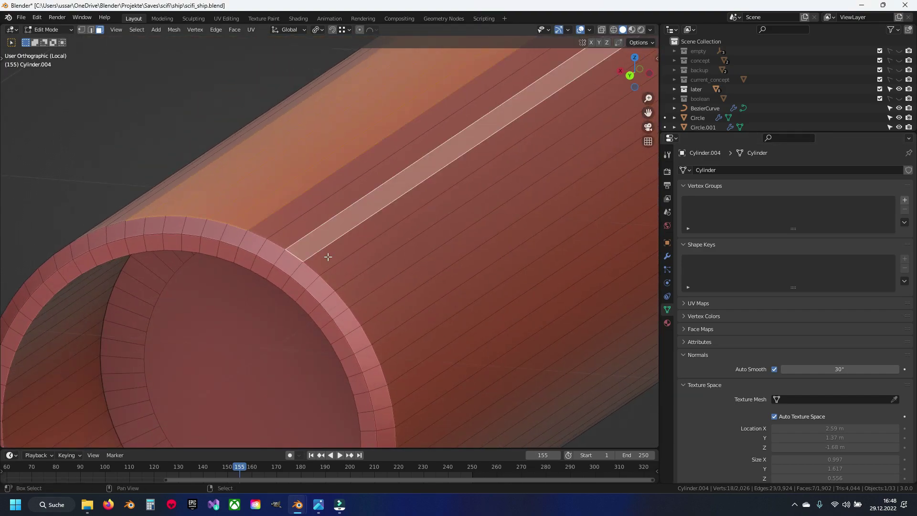
pyautogui.keyDown('ctrl'); pyautogui.click(363, 291); pyautogui.keyUp('ctrl')
pyautogui.keyDown('ctrl'); pyautogui.click(376, 310); pyautogui.keyUp('ctrl')
# Step: Add more evenly spaced side strips to the selection along the near side
pyautogui.keyDown('shift'); pyautogui.moveTo(397, 334); pyautogui.dragTo(335, 169, button='middle'); pyautogui.keyUp('shift')
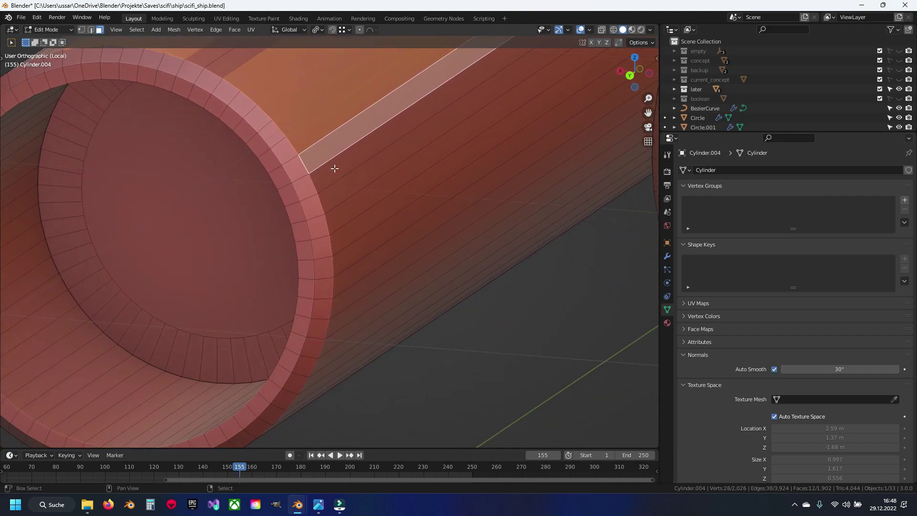
pyautogui.keyDown('ctrl'); pyautogui.click(340, 223); pyautogui.keyUp('ctrl')
pyautogui.keyDown('ctrl'); pyautogui.click(346, 236); pyautogui.keyUp('ctrl')
pyautogui.keyDown('ctrl'); pyautogui.click(349, 254); pyautogui.keyUp('ctrl')
pyautogui.keyDown('ctrl'); pyautogui.click(349, 301); pyautogui.keyUp('ctrl')
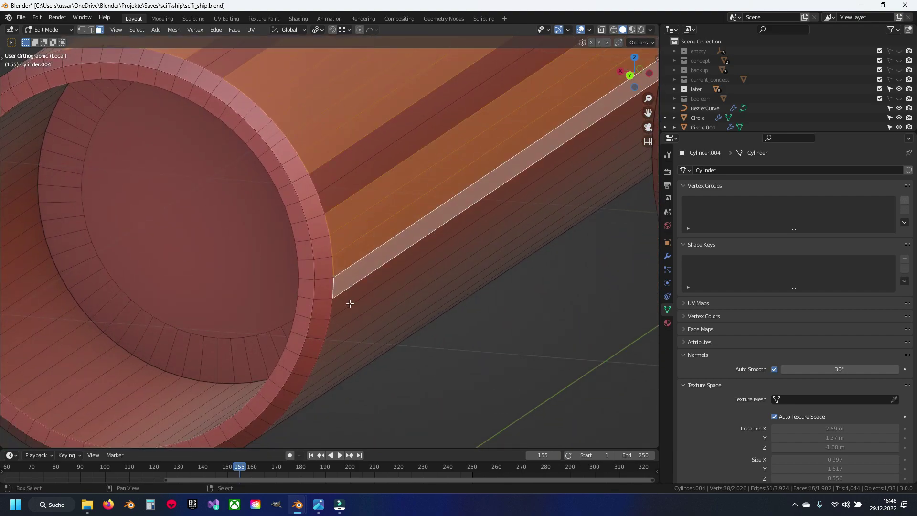
pyautogui.keyDown('ctrl'); pyautogui.click(348, 324); pyautogui.keyUp('ctrl')
pyautogui.moveTo(342, 332); pyautogui.dragTo(322, 173, button='middle')
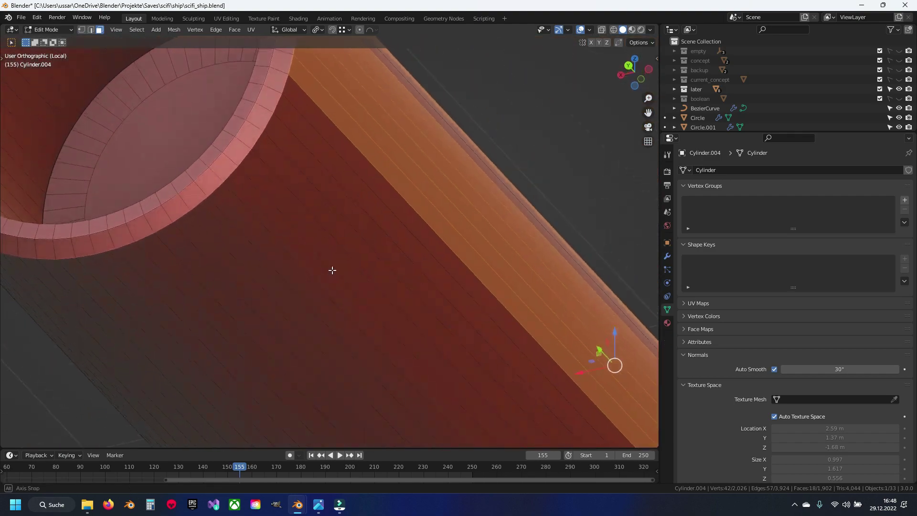
pyautogui.keyDown('ctrl'); pyautogui.click(318, 176); pyautogui.keyUp('ctrl')
pyautogui.keyDown('ctrl'); pyautogui.click(307, 185); pyautogui.keyUp('ctrl')
pyautogui.keyDown('ctrl'); pyautogui.click(285, 197); pyautogui.keyUp('ctrl')
pyautogui.keyDown('ctrl'); pyautogui.click(252, 205); pyautogui.keyUp('ctrl')
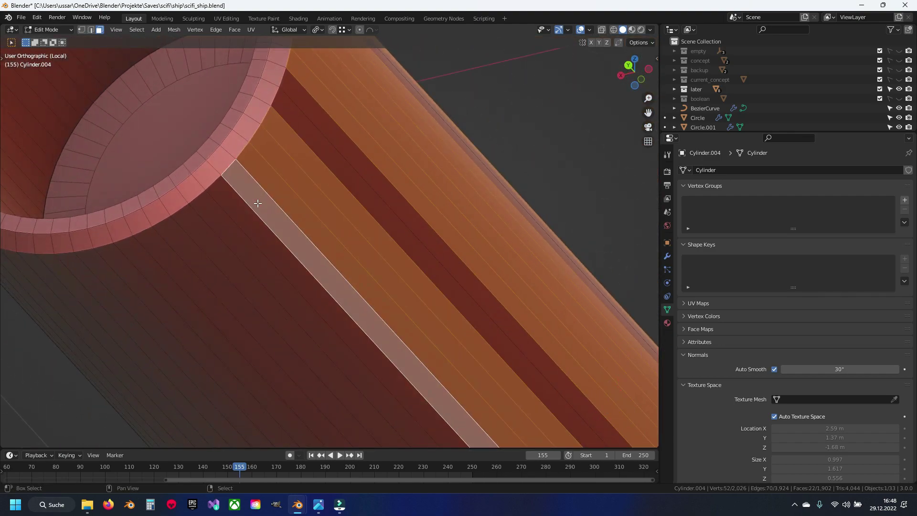
pyautogui.keyDown('ctrl'); pyautogui.click(234, 237); pyautogui.keyUp('ctrl')
pyautogui.keyDown('ctrl'); pyautogui.click(167, 270); pyautogui.keyUp('ctrl')
pyautogui.keyDown('ctrl'); pyautogui.click(153, 281); pyautogui.keyUp('ctrl')
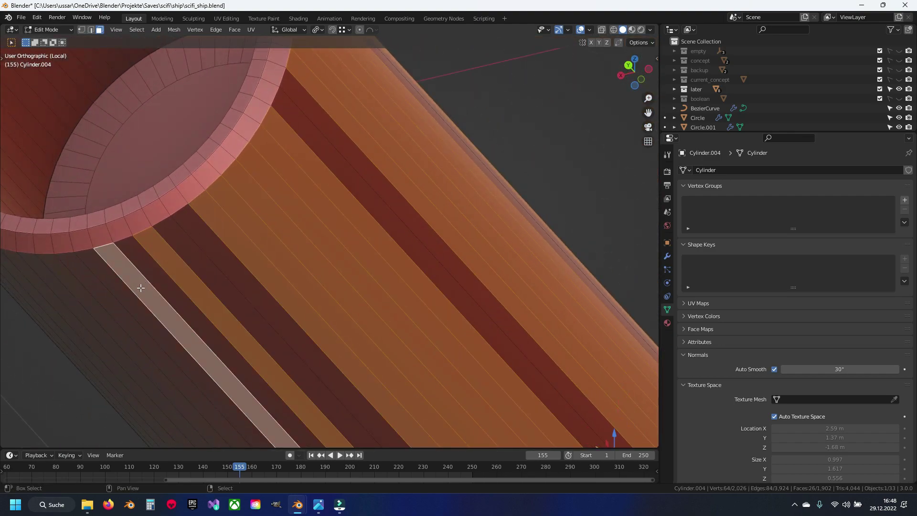
pyautogui.keyDown('ctrl'); pyautogui.click(129, 294); pyautogui.keyUp('ctrl')
pyautogui.keyDown('ctrl'); pyautogui.click(102, 303); pyautogui.keyUp('ctrl')
# Step: Extend the strip selection further around the cylinder's circumference
pyautogui.moveTo(86, 305); pyautogui.dragTo(311, 203, button='middle')
pyautogui.keyDown('ctrl'); pyautogui.click(306, 196); pyautogui.keyUp('ctrl')
pyautogui.keyDown('ctrl'); pyautogui.click(294, 163); pyautogui.keyUp('ctrl')
pyautogui.keyDown('ctrl'); pyautogui.click(282, 141); pyautogui.keyUp('ctrl')
pyautogui.keyDown('ctrl'); pyautogui.click(270, 123); pyautogui.keyUp('ctrl')
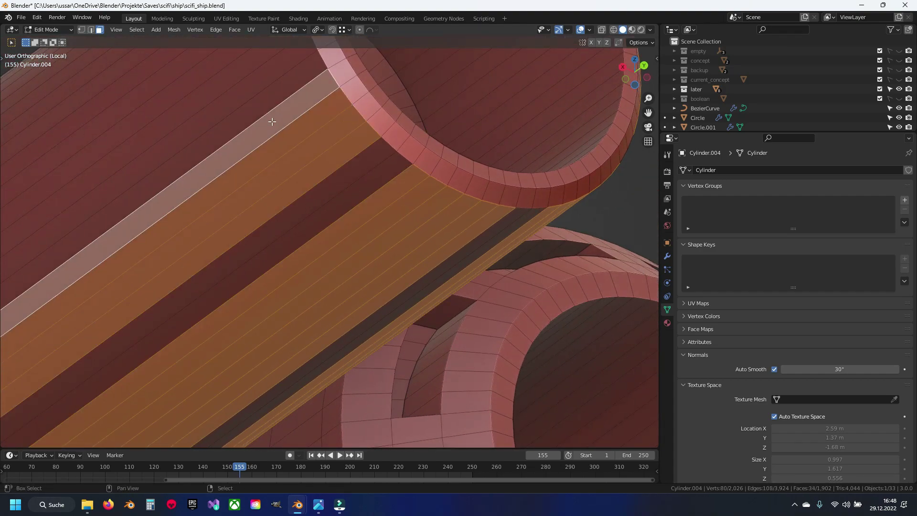
pyautogui.keyDown('ctrl'); pyautogui.click(261, 105); pyautogui.keyUp('ctrl')
pyautogui.keyDown('ctrl'); pyautogui.click(249, 86); pyautogui.keyUp('ctrl')
pyautogui.scroll(2, 325, 296)
pyautogui.keyDown('ctrl'); pyautogui.click(323, 220); pyautogui.keyUp('ctrl')
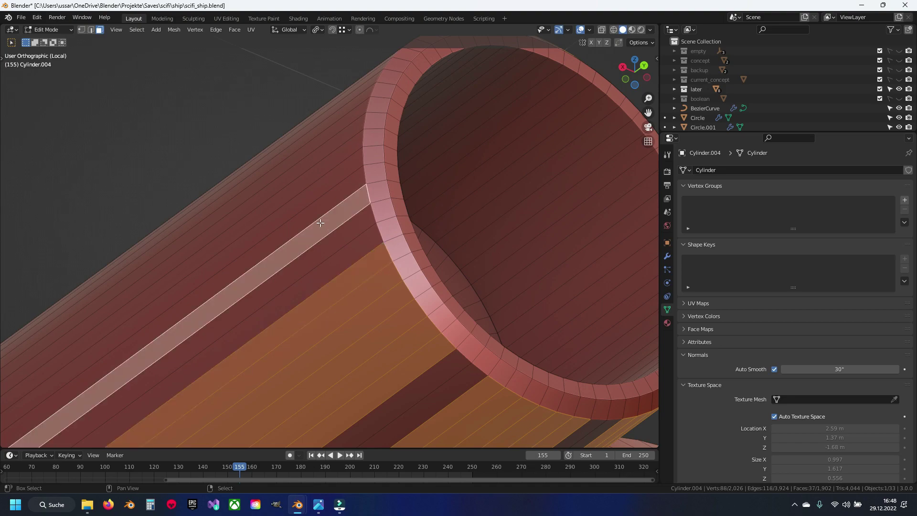
pyautogui.keyDown('ctrl'); pyautogui.click(309, 196); pyautogui.keyUp('ctrl')
pyautogui.keyDown('ctrl'); pyautogui.click(310, 176); pyautogui.keyUp('ctrl')
pyautogui.keyDown('ctrl'); pyautogui.click(310, 152); pyautogui.keyUp('ctrl')
# Step: Select the remaining strips on the far side, then view the cylinder end-on
pyautogui.moveTo(309, 152)
pyautogui.mouseDown(button='middle')
pyautogui.moveTo(317, 195)
pyautogui.moveTo(395, 355)
pyautogui.mouseUp(button='middle')
pyautogui.keyDown('ctrl'); pyautogui.click(420, 302); pyautogui.keyUp('ctrl')
pyautogui.keyDown('ctrl'); pyautogui.click(447, 266); pyautogui.keyUp('ctrl')
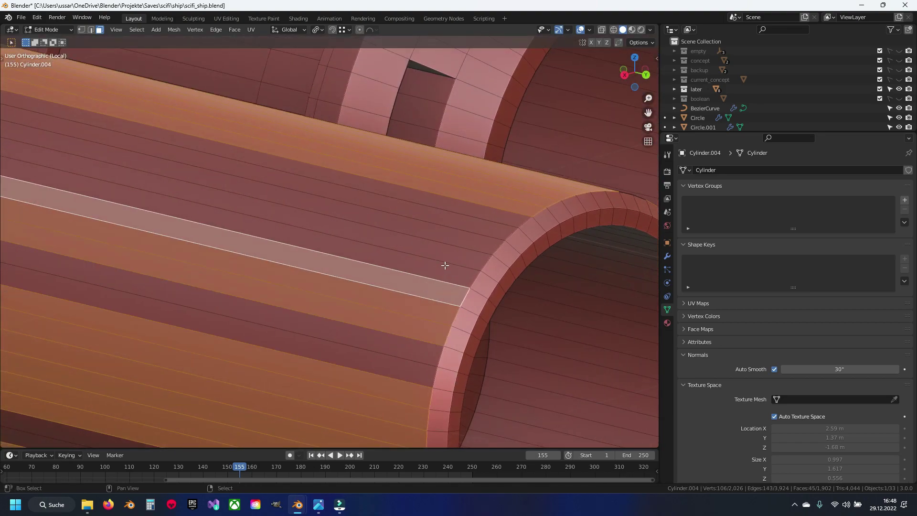
pyautogui.keyDown('ctrl'); pyautogui.click(454, 251); pyautogui.keyUp('ctrl')
pyautogui.keyDown('ctrl'); pyautogui.click(462, 237); pyautogui.keyUp('ctrl')
pyautogui.scroll(-3, 481, 283)
pyautogui.moveTo(481, 283)
pyautogui.mouseDown(button='middle')
pyautogui.moveTo(383, 282)
pyautogui.moveTo(390, 275)
pyautogui.mouseUp(button='middle')
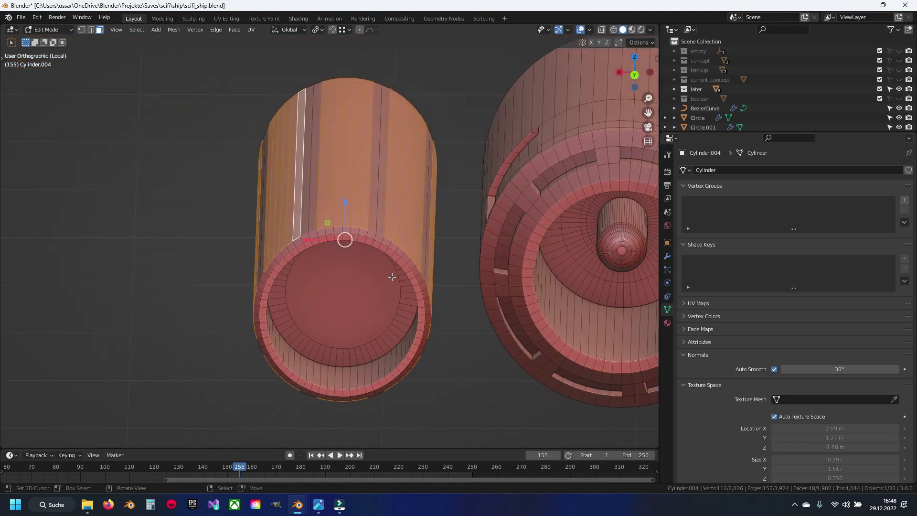
pyautogui.scroll(2, 404, 283)
# Step: Change the transform pivot and extrude the selected strips outward into raised panels
pyautogui.click(319, 29)
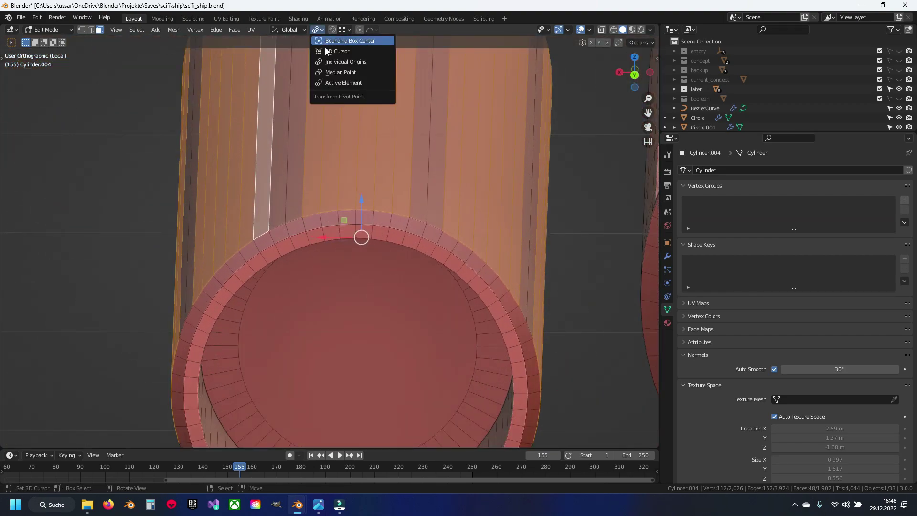
pyautogui.click(373, 61)
pyautogui.press('e')
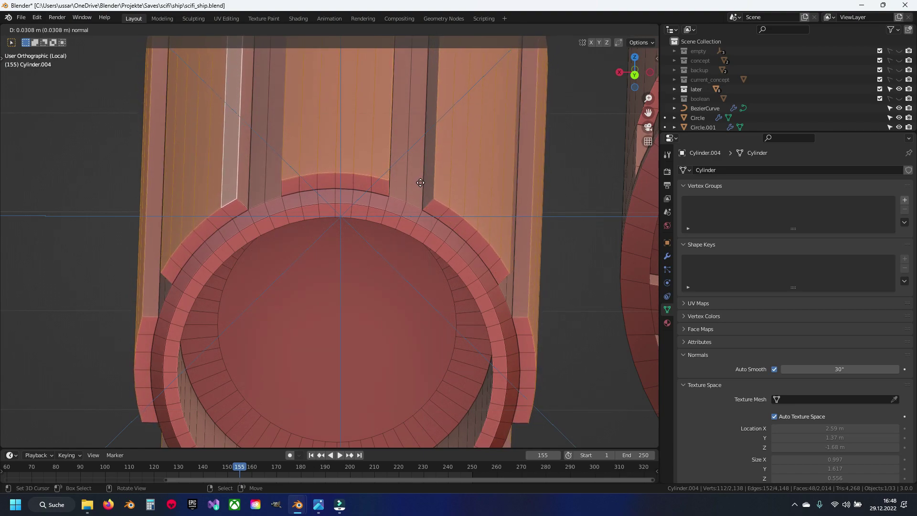
pyautogui.click(421, 183)
# Step: Start a second set of side strips for stepped detail
pyautogui.click(333, 164)
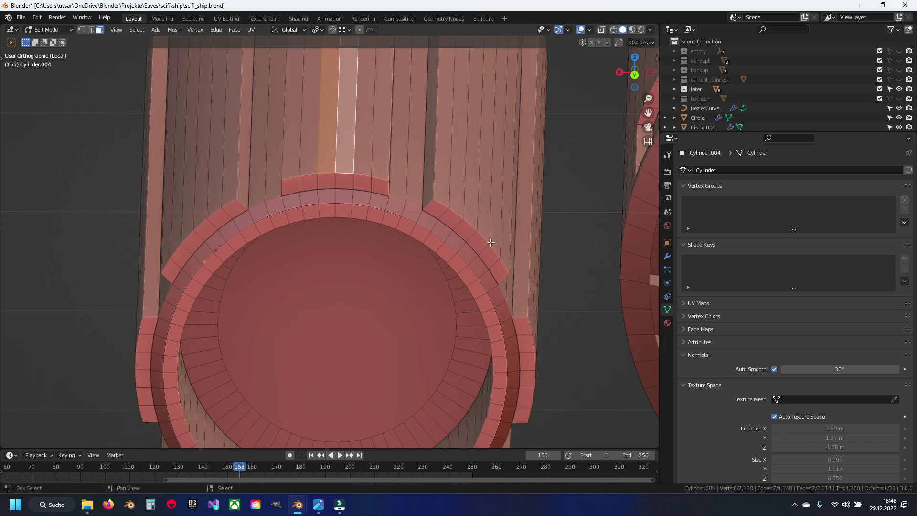
pyautogui.moveTo(333, 164); pyautogui.dragTo(460, 237, button='middle')
pyautogui.click(371, 198)
pyautogui.keyDown('shift'); pyautogui.click(426, 328); pyautogui.keyUp('shift')
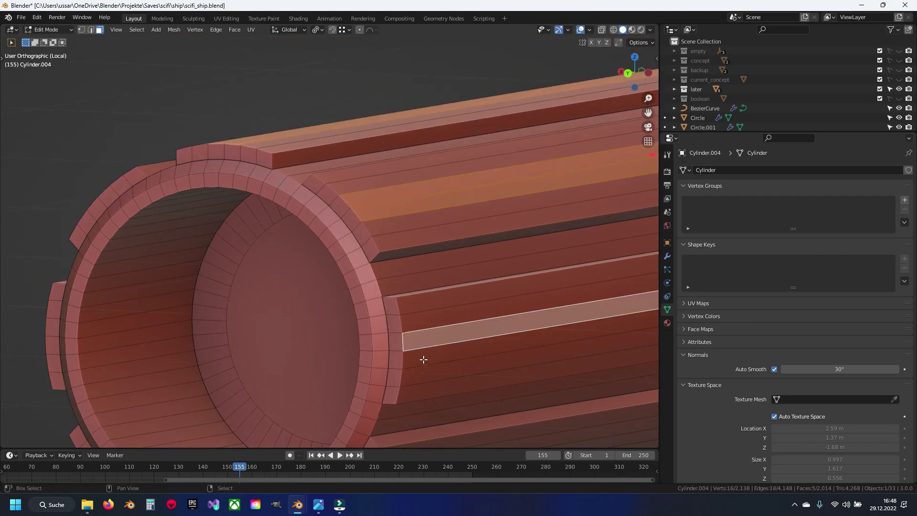
pyautogui.keyDown('shift'); pyautogui.click(422, 359); pyautogui.keyUp('shift')
pyautogui.moveTo(421, 358)
pyautogui.mouseDown(button='middle')
pyautogui.moveTo(364, 240)
pyautogui.moveTo(410, 230)
pyautogui.mouseUp(button='middle')
pyautogui.keyDown('shift'); pyautogui.click(411, 230); pyautogui.keyUp('shift')
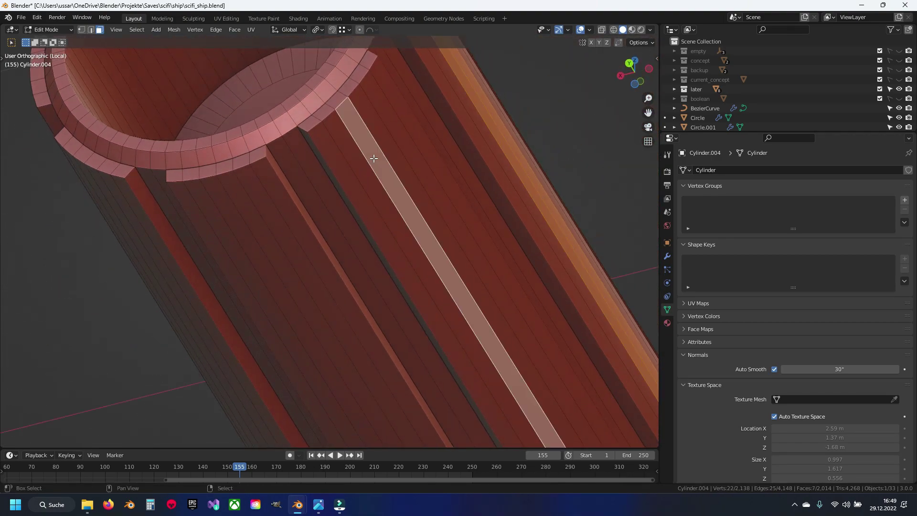
pyautogui.keyDown('shift'); pyautogui.click(241, 229); pyautogui.keyUp('shift')
pyautogui.keyDown('shift'); pyautogui.click(268, 267); pyautogui.keyUp('shift')
# Step: Add the remaining strips to the second set and view the end from behind
pyautogui.moveTo(267, 267); pyautogui.dragTo(161, 186, button='middle')
pyautogui.scroll(-2, 160, 185)
pyautogui.keyDown('shift'); pyautogui.click(234, 160); pyautogui.keyUp('shift')
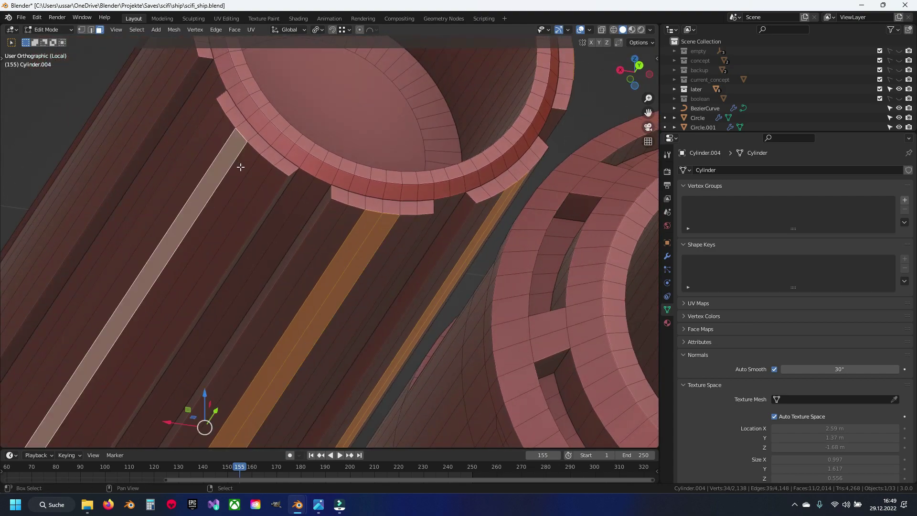
pyautogui.moveTo(239, 165); pyautogui.dragTo(288, 222, button='middle')
pyautogui.keyDown('shift'); pyautogui.click(288, 223); pyautogui.keyUp('shift')
pyautogui.keyDown('shift'); pyautogui.click(297, 131); pyautogui.keyUp('shift')
pyautogui.moveTo(297, 131)
pyautogui.mouseDown(button='middle')
pyautogui.moveTo(328, 227)
pyautogui.moveTo(405, 230)
pyautogui.mouseUp(button='middle')
pyautogui.keyDown('shift'); pyautogui.click(327, 228); pyautogui.keyUp('shift')
pyautogui.keyDown('shift'); pyautogui.click(338, 205); pyautogui.keyUp('shift')
pyautogui.press('ctrl+KP_1')
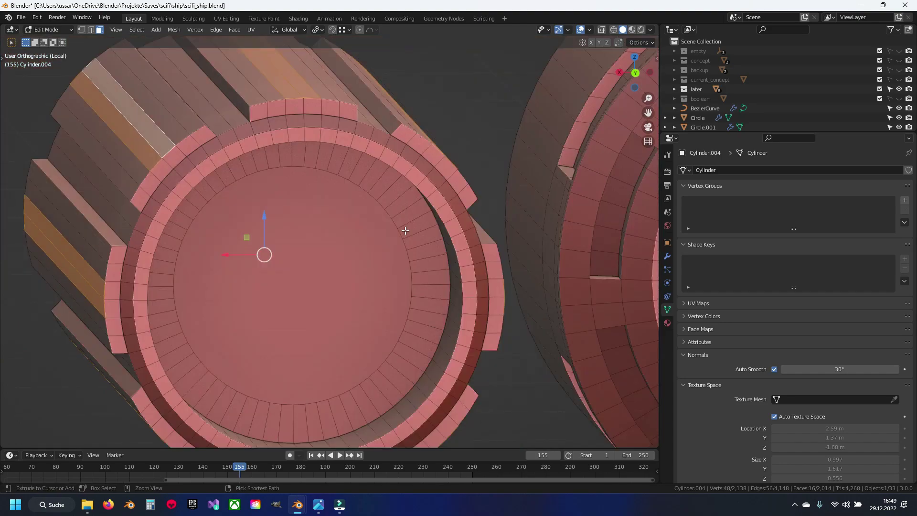
# Step: Extrude the second strip set 0.017478 m outward and return to Object Mode
pyautogui.press('e')
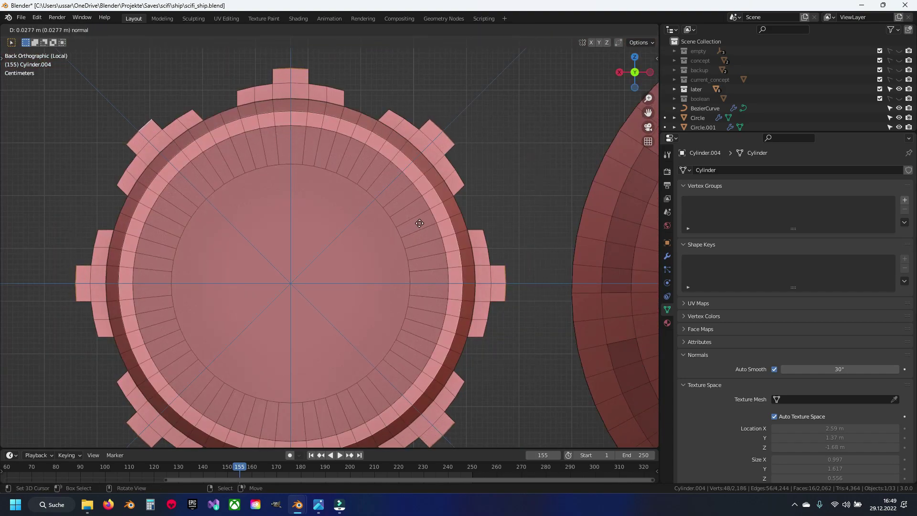
pyautogui.click(417, 226)
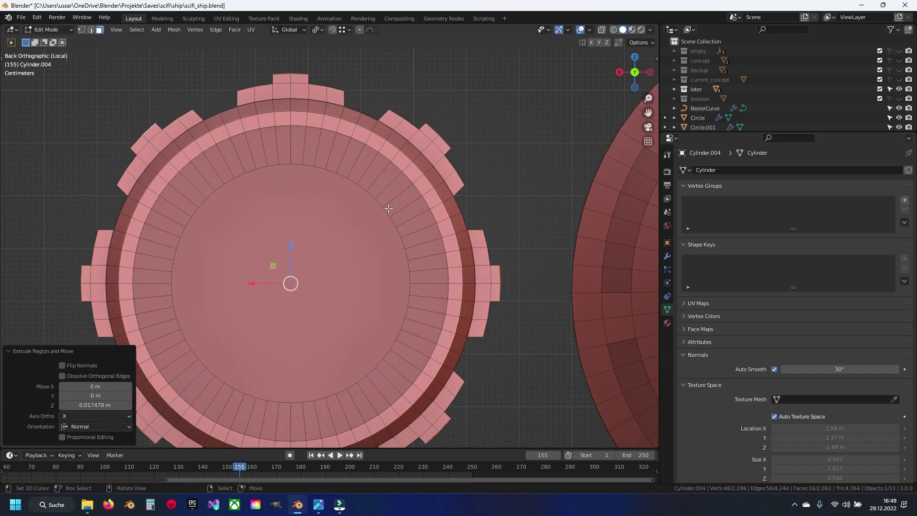
pyautogui.moveTo(418, 226)
pyautogui.mouseDown(button='middle')
pyautogui.moveTo(414, 248)
pyautogui.moveTo(353, 266)
pyautogui.moveTo(306, 303)
pyautogui.moveTo(280, 228)
pyautogui.moveTo(300, 222)
pyautogui.mouseUp(button='middle')
pyautogui.press('Tab')
# Step: Frame the whole ship from the back view and select the main engine's fin ring
pyautogui.keyDown('shift'); pyautogui.moveTo(256, 254); pyautogui.dragTo(301, 256, button='middle'); pyautogui.keyUp('shift')
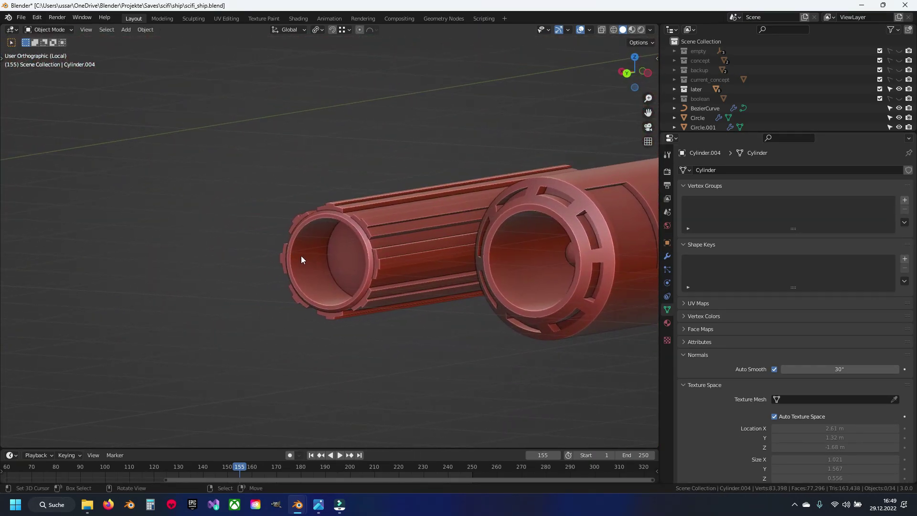
pyautogui.press('KP_Divide')
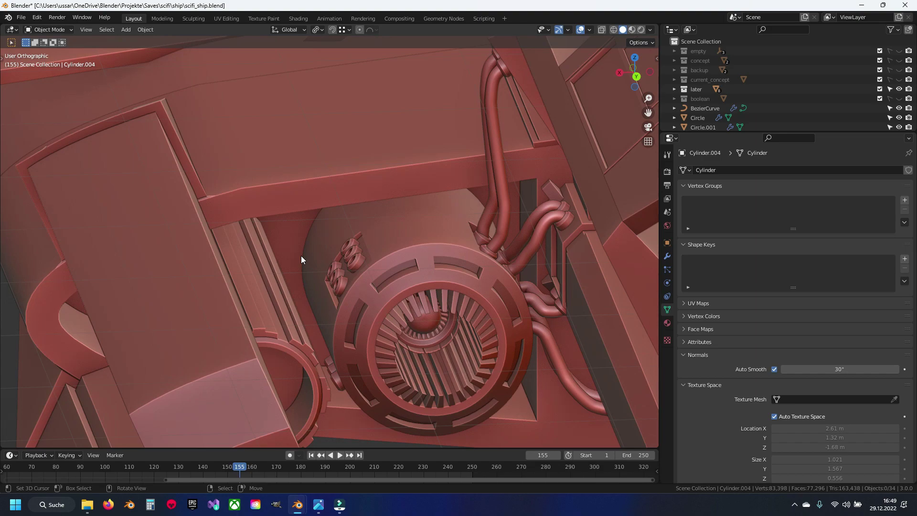
pyautogui.press('ctrl+KP_1')
pyautogui.keyDown('shift'); pyautogui.moveTo(383, 315); pyautogui.dragTo(323, 202, button='middle'); pyautogui.keyUp('shift')
pyautogui.scroll(3, 368, 216)
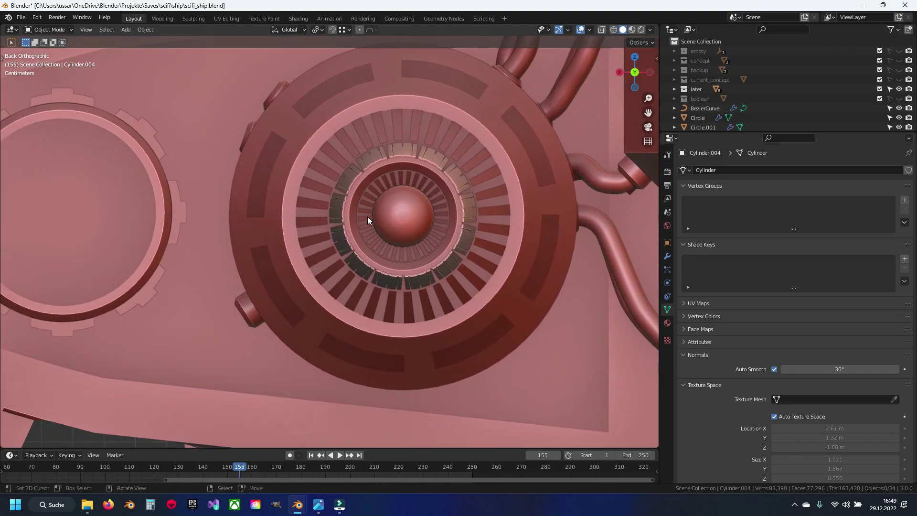
pyautogui.scroll(2, 336, 214)
pyautogui.click(356, 205)
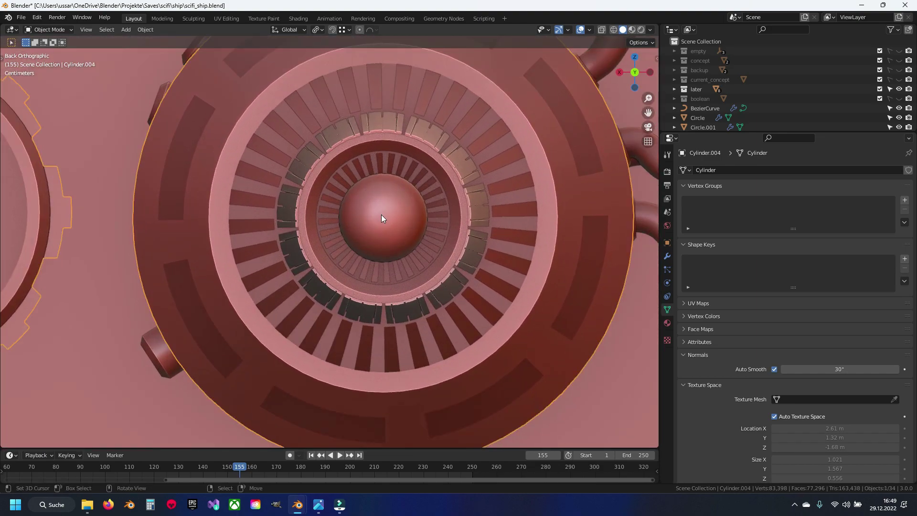
pyautogui.click(352, 169)
pyautogui.keyDown('shift'); pyautogui.click(311, 122); pyautogui.keyUp('shift')
# Step: Move all the fin ring geometry over the side cylinder along X, then set its depth along Y
pyautogui.scroll(-3, 317, 241)
pyautogui.press('Tab')
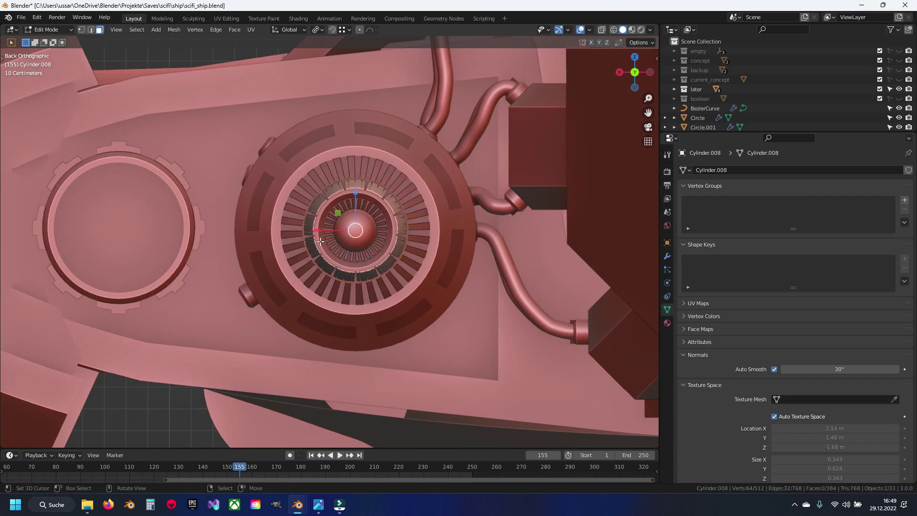
pyautogui.press('a')
pyautogui.click(320, 241)
pyautogui.press('g')
pyautogui.press('x')
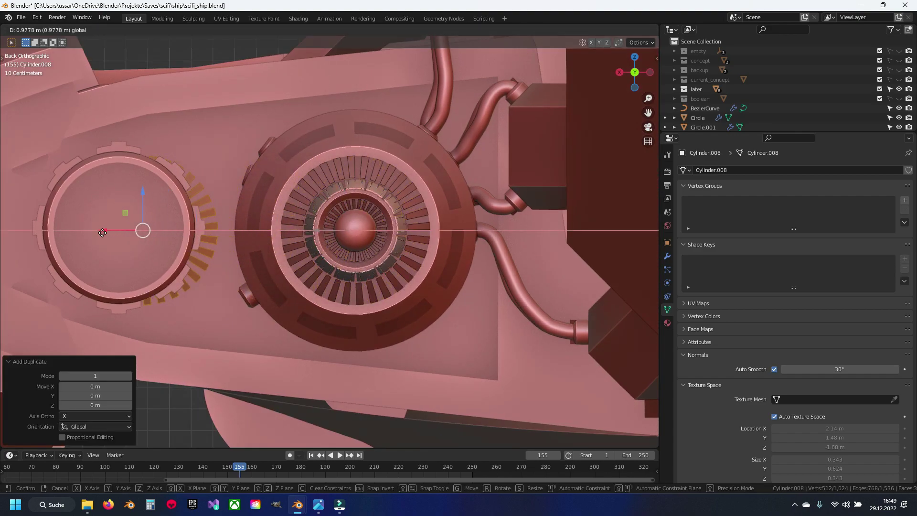
pyautogui.click(90, 236)
pyautogui.moveTo(89, 236)
pyautogui.mouseDown(button='middle')
pyautogui.moveTo(412, 239)
pyautogui.moveTo(366, 250)
pyautogui.moveTo(365, 273)
pyautogui.moveTo(242, 328)
pyautogui.mouseUp(button='middle')
pyautogui.press('g')
pyautogui.press('y')
pyautogui.click(367, 260)
# Step: Switch the pivot to Individual Origins and scale the fins to 0.890
pyautogui.press('ctrl+KP_1')
pyautogui.scroll(5, 365, 273)
pyautogui.press('s')
pyautogui.rightClick(523, 311)
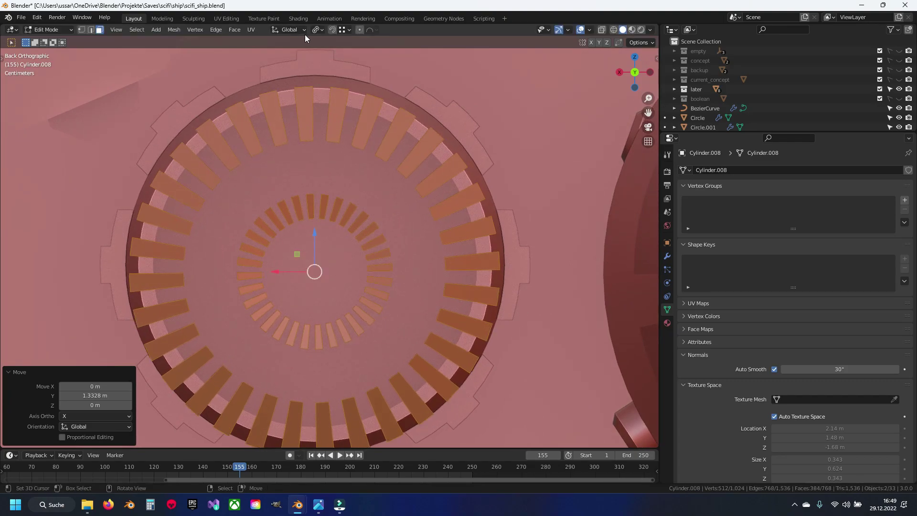
pyautogui.click(316, 30)
pyautogui.click(332, 73)
pyautogui.press('s')
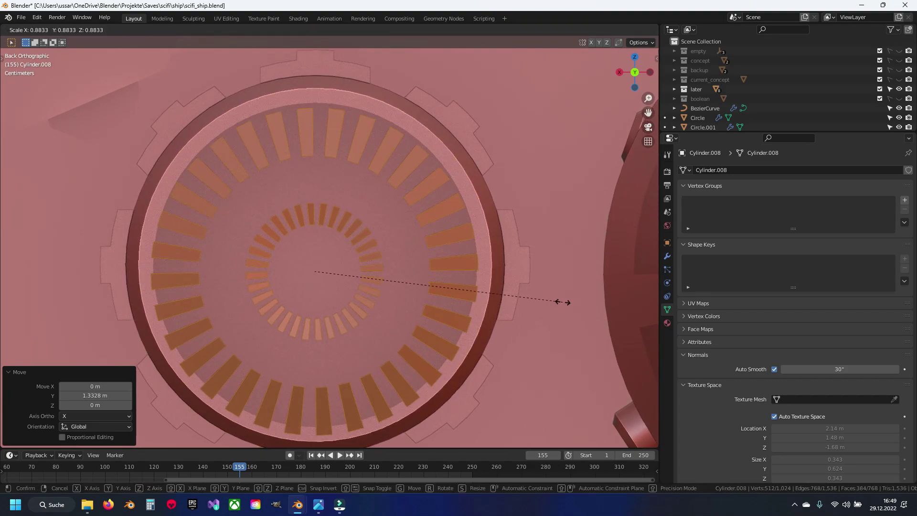
pyautogui.click(532, 302)
# Step: Nudge the inner fins along Z and X, orbiting around the small engine to check
pyautogui.moveTo(318, 237); pyautogui.dragTo(322, 218)
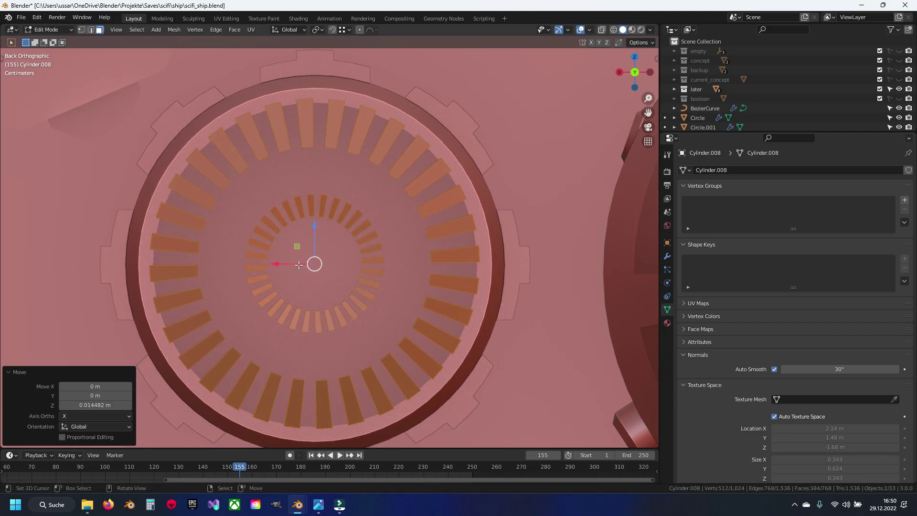
pyautogui.moveTo(299, 265); pyautogui.dragTo(279, 263)
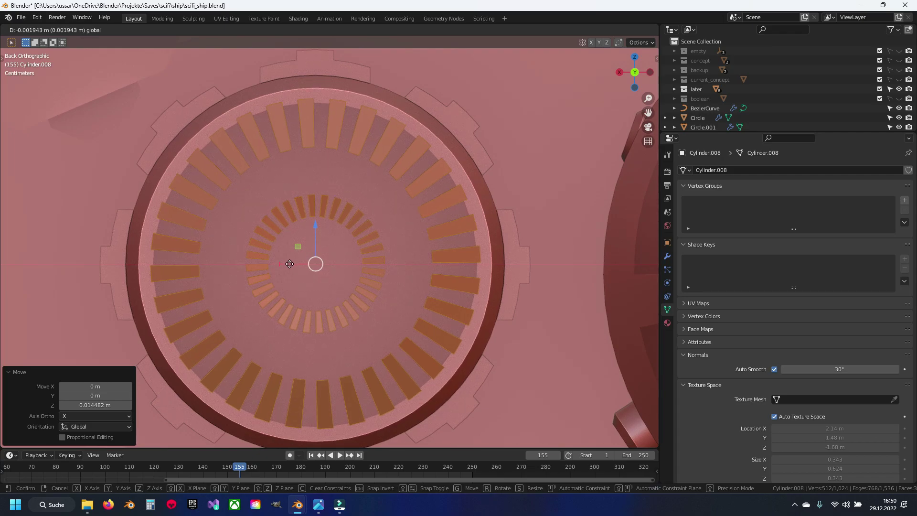
pyautogui.moveTo(290, 264); pyautogui.dragTo(289, 263)
pyautogui.scroll(-2, 290, 263)
pyautogui.scroll(-3, 289, 264)
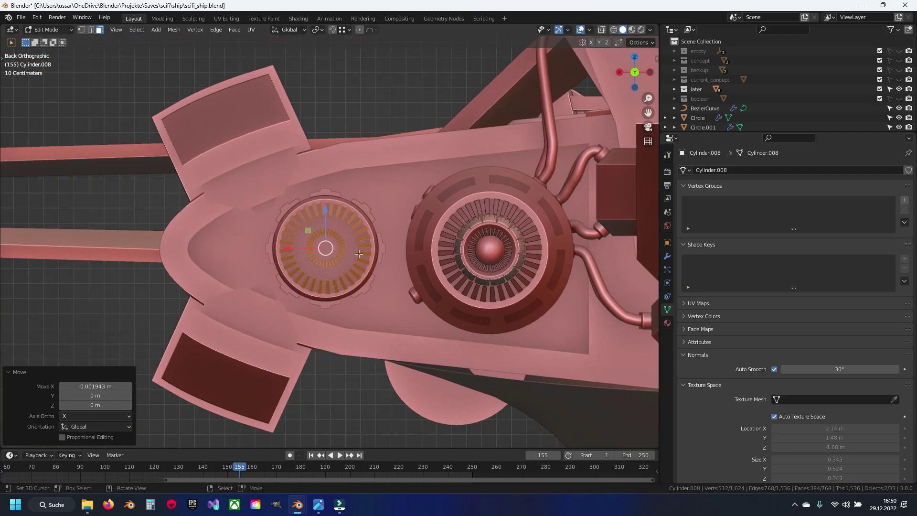
pyautogui.scroll(5, 289, 264)
pyautogui.moveTo(290, 264); pyautogui.dragTo(366, 292, button='middle')
pyautogui.scroll(3, 325, 277)
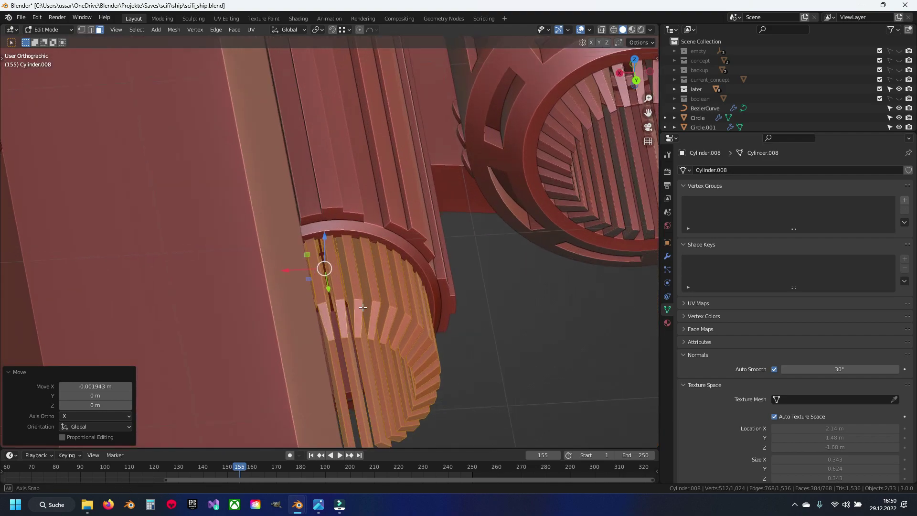
pyautogui.scroll(2, 315, 282)
pyautogui.moveTo(311, 288); pyautogui.dragTo(363, 223)
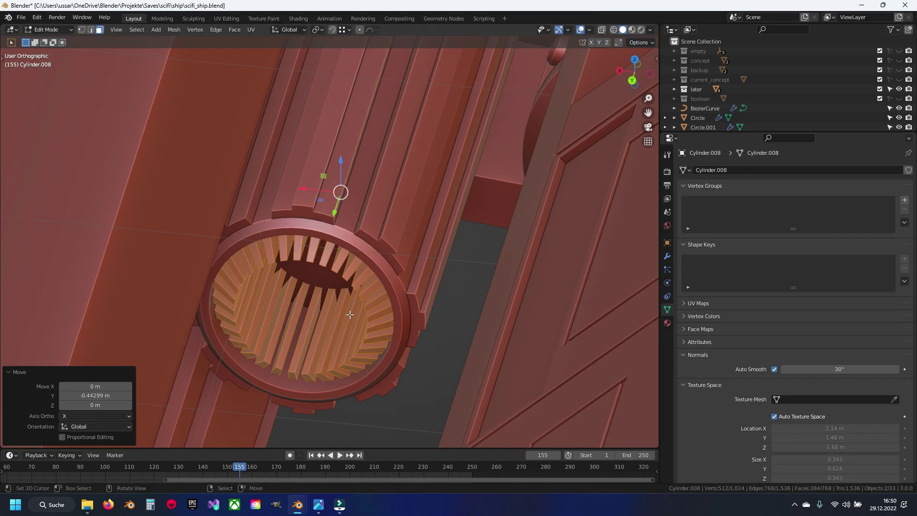
pyautogui.moveTo(363, 223); pyautogui.dragTo(469, 271, button='middle')
pyautogui.scroll(1, 467, 268)
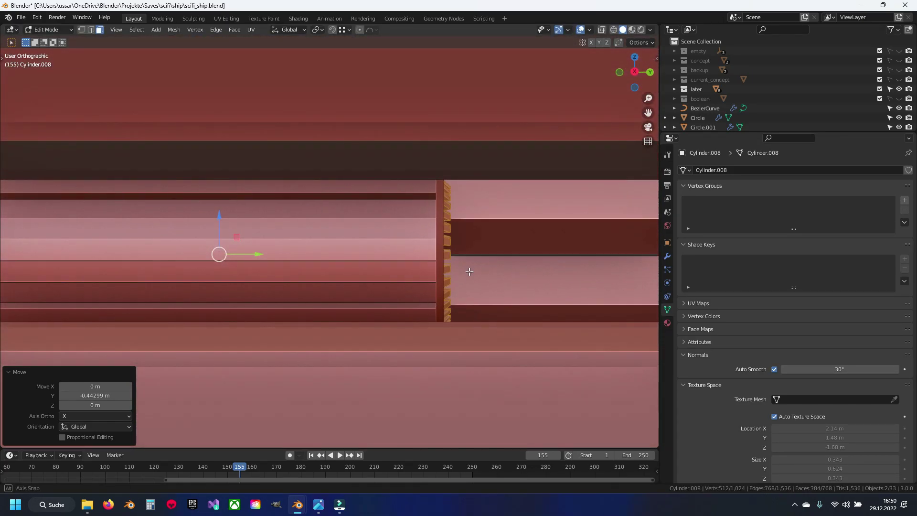
pyautogui.scroll(1, 397, 239)
# Step: Shift the fin ring 0.087713 m along Y, then view from behind in wireframe
pyautogui.moveTo(214, 264); pyautogui.dragTo(205, 260)
pyautogui.moveTo(205, 260)
pyautogui.mouseDown(button='middle')
pyautogui.moveTo(378, 287)
pyautogui.moveTo(306, 277)
pyautogui.mouseUp(button='middle')
pyautogui.moveTo(264, 251); pyautogui.dragTo(284, 265)
pyautogui.moveTo(285, 265)
pyautogui.mouseDown(button='middle')
pyautogui.moveTo(352, 290)
pyautogui.moveTo(259, 276)
pyautogui.moveTo(320, 276)
pyautogui.mouseUp(button='middle')
pyautogui.press('ctrl+KP_1')
pyautogui.scroll(2, 258, 277)
pyautogui.scroll(4, 244, 296)
pyautogui.hotkey('shift', 'z')
# Step: Circle-select the large engine's central dome faces, removing stray strips from the selection
pyautogui.press('c')
pyautogui.moveTo(310, 296); pyautogui.dragTo(287, 301)
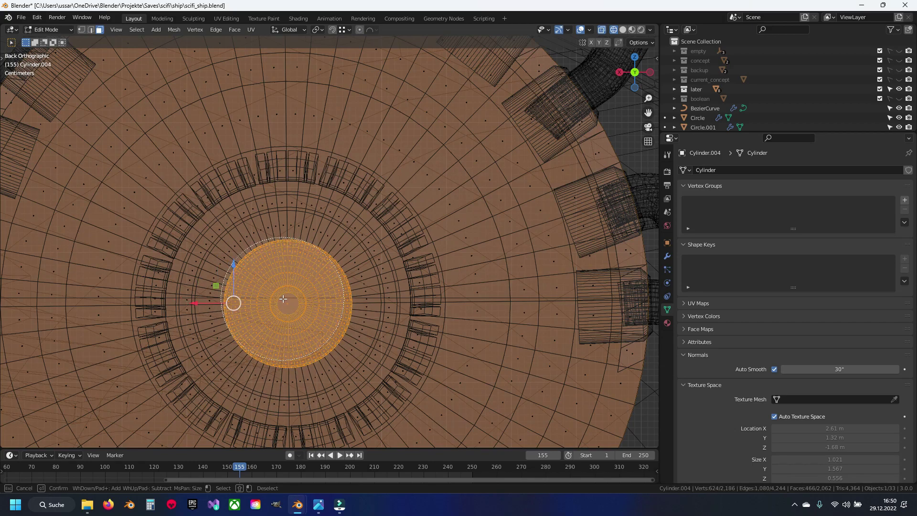
pyautogui.press('Escape')
pyautogui.moveTo(291, 162)
pyautogui.mouseDown(button='middle')
pyautogui.moveTo(260, 166)
pyautogui.moveTo(285, 189)
pyautogui.mouseUp(button='middle')
pyautogui.scroll(-3, 259, 166)
pyautogui.press('c')
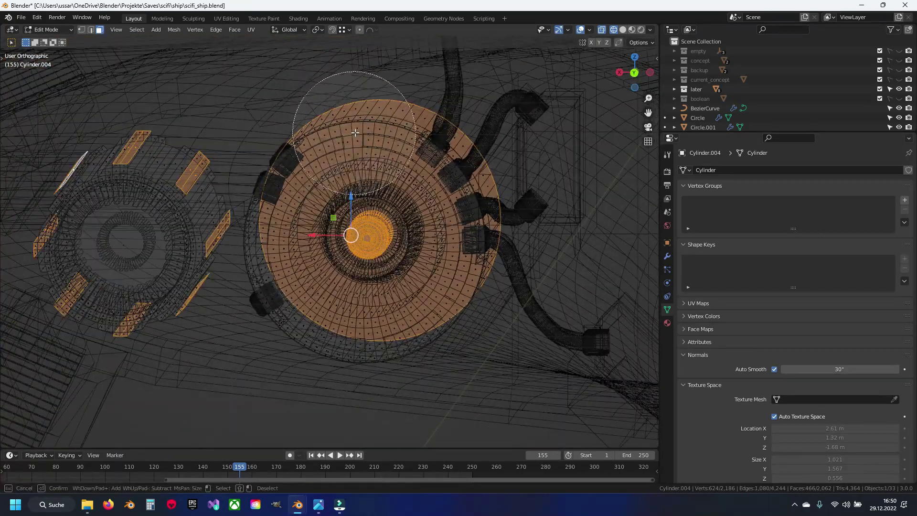
pyautogui.moveTo(467, 238); pyautogui.dragTo(368, 205, button='middle')
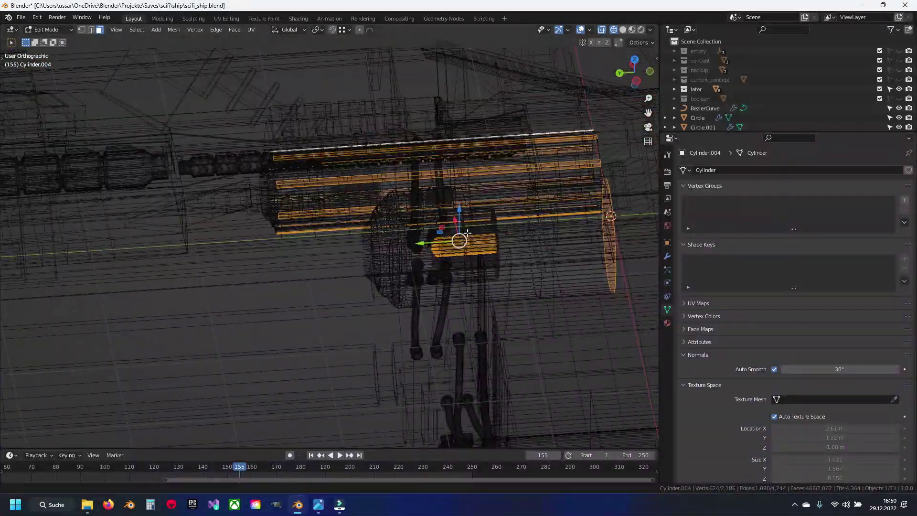
pyautogui.moveTo(423, 328)
pyautogui.mouseDown(button='middle')
pyautogui.moveTo(169, 191)
pyautogui.moveTo(204, 317)
pyautogui.mouseUp(button='middle')
pyautogui.rightClick(225, 345)
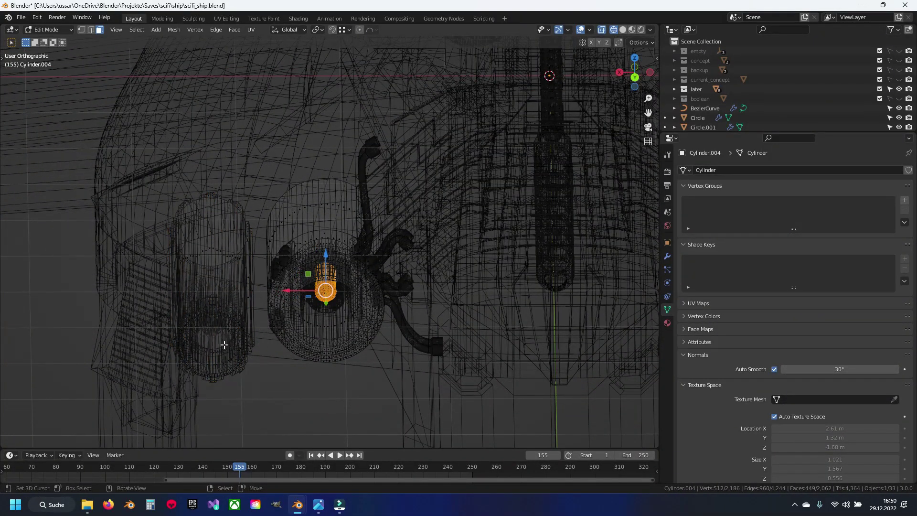
pyautogui.press('ctrl+KP_1')
pyautogui.hotkey('shift', 'z')
pyautogui.scroll(5, 195, 277)
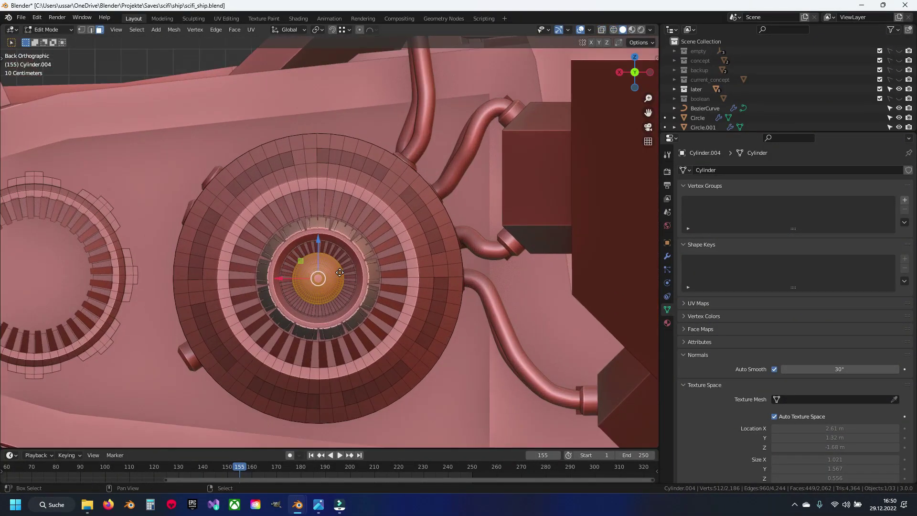
# Step: Duplicate the dome and slide the copy along X to the small engine
pyautogui.hotkey('shift', 'd')
pyautogui.rightClick(195, 277)
pyautogui.keyDown('shift'); pyautogui.moveTo(195, 276); pyautogui.dragTo(323, 263, button='middle'); pyautogui.keyUp('shift')
pyautogui.press('g')
pyautogui.press('x')
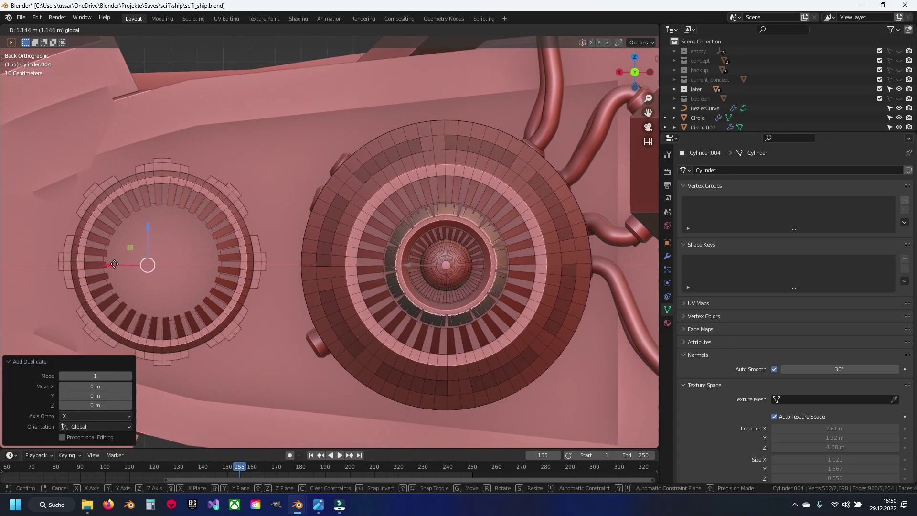
pyautogui.click(114, 264)
pyautogui.moveTo(114, 264); pyautogui.dragTo(389, 263, button='middle')
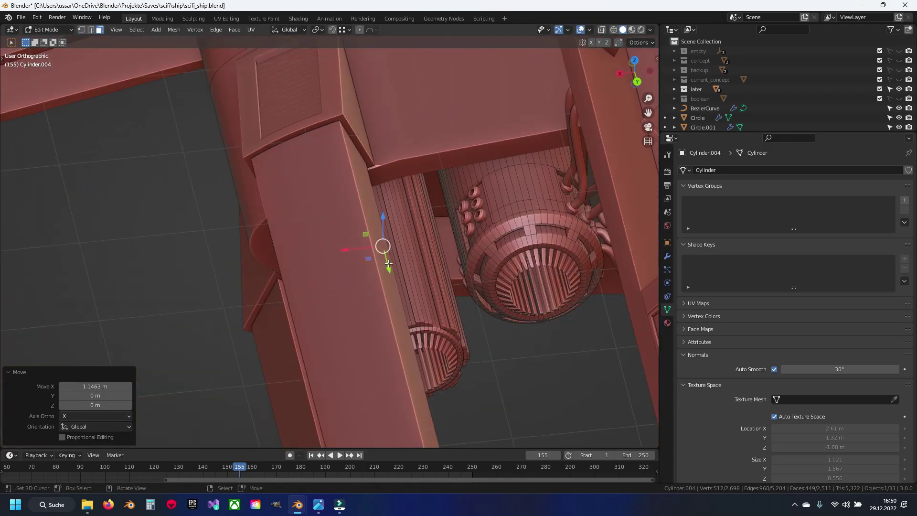
# Step: Set the dome copy's Y position and frame it in the back view
pyautogui.press('g')
pyautogui.press('y')
pyautogui.click(410, 375)
pyautogui.press('ctrl+KP_1')
pyautogui.press('KP_Decimal')
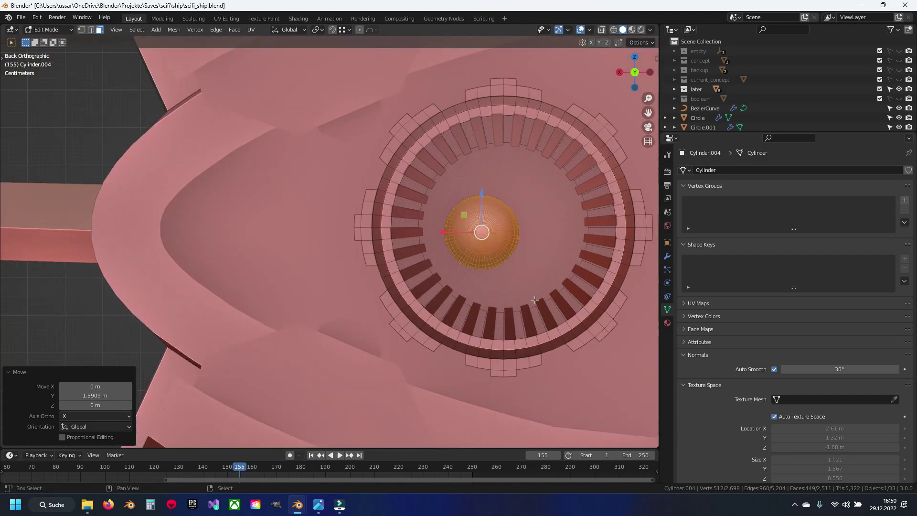
pyautogui.keyDown('shift'); pyautogui.moveTo(534, 300); pyautogui.dragTo(319, 341, button='middle'); pyautogui.keyUp('shift')
# Step: Centre the dome copy inside the small engine's fin ring, checking alignment in wireframe
pyautogui.press('g')
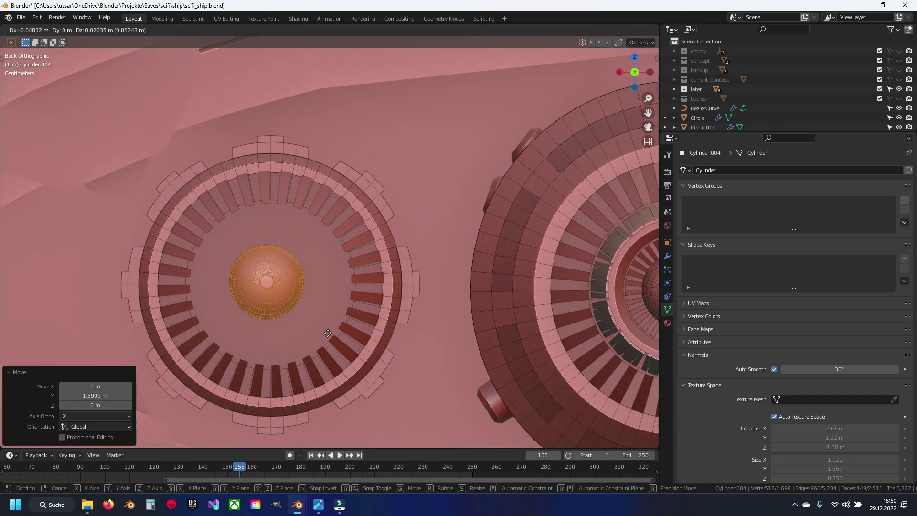
pyautogui.click(328, 333)
pyautogui.hotkey('shift', 'z')
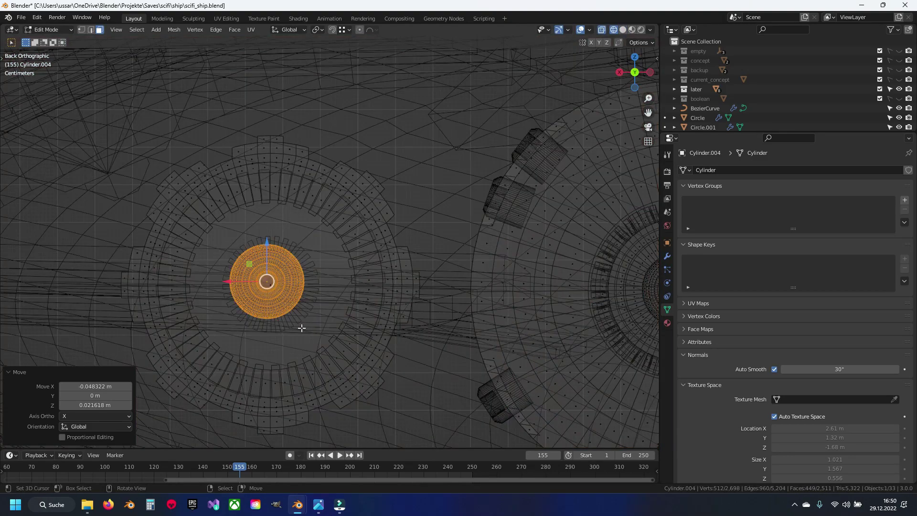
pyautogui.scroll(3, 301, 328)
pyautogui.scroll(4, 302, 328)
pyautogui.press('g')
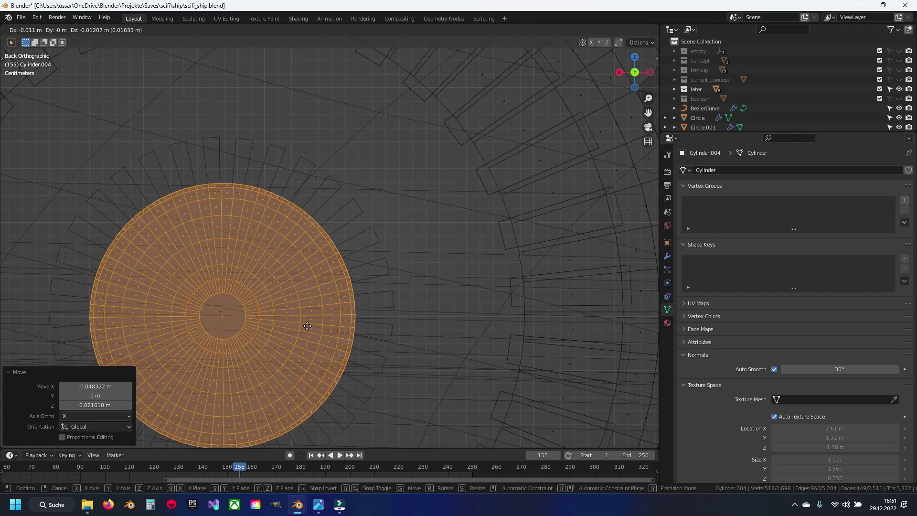
pyautogui.press('Escape')
pyautogui.keyDown('shift'); pyautogui.moveTo(328, 301); pyautogui.dragTo(368, 206, button='middle'); pyautogui.keyUp('shift')
# Step: Resize the dome copy (0.755, then 1.122, then 1.025) while re-centring it on the engine axis
pyautogui.press('s')
pyautogui.click(372, 302)
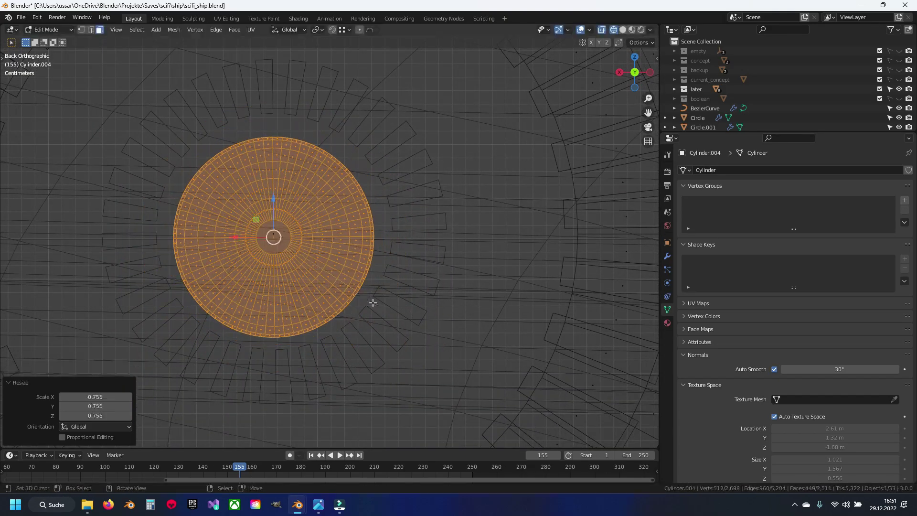
pyautogui.press('g')
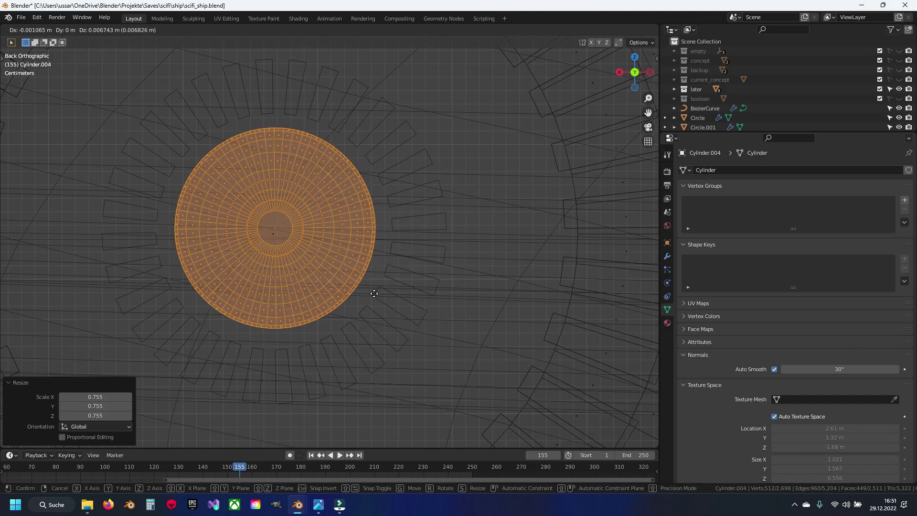
pyautogui.click(372, 293)
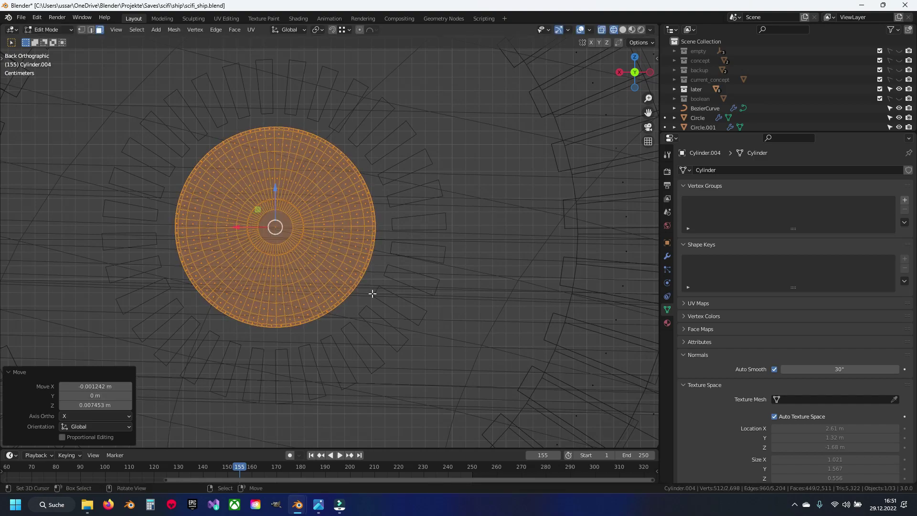
pyautogui.press('s')
pyautogui.click(387, 305)
pyautogui.press('g')
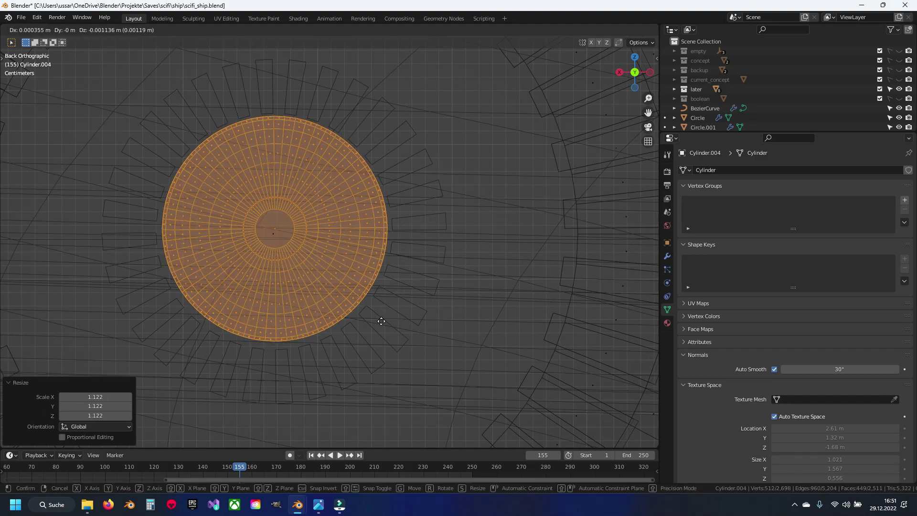
pyautogui.click(379, 331)
pyautogui.press('s')
pyautogui.click(398, 330)
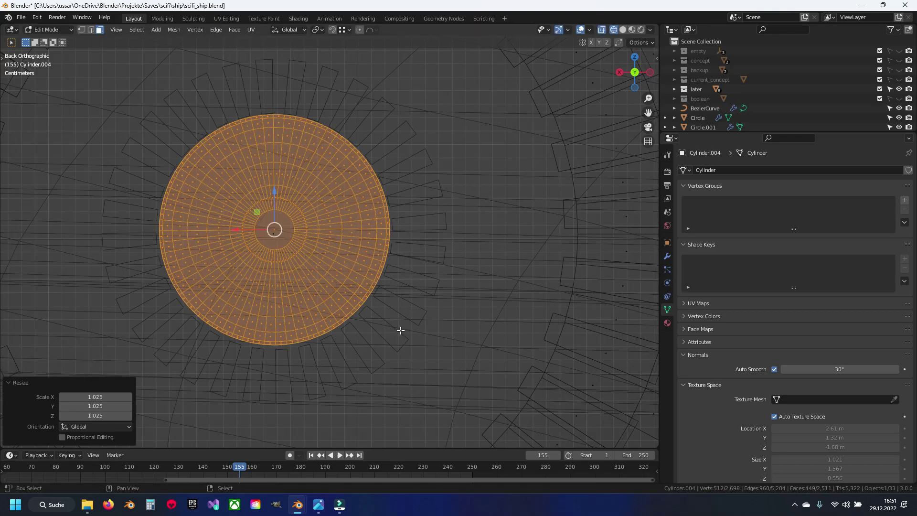
pyautogui.press('g')
pyautogui.click(391, 308)
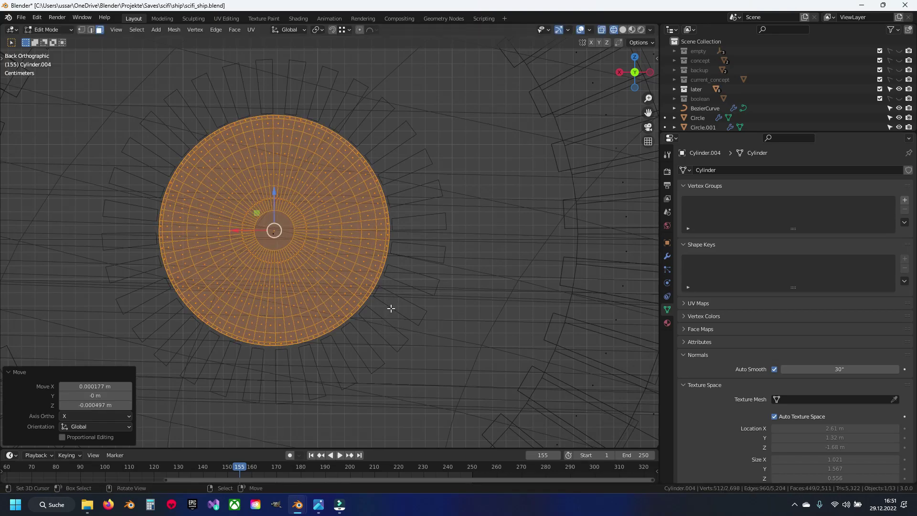
# Step: From the right side view, move the dome copy along Y to its depth inside the engine
pyautogui.scroll(-5, 389, 307)
pyautogui.hotkey('shift', 'z')
pyautogui.moveTo(344, 299)
pyautogui.mouseDown(button='middle')
pyautogui.moveTo(368, 310)
pyautogui.moveTo(394, 293)
pyautogui.mouseUp(button='middle')
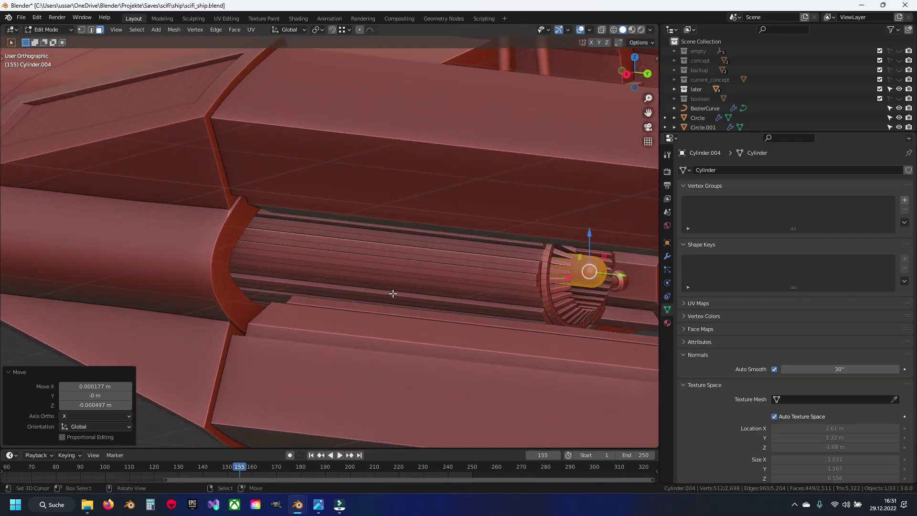
pyautogui.press('KP_3')
pyautogui.hotkey('shift', 'z')
pyautogui.press('KP_Decimal')
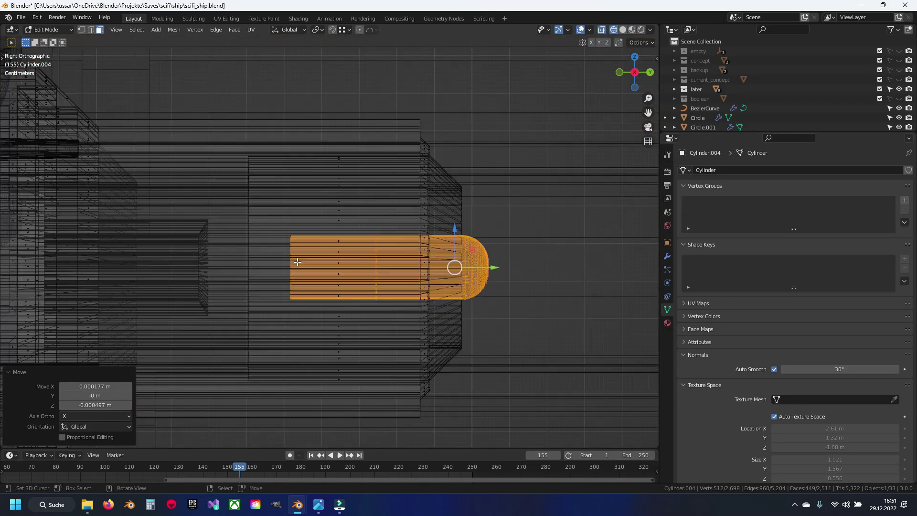
pyautogui.scroll(2, 518, 290)
pyautogui.press('g')
pyautogui.press('y')
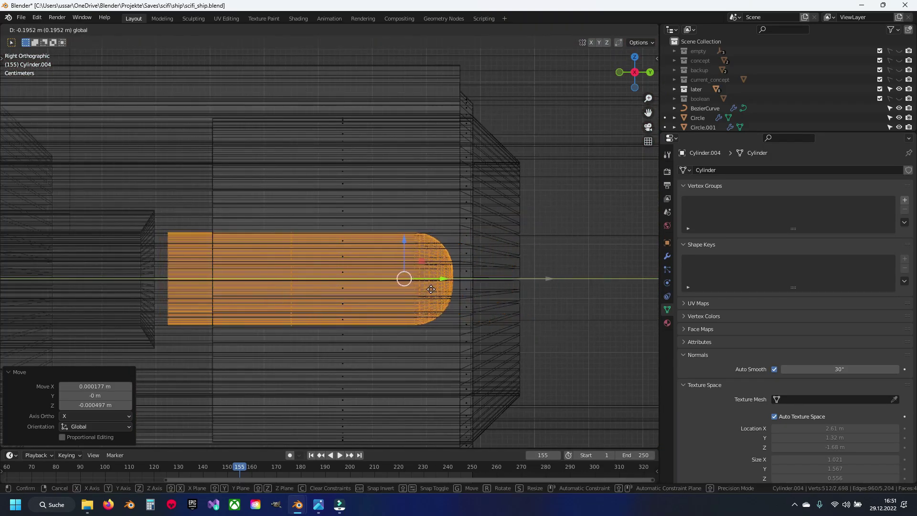
pyautogui.click(430, 289)
# Step: Box-select the dome copy's vertices and separate them into a new object
pyautogui.hotkey('shift', 'z')
pyautogui.moveTo(439, 287)
pyautogui.mouseDown(button='middle')
pyautogui.moveTo(312, 260)
pyautogui.moveTo(331, 283)
pyautogui.moveTo(191, 277)
pyautogui.moveTo(334, 279)
pyautogui.mouseUp(button='middle')
pyautogui.scroll(-4, 317, 253)
pyautogui.hotkey('shift', 'z')
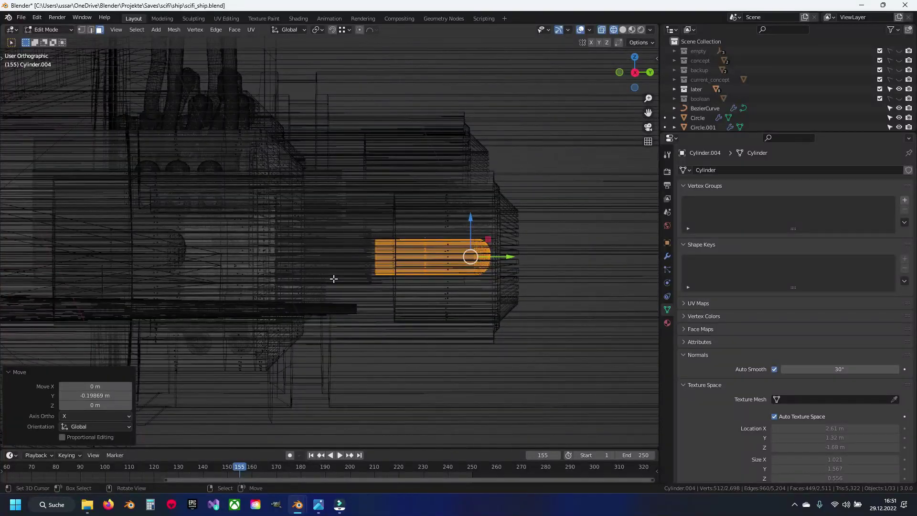
pyautogui.press('1')
pyautogui.hotkey('alt', 'a')
pyautogui.scroll(1, 318, 280)
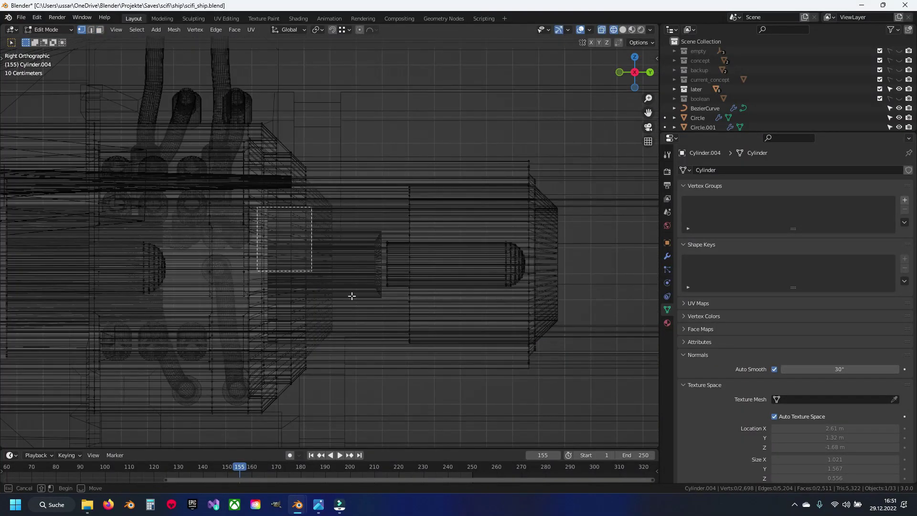
pyautogui.moveTo(257, 207); pyautogui.dragTo(312, 271)
pyautogui.press('p')
pyautogui.press('Tab')
# Step: Select the separated piece and box-select half of its faces in the right side view
pyautogui.click(363, 256)
pyautogui.scroll(-1, 231, 284)
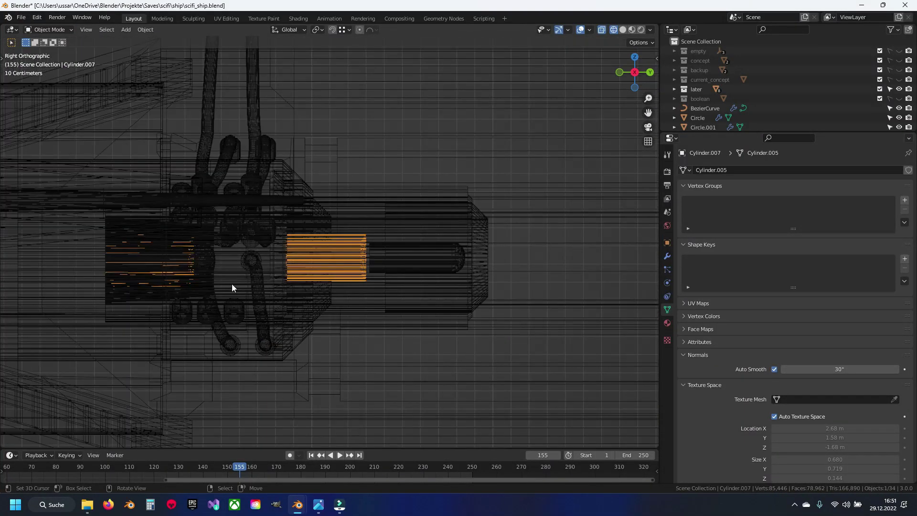
pyautogui.keyDown('ctrl'); pyautogui.scroll(-3, 293, 288); pyautogui.keyUp('ctrl')
pyautogui.press('Tab')
pyautogui.hotkey('alt', 'a')
pyautogui.moveTo(313, 281); pyautogui.dragTo(337, 291, button='middle')
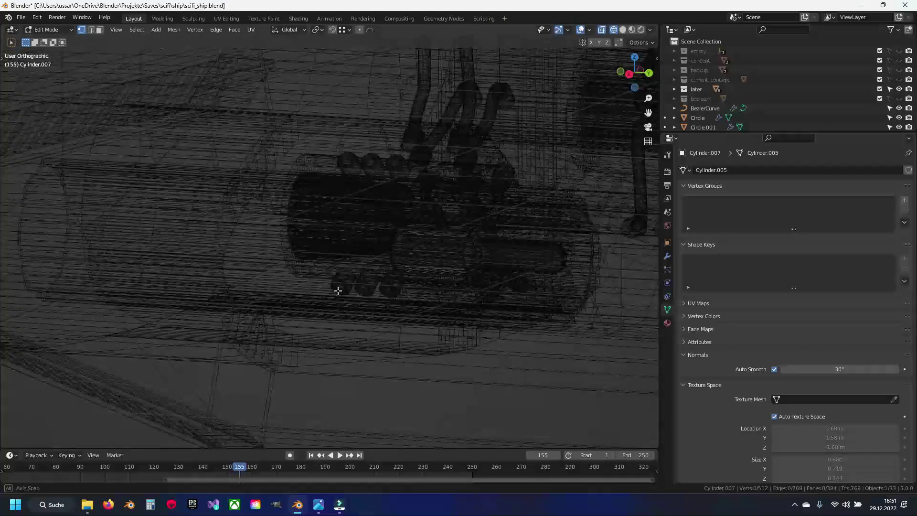
pyautogui.press('a')
pyautogui.press('KP_3')
pyautogui.hotkey('alt', 'a')
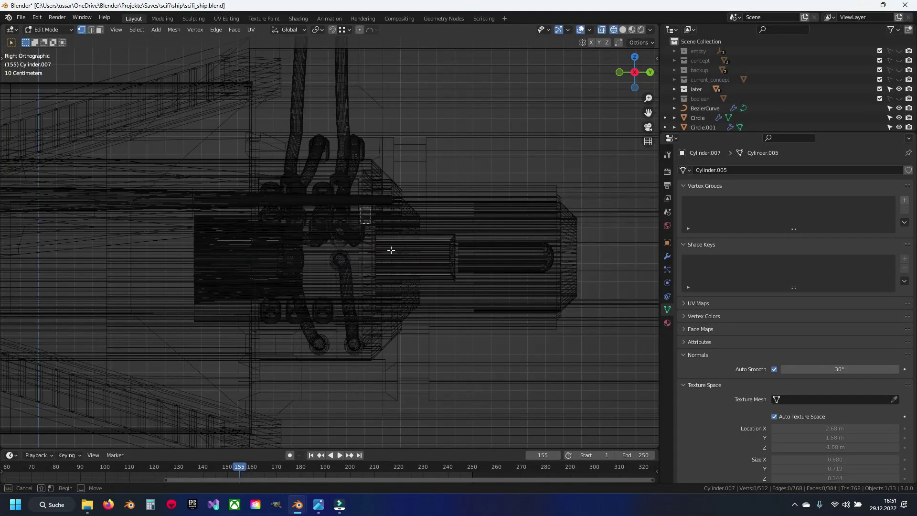
pyautogui.moveTo(391, 250); pyautogui.dragTo(453, 301)
pyautogui.press('KP_Decimal')
pyautogui.hotkey('shift', 'z')
pyautogui.hotkey('shift', 'z')
# Step: Move the selected faces along the Y axis to a new position
pyautogui.press('KP_3')
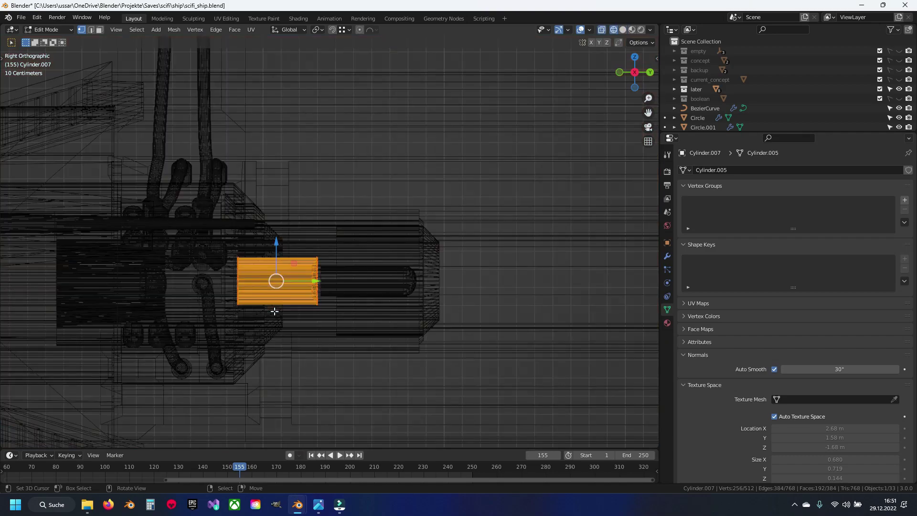
pyautogui.scroll(3, 287, 310)
pyautogui.press('g')
pyautogui.press('y')
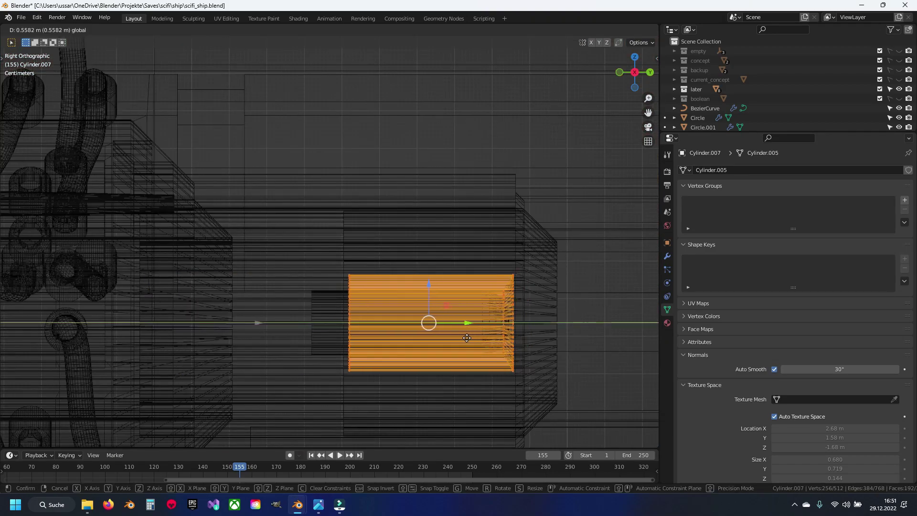
pyautogui.click(447, 323)
pyautogui.hotkey('shift', 'z')
pyautogui.moveTo(447, 323)
pyautogui.mouseDown(button='middle')
pyautogui.moveTo(436, 329)
pyautogui.moveTo(298, 286)
pyautogui.mouseUp(button='middle')
pyautogui.scroll(2, 298, 284)
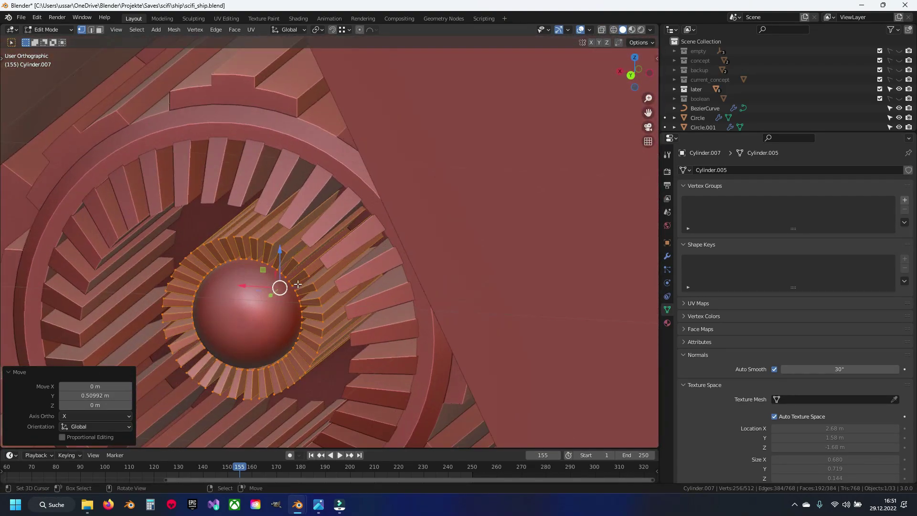
# Step: Slide the fin ring along Y to sit just behind the dome, then save
pyautogui.press('g')
pyautogui.press('y')
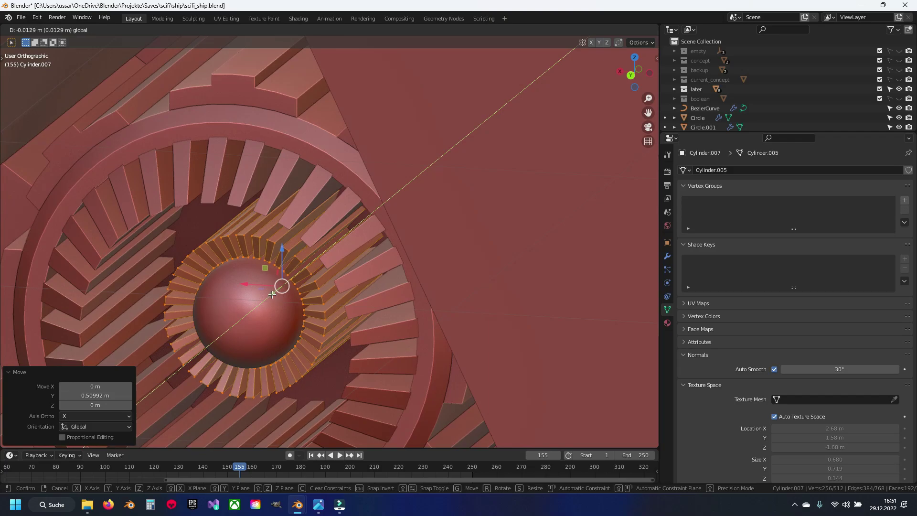
pyautogui.click(272, 294)
pyautogui.scroll(-4, 271, 294)
pyautogui.press('Tab')
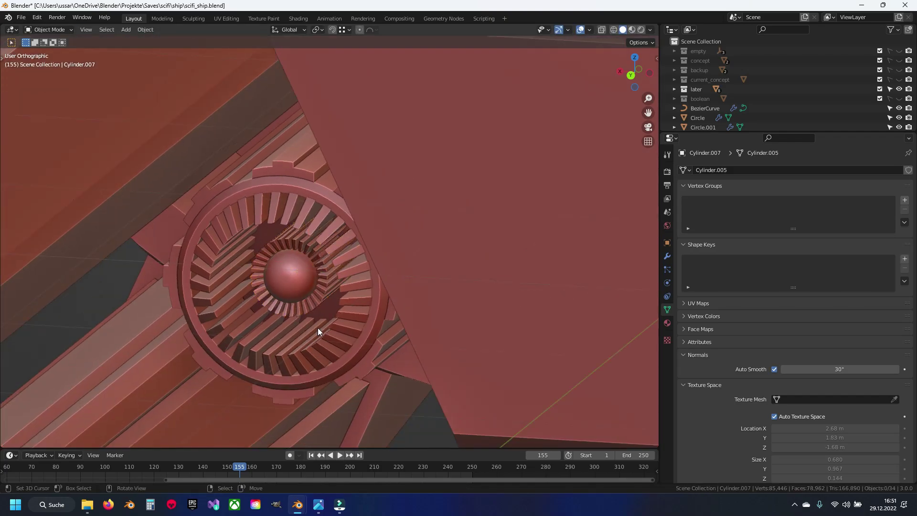
pyautogui.hotkey('ctrl', 's')
# Step: In the back wireframe view, brush-deselect faces so only the small fins stay selected
pyautogui.moveTo(322, 323)
pyautogui.mouseDown(button='middle')
pyautogui.moveTo(339, 281)
pyautogui.moveTo(324, 317)
pyautogui.moveTo(352, 338)
pyautogui.mouseUp(button='middle')
pyautogui.scroll(4, 318, 305)
pyautogui.scroll(-1, 317, 306)
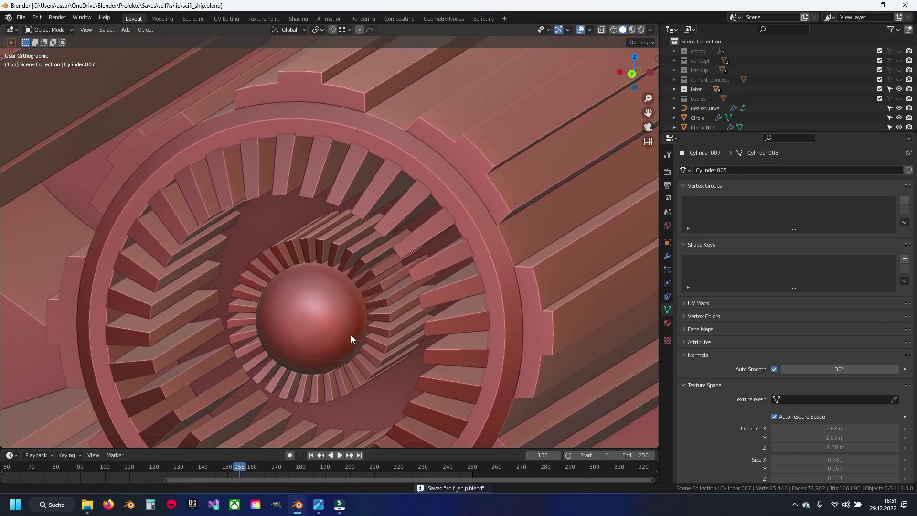
pyautogui.press('Tab')
pyautogui.scroll(3, 335, 310)
pyautogui.press('ctrl+KP_1')
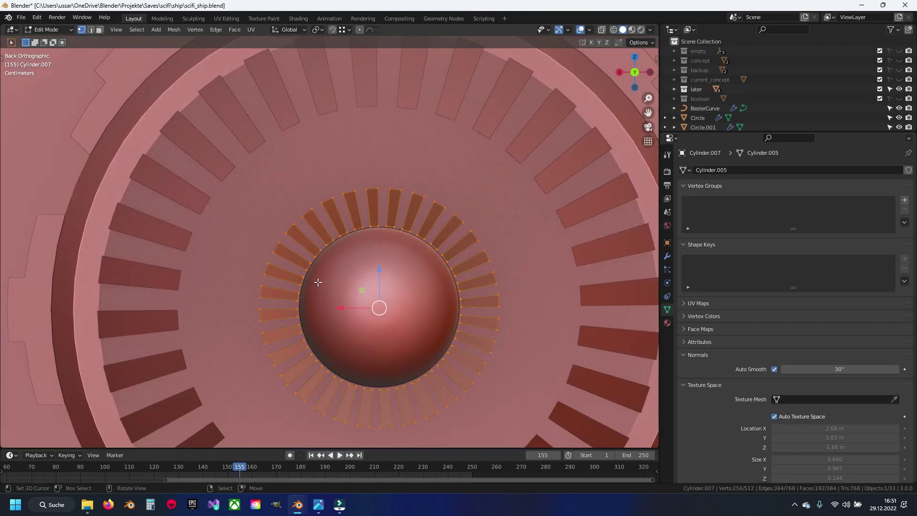
pyautogui.hotkey('shift', 'z')
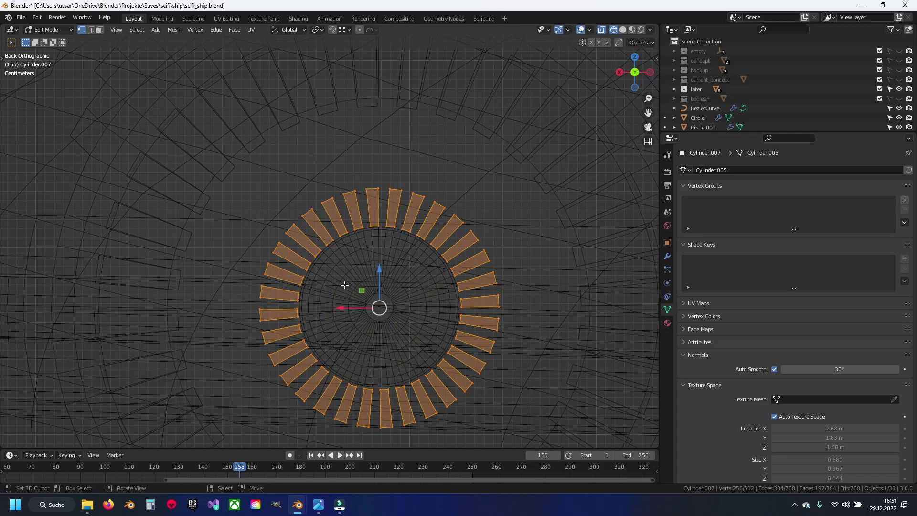
pyautogui.press('c')
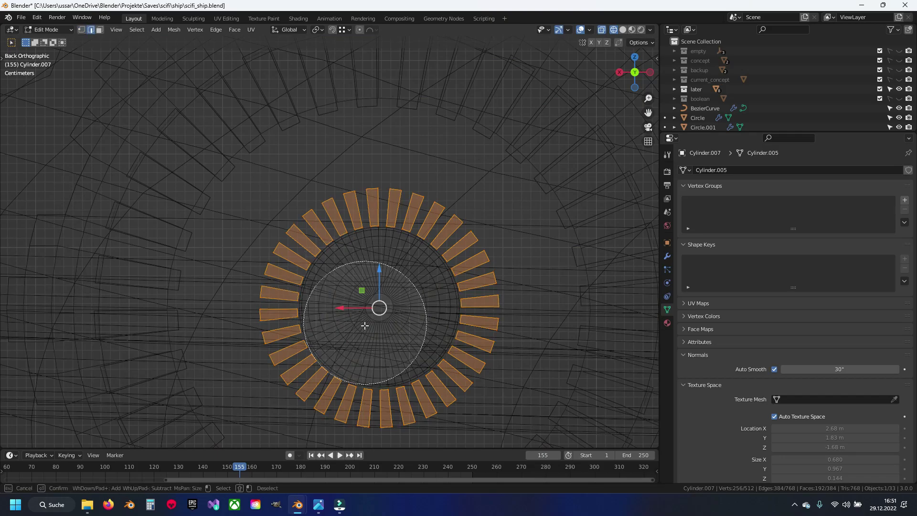
pyautogui.moveTo(368, 307)
pyautogui.mouseDown(button='middle')
pyautogui.moveTo(386, 278)
pyautogui.moveTo(449, 306)
pyautogui.mouseUp(button='middle')
pyautogui.press('Escape')
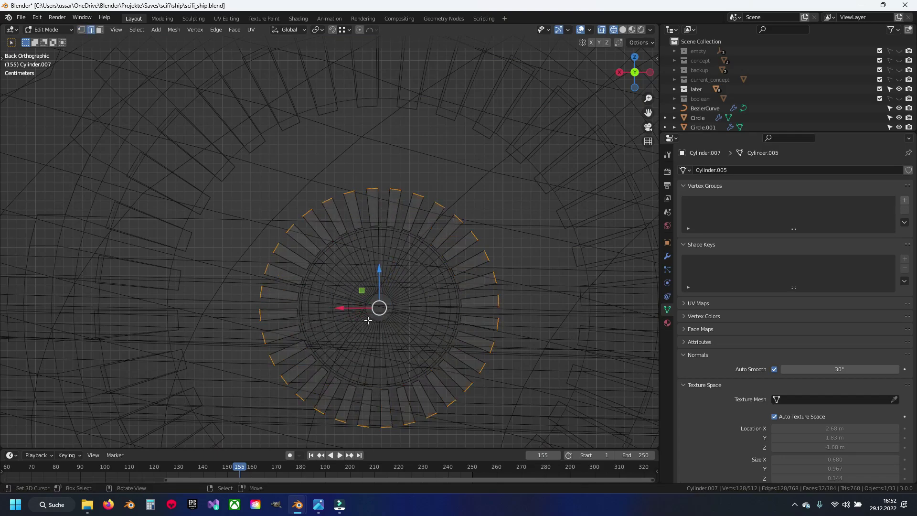
pyautogui.hotkey('shift', 'z')
# Step: Push the small fins deeper into the engine along Y and save scifi_ship.blend
pyautogui.moveTo(364, 306); pyautogui.dragTo(331, 342, button='middle')
pyautogui.press('KP_Decimal')
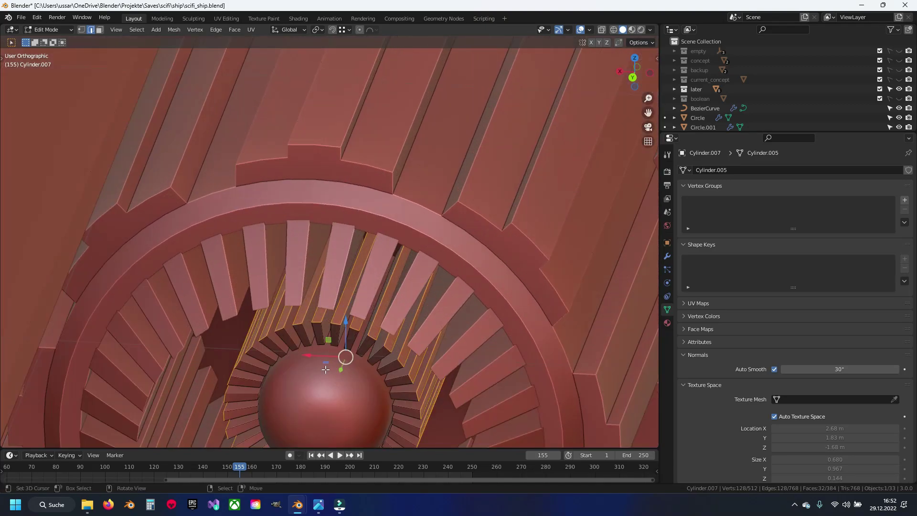
pyautogui.press('g')
pyautogui.press('y')
pyautogui.click(352, 345)
pyautogui.press('Tab')
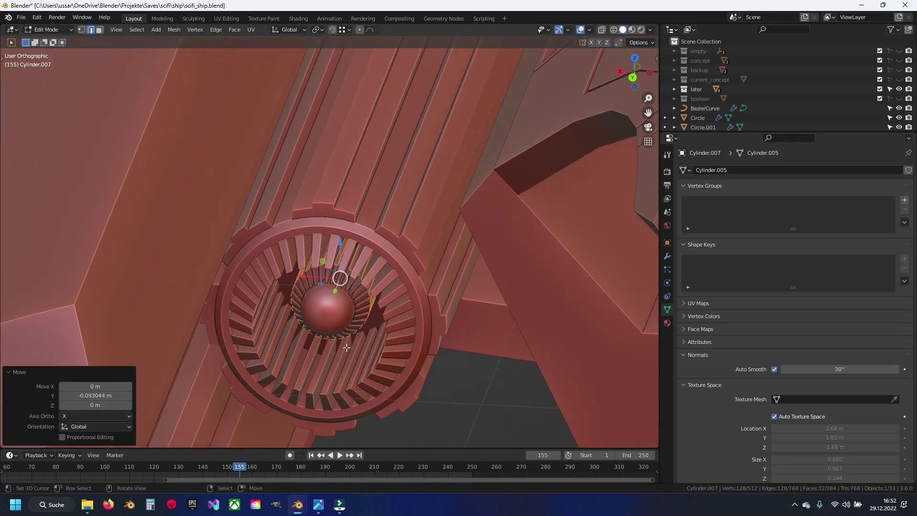
pyautogui.hotkey('ctrl', 's')
# Step: Deselect everything and view both engines from behind, centring on the left engine vent
pyautogui.hotkey('alt', 'a')
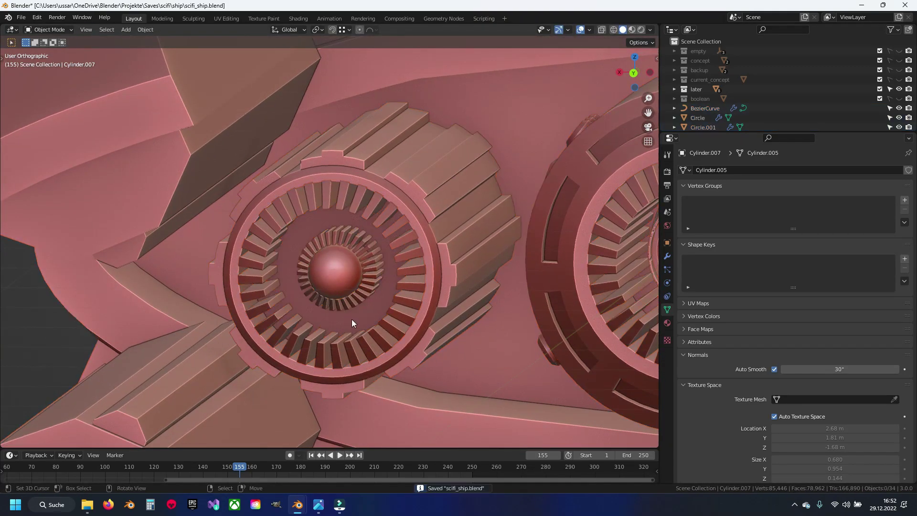
pyautogui.scroll(-3, 352, 319)
pyautogui.moveTo(351, 320)
pyautogui.mouseDown(button='middle')
pyautogui.moveTo(316, 314)
pyautogui.moveTo(331, 303)
pyautogui.moveTo(339, 307)
pyautogui.moveTo(314, 311)
pyautogui.mouseUp(button='middle')
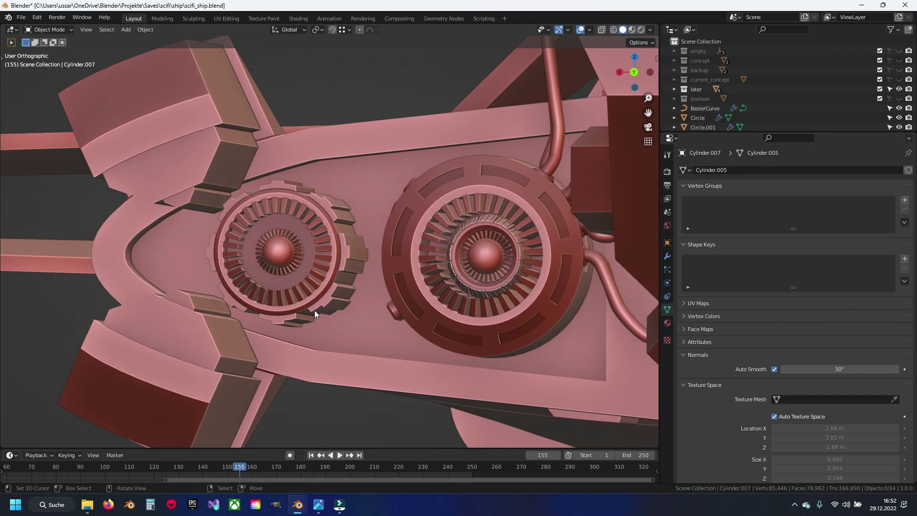
pyautogui.press('ctrl+KP_1')
pyautogui.scroll(3, 289, 292)
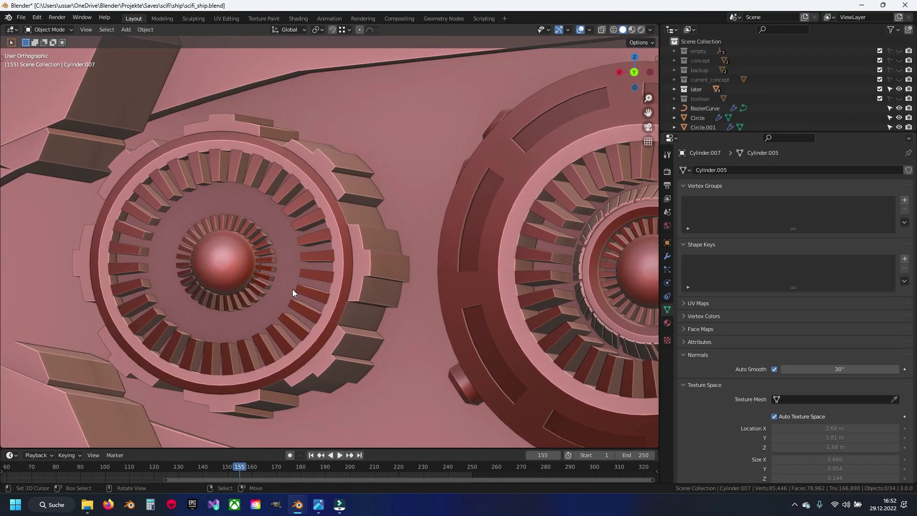
pyautogui.scroll(1, 293, 291)
pyautogui.scroll(1, 280, 282)
pyautogui.keyDown('shift'); pyautogui.moveTo(280, 281); pyautogui.dragTo(314, 279, button='middle'); pyautogui.keyUp('shift')
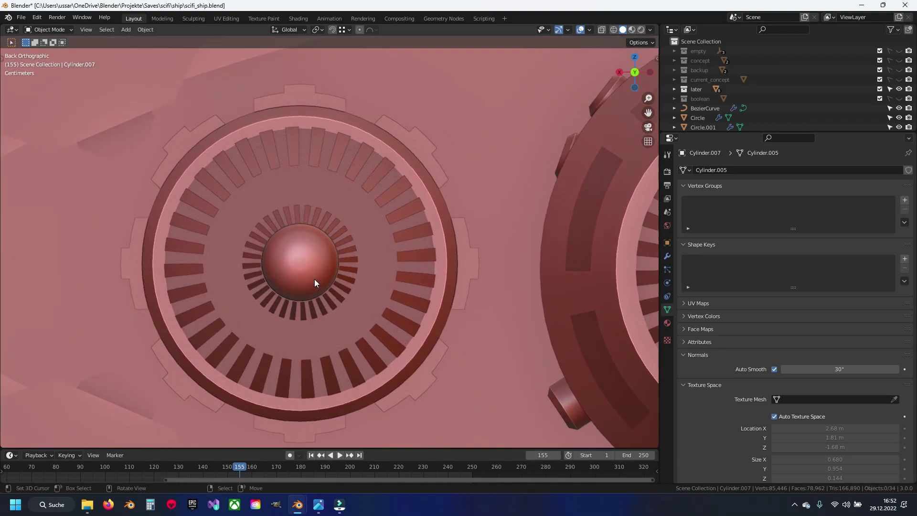
pyautogui.press('Tab')
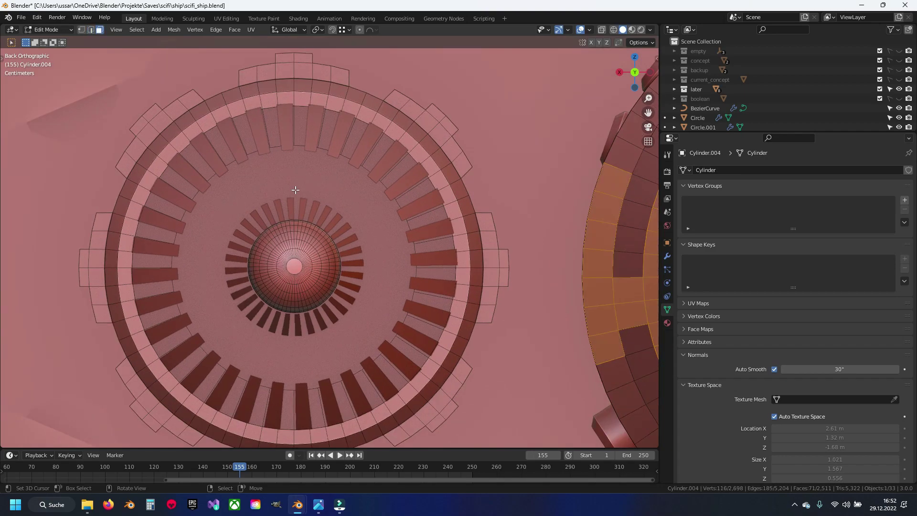
# Step: Inset the inner faces of the disc around the central dome
pyautogui.scroll(1, 295, 186)
pyautogui.press('i')
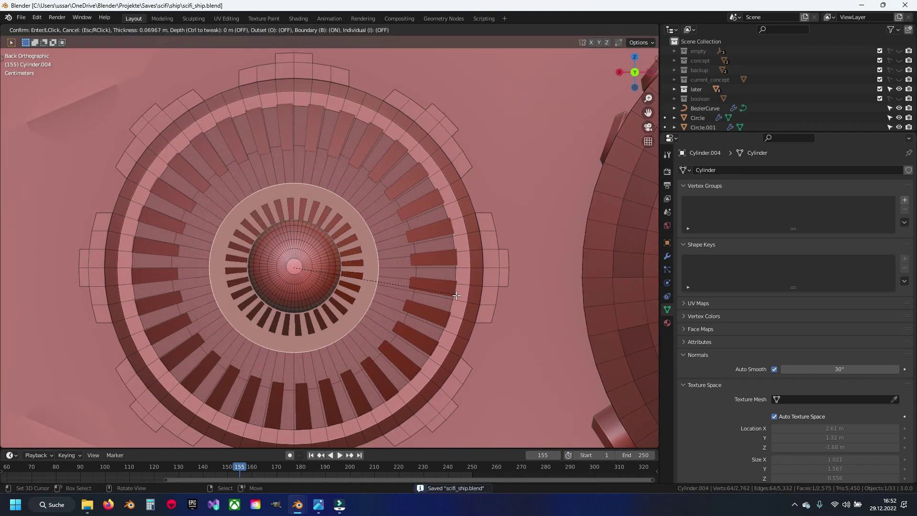
pyautogui.click(305, 230)
pyautogui.keyDown('shift'); pyautogui.moveTo(306, 231); pyautogui.dragTo(346, 234, button='middle'); pyautogui.keyUp('shift')
pyautogui.scroll(3, 346, 234)
pyautogui.scroll(2, 322, 210)
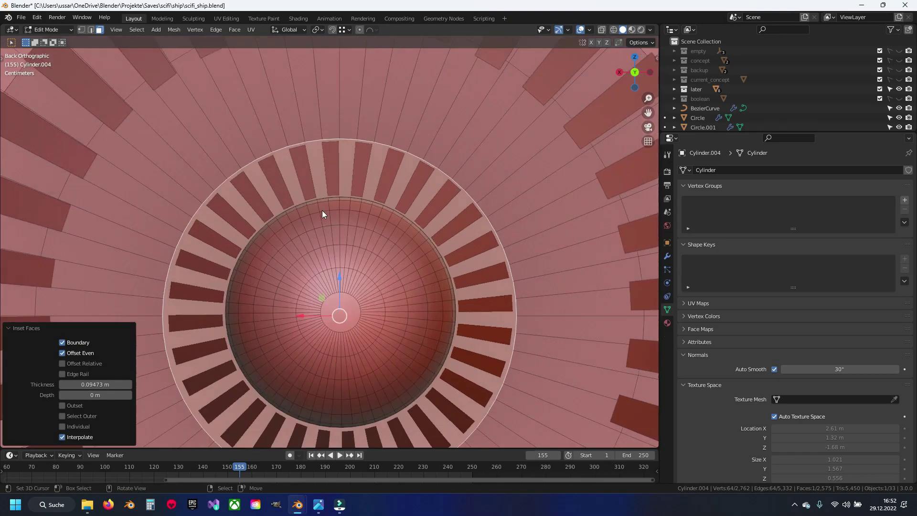
pyautogui.press('Tab')
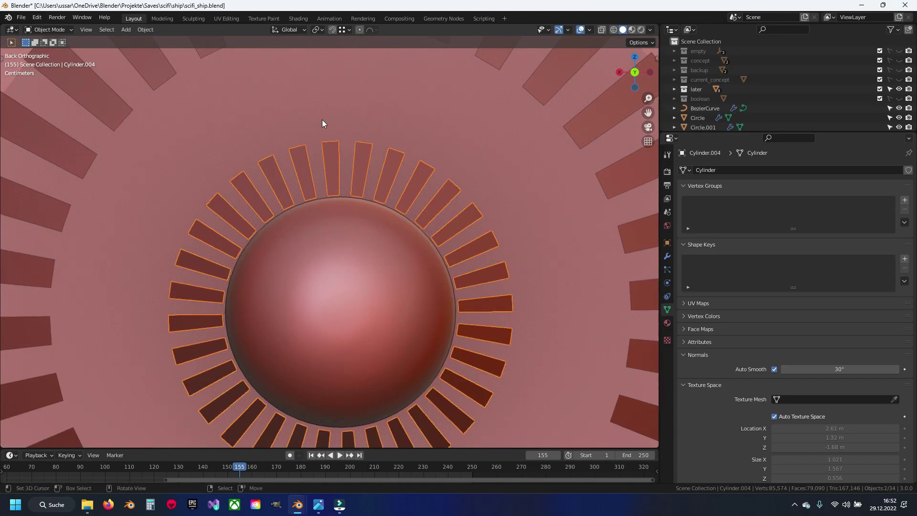
# Step: Edit the dome-and-fin object with the engine cylinder and select the whole dome
pyautogui.click(323, 115)
pyautogui.keyDown('shift'); pyautogui.click(325, 167); pyautogui.keyUp('shift')
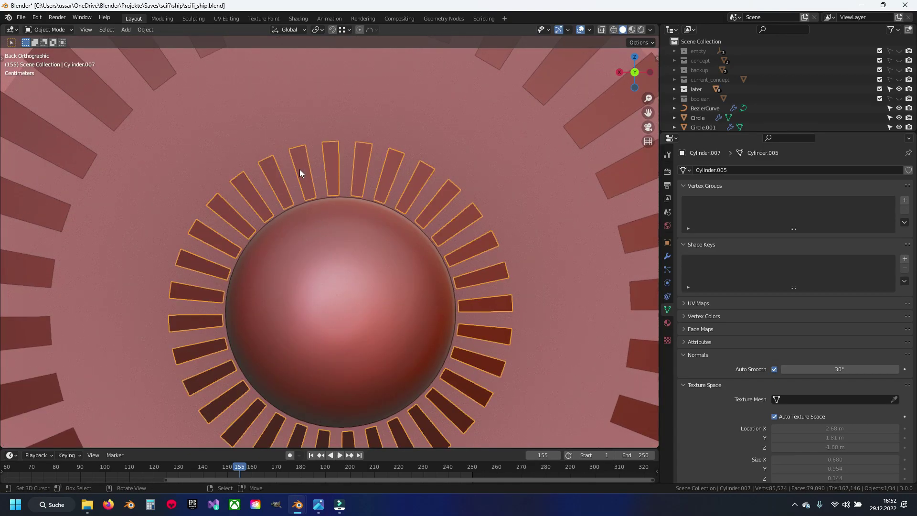
pyautogui.press('Tab')
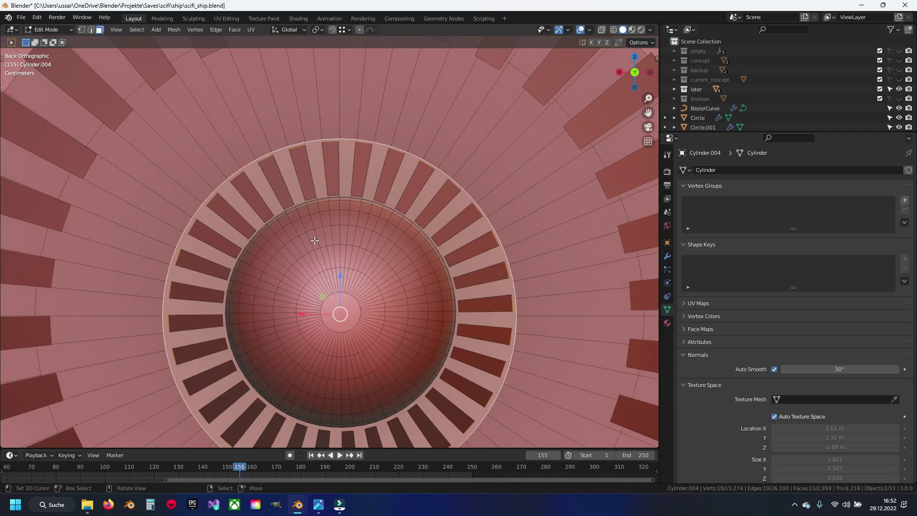
pyautogui.click(324, 287)
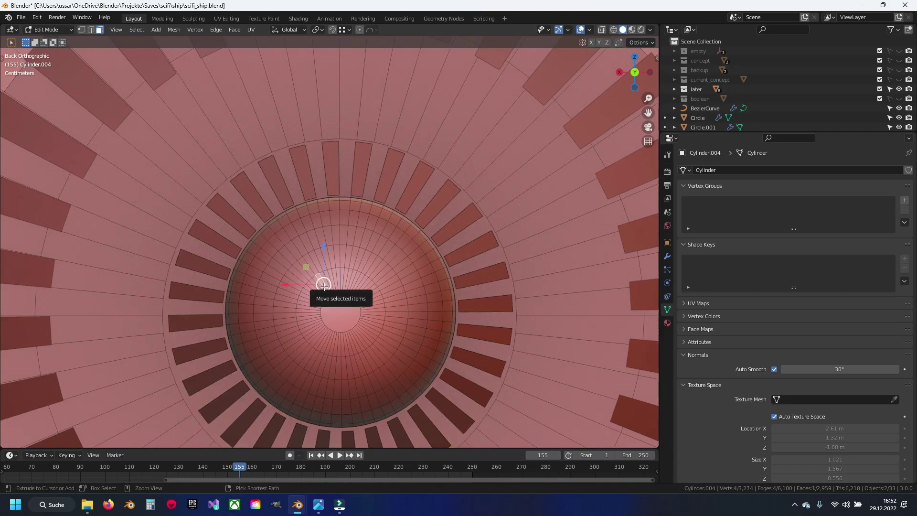
pyautogui.hotkey('ctrl', 'l')
# Step: Add the fins, the fin ring and the disc's inset centre to the selection
pyautogui.keyDown('shift'); pyautogui.moveTo(294, 257); pyautogui.dragTo(278, 193, button='middle'); pyautogui.keyUp('shift')
pyautogui.keyDown('shift'); pyautogui.click(230, 153); pyautogui.keyUp('shift')
pyautogui.keyDown('shift'); pyautogui.click(246, 141); pyautogui.keyUp('shift')
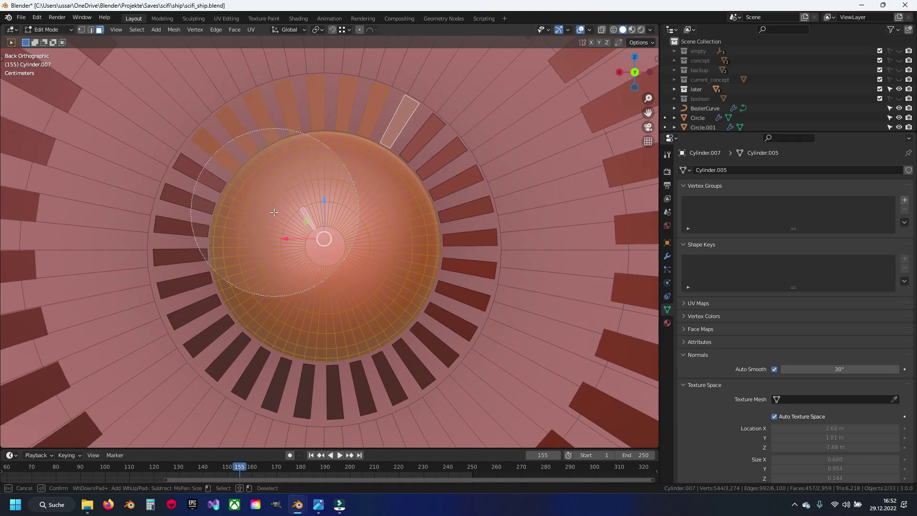
pyautogui.moveTo(274, 212); pyautogui.dragTo(421, 148)
pyautogui.press('Escape')
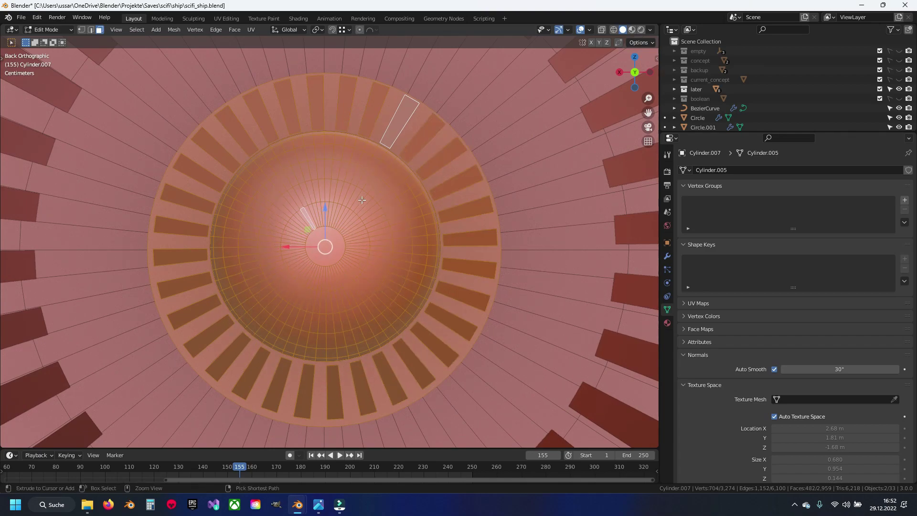
pyautogui.hotkey('ctrl', 'l')
pyautogui.hotkey('ctrl', 'z')
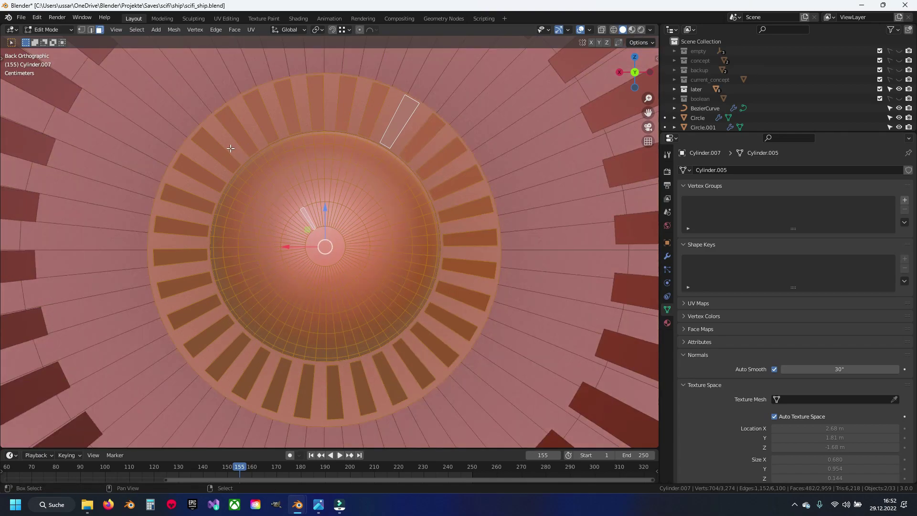
pyautogui.click(313, 229)
pyautogui.hotkey('ctrl', 'l')
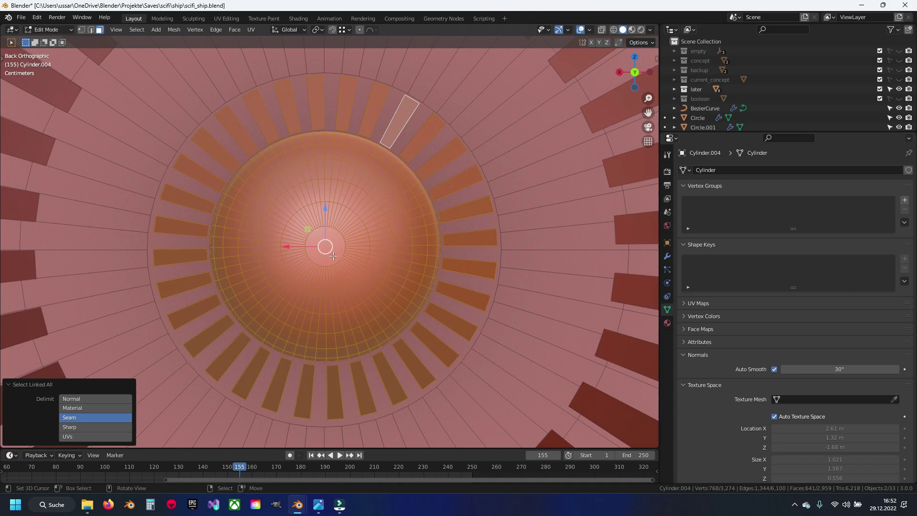
# Step: Nudge the dome and fins 0.000497 m along X and -0.000532 m along Z
pyautogui.moveTo(297, 246); pyautogui.dragTo(276, 251)
pyautogui.moveTo(324, 229); pyautogui.dragTo(327, 225)
pyautogui.moveTo(285, 248); pyautogui.dragTo(284, 248)
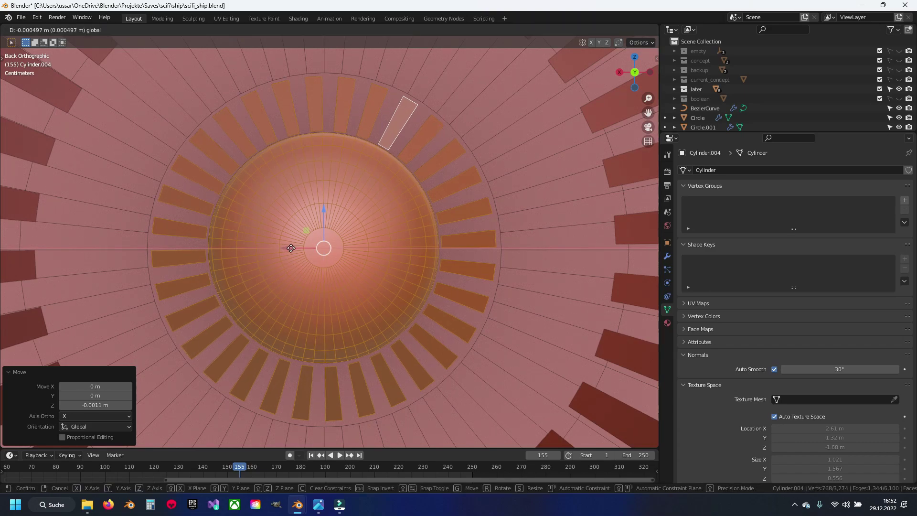
pyautogui.moveTo(291, 249); pyautogui.dragTo(291, 249)
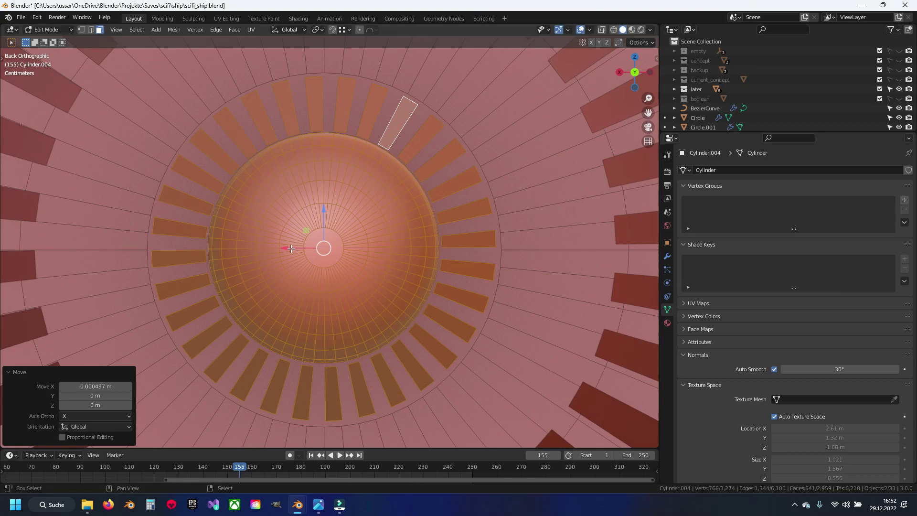
pyautogui.moveTo(323, 213); pyautogui.dragTo(324, 220)
pyautogui.scroll(-2, 330, 218)
pyautogui.scroll(-1, 337, 216)
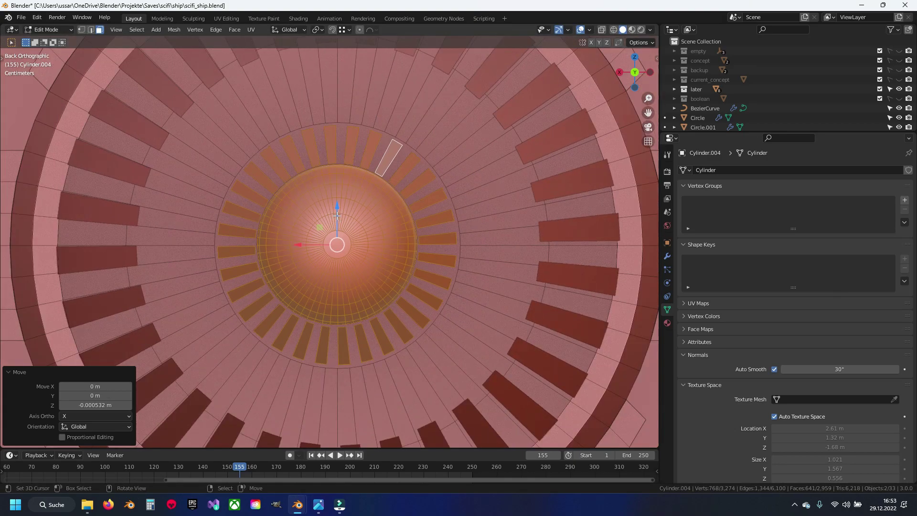
# Step: Loop-cut the disc and extrude the resulting face ring outward into a raised ring
pyautogui.click(313, 110)
pyautogui.rightClick(313, 110)
pyautogui.keyDown('alt'); pyautogui.click(269, 118); pyautogui.keyUp('alt')
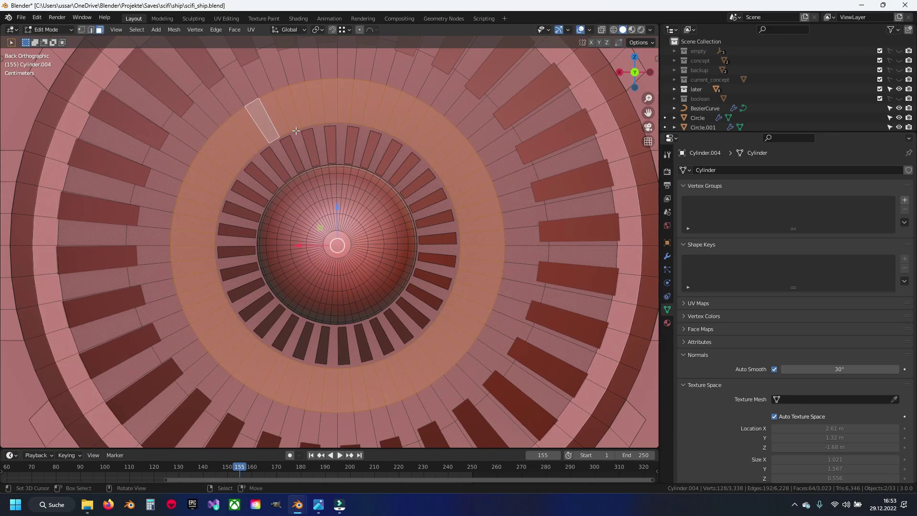
pyautogui.moveTo(296, 130); pyautogui.dragTo(308, 206, button='middle')
pyautogui.press('e')
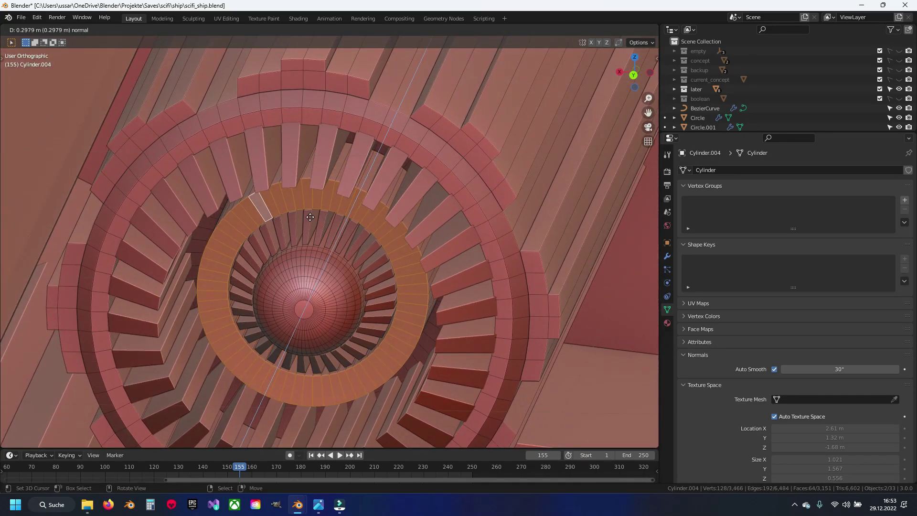
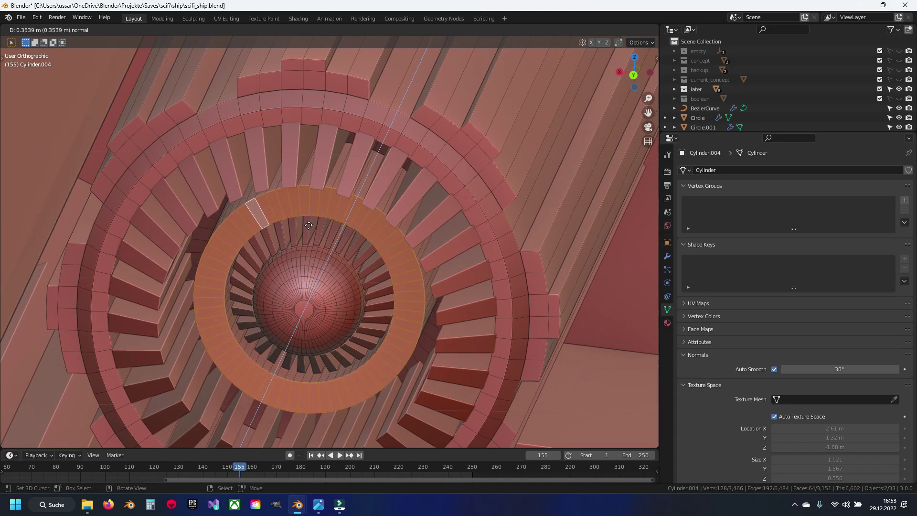
# Step: Bevel the inner engine ring's outer edge loop and save the file
pyautogui.click(309, 225)
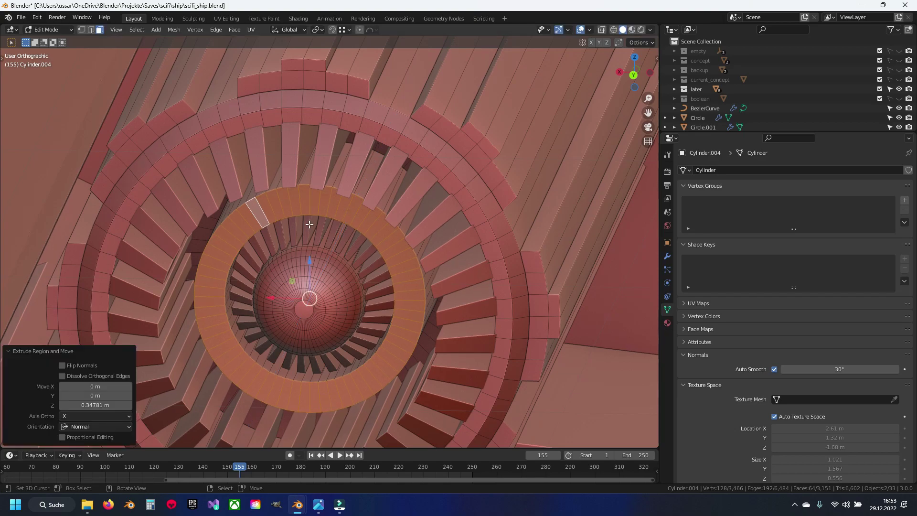
pyautogui.keyDown('alt'); pyautogui.click(263, 195); pyautogui.keyUp('alt')
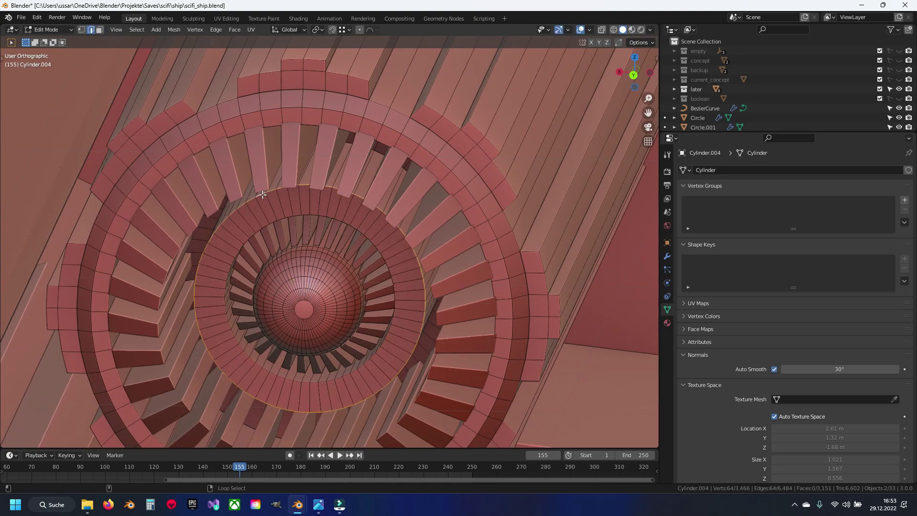
pyautogui.click(482, 337)
pyautogui.press('Tab')
pyautogui.hotkey('ctrl', 's')
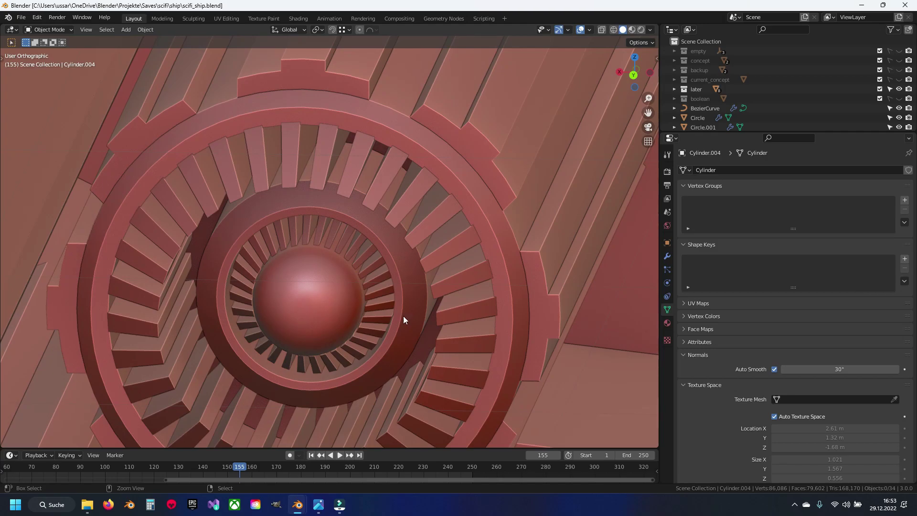
# Step: Edit the fan blade ring from the back view in see-through wireframe with nothing selected
pyautogui.moveTo(403, 317)
pyautogui.mouseDown(button='middle')
pyautogui.moveTo(411, 292)
pyautogui.moveTo(386, 276)
pyautogui.mouseUp(button='middle')
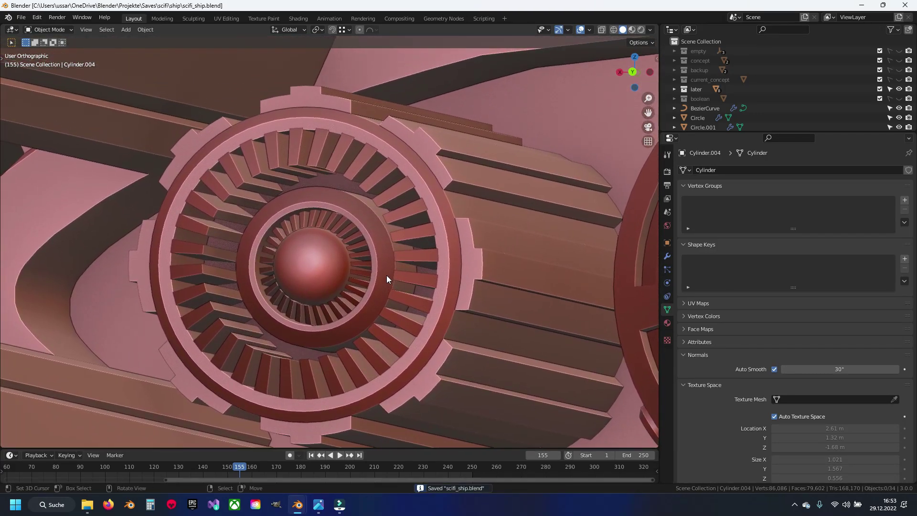
pyautogui.scroll(2, 386, 275)
pyautogui.click(272, 140)
pyautogui.press('Tab')
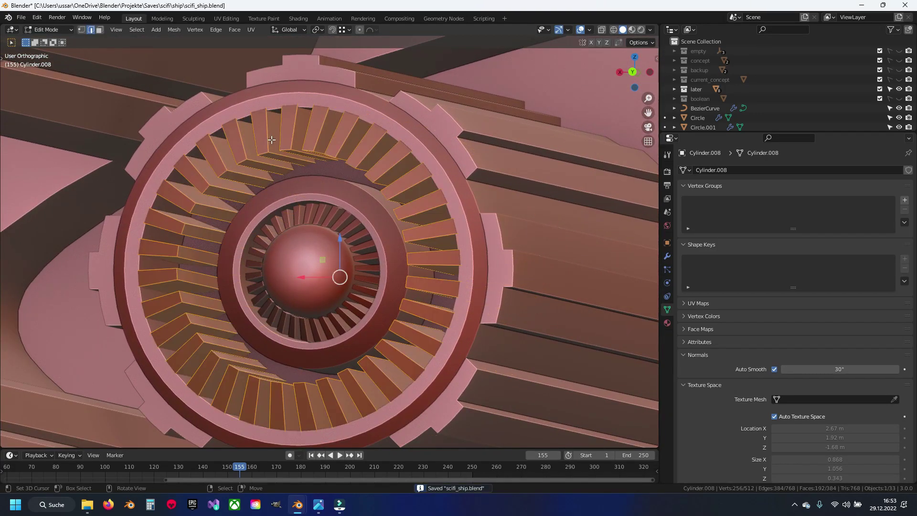
pyautogui.press('ctrl+KP_1')
pyautogui.hotkey('shift', 'z')
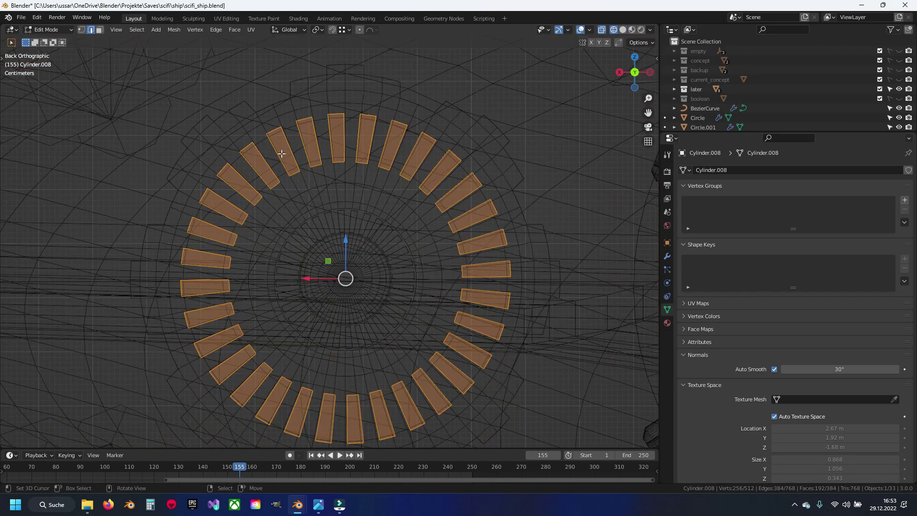
pyautogui.hotkey('alt', 'a')
# Step: Circle-select the fan blades on the left side, excluding the top and right blades
pyautogui.press('c')
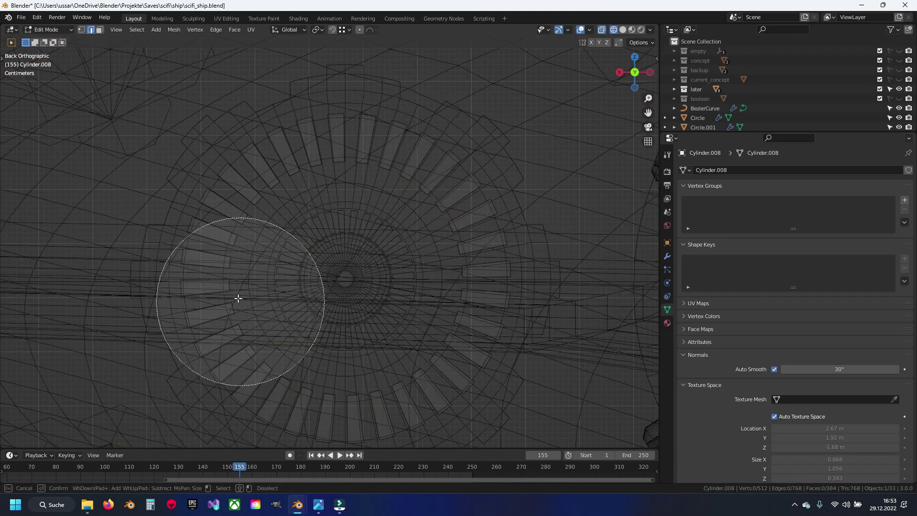
pyautogui.scroll(5, 237, 299)
pyautogui.moveTo(236, 299)
pyautogui.mouseDown()
pyautogui.moveTo(371, 188)
pyautogui.moveTo(436, 311)
pyautogui.moveTo(279, 362)
pyautogui.moveTo(180, 363)
pyautogui.moveTo(196, 129)
pyautogui.mouseUp()
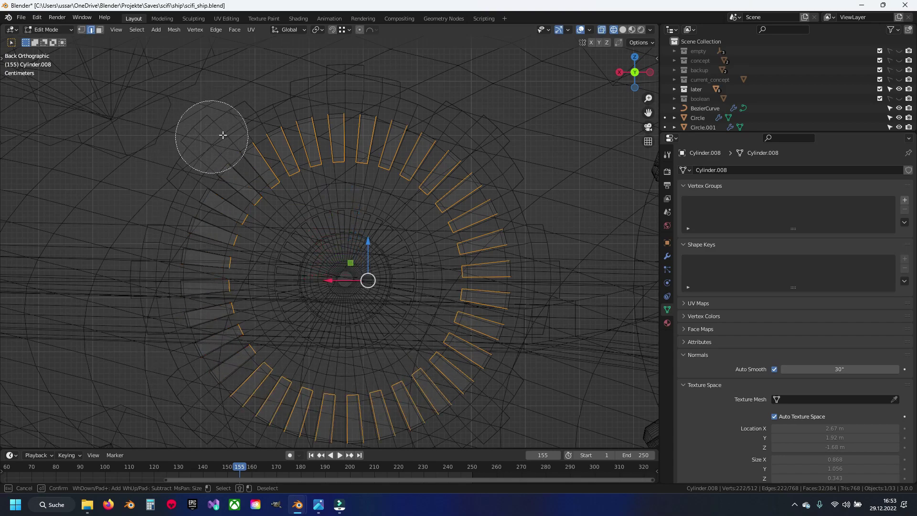
pyautogui.moveTo(223, 135)
pyautogui.mouseDown(button='middle')
pyautogui.moveTo(334, 102)
pyautogui.moveTo(437, 131)
pyautogui.moveTo(497, 215)
pyautogui.moveTo(511, 345)
pyautogui.moveTo(430, 420)
pyautogui.moveTo(308, 440)
pyautogui.moveTo(234, 406)
pyautogui.mouseUp(button='middle')
pyautogui.press('Escape')
pyautogui.hotkey('shift', 'z')
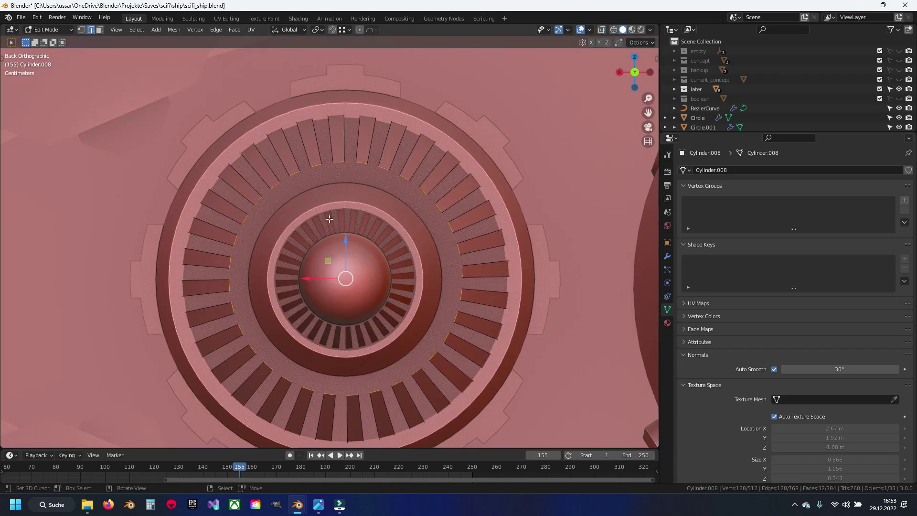
pyautogui.scroll(2, 454, 262)
# Step: Shrink the selected blades to 0.805
pyautogui.press('s')
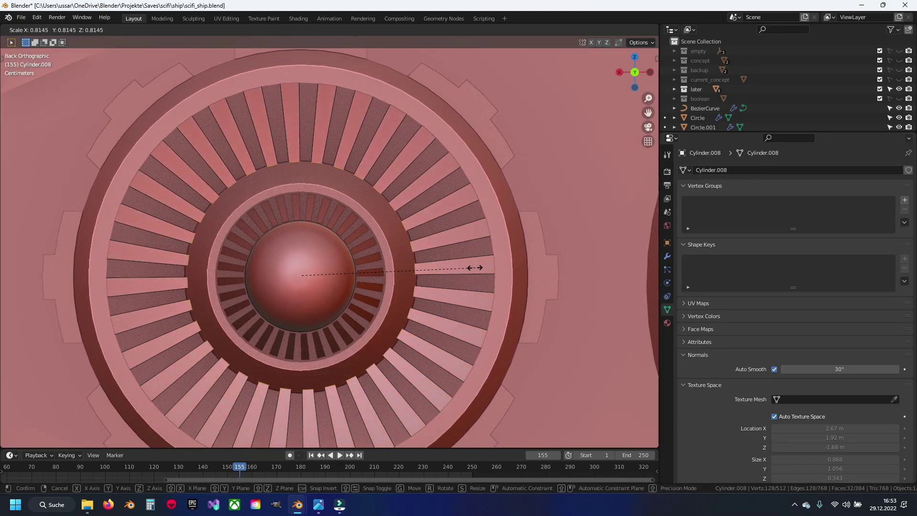
pyautogui.click(473, 268)
pyautogui.scroll(-3, 473, 269)
pyautogui.moveTo(472, 269); pyautogui.dragTo(335, 273, button='middle')
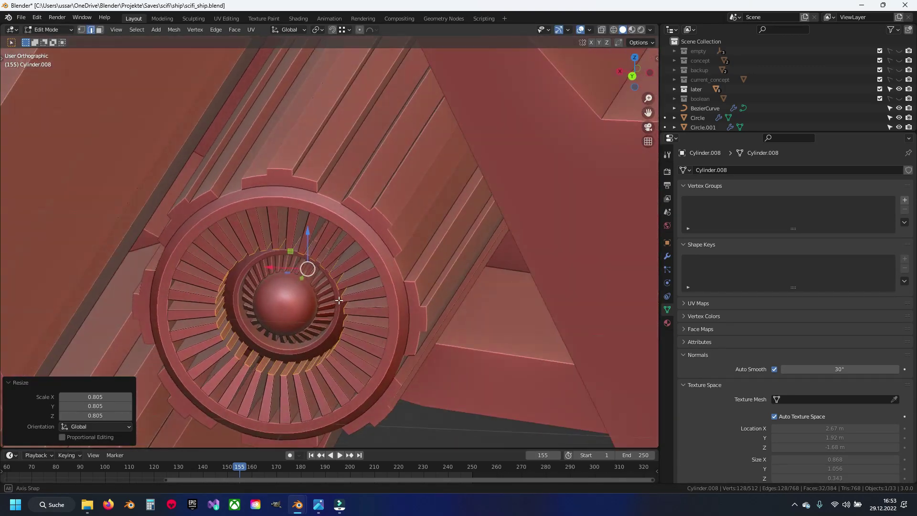
# Step: Push the blades back -0.148 m along Y and save the file
pyautogui.press('g')
pyautogui.press('y')
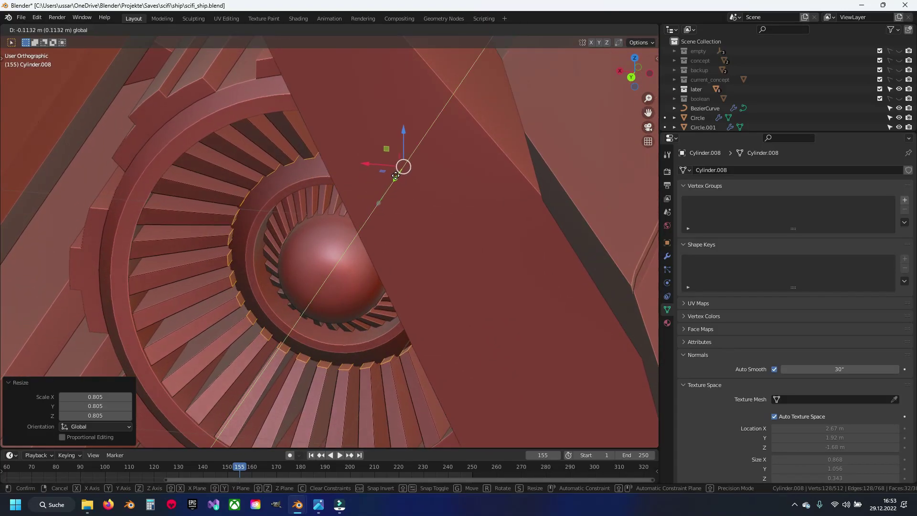
pyautogui.scroll(2, 401, 167)
pyautogui.click(401, 167)
pyautogui.scroll(-2, 401, 166)
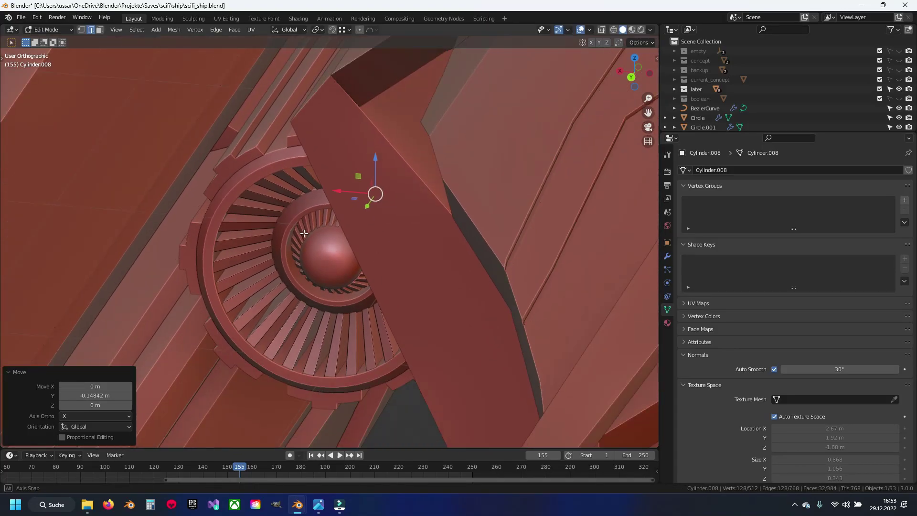
pyautogui.moveTo(401, 167); pyautogui.dragTo(325, 209, button='middle')
pyautogui.scroll(-3, 325, 209)
pyautogui.hotkey('alt', 'a')
pyautogui.hotkey('ctrl', 's')
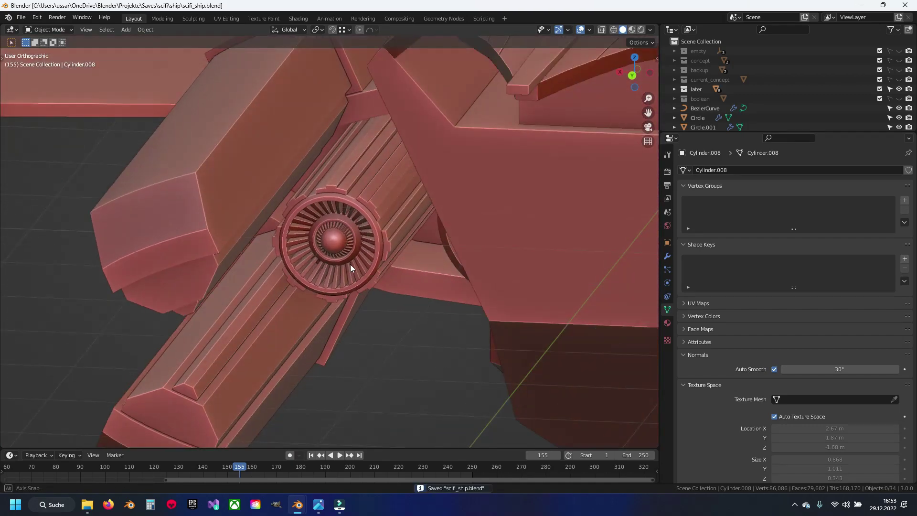
# Step: Edit the turbine objects in X-ray with vertex selection and nothing selected
pyautogui.moveTo(368, 242)
pyautogui.mouseDown(button='middle')
pyautogui.moveTo(317, 207)
pyautogui.moveTo(276, 213)
pyautogui.moveTo(354, 219)
pyautogui.moveTo(356, 268)
pyautogui.moveTo(410, 249)
pyautogui.moveTo(348, 251)
pyautogui.moveTo(386, 254)
pyautogui.mouseUp(button='middle')
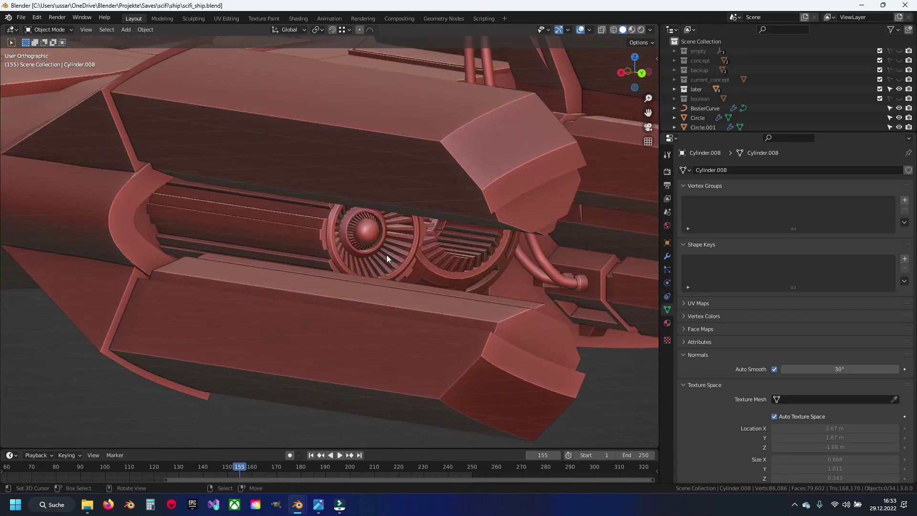
pyautogui.hotkey('alt', 'z')
pyautogui.click(353, 249)
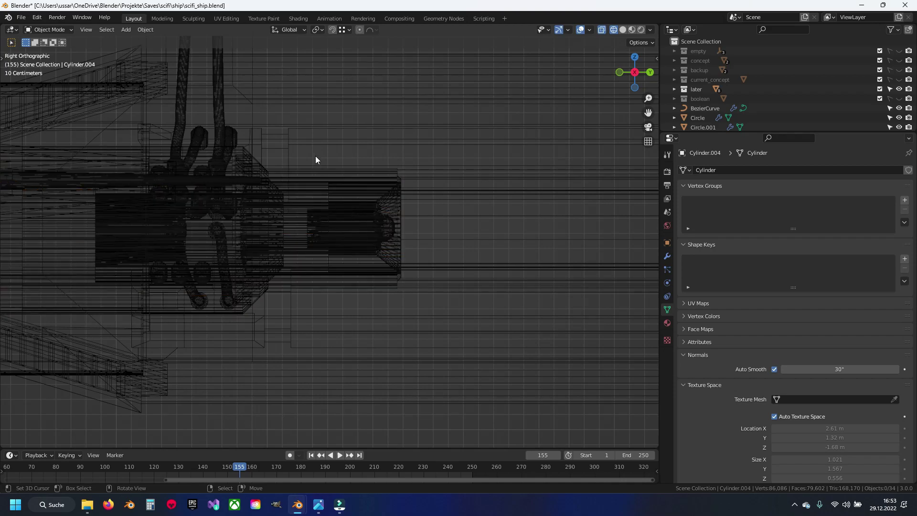
pyautogui.moveTo(315, 156); pyautogui.dragTo(384, 230)
pyautogui.press('Tab')
pyautogui.hotkey('alt', 'a')
pyautogui.press('1')
# Step: Box-select the smaller turbine's vertices, including its inner ring
pyautogui.scroll(2, 314, 221)
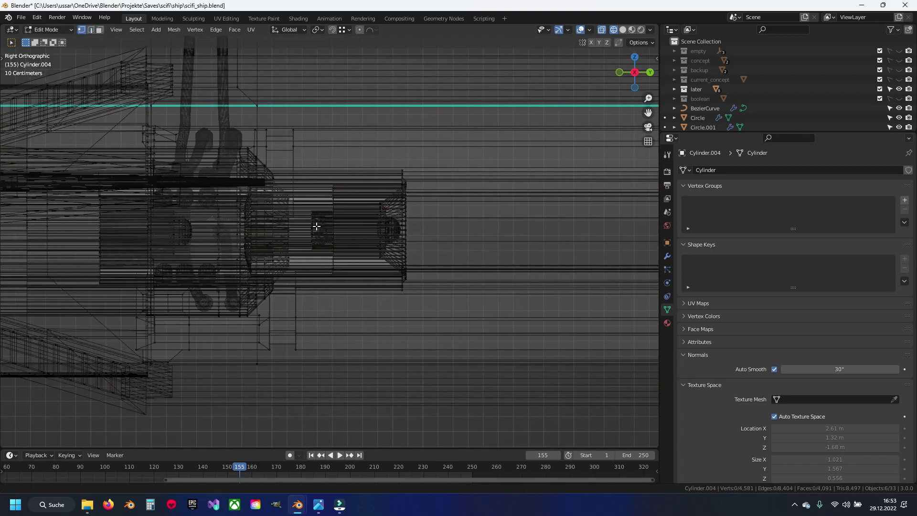
pyautogui.moveTo(342, 174); pyautogui.dragTo(471, 313)
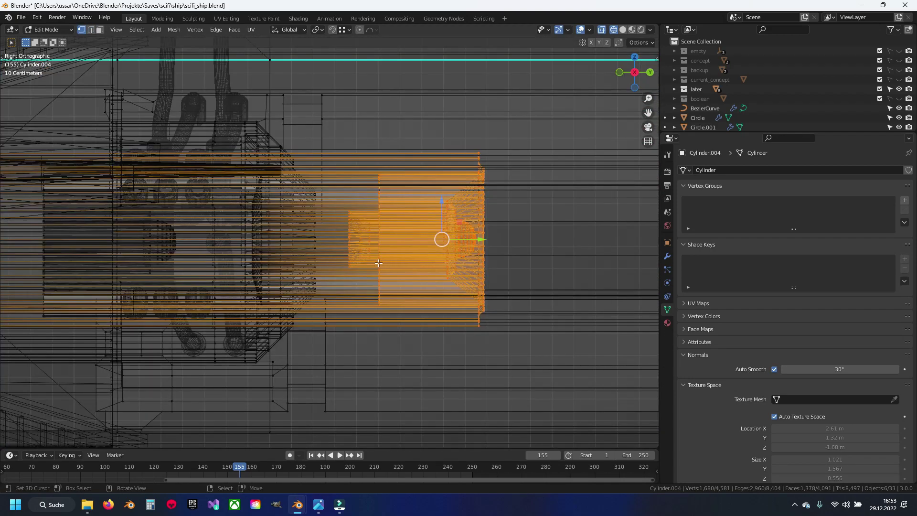
pyautogui.moveTo(421, 261)
pyautogui.mouseDown(button='middle')
pyautogui.moveTo(310, 235)
pyautogui.moveTo(323, 289)
pyautogui.mouseUp(button='middle')
pyautogui.moveTo(211, 204); pyautogui.dragTo(354, 303)
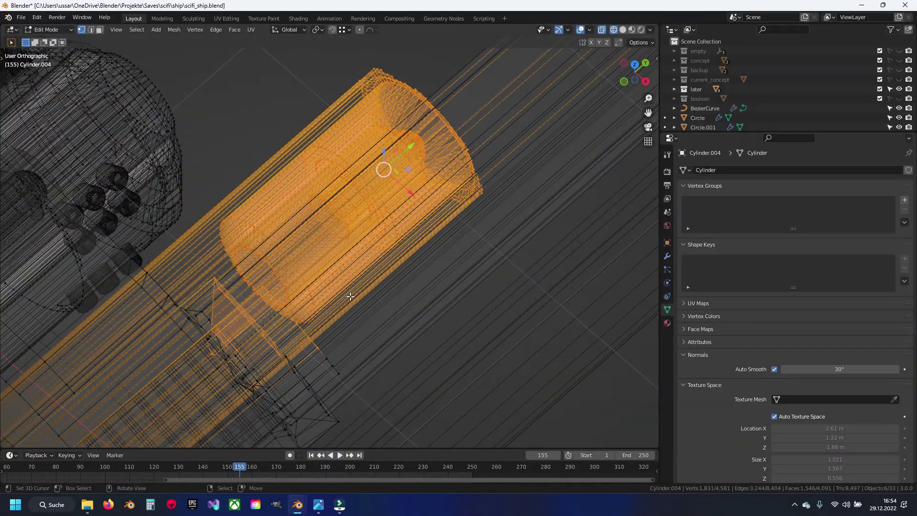
pyautogui.moveTo(350, 297); pyautogui.dragTo(344, 270, button='middle')
pyautogui.press('b')
pyautogui.moveTo(161, 305)
pyautogui.mouseDown(button='middle')
pyautogui.moveTo(237, 284)
pyautogui.moveTo(242, 178)
pyautogui.moveTo(348, 176)
pyautogui.mouseUp(button='middle')
pyautogui.hotkey('shift', 'z')
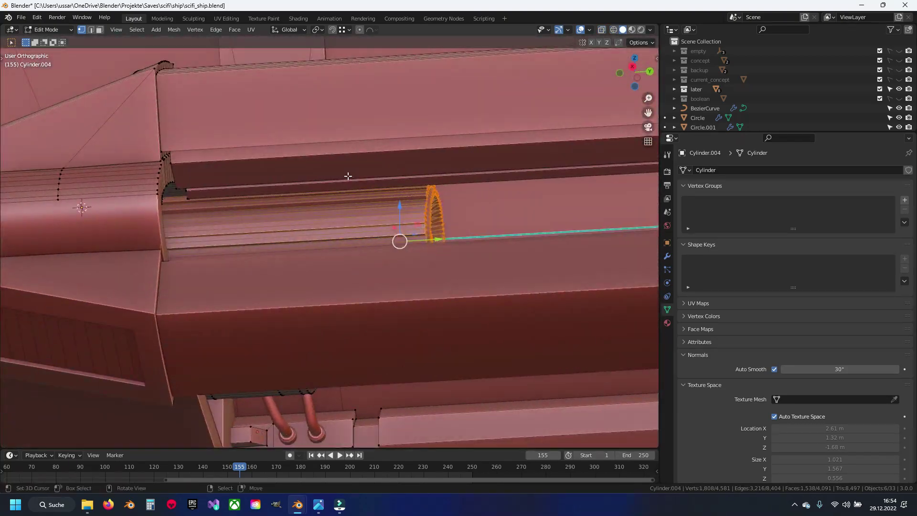
pyautogui.hotkey('shift', 'z')
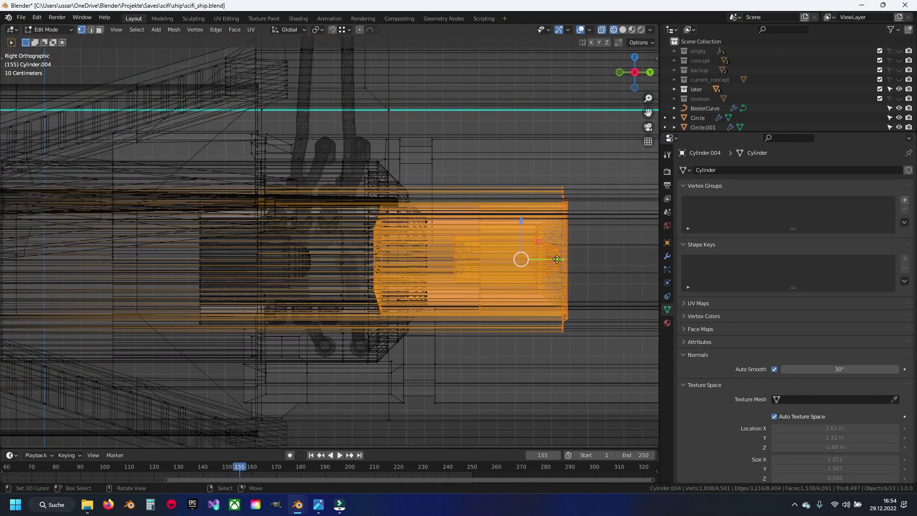
# Step: Slide the selected turbine -1.2578 m along Y
pyautogui.moveTo(557, 258)
pyautogui.mouseDown()
pyautogui.moveTo(286, 273)
pyautogui.moveTo(327, 285)
pyautogui.mouseUp()
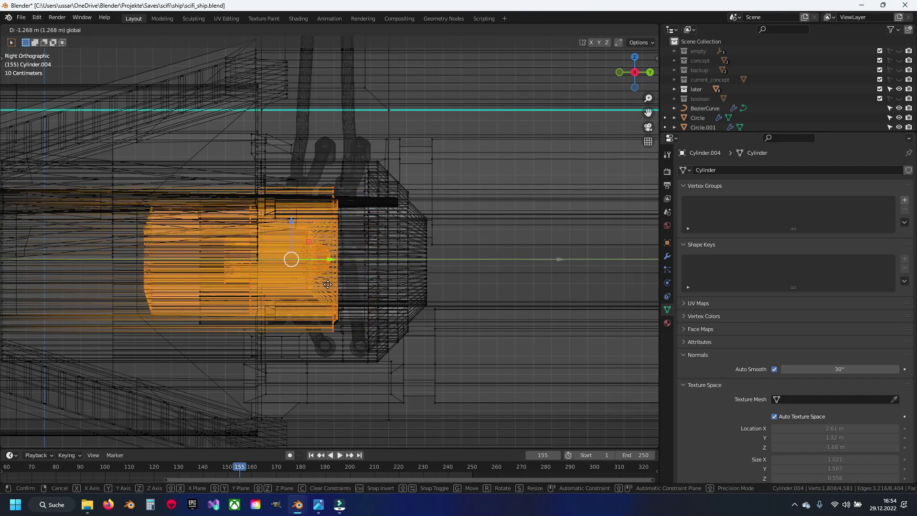
pyautogui.click(330, 284)
pyautogui.hotkey('shift', 'z')
pyautogui.moveTo(329, 284)
pyautogui.mouseDown(button='middle')
pyautogui.moveTo(311, 249)
pyautogui.moveTo(301, 256)
pyautogui.moveTo(335, 287)
pyautogui.mouseUp(button='middle')
# Step: Shift the turbine a further -0.28453 m along Y and save the file
pyautogui.press('g')
pyautogui.press('y')
pyautogui.click(293, 260)
pyautogui.scroll(-3, 334, 286)
pyautogui.press('Tab')
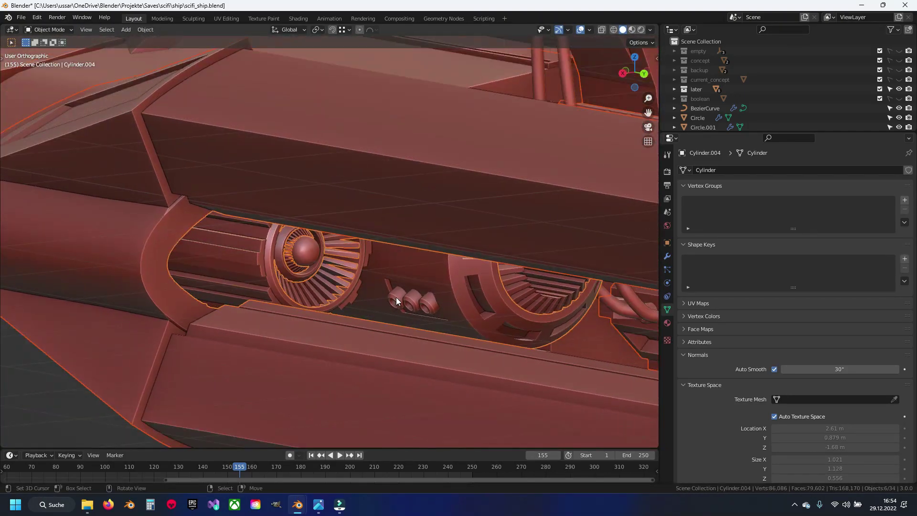
pyautogui.hotkey('ctrl', 's')
# Step: Inspect the turbines, then select the hull panel object Circle.014
pyautogui.moveTo(396, 297)
pyautogui.mouseDown(button='middle')
pyautogui.moveTo(445, 298)
pyautogui.moveTo(382, 247)
pyautogui.moveTo(355, 239)
pyautogui.moveTo(381, 288)
pyautogui.moveTo(450, 291)
pyautogui.moveTo(392, 291)
pyautogui.moveTo(408, 284)
pyautogui.moveTo(402, 268)
pyautogui.moveTo(311, 269)
pyautogui.moveTo(319, 279)
pyautogui.moveTo(299, 251)
pyautogui.moveTo(344, 300)
pyautogui.moveTo(424, 306)
pyautogui.moveTo(366, 304)
pyautogui.moveTo(285, 259)
pyautogui.mouseUp(button='middle')
pyautogui.scroll(3, 435, 282)
pyautogui.scroll(2, 367, 259)
pyautogui.scroll(3, 360, 299)
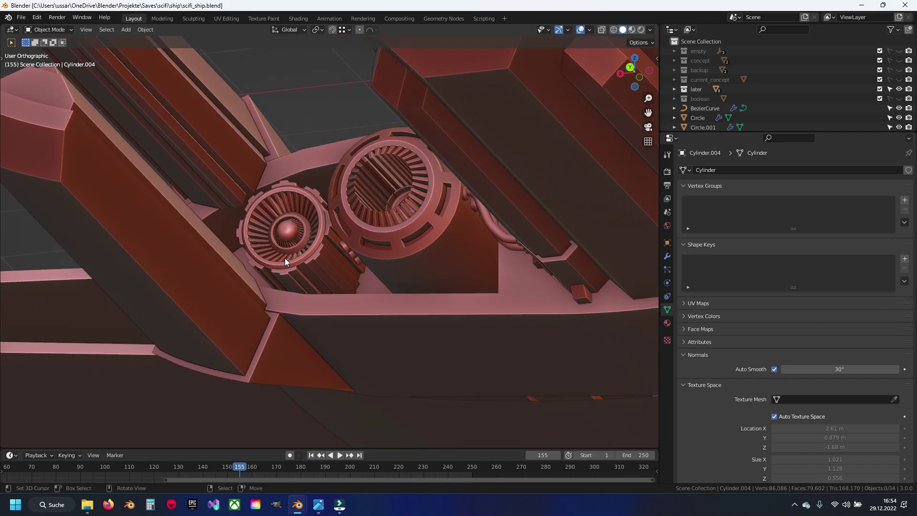
pyautogui.moveTo(285, 258)
pyautogui.mouseDown(button='middle')
pyautogui.moveTo(310, 254)
pyautogui.moveTo(315, 228)
pyautogui.moveTo(356, 286)
pyautogui.moveTo(339, 299)
pyautogui.mouseUp(button='middle')
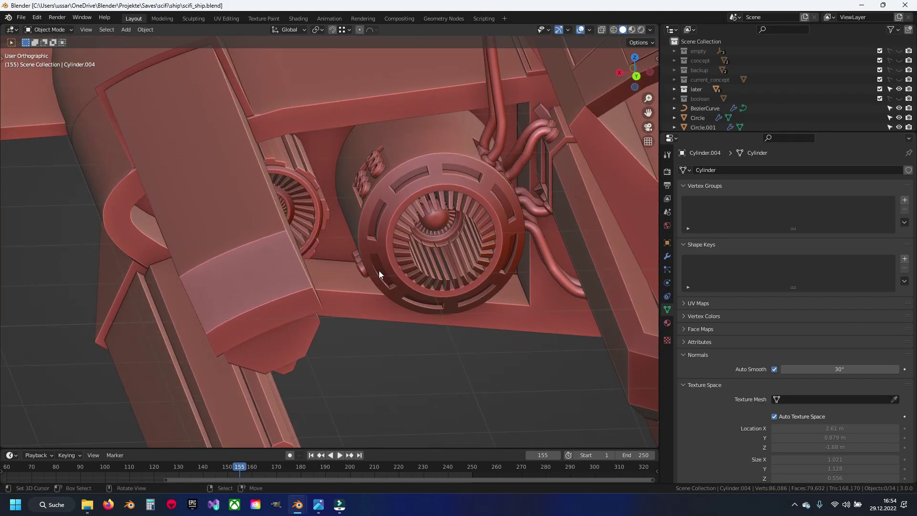
pyautogui.moveTo(346, 201)
pyautogui.mouseDown(button='middle')
pyautogui.moveTo(346, 253)
pyautogui.moveTo(334, 260)
pyautogui.moveTo(361, 269)
pyautogui.moveTo(331, 274)
pyautogui.mouseUp(button='middle')
pyautogui.scroll(2, 331, 274)
pyautogui.scroll(2, 328, 271)
pyautogui.click(331, 254)
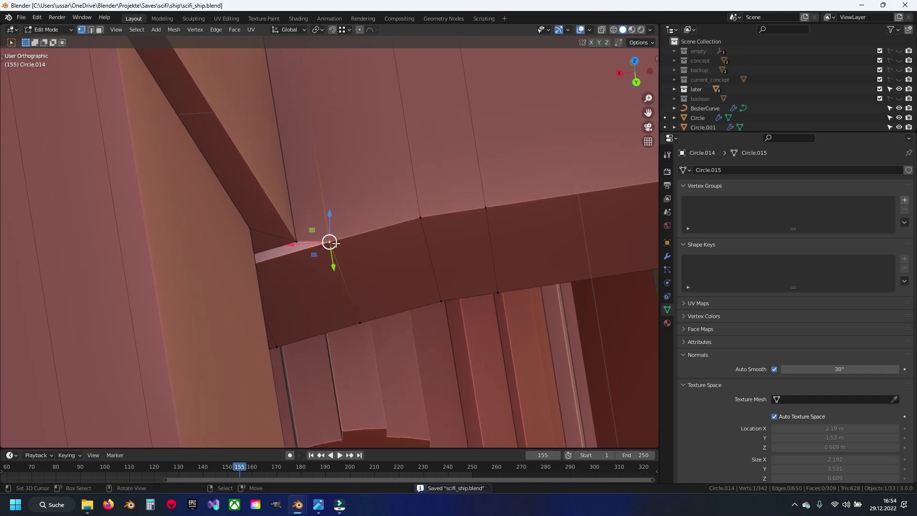
# Step: Set the transform orientation to Normal for the selected edge loop
pyautogui.moveTo(338, 243)
pyautogui.mouseDown(button='middle')
pyautogui.moveTo(268, 196)
pyautogui.moveTo(307, 200)
pyautogui.moveTo(354, 173)
pyautogui.moveTo(310, 244)
pyautogui.moveTo(354, 249)
pyautogui.mouseUp(button='middle')
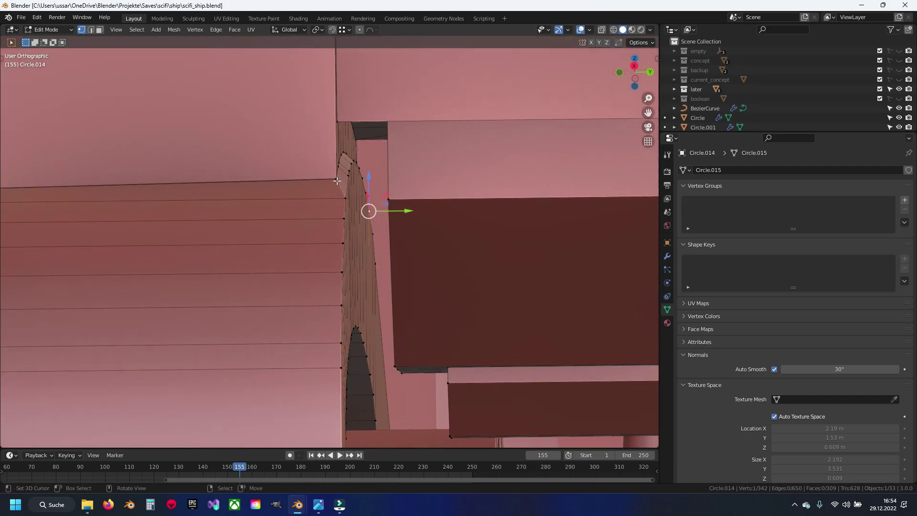
pyautogui.moveTo(338, 172)
pyautogui.mouseDown(button='middle')
pyautogui.moveTo(260, 241)
pyautogui.moveTo(277, 251)
pyautogui.mouseUp(button='middle')
pyautogui.hotkey('alt', 'z')
pyautogui.hotkey('alt', 'z')
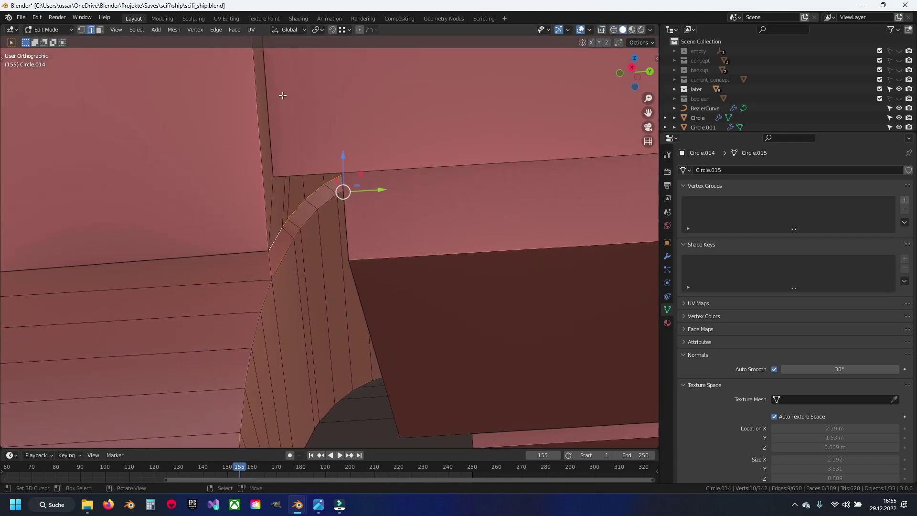
pyautogui.click(297, 31)
pyautogui.click(302, 81)
pyautogui.moveTo(337, 216); pyautogui.dragTo(341, 213, button='middle')
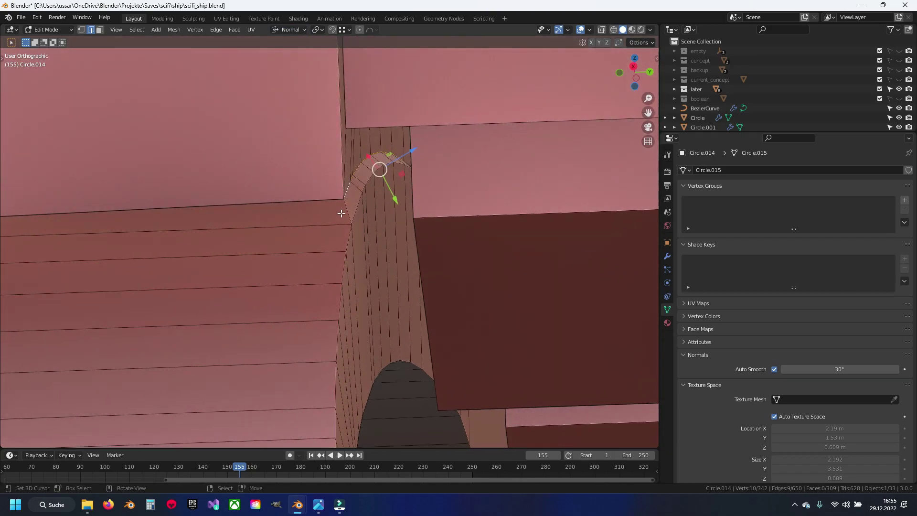
pyautogui.click(288, 30)
# Step: Lower the edge loop 0.042091 m along Z
pyautogui.press('g')
pyautogui.press('z')
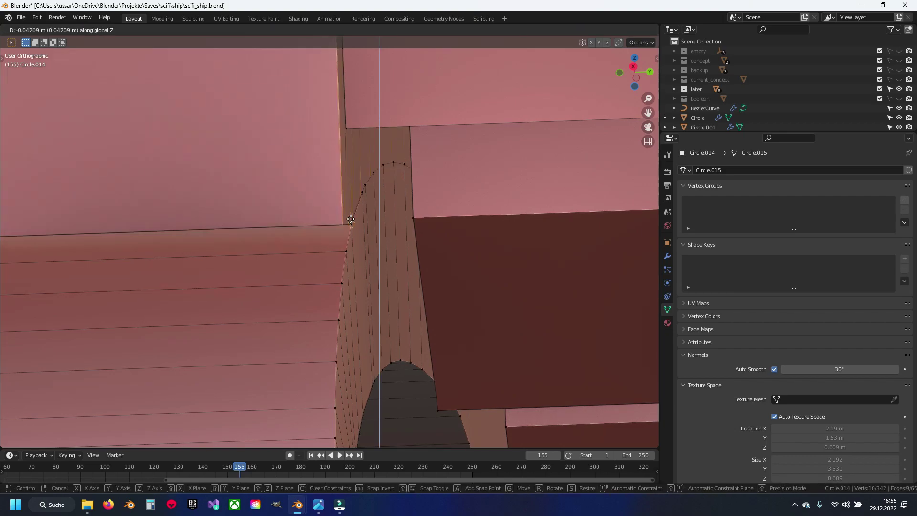
pyautogui.click(350, 220)
pyautogui.moveTo(352, 220)
pyautogui.mouseDown(button='middle')
pyautogui.moveTo(369, 239)
pyautogui.moveTo(361, 191)
pyautogui.mouseUp(button='middle')
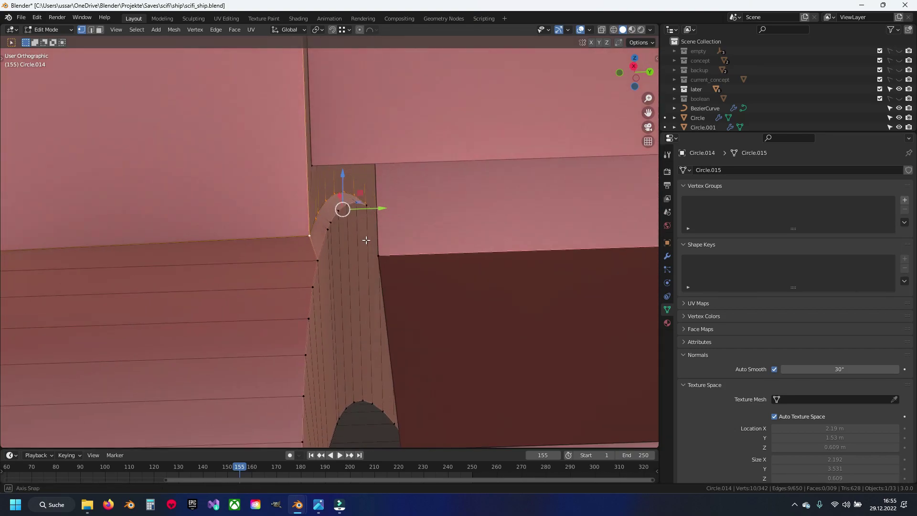
# Step: Lower the edge about 0.052 m, then cancel a further vertical move
pyautogui.click(359, 195)
pyautogui.click(316, 31)
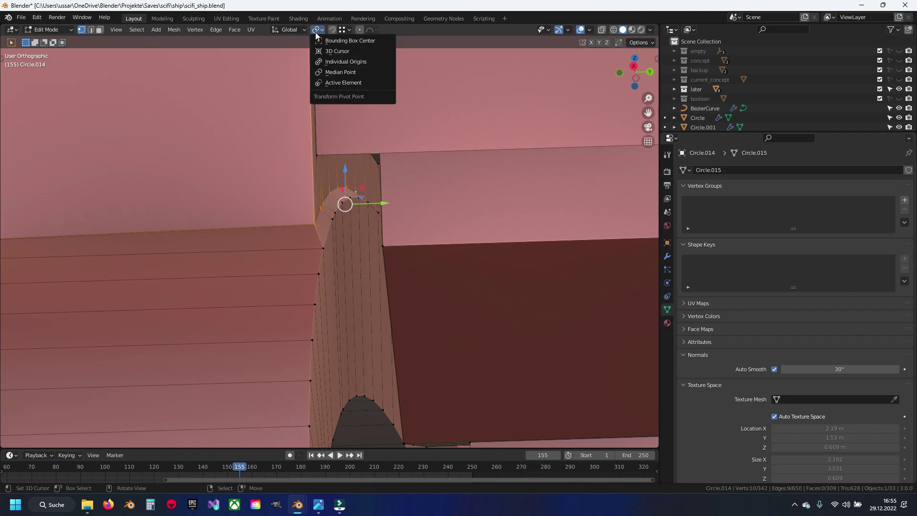
pyautogui.press('z')
pyautogui.click(355, 225)
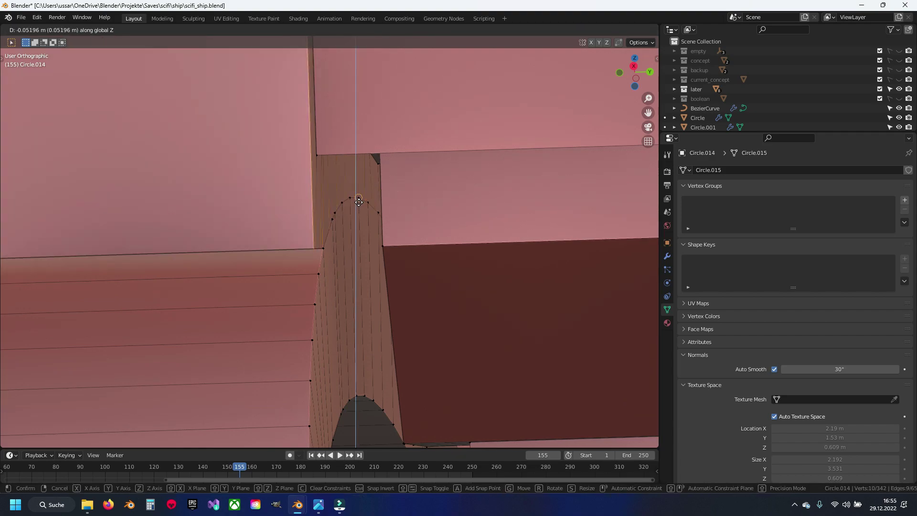
pyautogui.moveTo(355, 224)
pyautogui.mouseDown(button='middle')
pyautogui.moveTo(352, 240)
pyautogui.moveTo(348, 234)
pyautogui.mouseUp(button='middle')
pyautogui.press('g')
pyautogui.press('z')
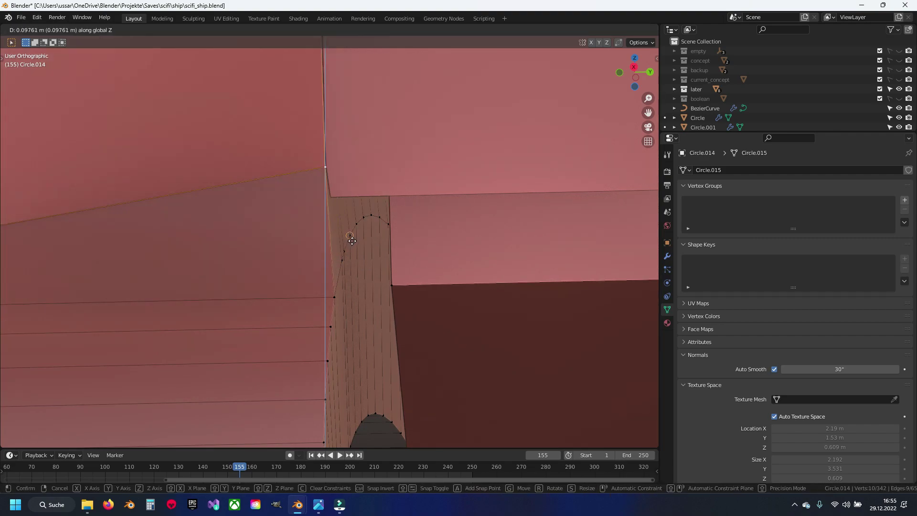
pyautogui.press('Escape')
# Step: Set the pivot point to Active Element
pyautogui.click(348, 31)
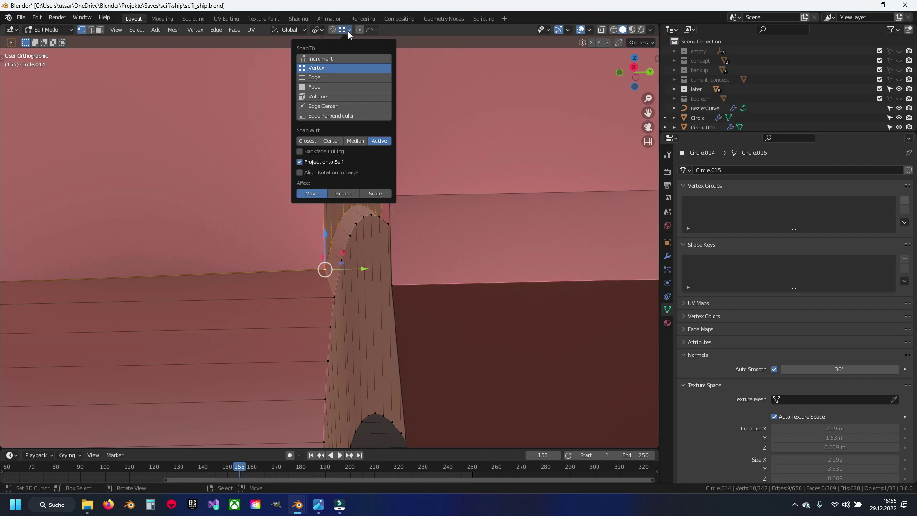
pyautogui.click(323, 31)
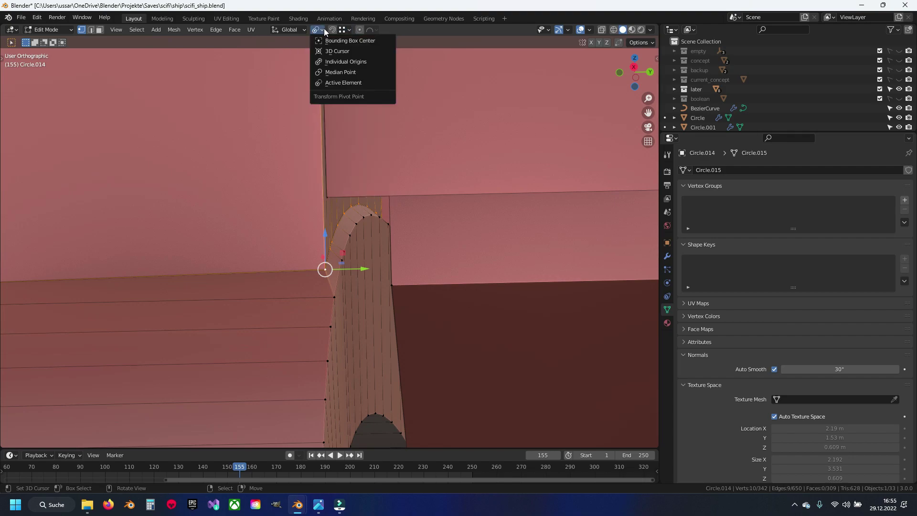
pyautogui.click(334, 82)
pyautogui.scroll(1, 350, 245)
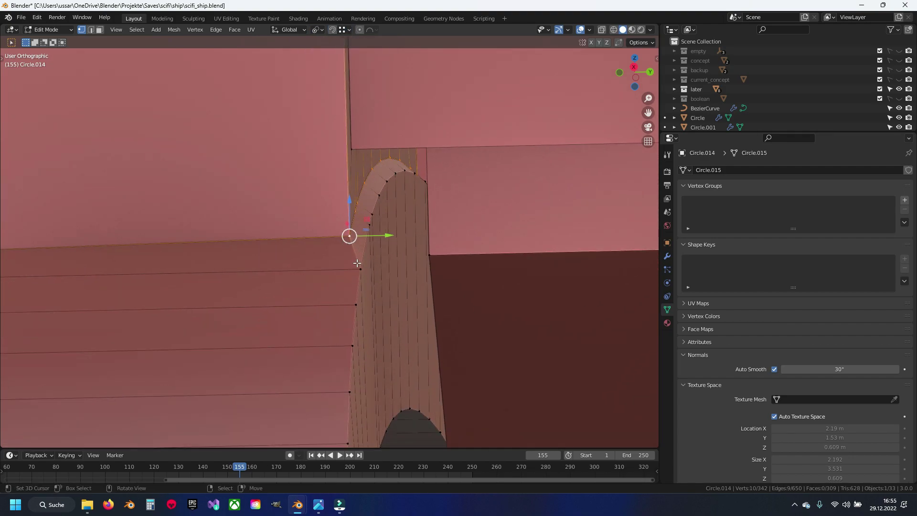
pyautogui.rightClick(357, 263)
pyautogui.scroll(1, 341, 234)
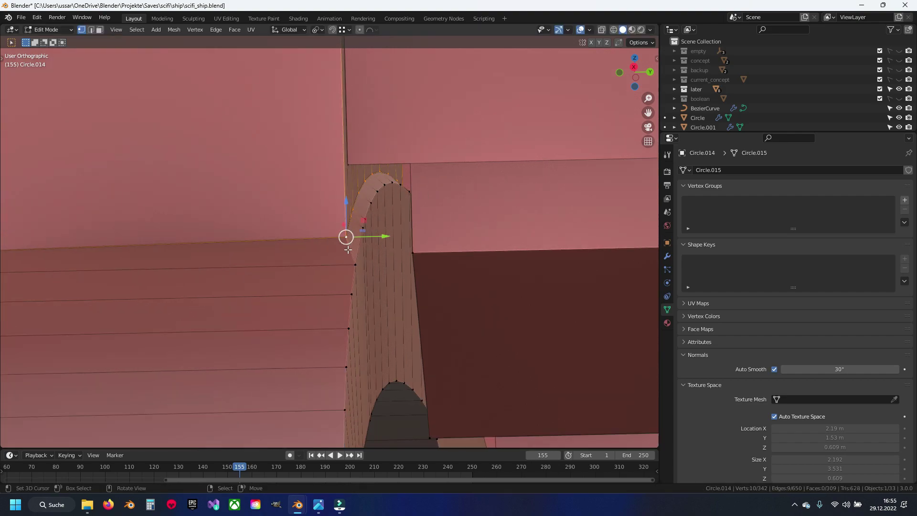
pyautogui.scroll(1, 349, 228)
# Step: Lower the arch's side vertices a further 0.009466 m along Z and save the file
pyautogui.press('g')
pyautogui.press('z')
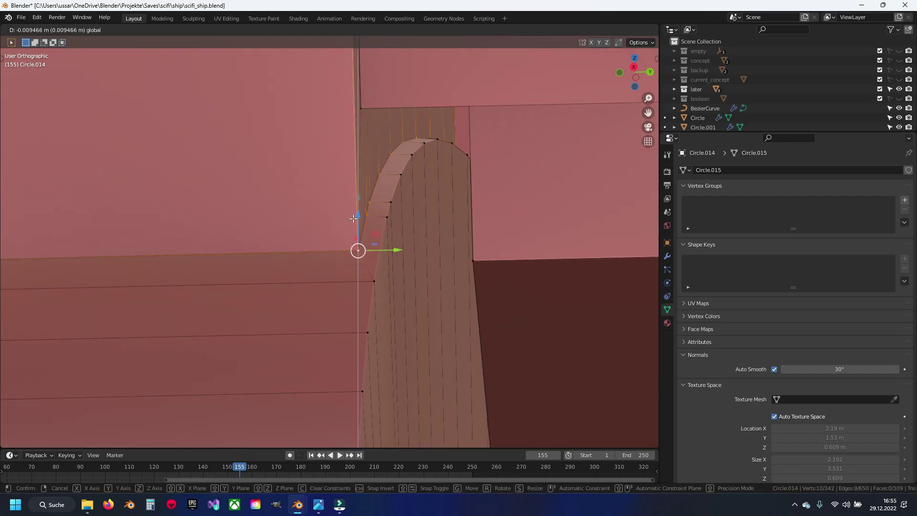
pyautogui.click(353, 218)
pyautogui.scroll(-3, 356, 220)
pyautogui.moveTo(359, 222)
pyautogui.mouseDown(button='middle')
pyautogui.moveTo(333, 214)
pyautogui.moveTo(246, 276)
pyautogui.moveTo(347, 269)
pyautogui.moveTo(351, 212)
pyautogui.moveTo(354, 220)
pyautogui.moveTo(364, 211)
pyautogui.moveTo(353, 247)
pyautogui.mouseUp(button='middle')
pyautogui.press('Tab')
pyautogui.scroll(-5, 253, 282)
pyautogui.scroll(-2, 346, 272)
pyautogui.hotkey('ctrl', 's')
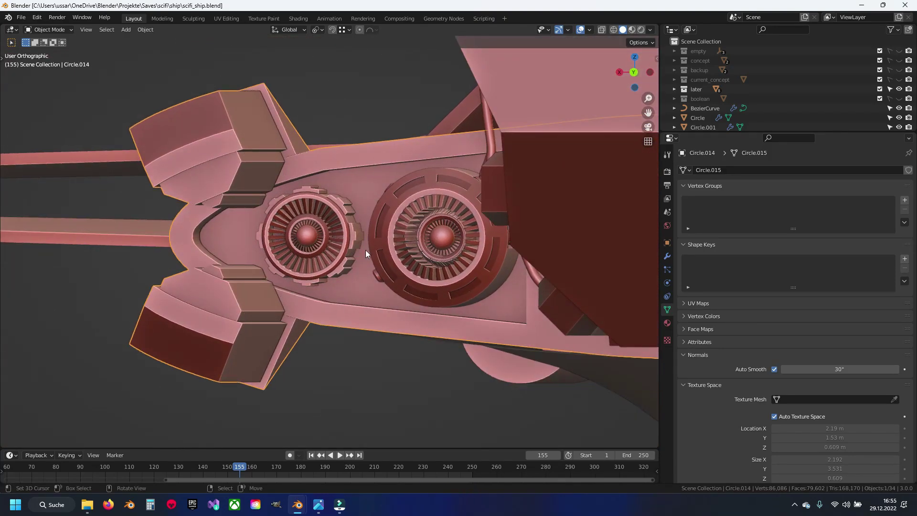
# Step: Select Cylinder.004's lower-end vertices in wireframe edit mode
pyautogui.click(348, 205)
pyautogui.press('KP_Decimal')
pyautogui.hotkey('shift', 'z')
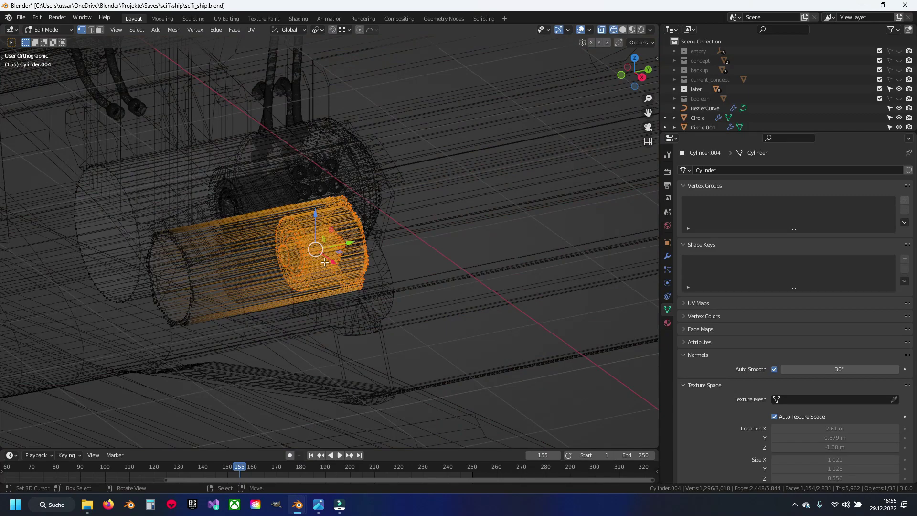
pyautogui.press('Tab')
pyautogui.moveTo(237, 296)
pyautogui.mouseDown(button='middle')
pyautogui.moveTo(386, 330)
pyautogui.moveTo(366, 261)
pyautogui.mouseUp(button='middle')
pyautogui.press('b')
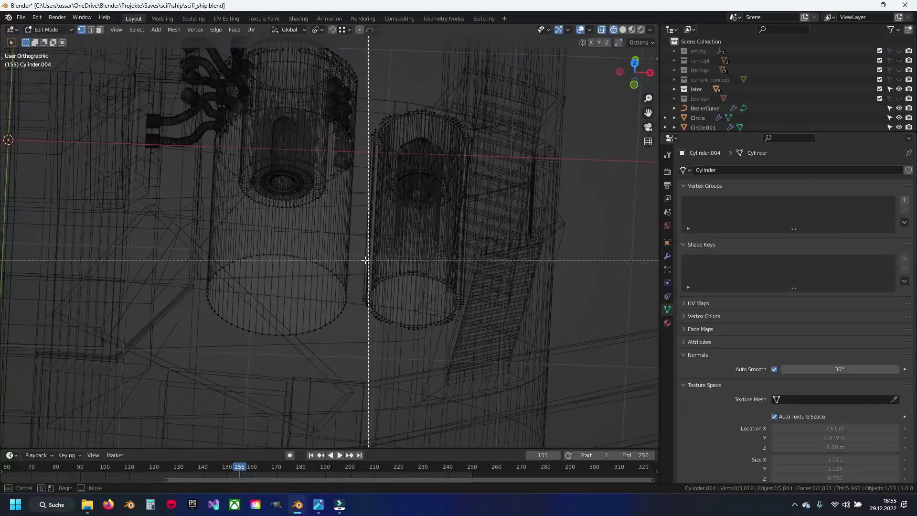
pyautogui.moveTo(461, 350); pyautogui.dragTo(460, 349)
pyautogui.press('KP_Decimal')
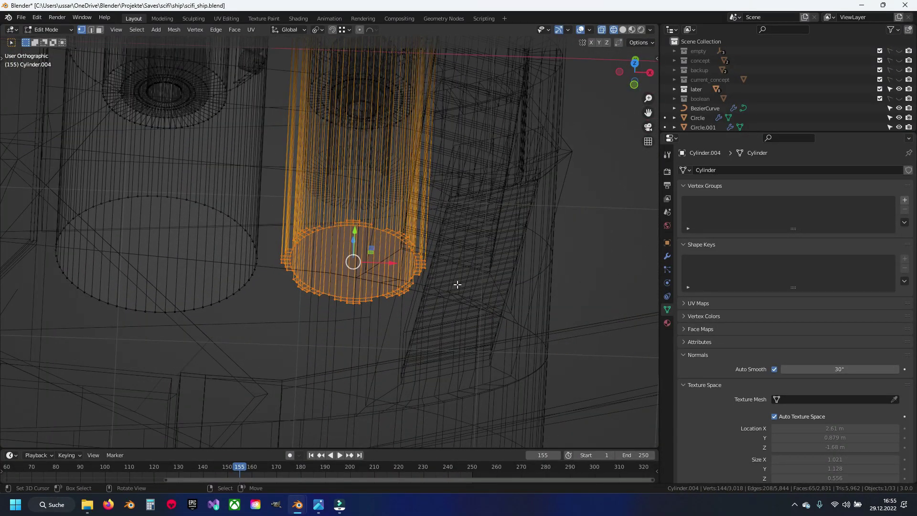
# Step: Scale the lower-end ring up by 1.3103, back in solid object mode
pyautogui.press('s')
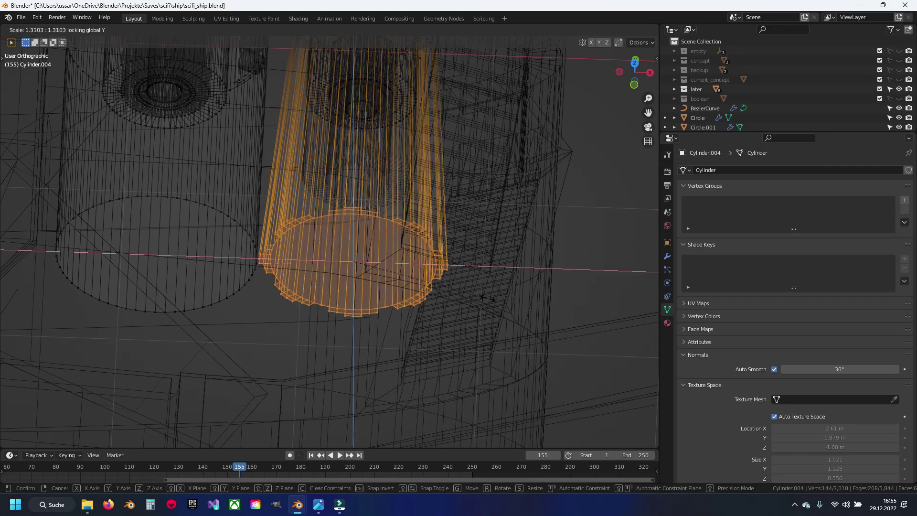
pyautogui.click(480, 288)
pyautogui.moveTo(480, 288)
pyautogui.mouseDown(button='middle')
pyautogui.moveTo(335, 266)
pyautogui.moveTo(306, 253)
pyautogui.moveTo(291, 223)
pyautogui.moveTo(332, 219)
pyautogui.moveTo(325, 226)
pyautogui.mouseUp(button='middle')
pyautogui.press('Tab')
pyautogui.hotkey('shift', 'z')
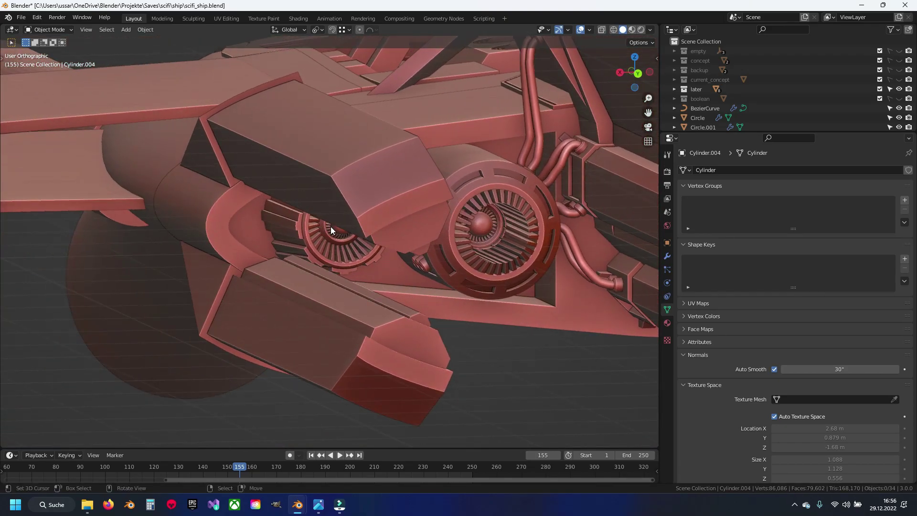
# Step: Isolate the fin rings and nozzle in a back-facing local view, then save
pyautogui.moveTo(371, 255)
pyautogui.mouseDown(button='middle')
pyautogui.moveTo(332, 227)
pyautogui.moveTo(366, 214)
pyautogui.mouseUp(button='middle')
pyautogui.scroll(3, 333, 227)
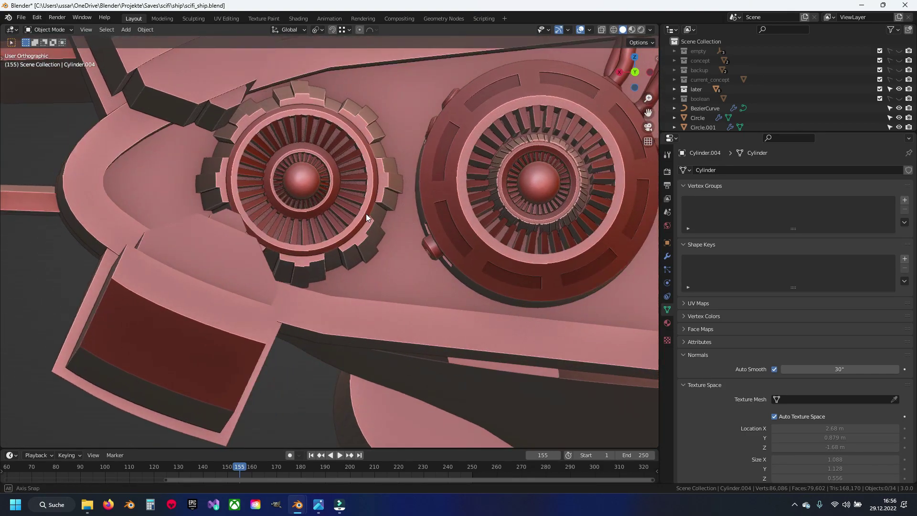
pyautogui.scroll(3, 388, 236)
pyautogui.keyDown('shift'); pyautogui.click(359, 163); pyautogui.keyUp('shift')
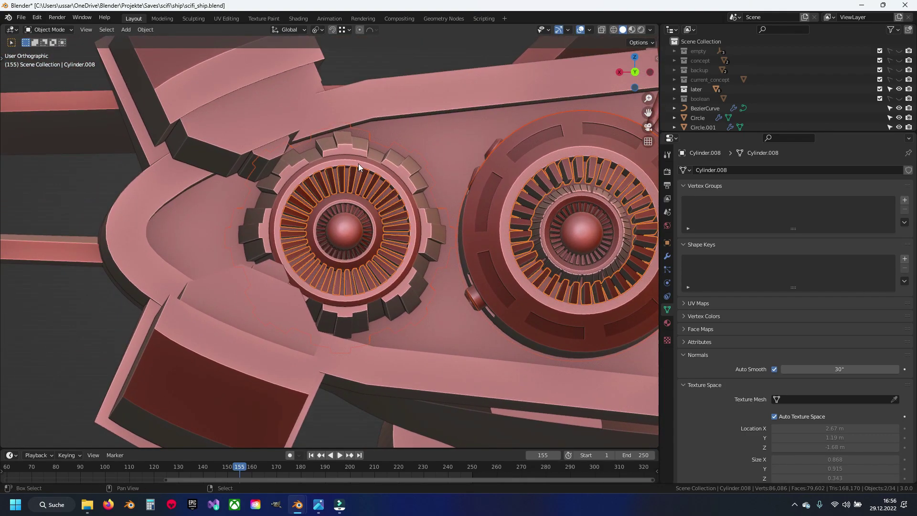
pyautogui.keyDown('shift'); pyautogui.click(351, 214); pyautogui.keyUp('shift')
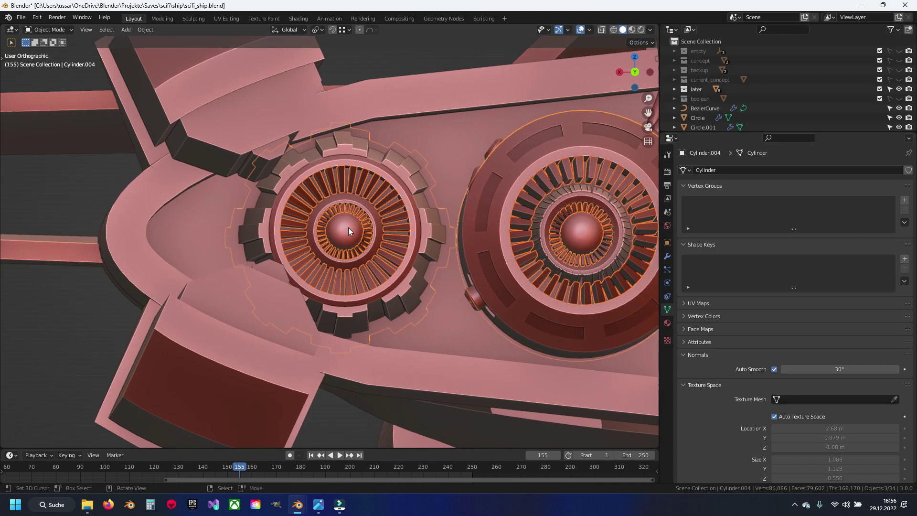
pyautogui.press('KP_Divide')
pyautogui.press('ctrl+KP_1')
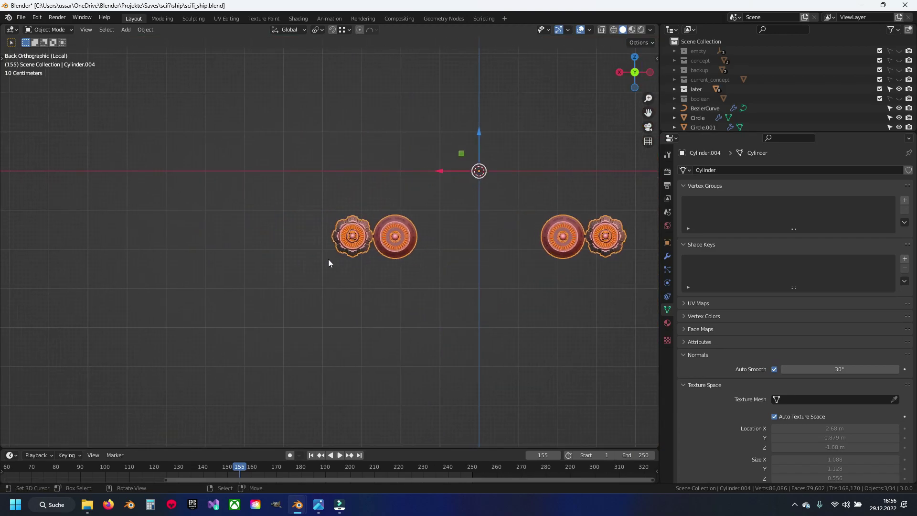
pyautogui.click(328, 259)
pyautogui.scroll(10, 328, 258)
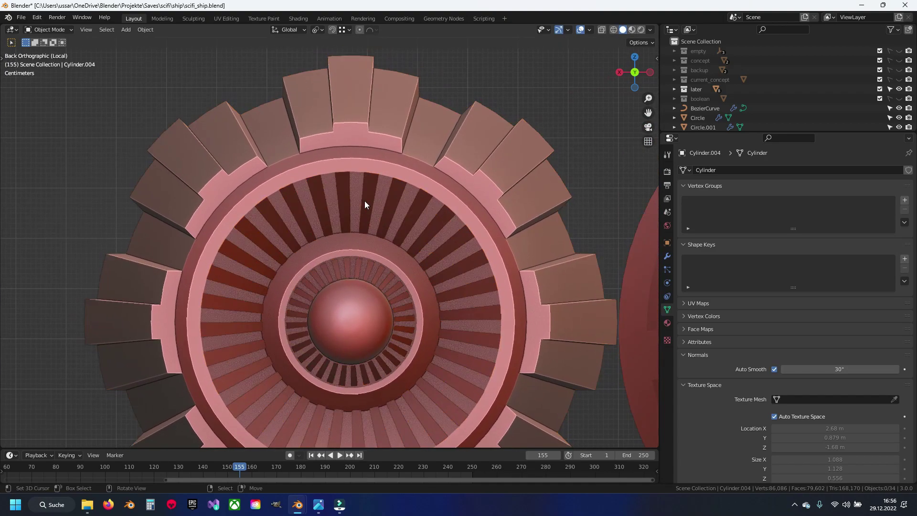
pyautogui.hotkey('ctrl', 's')
# Step: Inspect the nozzle ring's mesh in edit mode, then save again
pyautogui.press('Tab')
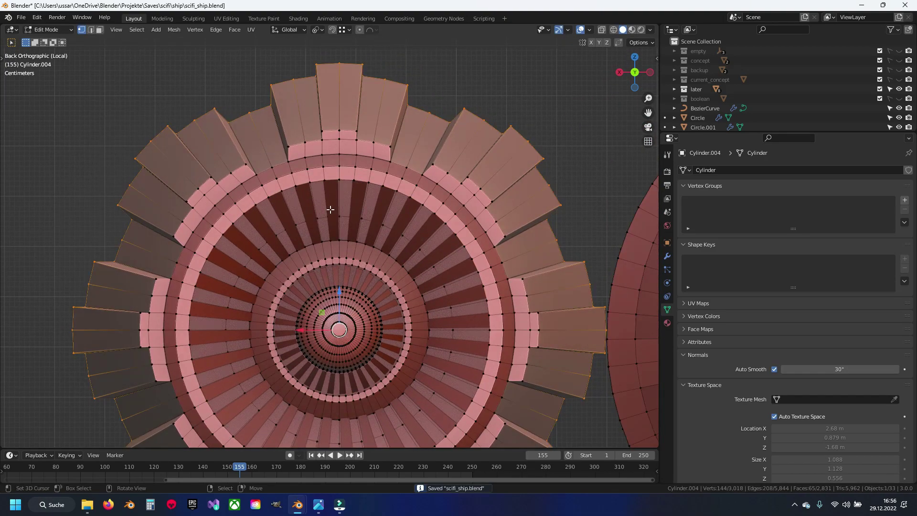
pyautogui.scroll(1, 297, 167)
pyautogui.scroll(1, 303, 176)
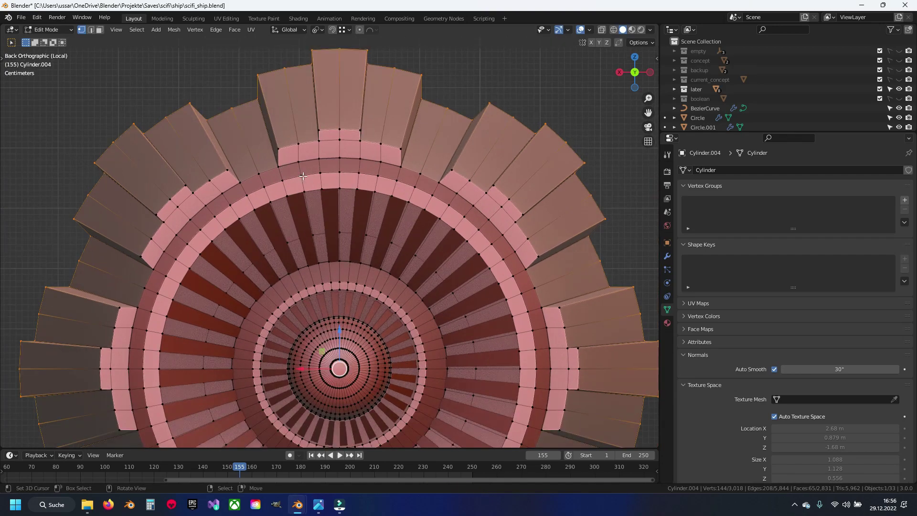
pyautogui.keyDown('shift'); pyautogui.moveTo(326, 168); pyautogui.dragTo(328, 206, button='middle'); pyautogui.keyUp('shift')
pyautogui.press('Tab')
pyautogui.hotkey('ctrl', 's')
pyautogui.scroll(-5, 328, 205)
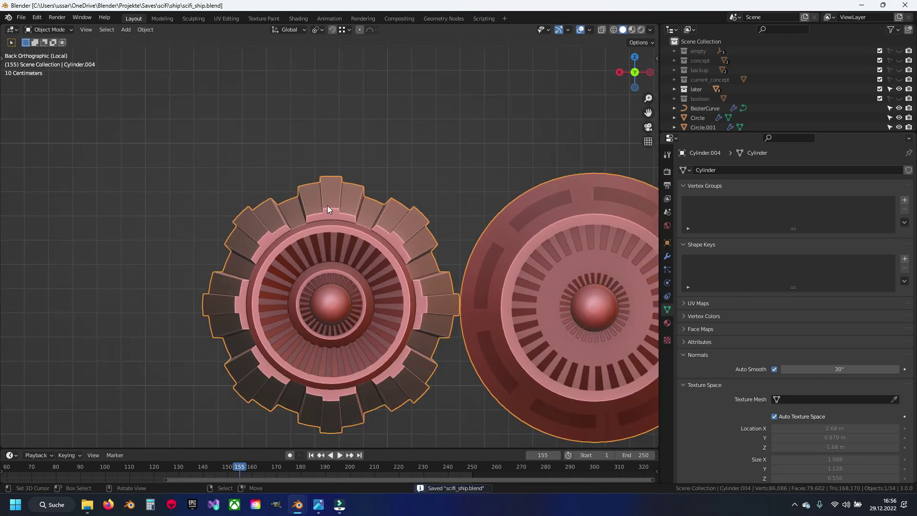
# Step: Add a new cylinder at the origin with smooth shading and Auto Smooth enabled
pyautogui.scroll(-3, 328, 205)
pyautogui.hotkey('shift', 'a')
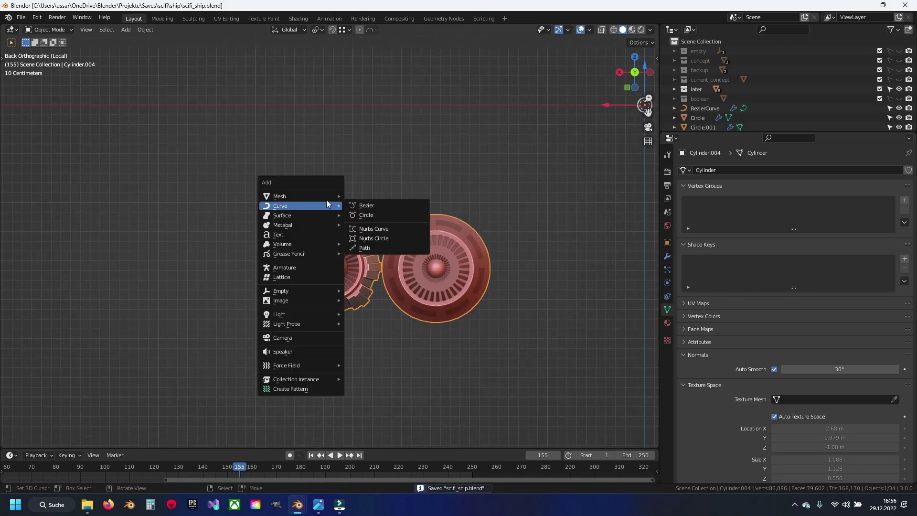
pyautogui.click(368, 243)
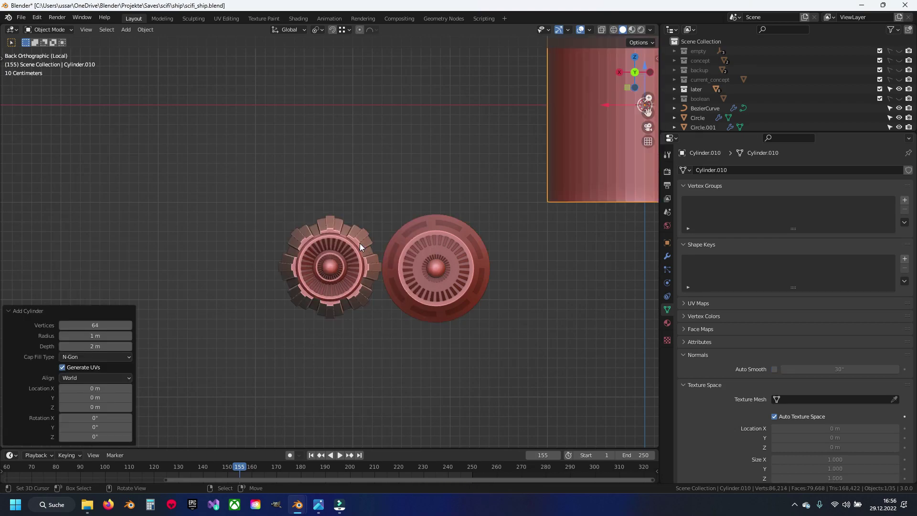
pyautogui.scroll(-2, 320, 253)
pyautogui.hotkey('ctrl', 'alt', 'shift', 'c')
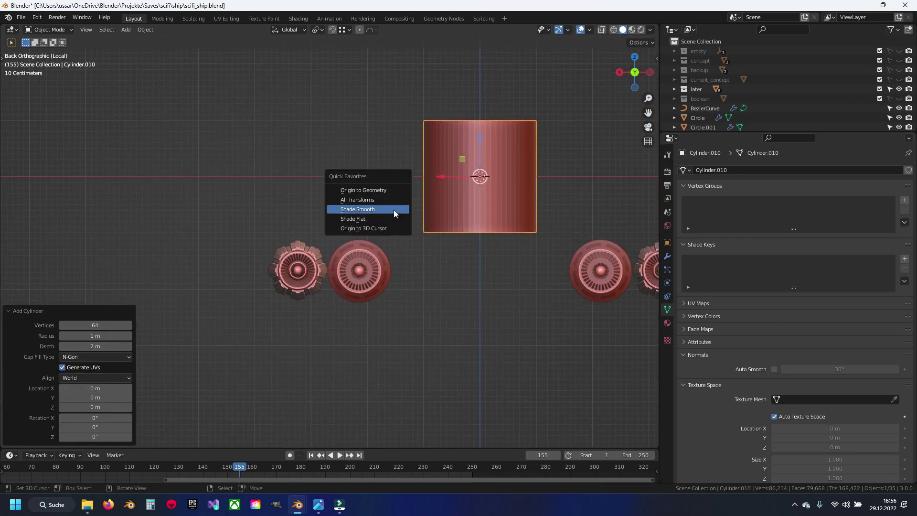
pyautogui.click(394, 210)
pyautogui.click(777, 370)
# Step: In Edit Mode, rotate the cylinder 90° around X and move the circle left
pyautogui.press('Tab')
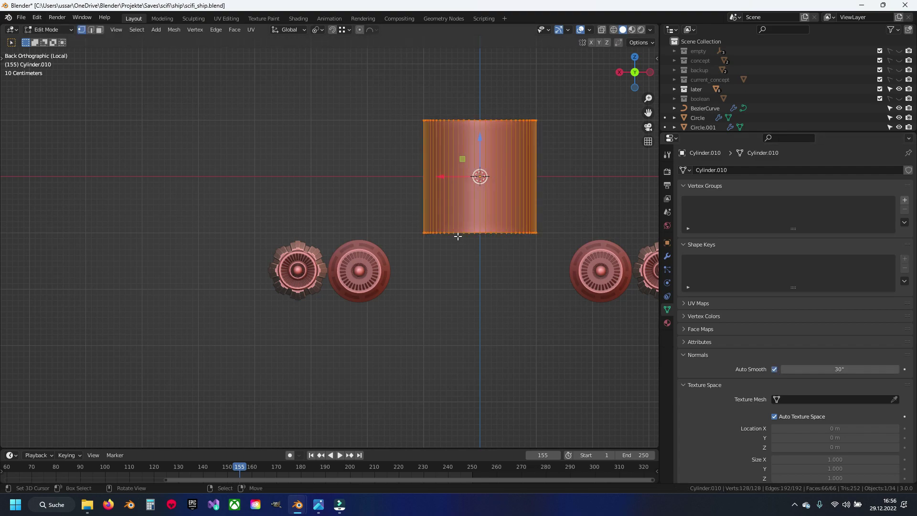
pyautogui.press('9')
pyautogui.press('0')
pyautogui.press('x')
pyautogui.press('Return')
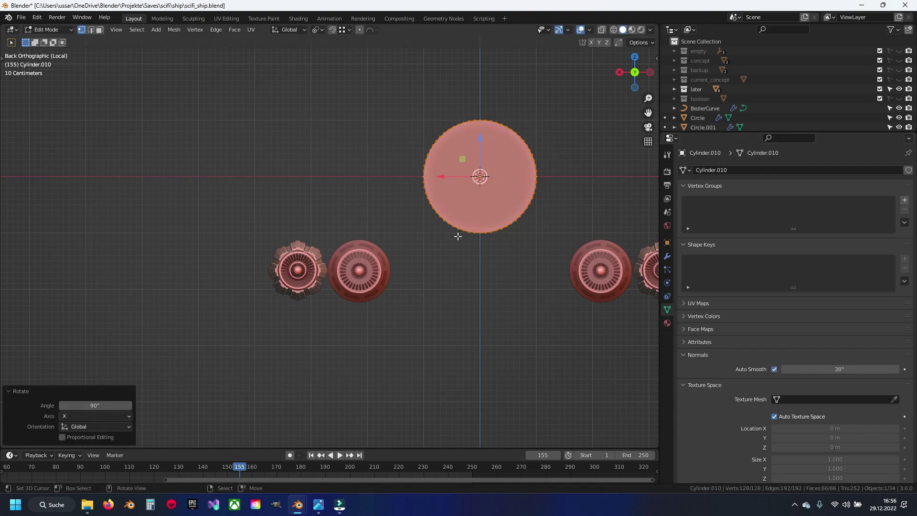
pyautogui.press('g')
pyautogui.click(266, 240)
# Step: With X-ray on, select the circle's upper half and flatten it into a straight edge
pyautogui.press('KP_Decimal')
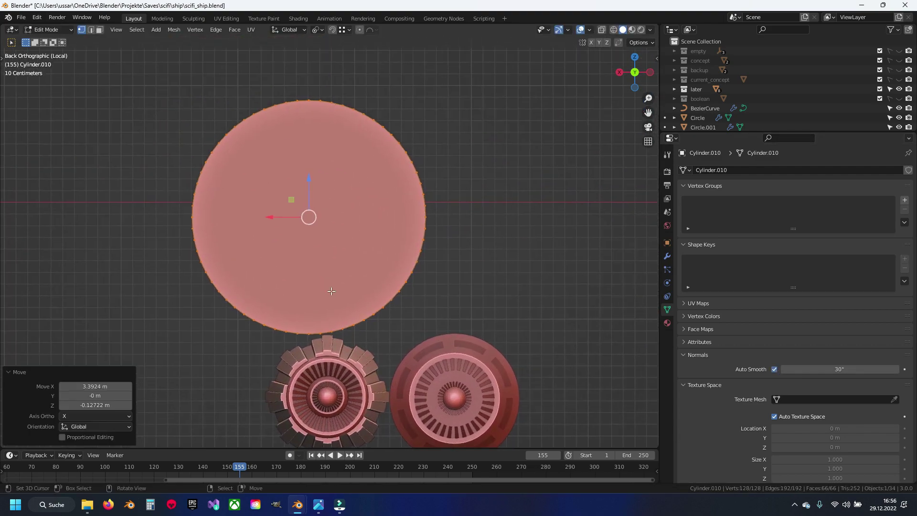
pyautogui.hotkey('alt', 'z')
pyautogui.hotkey('alt', 'a')
pyautogui.moveTo(160, 67); pyautogui.dragTo(458, 215)
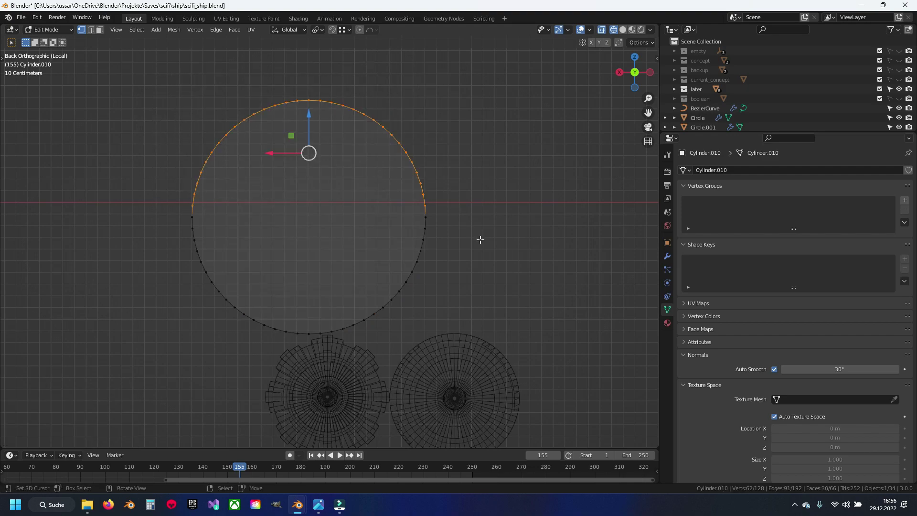
pyautogui.press('z')
pyautogui.press('0')
pyautogui.press('Return')
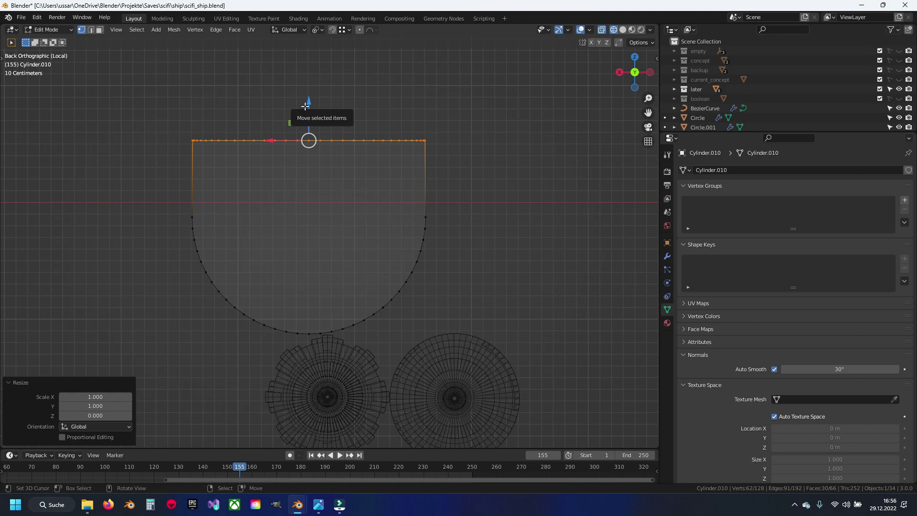
# Step: Raise the flat top edge 0.49489 m above the rounded bottom
pyautogui.moveTo(308, 113); pyautogui.dragTo(309, 53)
pyautogui.press('s')
pyautogui.press('Escape')
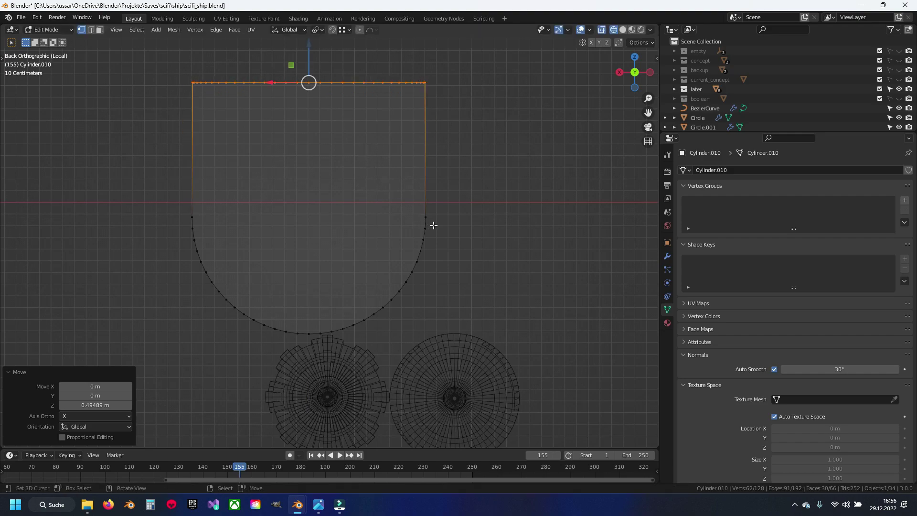
pyautogui.press('s')
pyautogui.press('Escape')
pyautogui.click(435, 223)
# Step: Shrink the whole tab and move it down onto the left engine
pyautogui.press('a')
pyautogui.press('s')
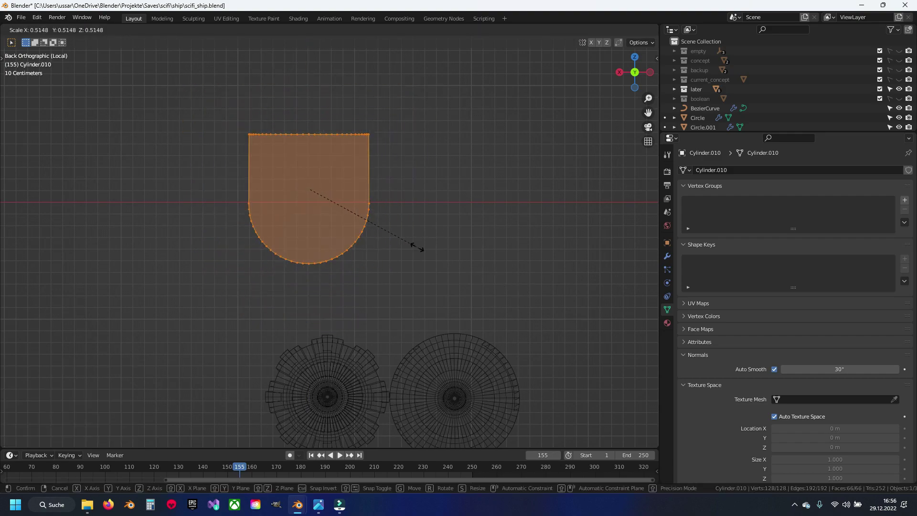
pyautogui.click(344, 203)
pyautogui.keyDown('shift'); pyautogui.moveTo(345, 197); pyautogui.dragTo(357, 115, button='middle'); pyautogui.keyUp('shift')
pyautogui.press('g')
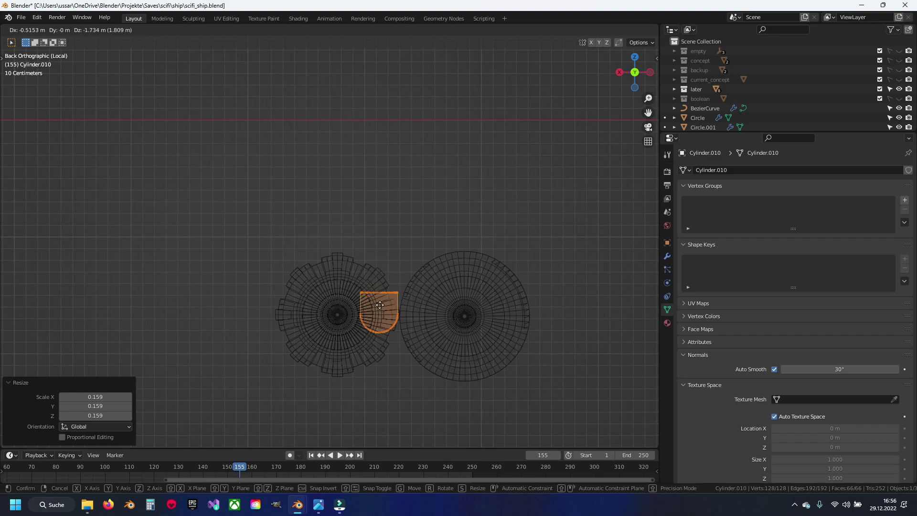
pyautogui.click(379, 295)
# Step: Slide the tab along the engine to its front end and view it from the back
pyautogui.scroll(5, 379, 295)
pyautogui.scroll(-3, 385, 211)
pyautogui.hotkey('shift', 'z')
pyautogui.moveTo(385, 212); pyautogui.dragTo(374, 221, button='middle')
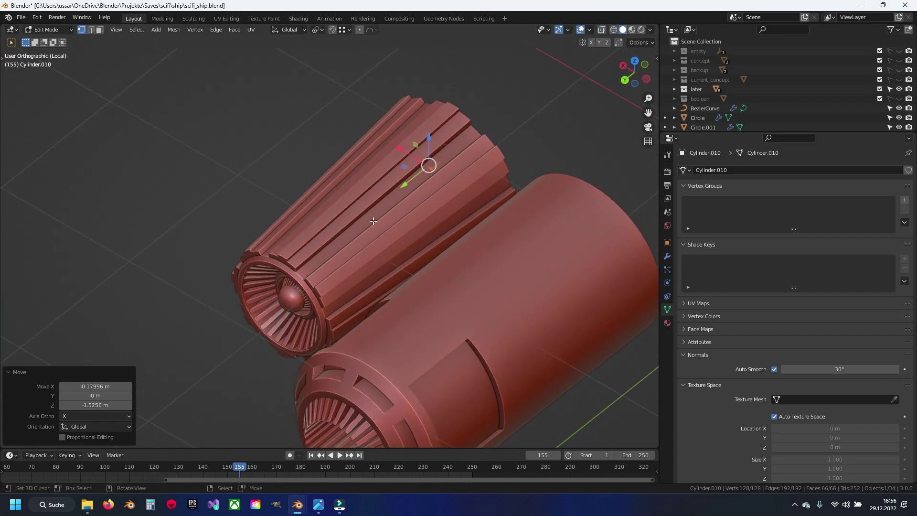
pyautogui.moveTo(412, 183); pyautogui.dragTo(234, 306)
pyautogui.press('ctrl+KP_1')
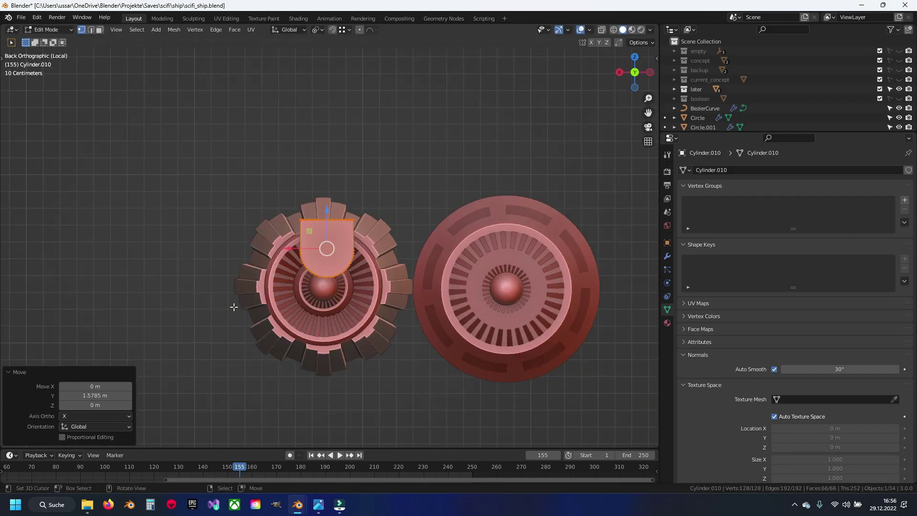
pyautogui.press('KP_Decimal')
pyautogui.hotkey('shift', 'z')
# Step: Shrink the tab and move it onto the top of the fan ring
pyautogui.press('s')
pyautogui.click(363, 297)
pyautogui.hotkey('shift', 'z')
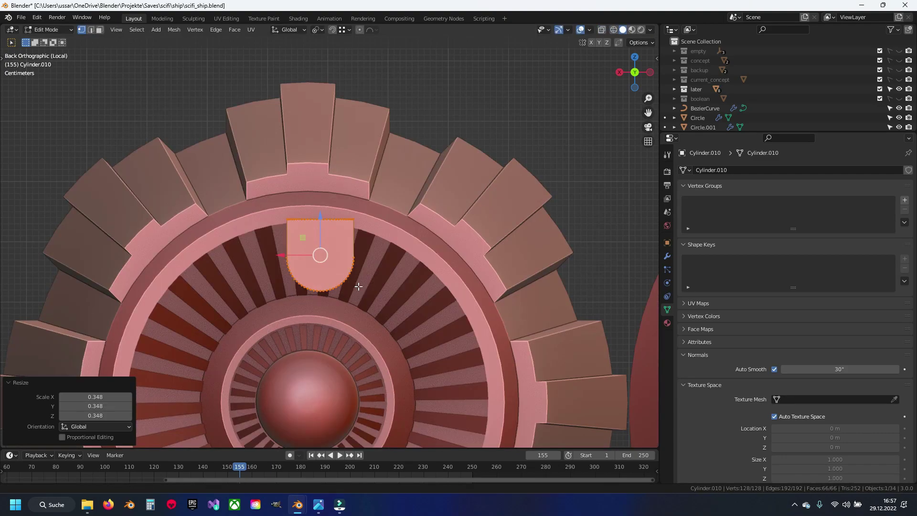
pyautogui.press('g')
pyautogui.rightClick(391, 284)
pyautogui.scroll(2, 391, 285)
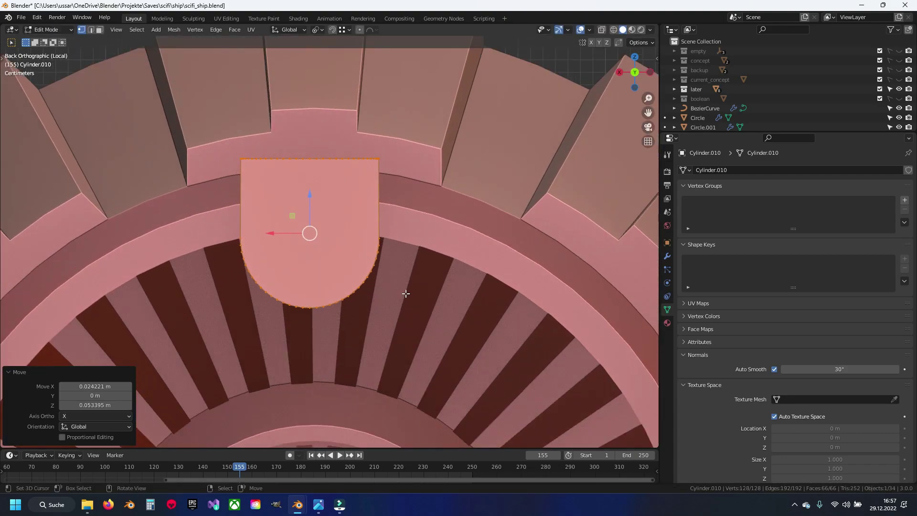
pyautogui.press('g')
pyautogui.click(364, 266)
# Step: Fine-tune the tab's size and position on the ring
pyautogui.press('s')
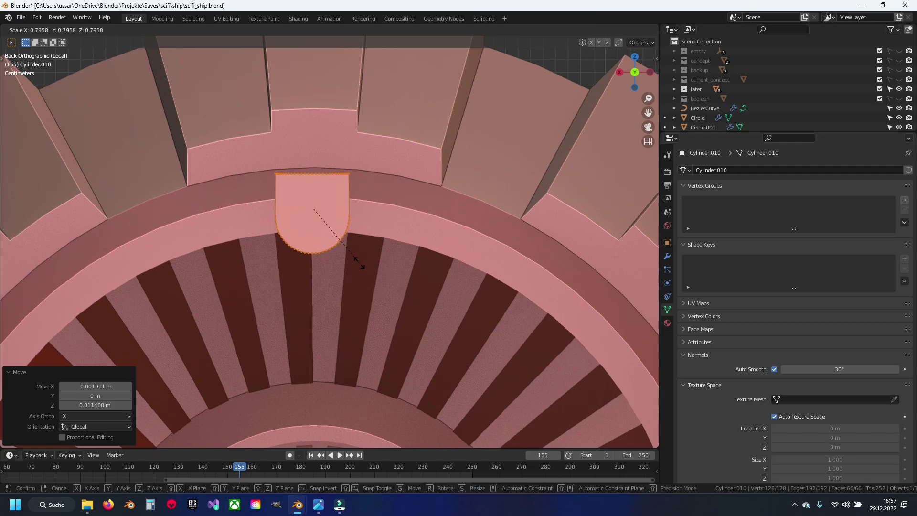
pyautogui.click(354, 253)
pyautogui.press('g')
pyautogui.press('s')
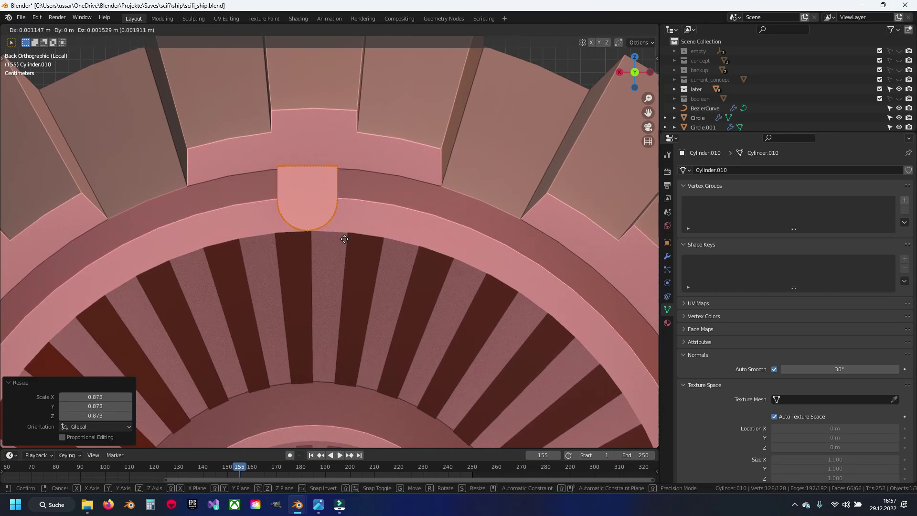
pyautogui.click(347, 240)
pyautogui.scroll(-4, 347, 241)
pyautogui.scroll(-2, 348, 241)
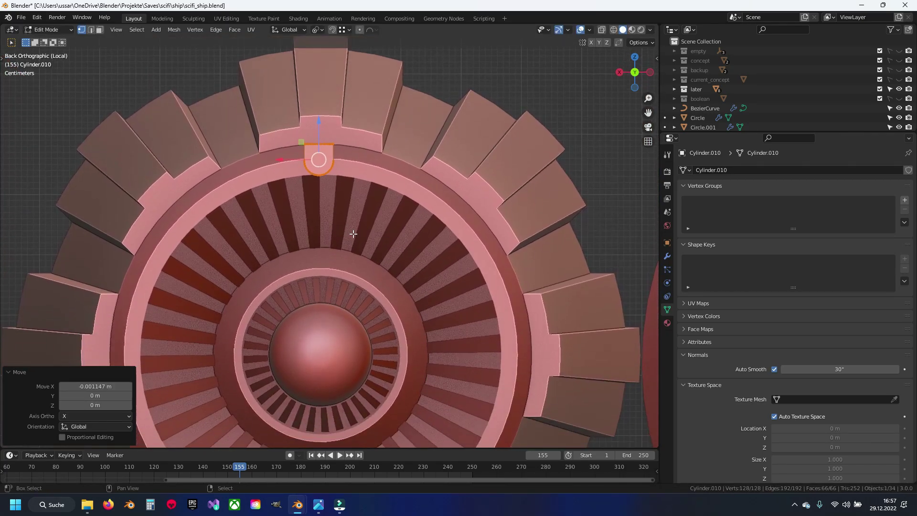
# Step: Push the tab deeper along the engine axis to seat it in the ring
pyautogui.moveTo(347, 240)
pyautogui.mouseDown(button='middle')
pyautogui.moveTo(328, 268)
pyautogui.moveTo(179, 351)
pyautogui.mouseUp(button='middle')
pyautogui.moveTo(179, 352); pyautogui.dragTo(237, 292)
pyautogui.moveTo(237, 292)
pyautogui.mouseDown(button='middle')
pyautogui.moveTo(328, 267)
pyautogui.moveTo(358, 289)
pyautogui.moveTo(335, 262)
pyautogui.moveTo(311, 299)
pyautogui.mouseUp(button='middle')
pyautogui.scroll(2, 313, 246)
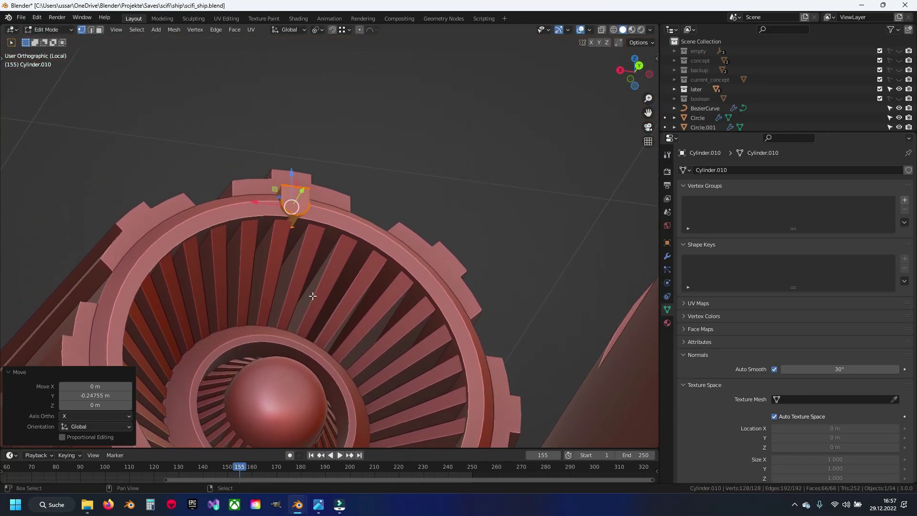
pyautogui.scroll(3, 290, 179)
# Step: Return to Object Mode and save scifi_ship.blend
pyautogui.press('Tab')
pyautogui.scroll(-3, 305, 251)
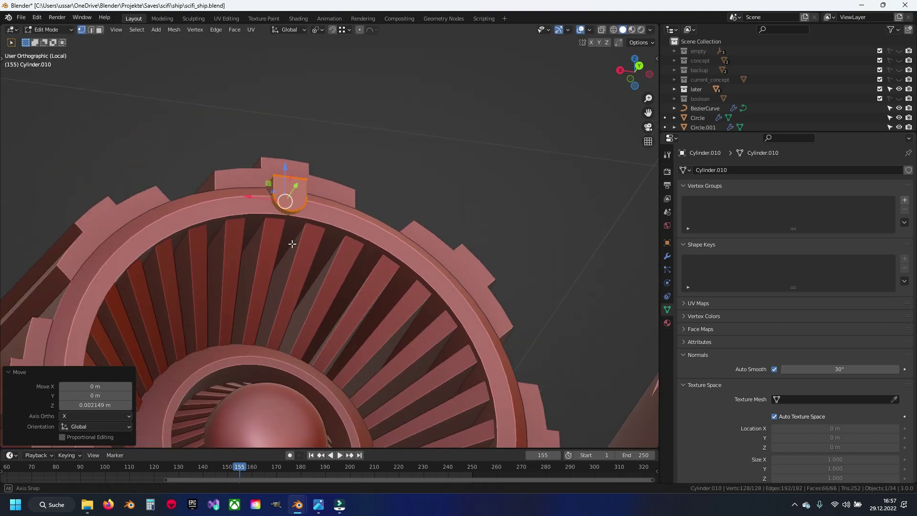
pyautogui.scroll(5, 366, 292)
pyautogui.moveTo(305, 252)
pyautogui.mouseDown(button='middle')
pyautogui.moveTo(367, 293)
pyautogui.moveTo(428, 312)
pyautogui.moveTo(348, 328)
pyautogui.moveTo(321, 251)
pyautogui.moveTo(331, 214)
pyautogui.moveTo(306, 227)
pyautogui.moveTo(315, 242)
pyautogui.mouseUp(button='middle')
pyautogui.hotkey('ctrl', 's')
pyautogui.hotkey('alt', 'a')
pyautogui.scroll(-3, 426, 324)
pyautogui.scroll(2, 314, 241)
pyautogui.press('ctrl+KP_1')
# Step: Centre the view on the tab and place the 3D cursor at its centre
pyautogui.scroll(2, 314, 242)
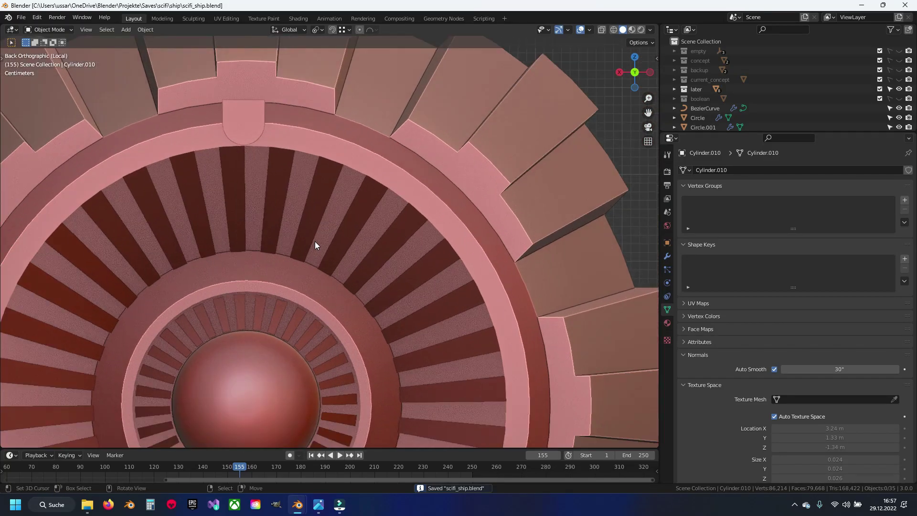
pyautogui.scroll(3, 308, 261)
pyautogui.hotkey('alt', 'a')
pyautogui.keyDown('shift'); pyautogui.moveTo(319, 283); pyautogui.dragTo(319, 264, button='middle'); pyautogui.keyUp('shift')
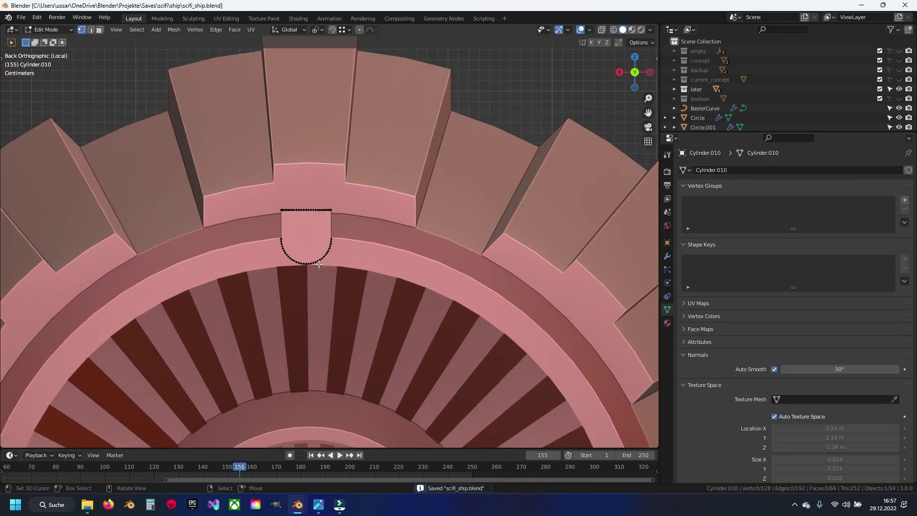
pyautogui.scroll(1, 319, 265)
pyautogui.scroll(2, 323, 252)
pyautogui.keyDown('shift'); pyautogui.moveTo(333, 245); pyautogui.dragTo(341, 238, button='middle'); pyautogui.keyUp('shift')
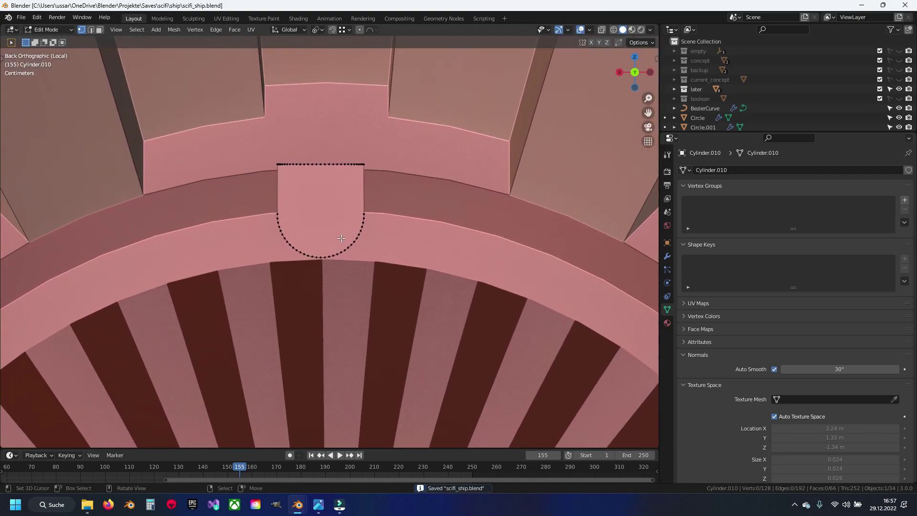
pyautogui.press('Tab')
pyautogui.keyDown('shift'); pyautogui.rightClick(319, 211); pyautogui.keyUp('shift')
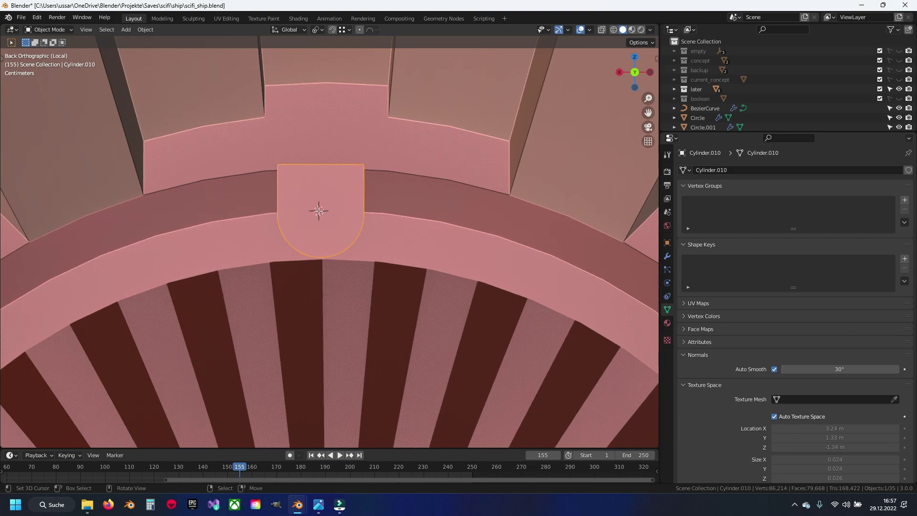
pyautogui.press('Tab')
# Step: Add a new 64-vertex cylinder, Cylinder.011, at the tab's centre from Object Mode
pyautogui.hotkey('shift', 'a')
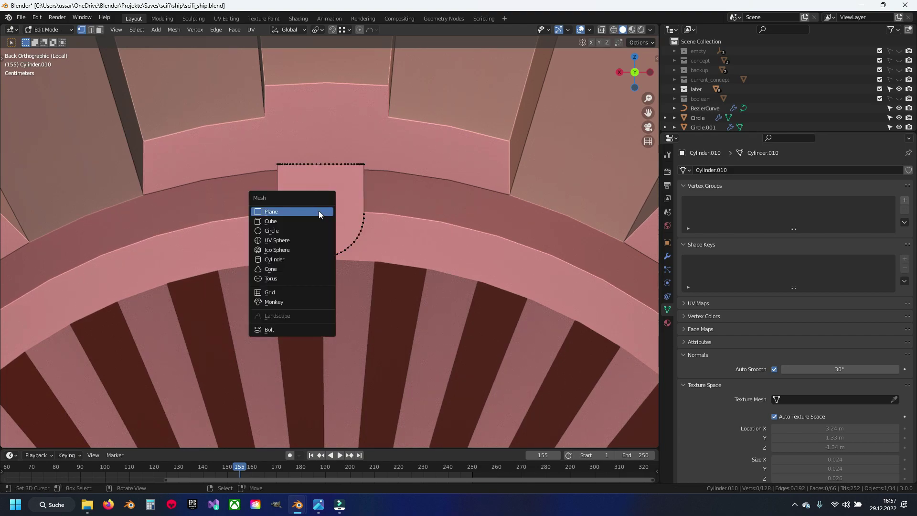
pyautogui.press('Escape')
pyautogui.press('Tab')
pyautogui.hotkey('shift', 'a')
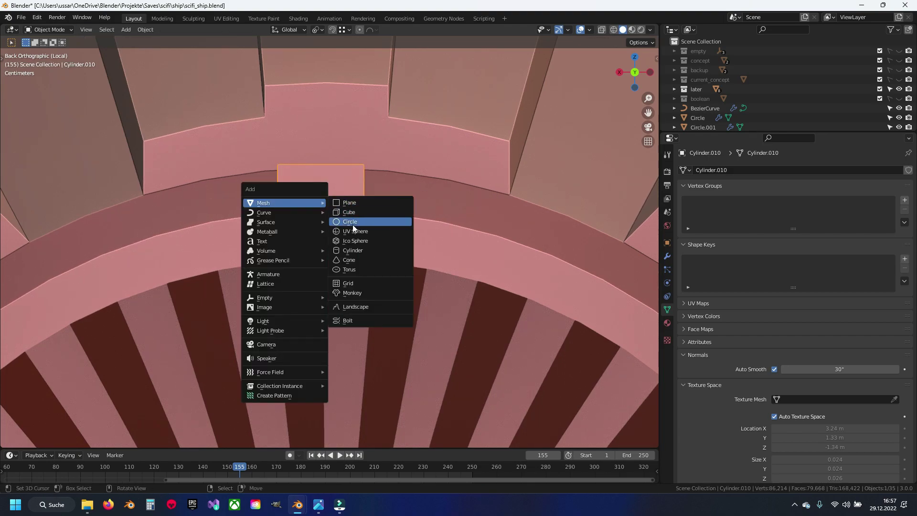
pyautogui.click(355, 251)
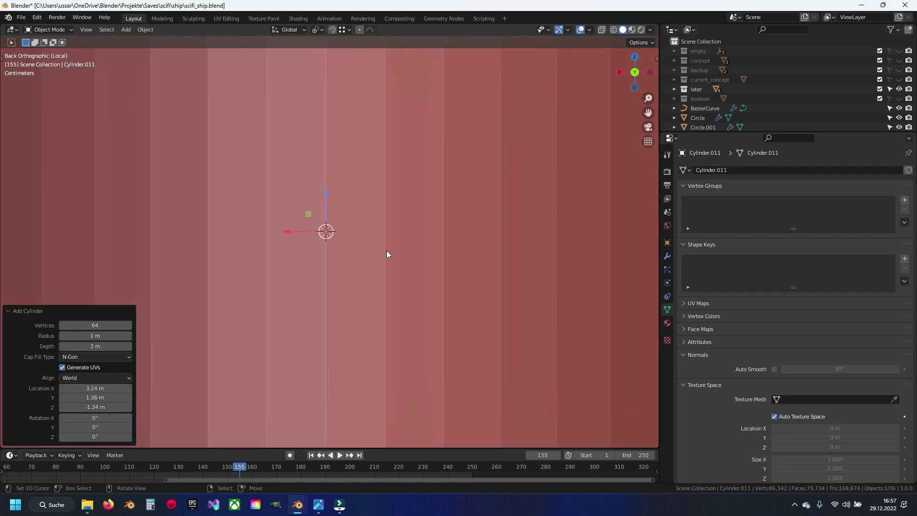
# Step: Shade the new cylinder smooth and enable Auto Smooth
pyautogui.scroll(-5, 386, 250)
pyautogui.rightClick(397, 250)
pyautogui.click(396, 250)
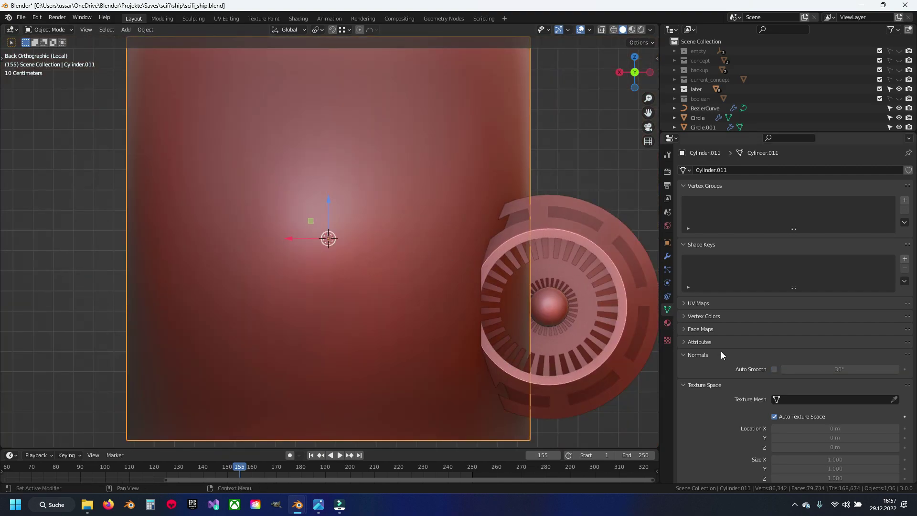
pyautogui.click(774, 369)
# Step: In Edit Mode, rotate the cylinder 90° around Y twice
pyautogui.press('Tab')
pyautogui.press('r')
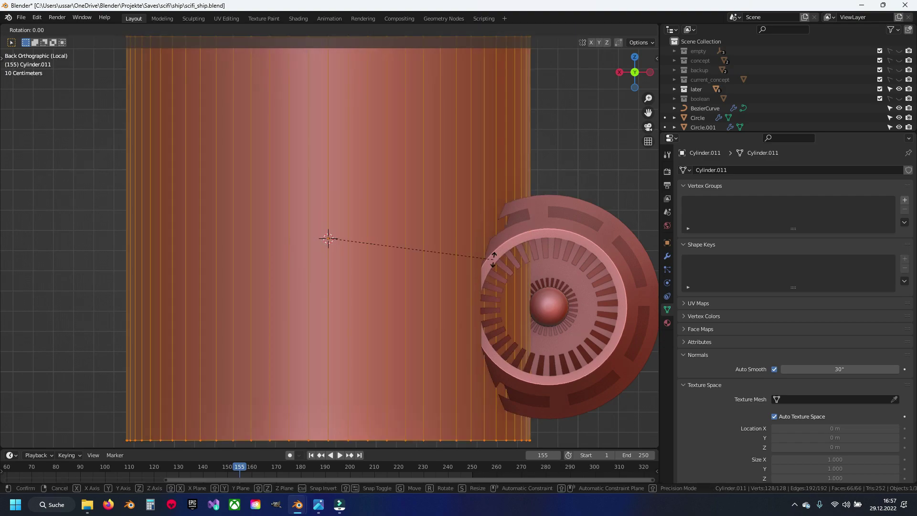
pyautogui.press('y')
pyautogui.press('9')
pyautogui.press('0')
pyautogui.press('Return')
pyautogui.press('r')
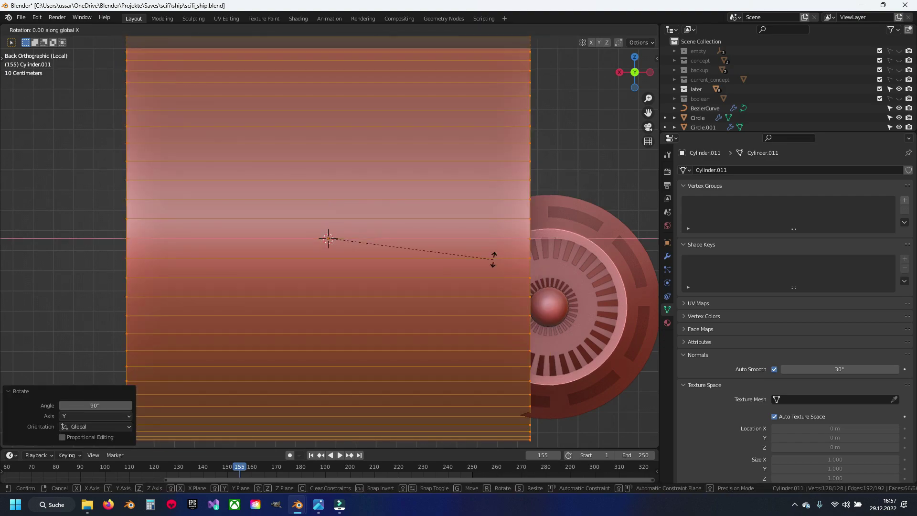
pyautogui.press('y')
pyautogui.press('9')
pyautogui.press('0')
pyautogui.press('Return')
# Step: Rotate the cylinder 90° around X so it faces outward
pyautogui.press('r')
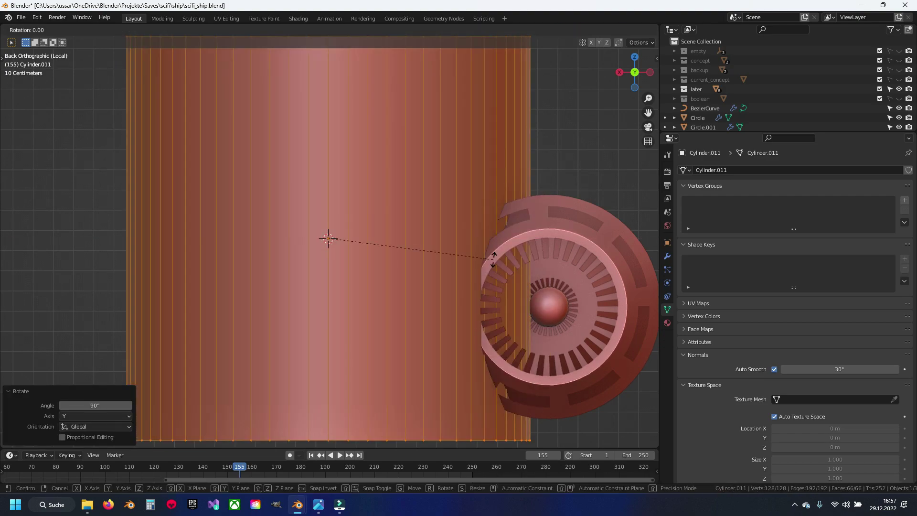
pyautogui.press('x')
pyautogui.press('9')
pyautogui.press('0')
pyautogui.press('Return')
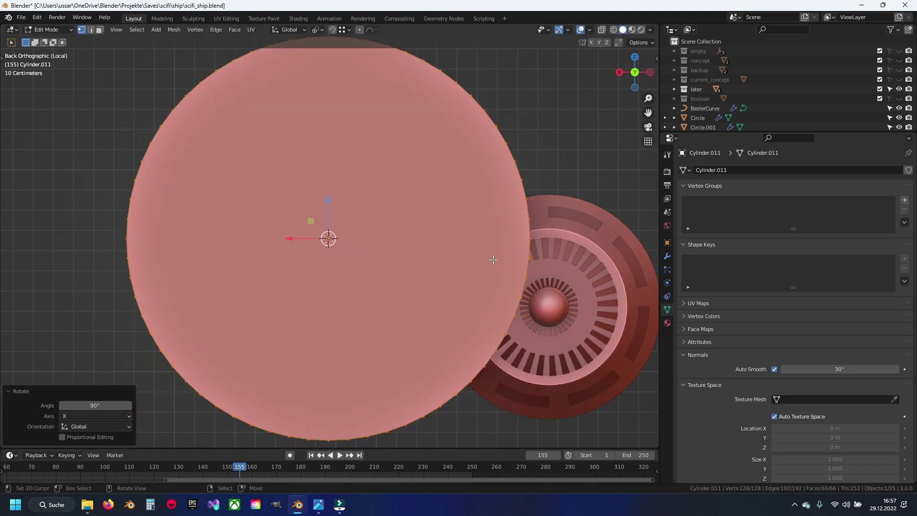
# Step: Shrink the cylinder in stages into a small disc that fits inside the tab
pyautogui.press('s')
pyautogui.click(401, 268)
pyautogui.scroll(3, 402, 268)
pyautogui.press('s')
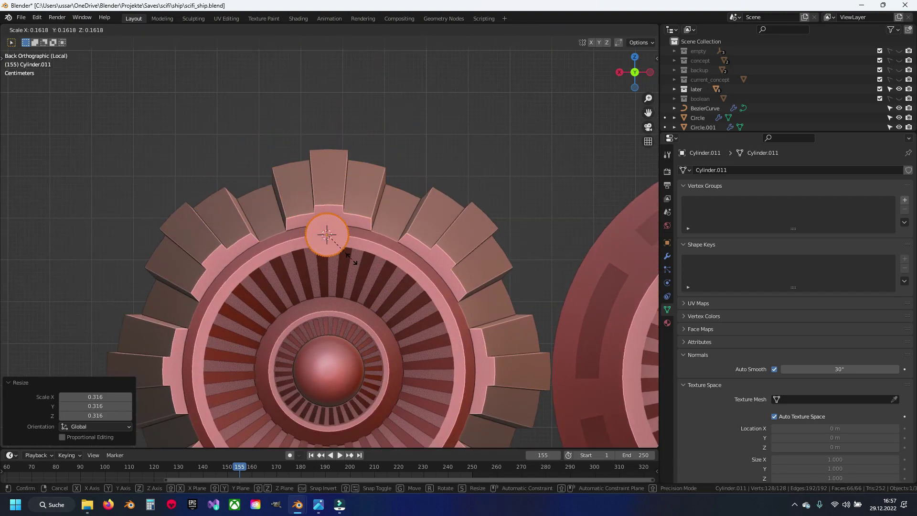
pyautogui.click(349, 256)
pyautogui.scroll(2, 349, 256)
pyautogui.press('s')
pyautogui.click(352, 267)
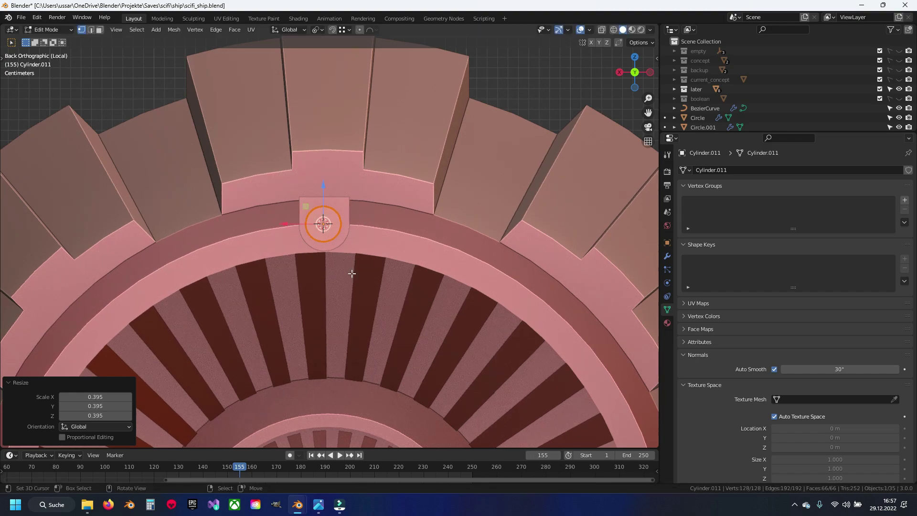
pyautogui.scroll(5, 341, 220)
pyautogui.keyDown('shift'); pyautogui.moveTo(342, 220); pyautogui.dragTo(341, 263, button='middle'); pyautogui.keyUp('shift')
# Step: Move the disc along Z onto the tab's centre, enlarge it slightly, and nudge it along X
pyautogui.press('g')
pyautogui.press('z')
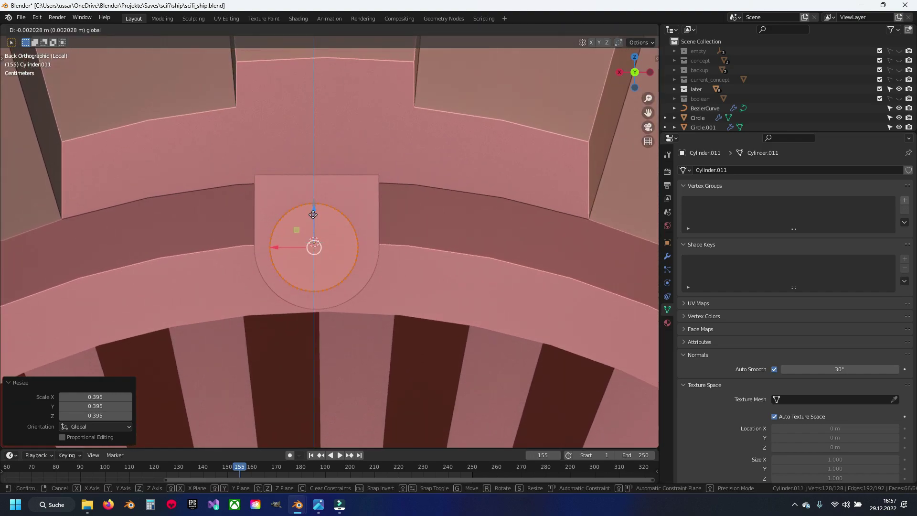
pyautogui.click(426, 277)
pyautogui.scroll(2, 426, 277)
pyautogui.press('s')
pyautogui.click(437, 290)
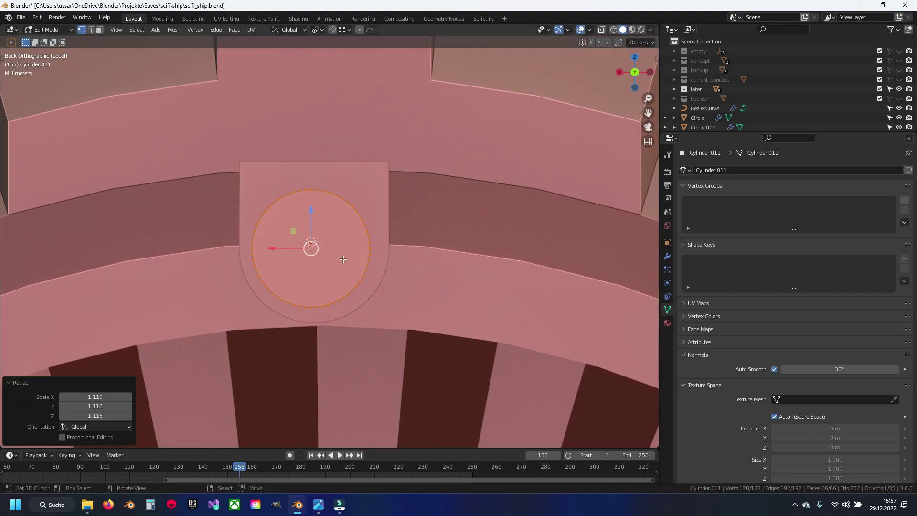
pyautogui.press('g')
pyautogui.press('x')
pyautogui.click(287, 250)
pyautogui.scroll(-4, 315, 244)
# Step: Bevel the rim of the bolt cap on the ring tab
pyautogui.moveTo(315, 244); pyautogui.dragTo(323, 257, button='middle')
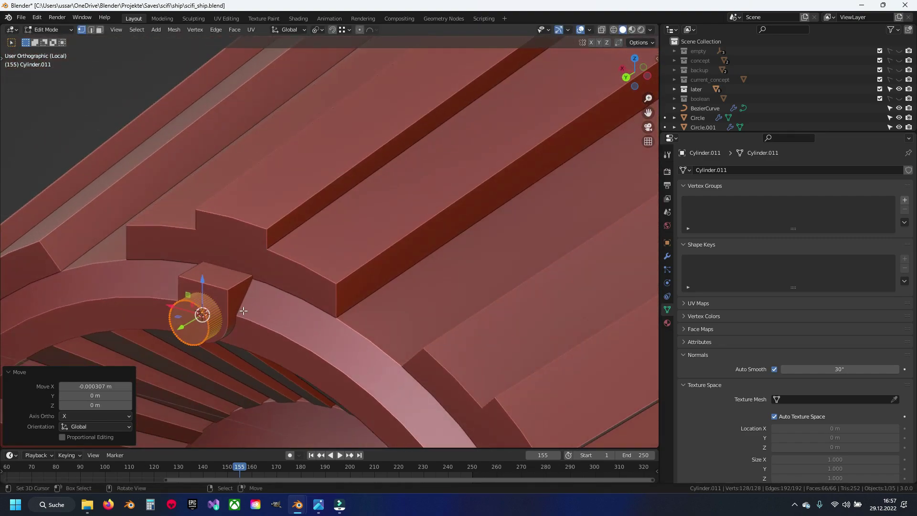
pyautogui.scroll(3, 324, 257)
pyautogui.scroll(-1, 323, 257)
pyautogui.press('s')
pyautogui.press('Escape')
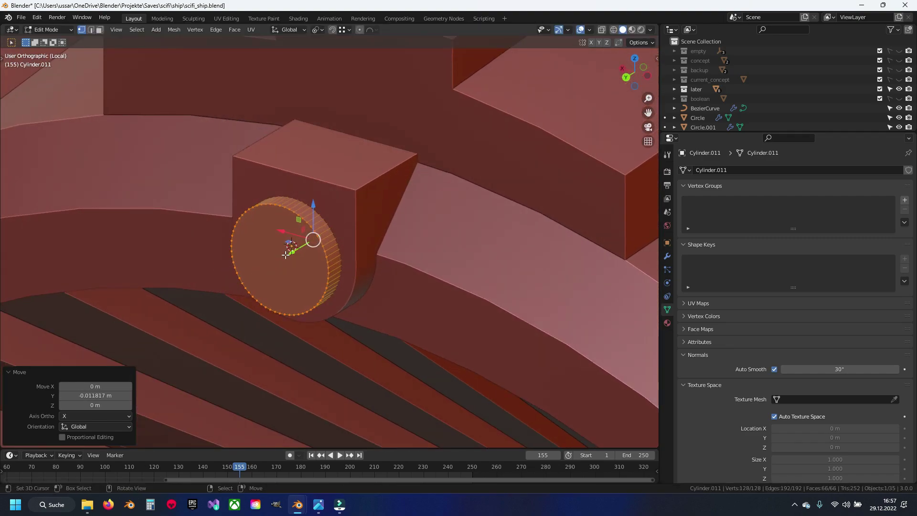
pyautogui.scroll(4, 283, 209)
pyautogui.hotkey('ctrl', 'b')
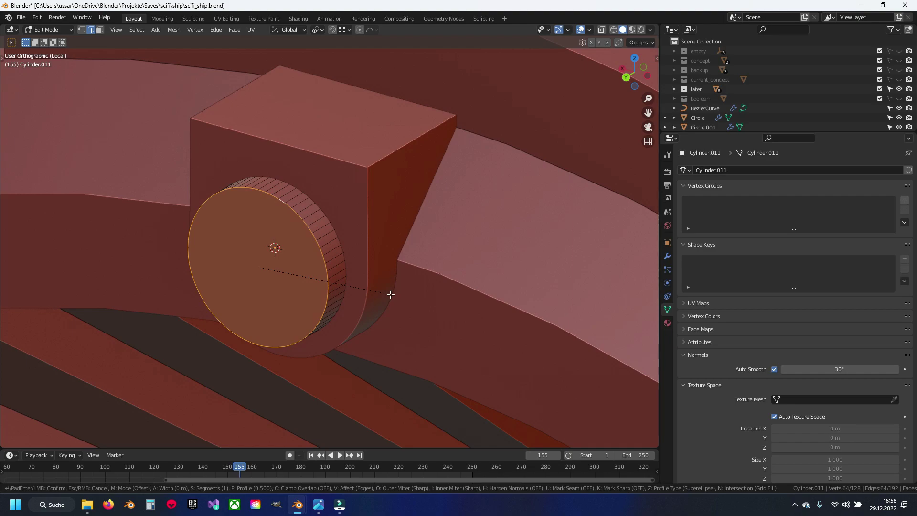
pyautogui.click(404, 309)
# Step: In face mode, inset the bolt's round cap face and recess it into the bolt
pyautogui.press('3')
pyautogui.click(292, 243)
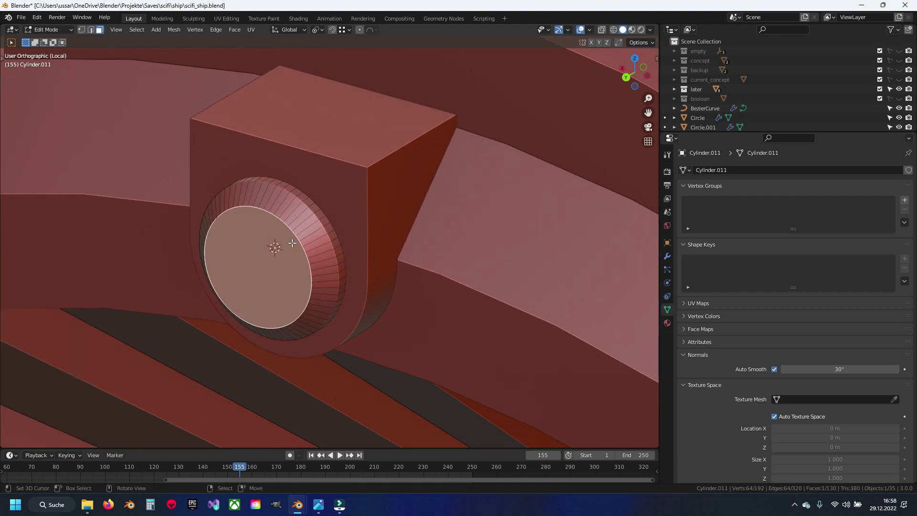
pyautogui.press('i')
pyautogui.click(463, 262)
pyautogui.press('e')
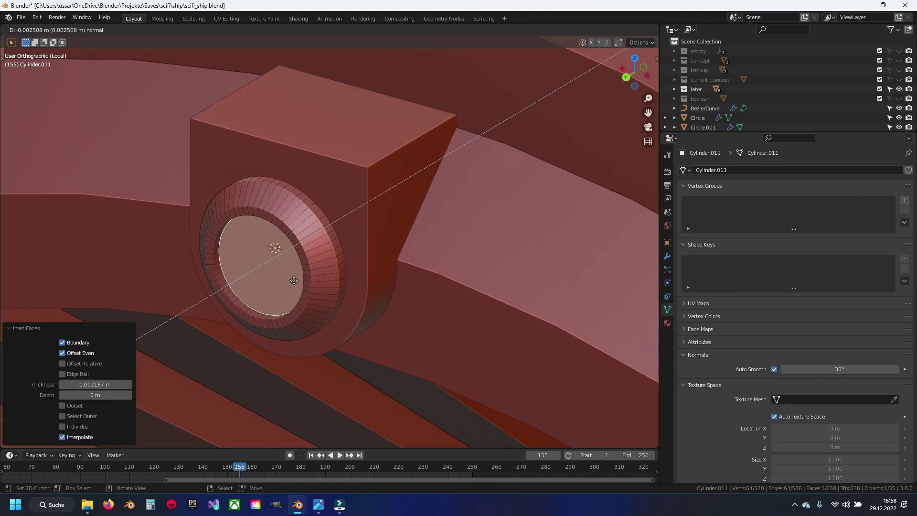
pyautogui.click(300, 277)
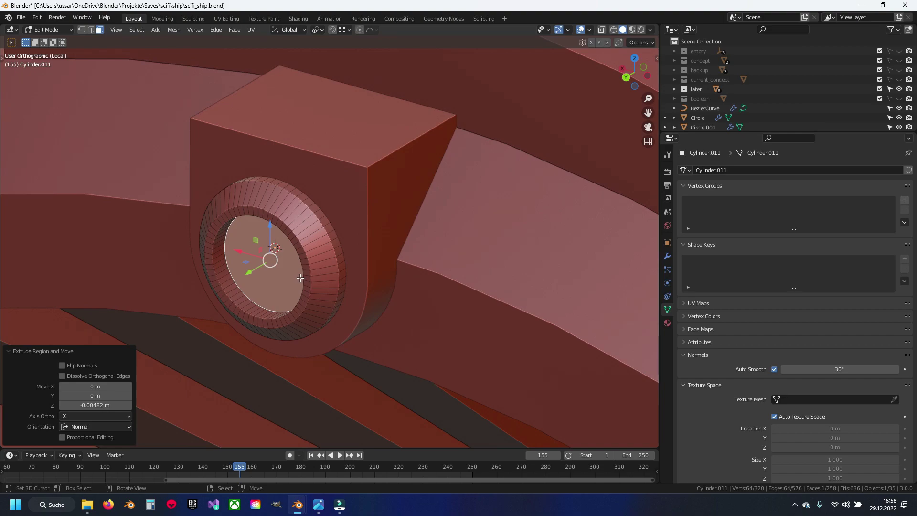
# Step: Inset and extrude the cap face again, then inset its inner ring for a stepped bolt head
pyautogui.press('i')
pyautogui.click(404, 317)
pyautogui.press('e')
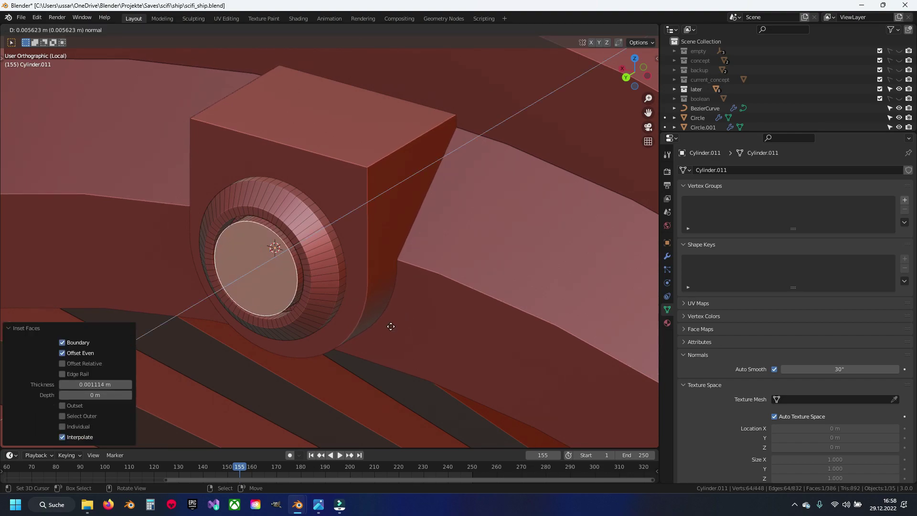
pyautogui.click(391, 326)
pyautogui.press('i')
pyautogui.click(401, 338)
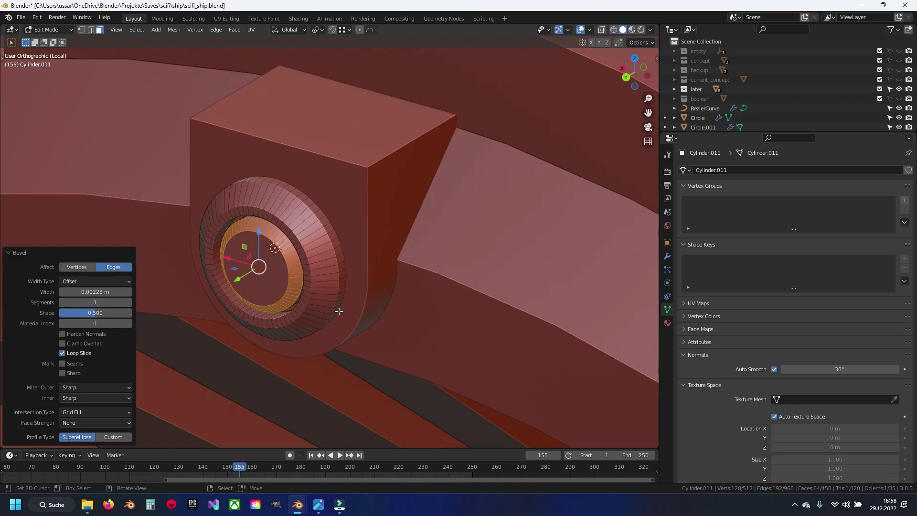
# Step: Leave Edit Mode and save scifi_ship.blend
pyautogui.press('Tab')
pyautogui.hotkey('ctrl', 's')
pyautogui.scroll(-5, 328, 297)
pyautogui.moveTo(328, 297); pyautogui.dragTo(408, 269, button='middle')
pyautogui.hotkey('shift', 's')
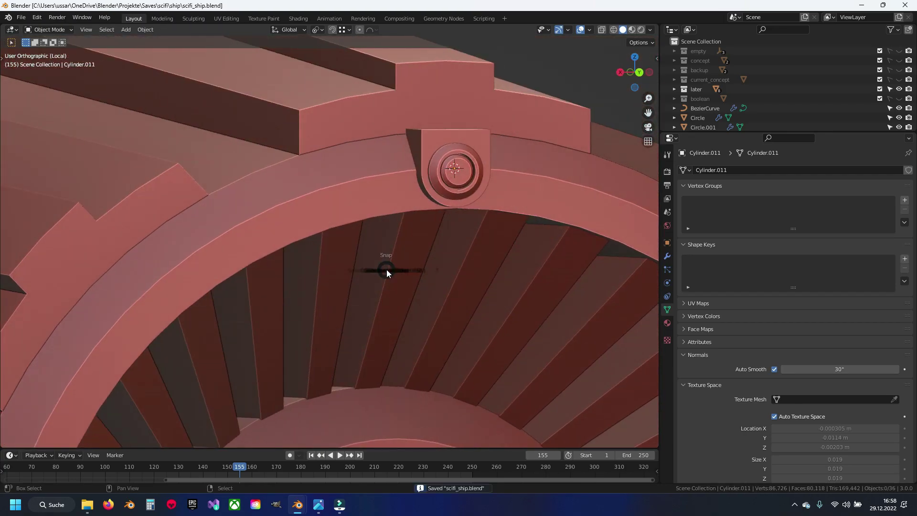
# Step: Snap the 3D cursor to the world origin and select the tab holding the bolt
pyautogui.click(338, 302)
pyautogui.moveTo(338, 302)
pyautogui.mouseDown(button='middle')
pyautogui.moveTo(365, 296)
pyautogui.moveTo(340, 330)
pyautogui.moveTo(296, 311)
pyautogui.moveTo(343, 308)
pyautogui.mouseUp(button='middle')
pyautogui.click(366, 228)
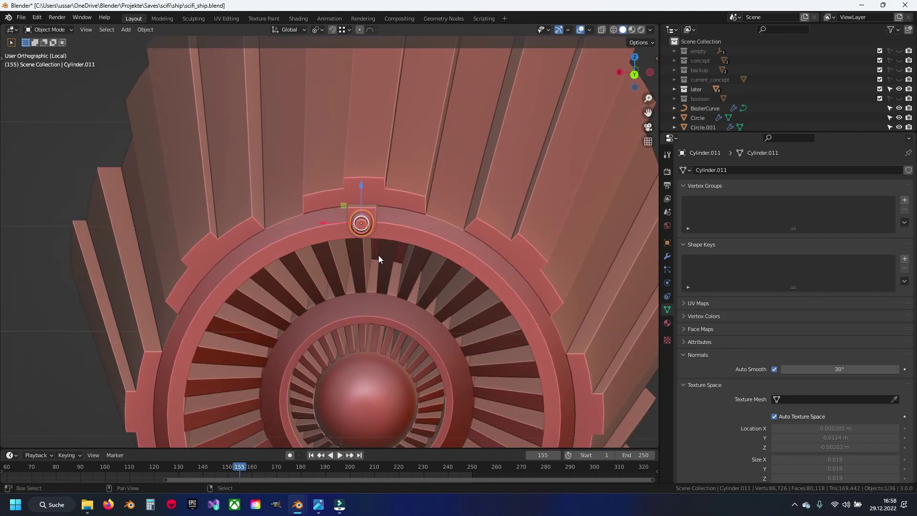
pyautogui.scroll(2, 379, 255)
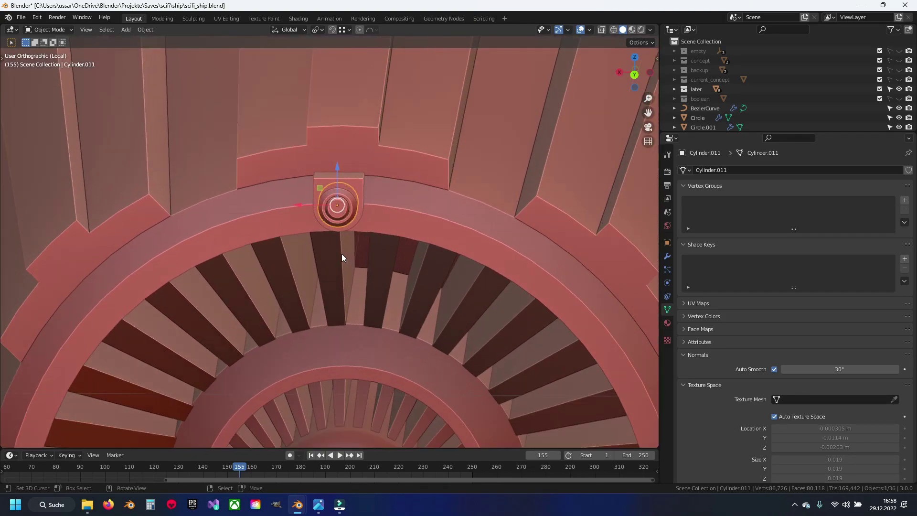
pyautogui.click(352, 182)
# Step: Switch to Back Orthographic view with the engine ring centred
pyautogui.press('ctrl+KP_1')
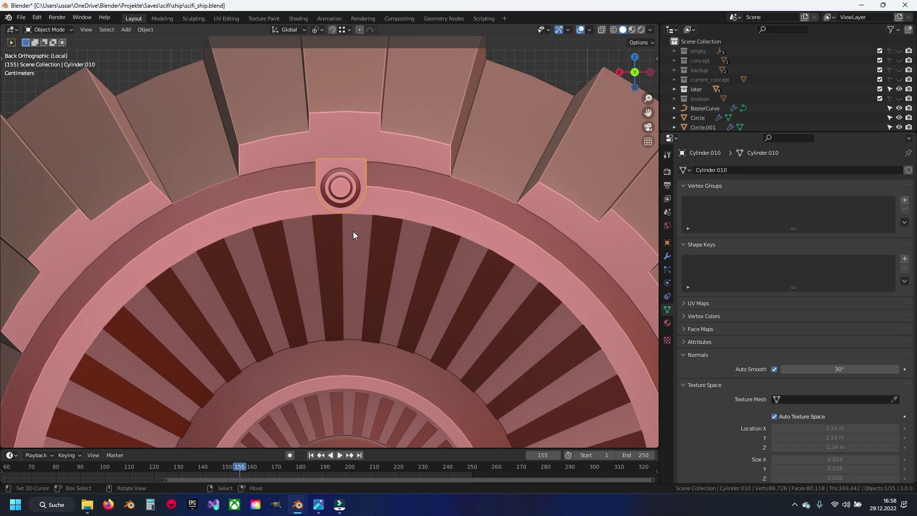
pyautogui.scroll(-3, 341, 208)
pyautogui.keyDown('shift'); pyautogui.moveTo(341, 206); pyautogui.dragTo(336, 161, button='middle'); pyautogui.keyUp('shift')
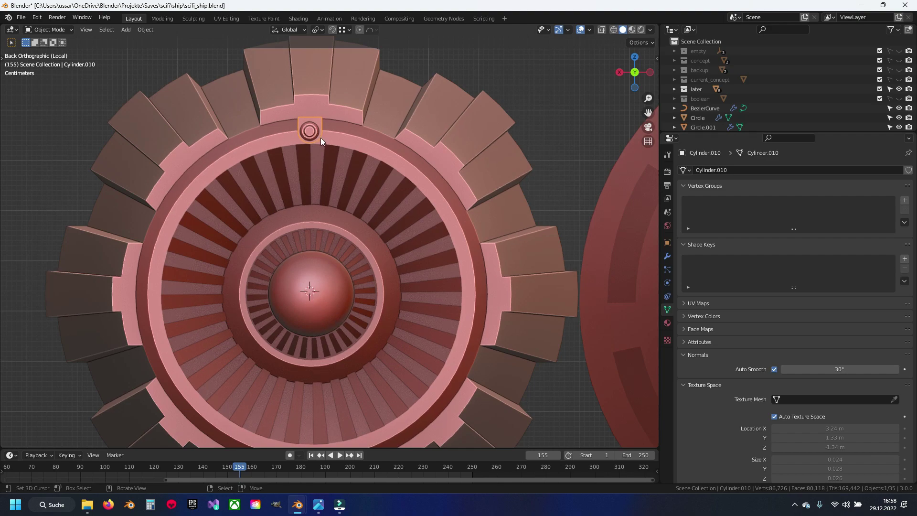
pyautogui.keyDown('shift'); pyautogui.moveTo(320, 138); pyautogui.dragTo(321, 146, button='middle'); pyautogui.keyUp('shift')
# Step: Set the pivot point to the 3D Cursor and enter Edit Mode on the tab
pyautogui.click(315, 29)
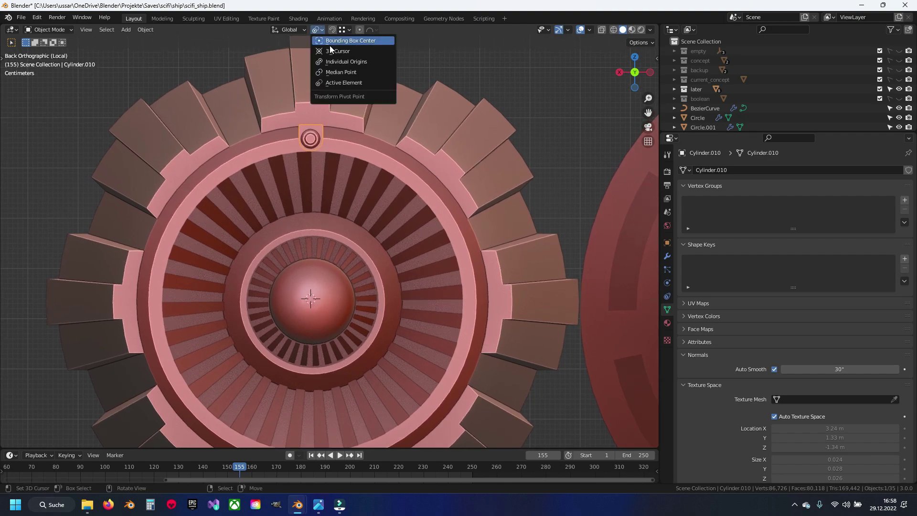
pyautogui.click(342, 51)
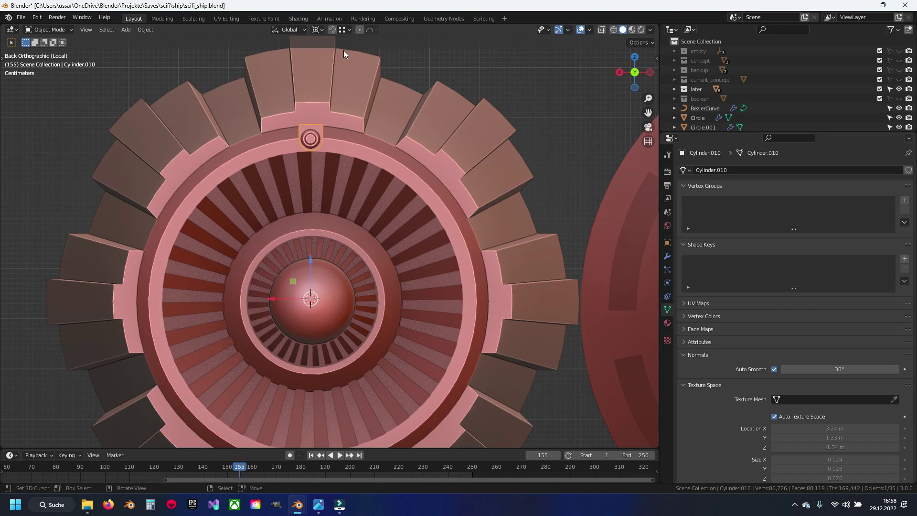
pyautogui.keyDown('shift'); pyautogui.moveTo(337, 151); pyautogui.dragTo(365, 183, button='middle'); pyautogui.keyUp('shift')
pyautogui.press('Tab')
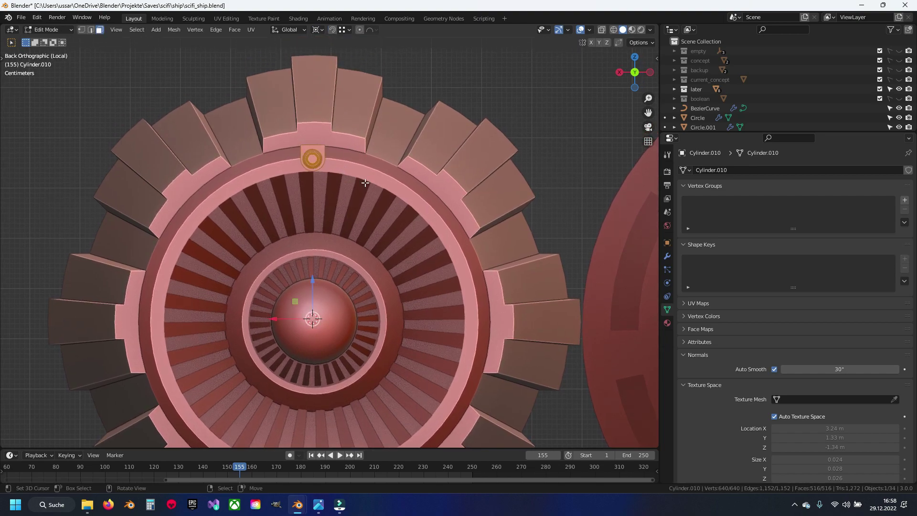
# Step: Make two duplicates of the bolted tab, each rotated 45° around the cursor
pyautogui.hotkey('shift', 'd')
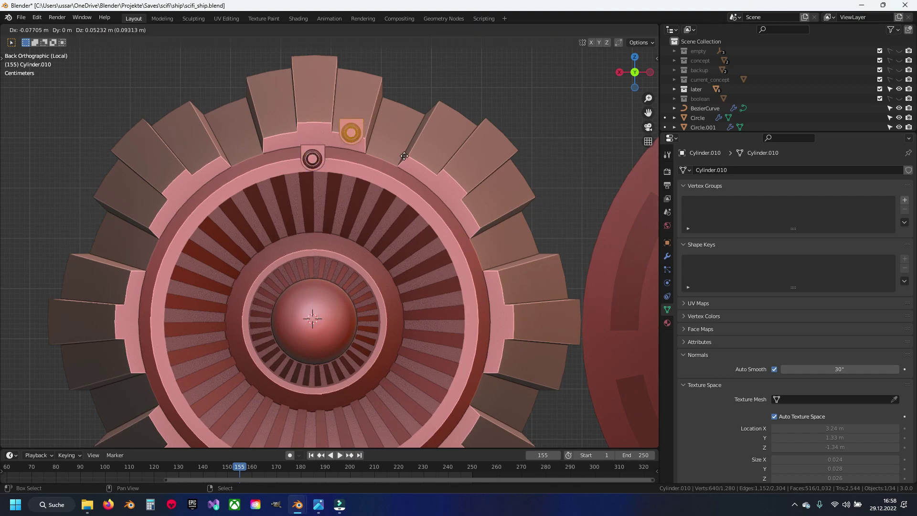
pyautogui.press('Escape')
pyautogui.press('r')
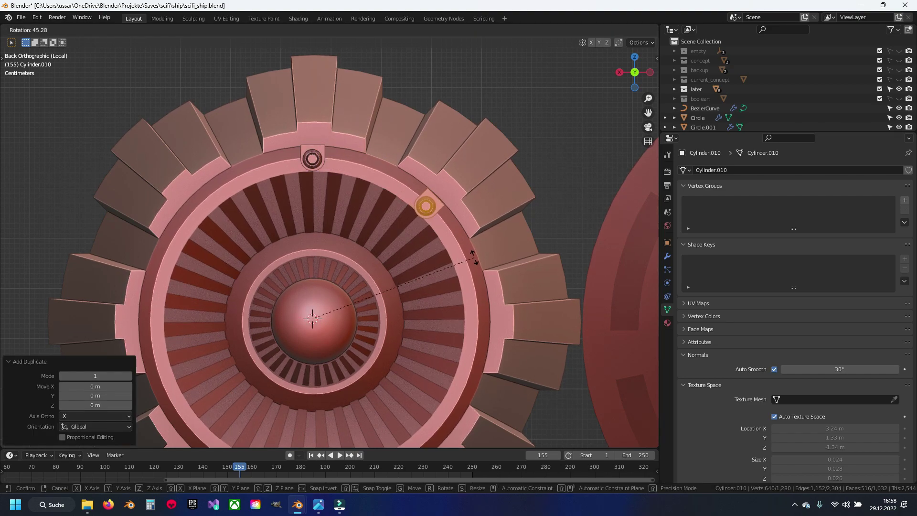
pyautogui.press('Escape')
pyautogui.write('r')
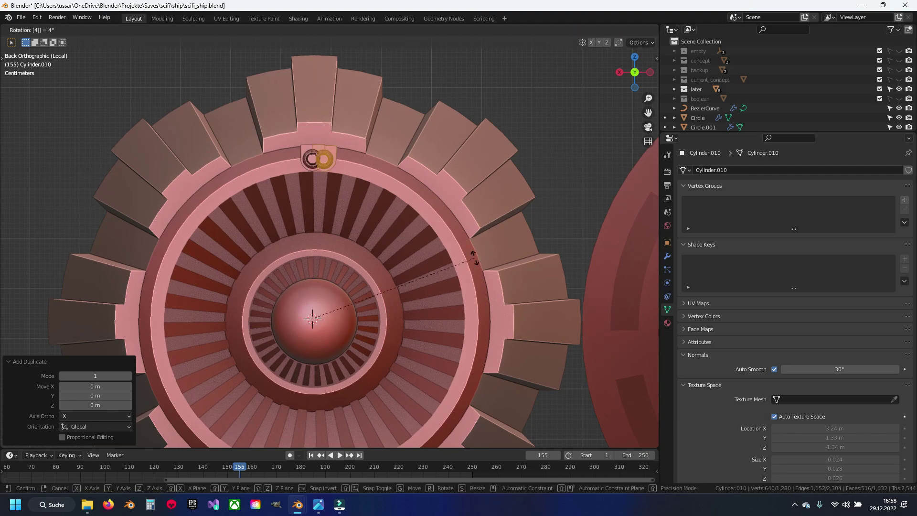
pyautogui.write('45')
pyautogui.press('Return')
pyautogui.keyDown('shift'); pyautogui.moveTo(474, 258); pyautogui.dragTo(487, 198, button='middle'); pyautogui.keyUp('shift')
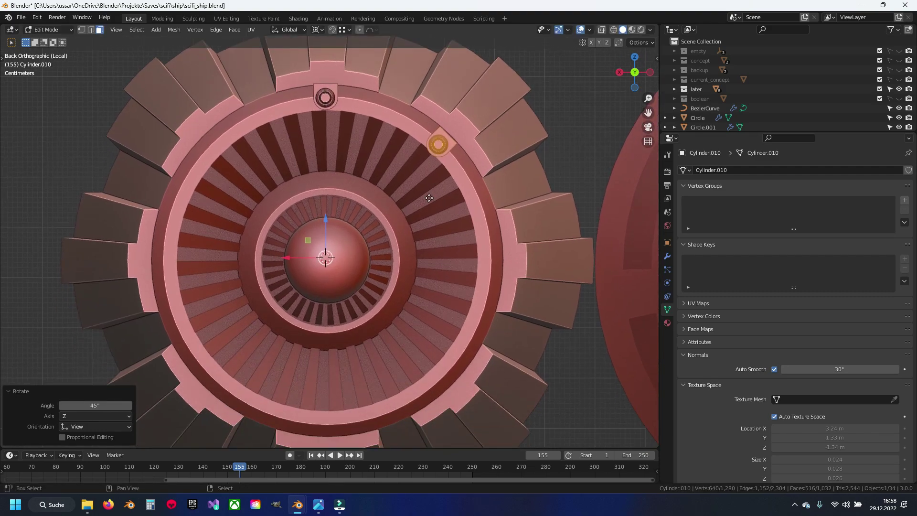
pyautogui.hotkey('shift', 'd')
pyautogui.press('r')
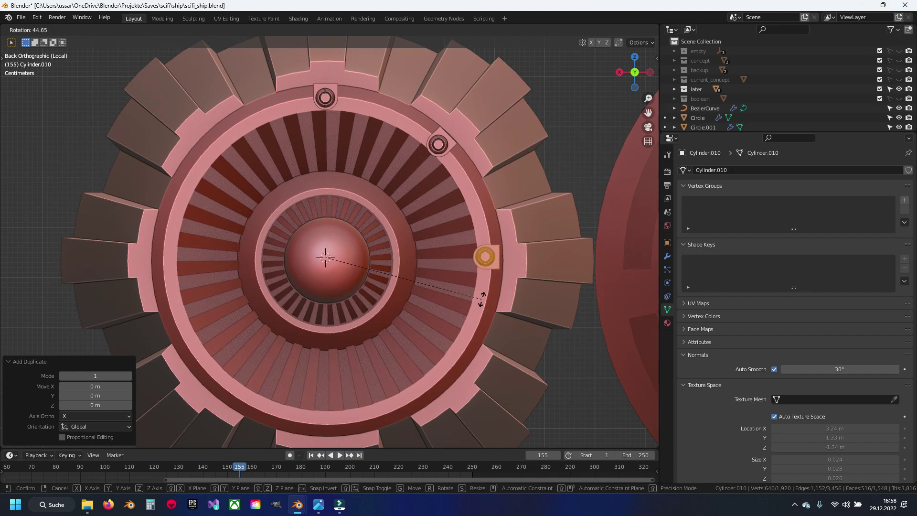
pyautogui.write('45')
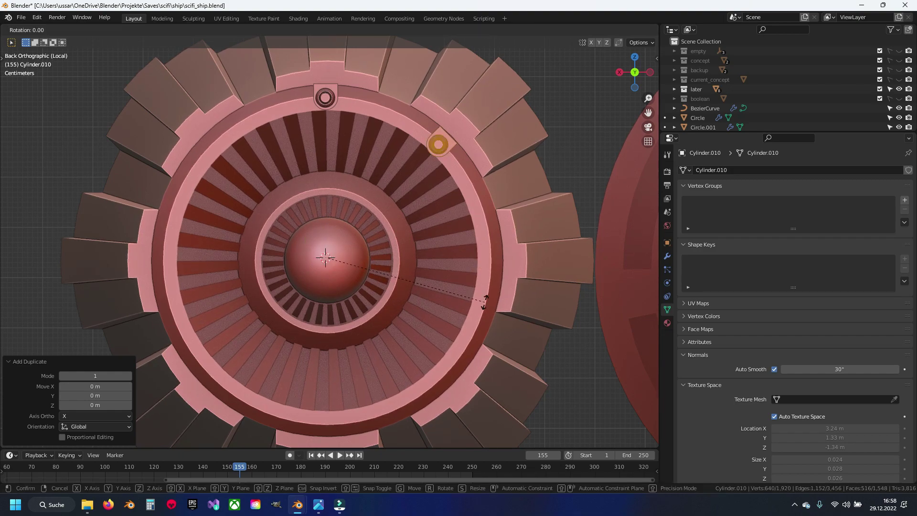
pyautogui.press('Return')
# Step: Add five more 45° rotated tab copies to complete eight tabs around the ring
pyautogui.hotkey('shift', 'd')
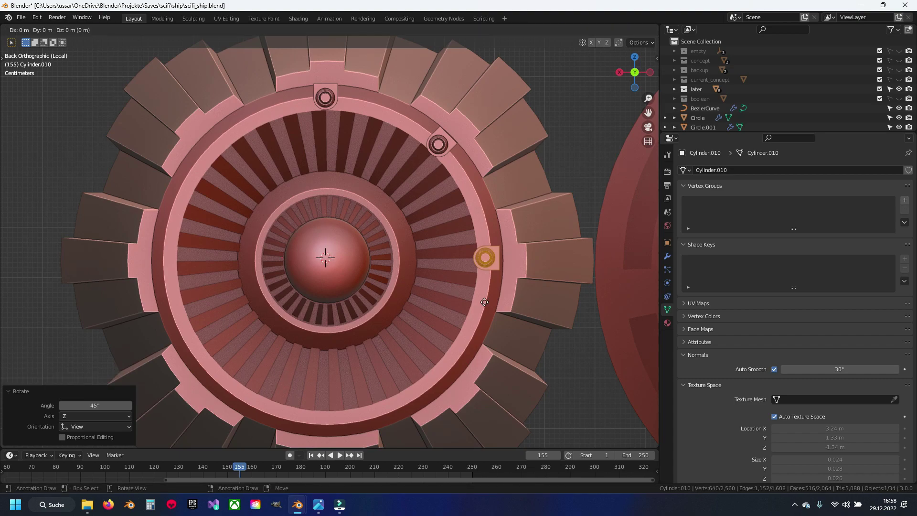
pyautogui.write('r45')
pyautogui.press('Return')
pyautogui.hotkey('shift', 'd')
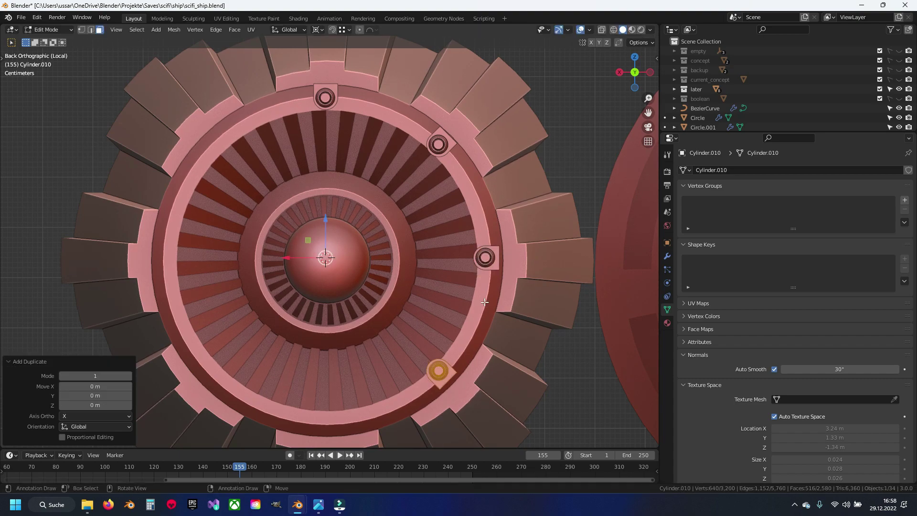
pyautogui.write('r45')
pyautogui.press('Return')
pyautogui.hotkey('shift', 'd')
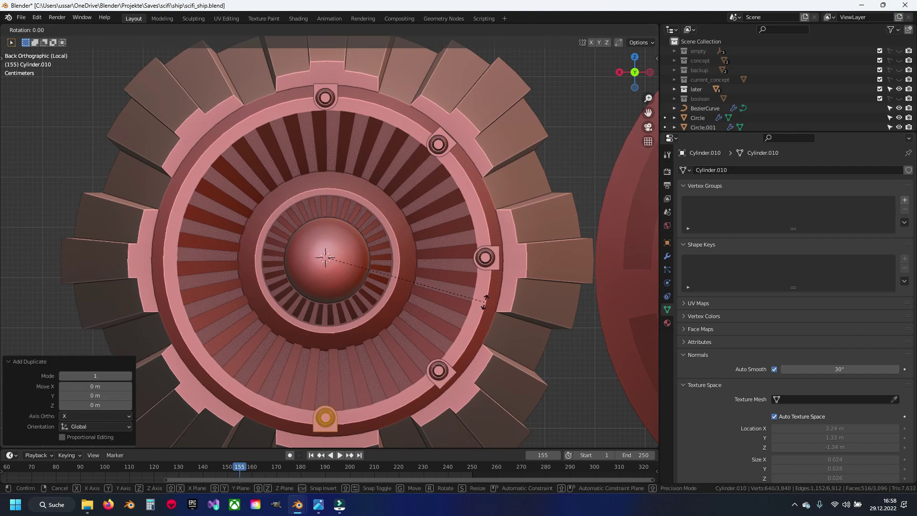
pyautogui.write('r45')
pyautogui.press('Return')
pyautogui.hotkey('shift', 'd')
pyautogui.write('r')
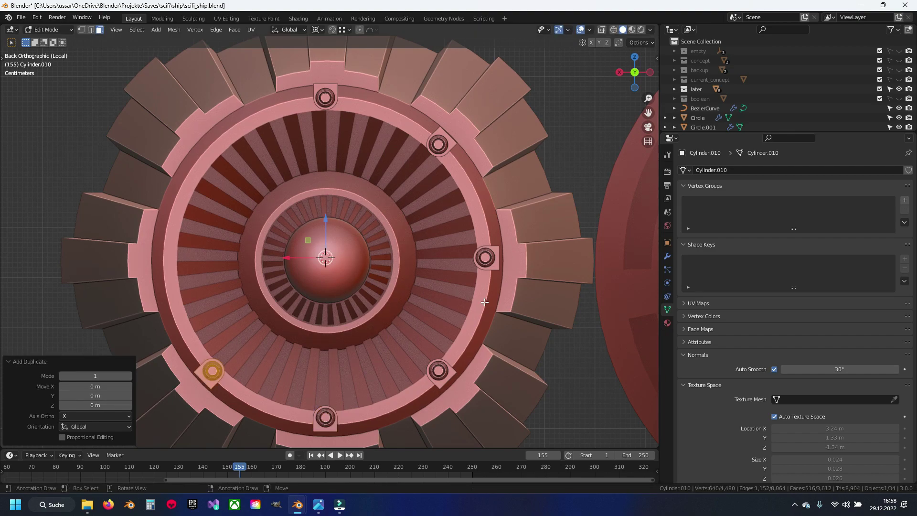
pyautogui.write('45')
pyautogui.press('Return')
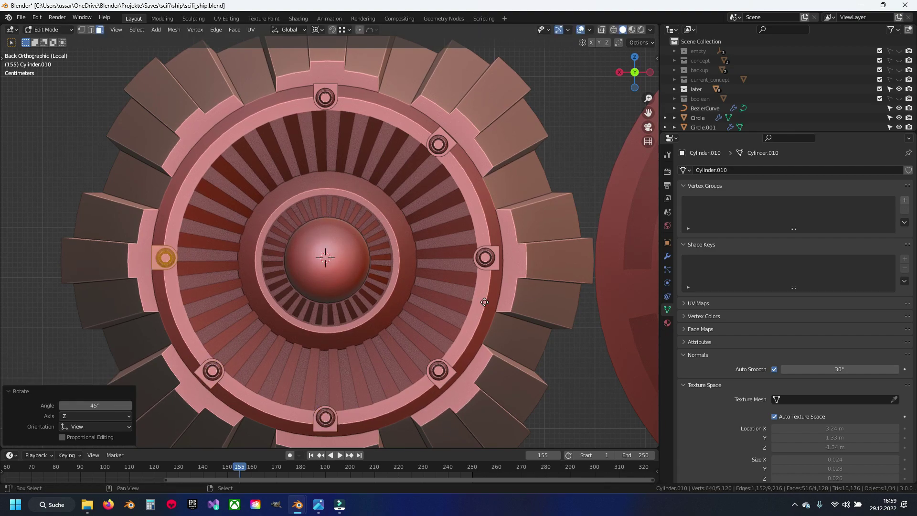
pyautogui.hotkey('shift', 'd')
pyautogui.write('r45')
pyautogui.press('Return')
# Step: Exit Edit Mode and save scifi_ship.blend
pyautogui.press('Tab')
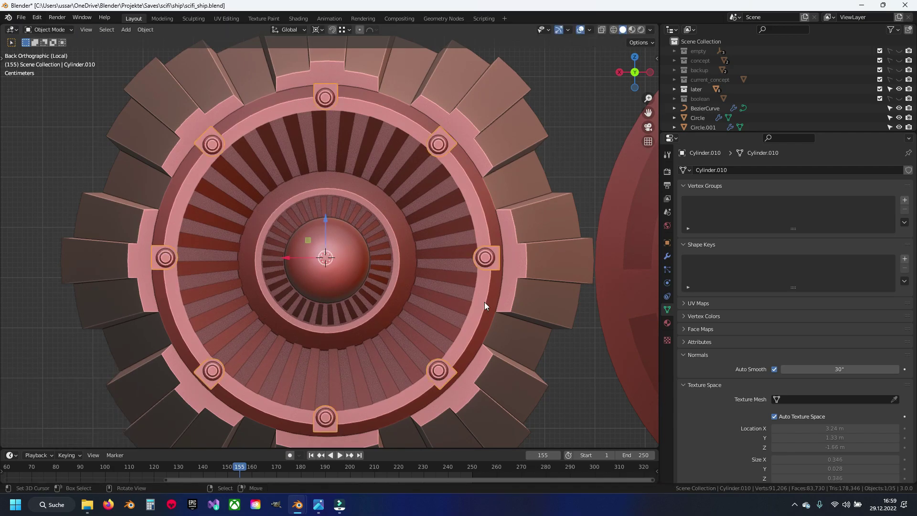
pyautogui.hotkey('ctrl', 's')
pyautogui.scroll(-5, 466, 296)
pyautogui.moveTo(466, 296)
pyautogui.mouseDown(button='middle')
pyautogui.moveTo(427, 306)
pyautogui.moveTo(449, 314)
pyautogui.moveTo(405, 322)
pyautogui.mouseUp(button='middle')
pyautogui.scroll(3, 405, 323)
pyautogui.scroll(2, 371, 292)
pyautogui.click(358, 174)
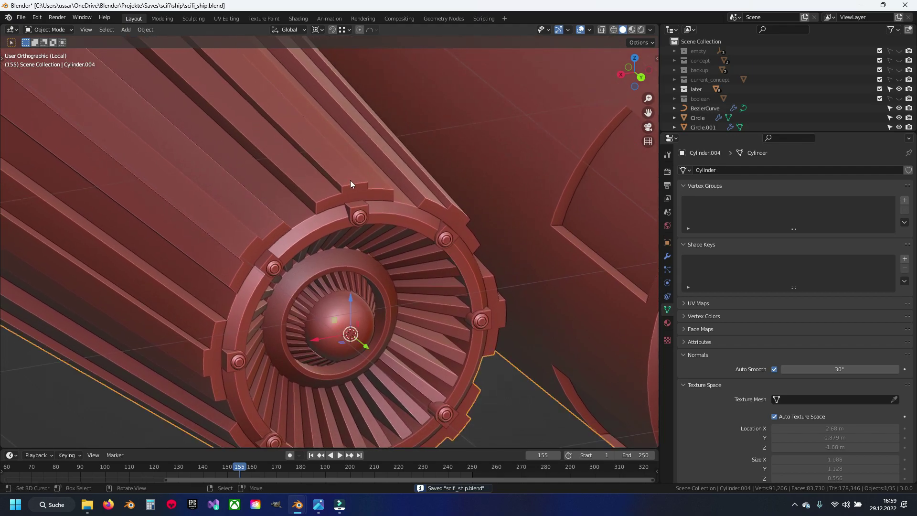